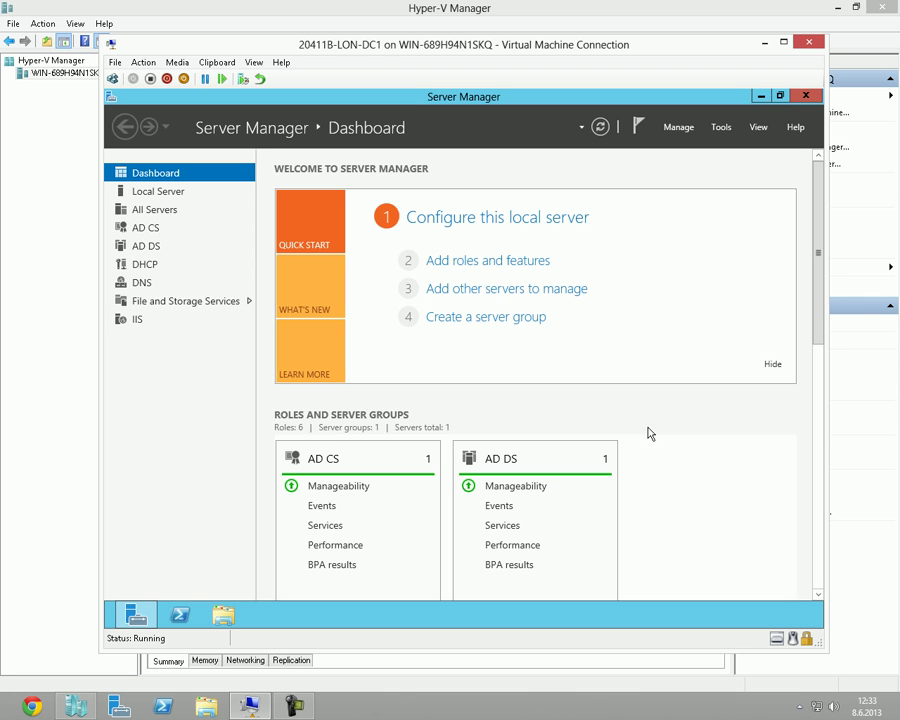
Return to the LON-DC1 desktop and close the DHCP console.
mouse_move(815, 424)
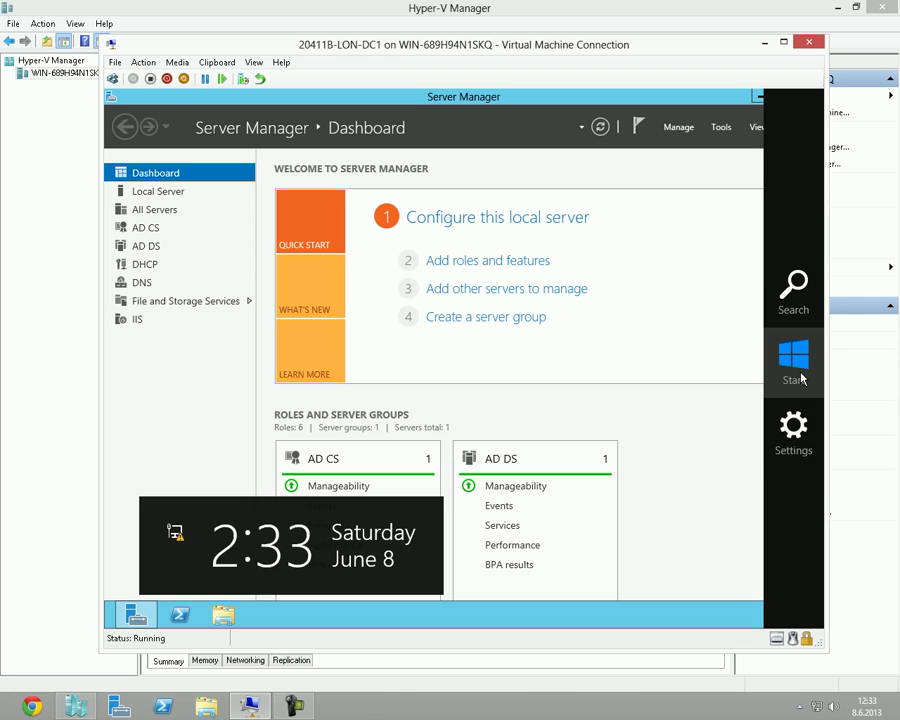
left_click(796, 372)
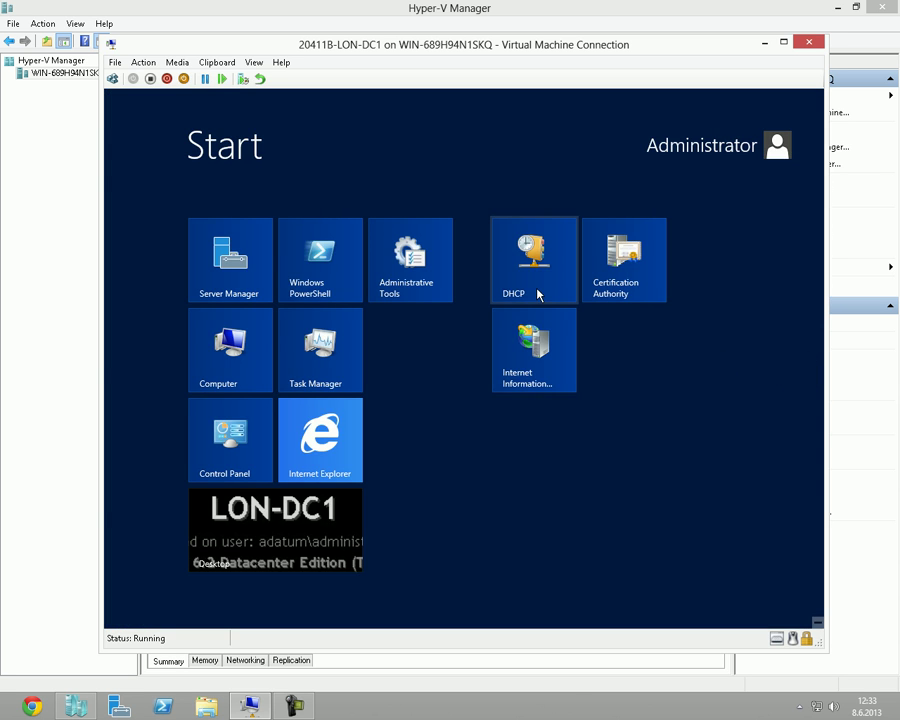
key("Escape")
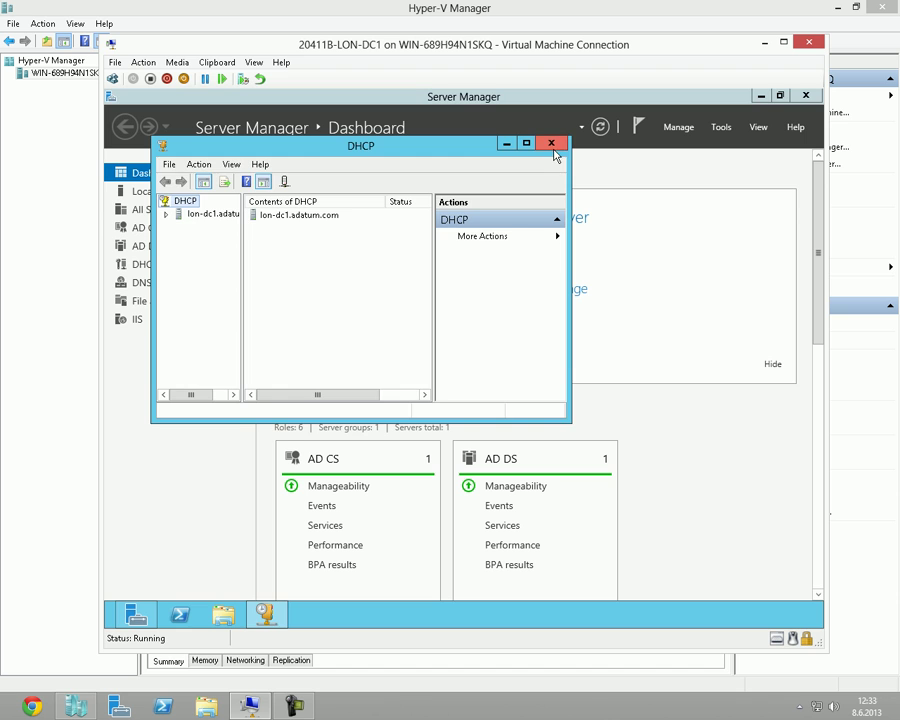
left_click(551, 144)
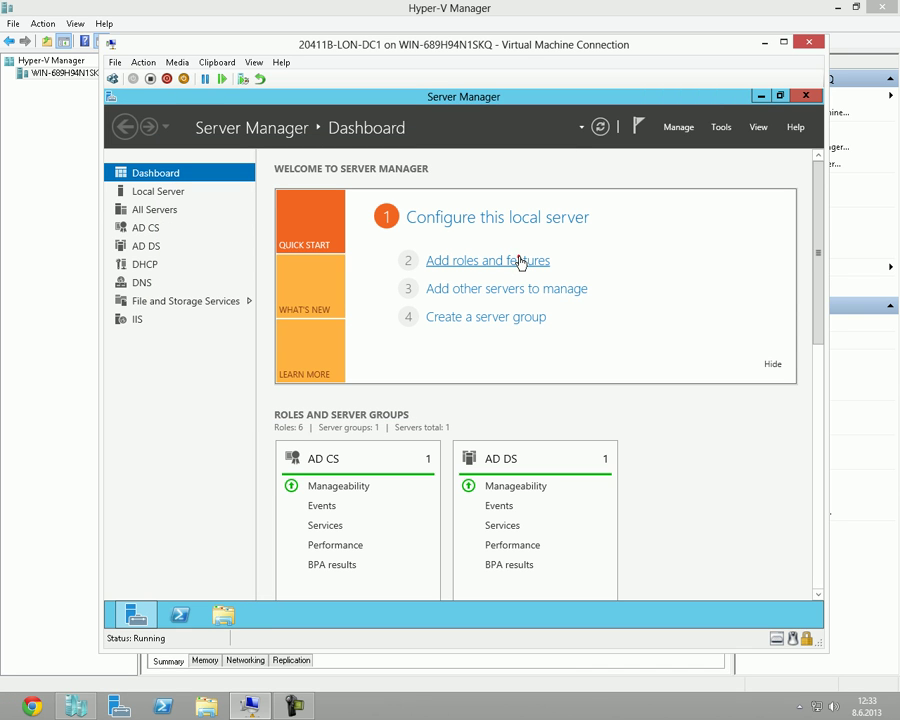
Start Add Roles and Features with role-based installation on LON-DC1.
left_click(520, 262)
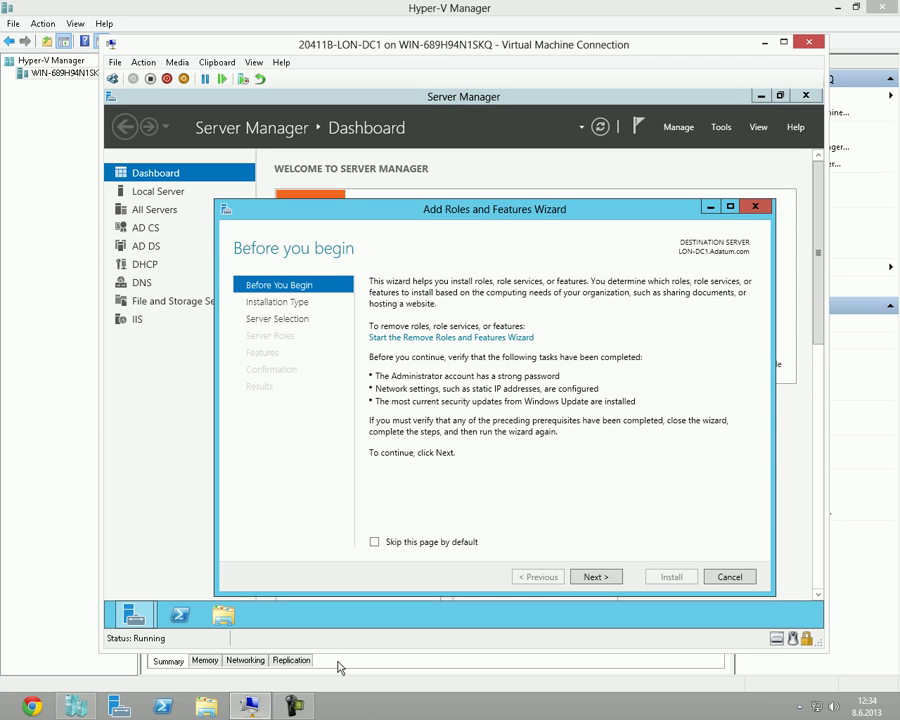
left_click(302, 709)
left_click(302, 709)
left_click_drag(505, 217, 464, 160)
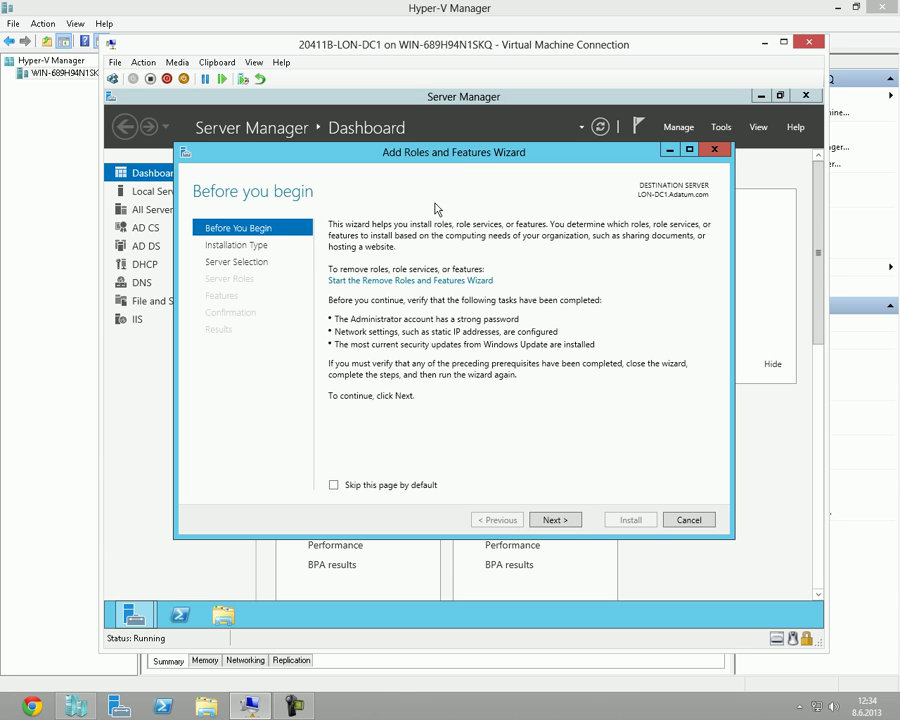
left_click(565, 519)
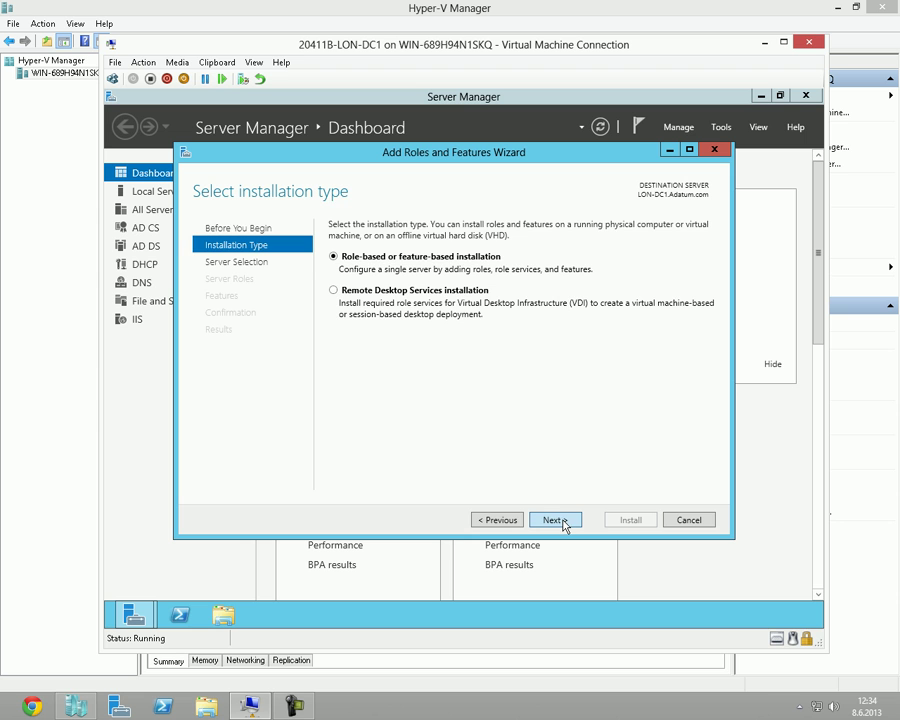
left_click(561, 520)
left_click(560, 520)
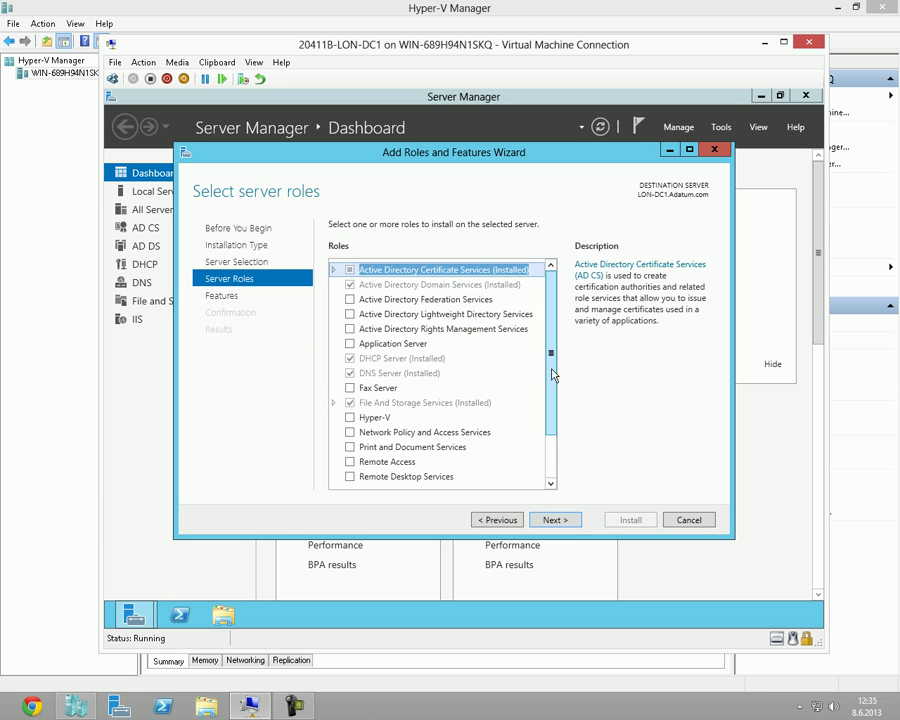
Select Network Policy and Access Services with its management tools and reach Confirmation.
left_click(350, 432)
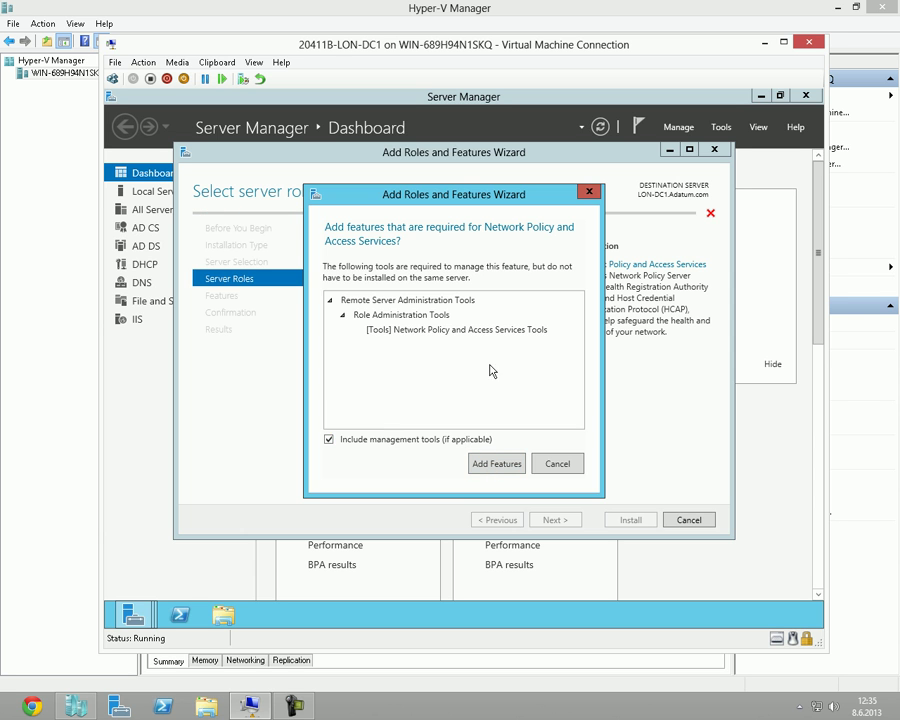
left_click(484, 464)
left_click(566, 522)
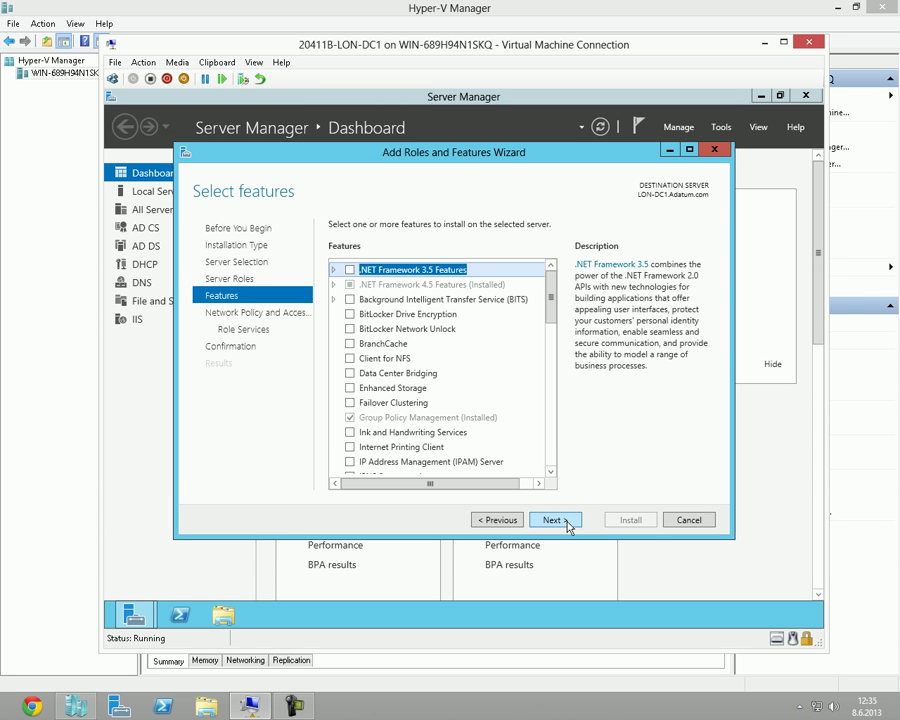
left_click(566, 522)
left_click(566, 522)
left_click(566, 521)
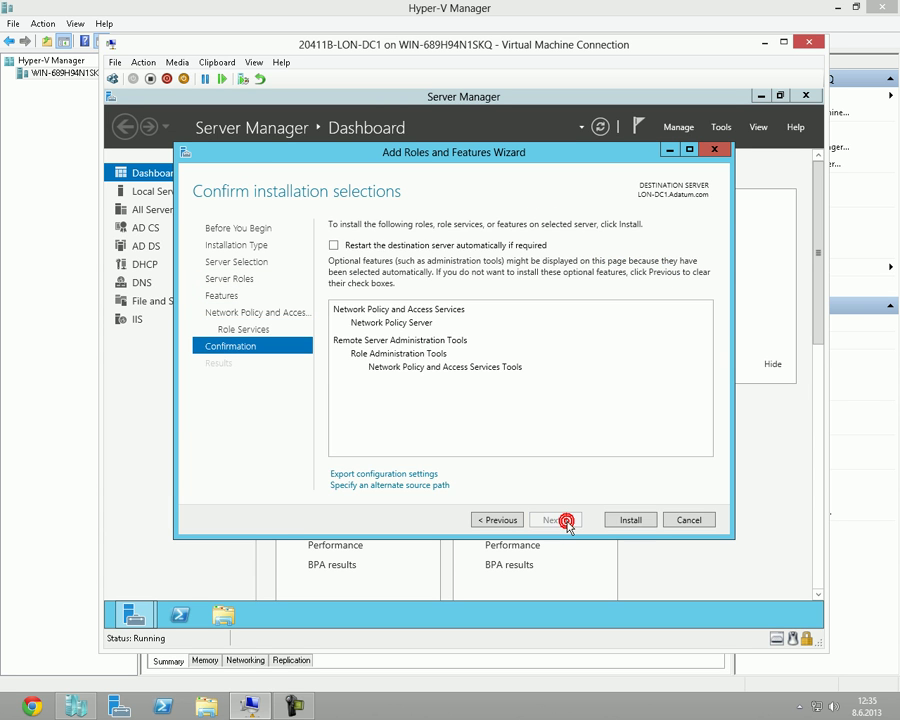
Begin installing Network Policy Server and its tools, then return to Hyper-V Manager.
left_click(624, 518)
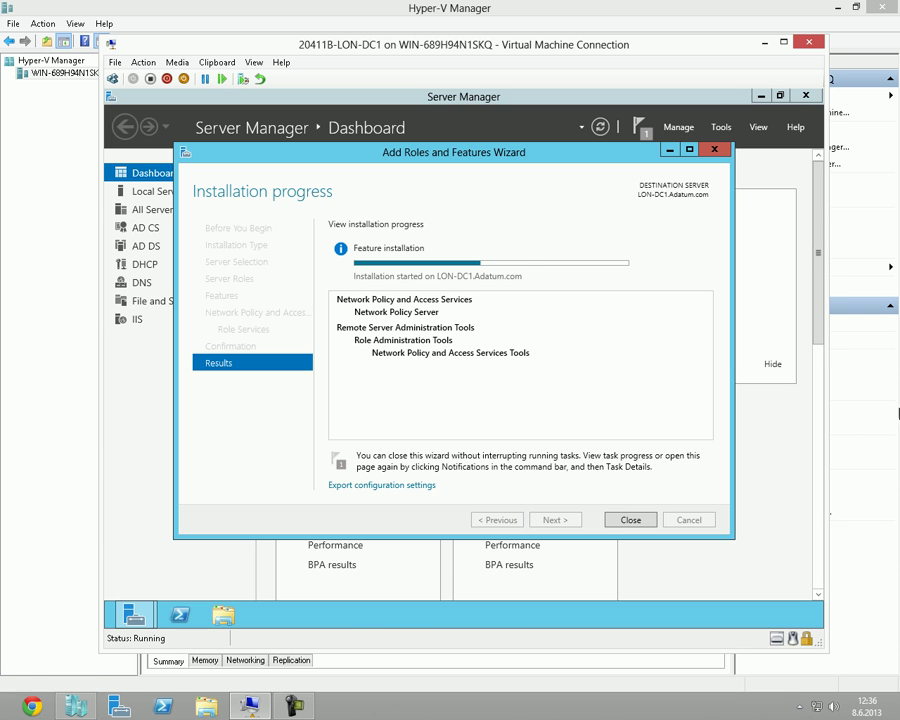
left_click(289, 707)
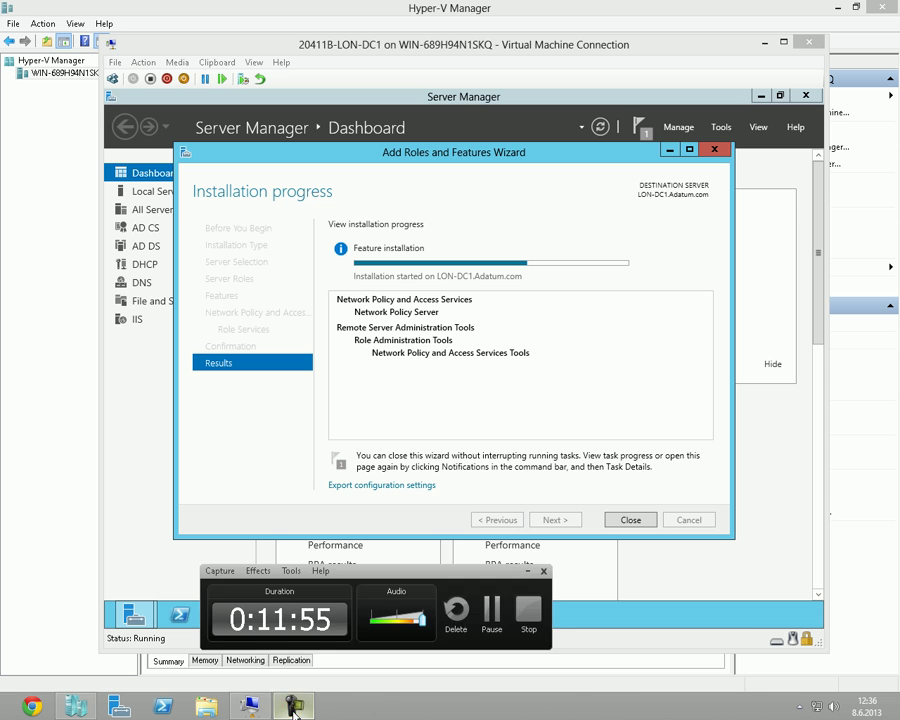
left_click(289, 707)
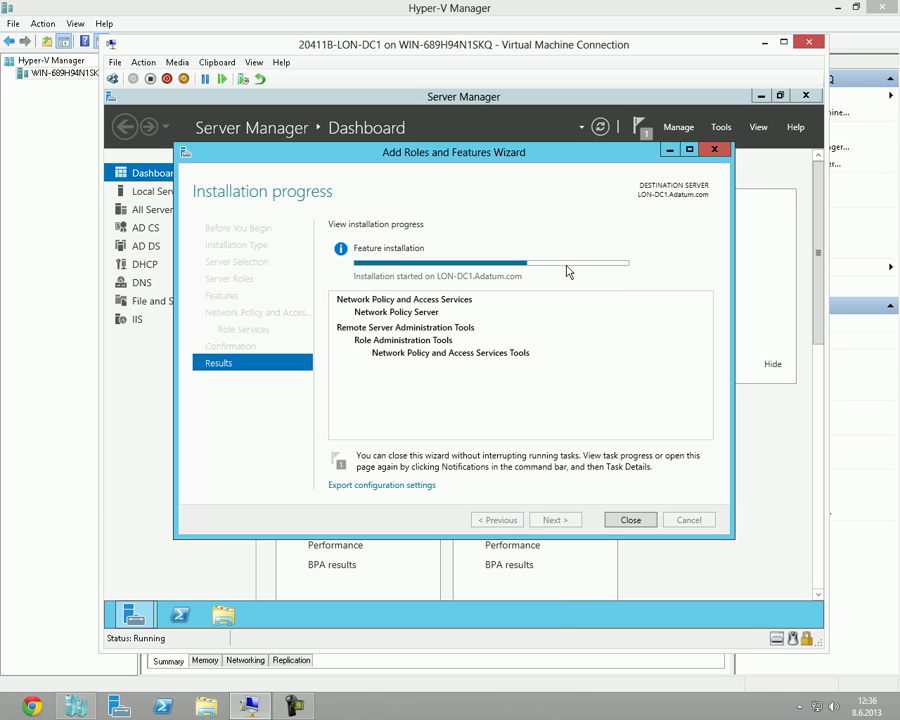
mouse_move(566, 270)
mouse_move(527, 268)
Connect to 20411B-LON-CL1 and sign in as ADATUM\Administrator with the account password.
left_click(249, 706)
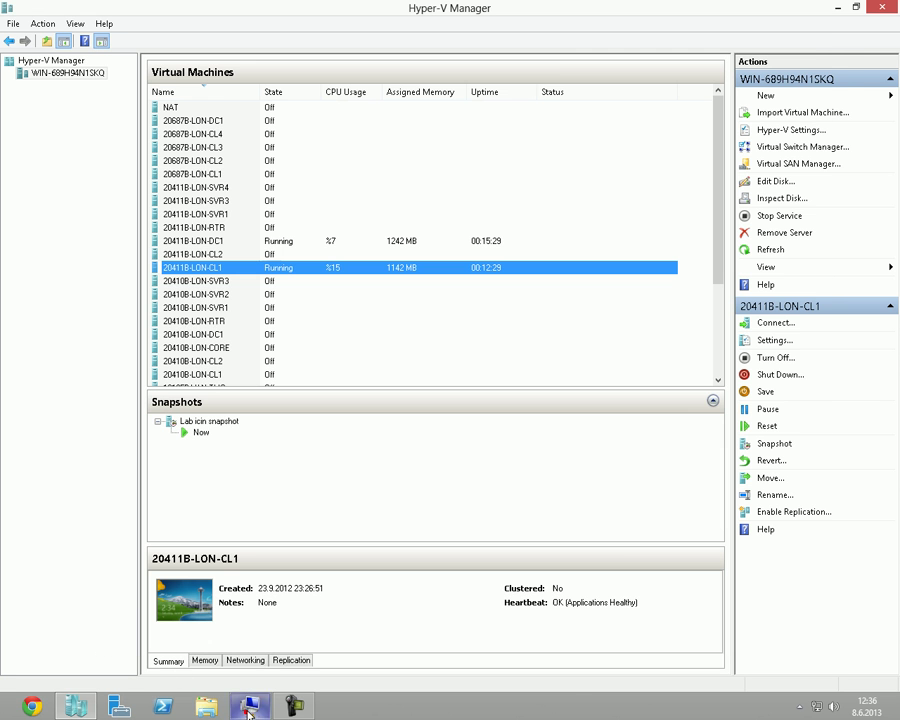
double_click(269, 276)
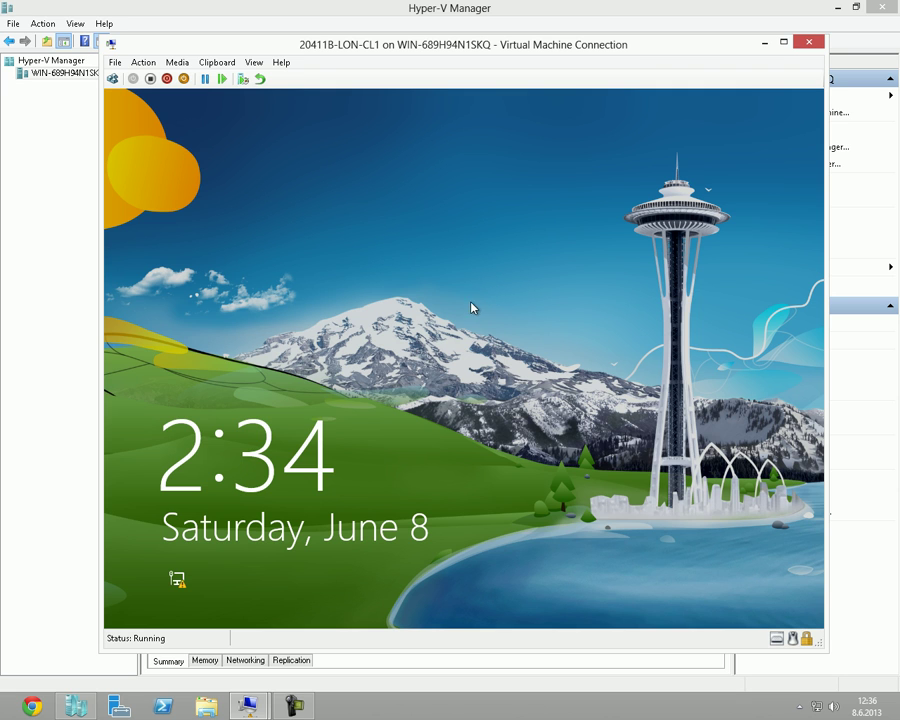
left_click(470, 305)
left_click(368, 348)
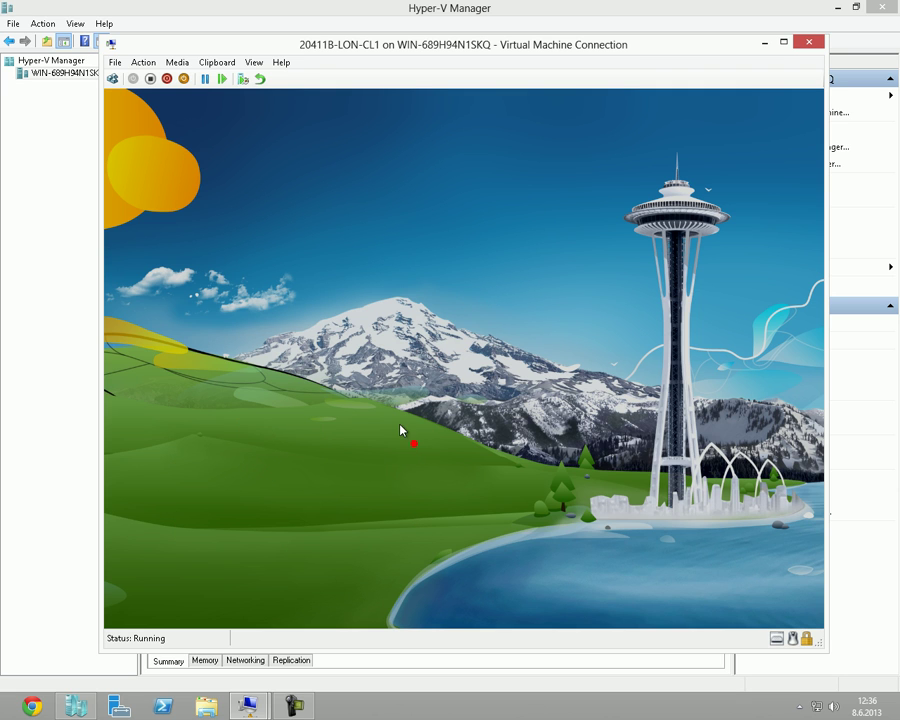
left_click(382, 394)
left_click(455, 265)
key("Caps_Lock")
type("Pa$$w0rd")
key("Return")
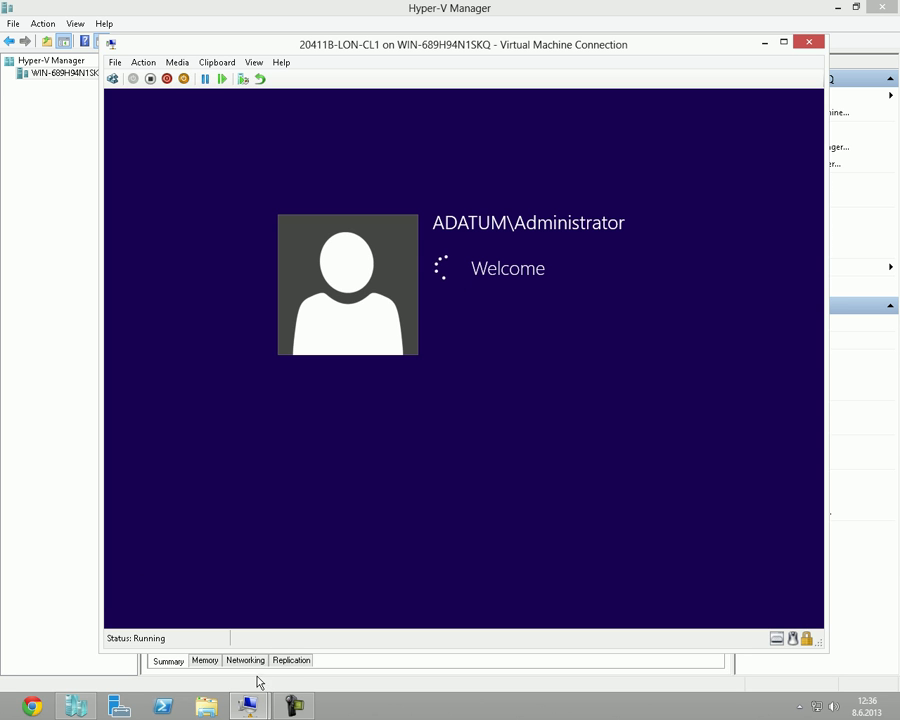
Go back to LON-DC1 and wait for the Network Policy Server installation to succeed.
mouse_move(248, 706)
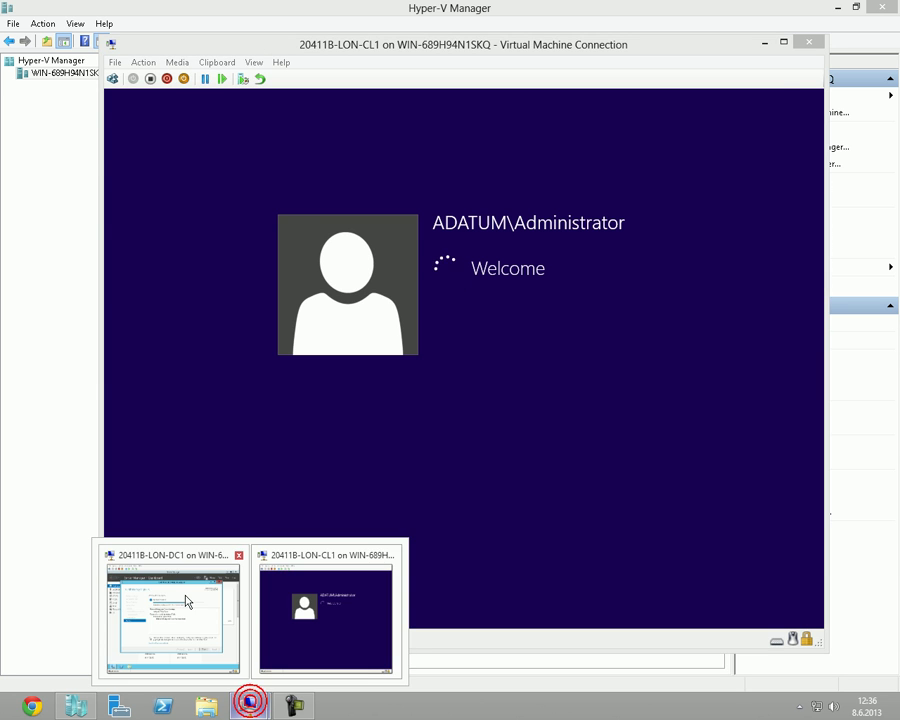
left_click(201, 612)
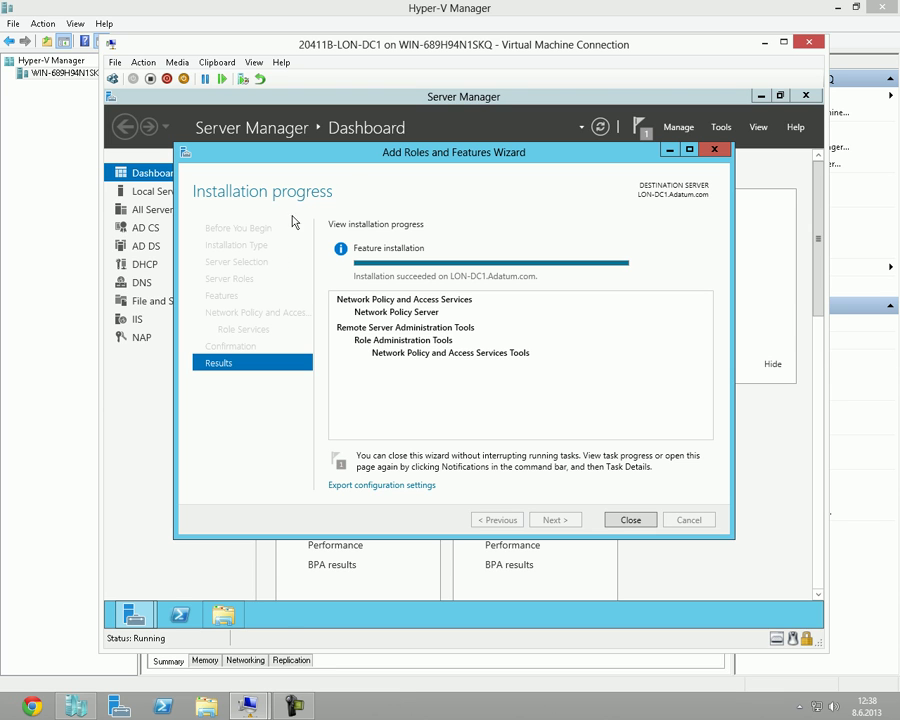
left_click(297, 706)
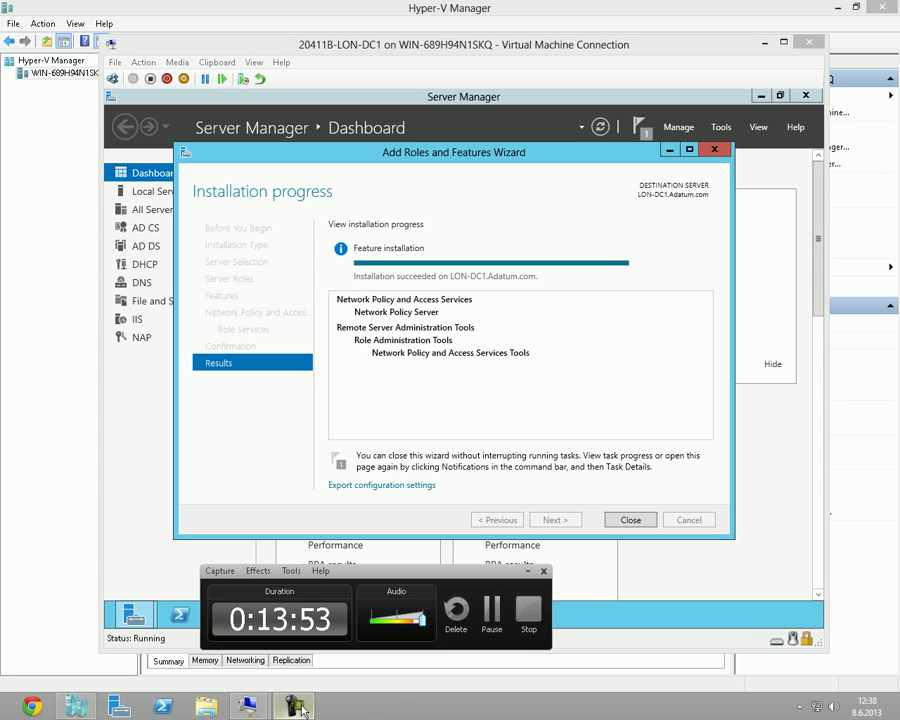
left_click(585, 335)
mouse_move(593, 268)
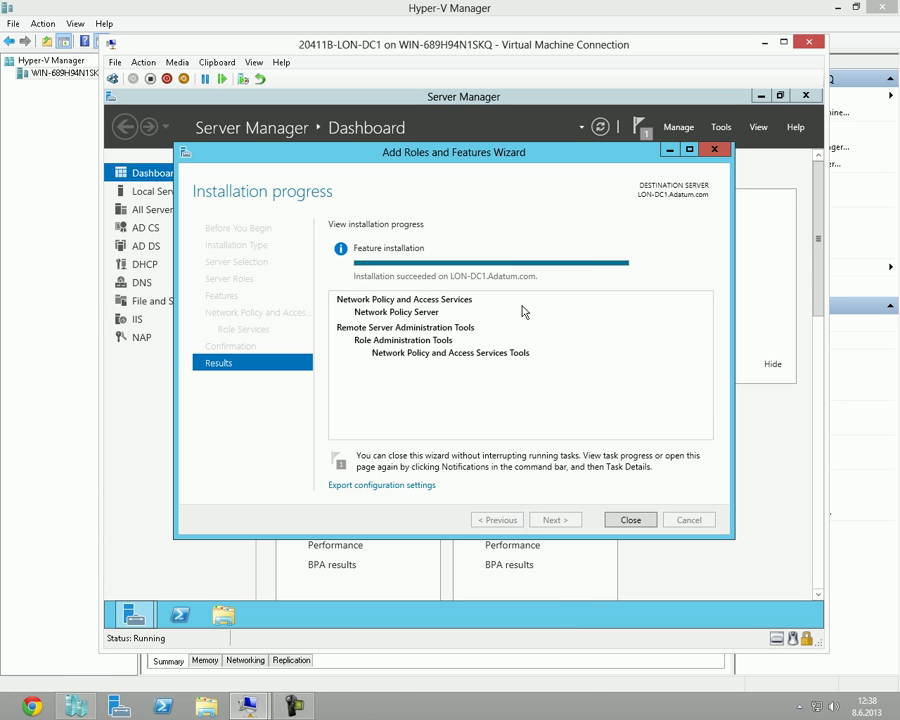
Close the wizard, launch Network Policy Server from Tools, and close Server Manager.
left_click(638, 520)
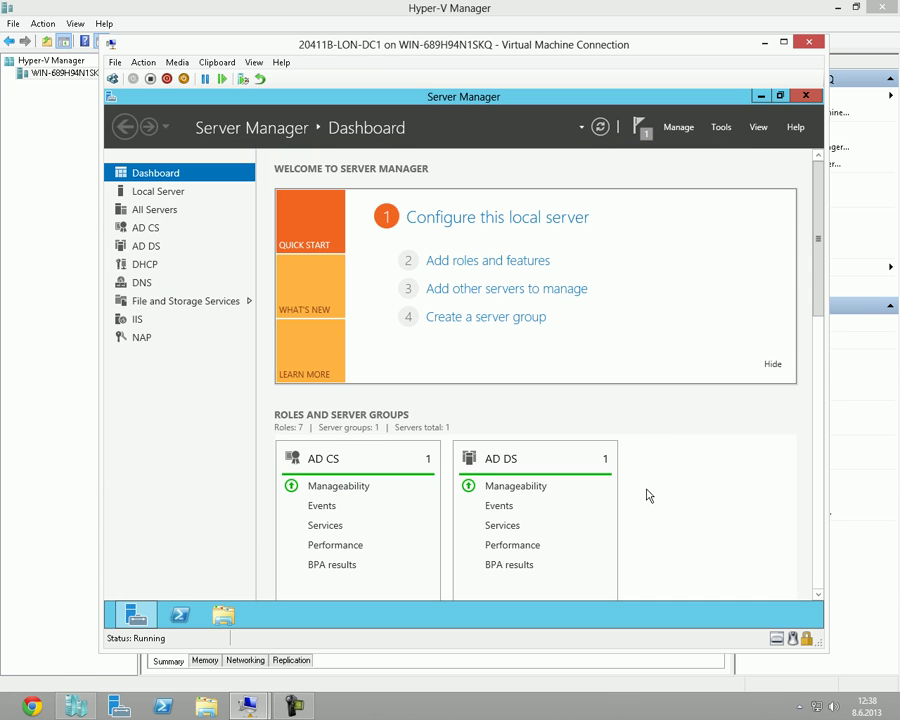
left_click(721, 128)
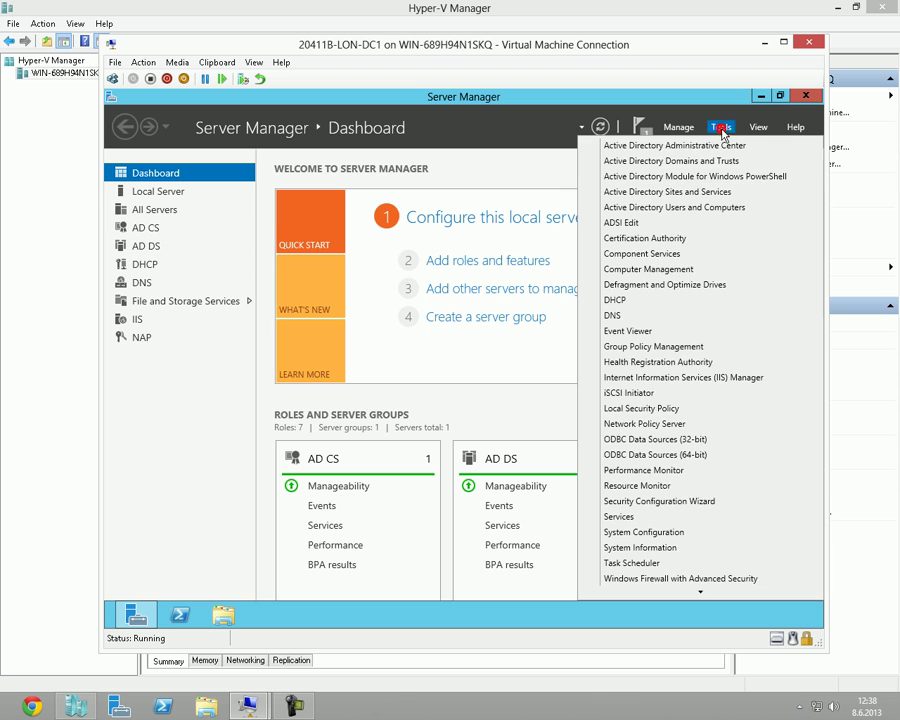
left_click(651, 427)
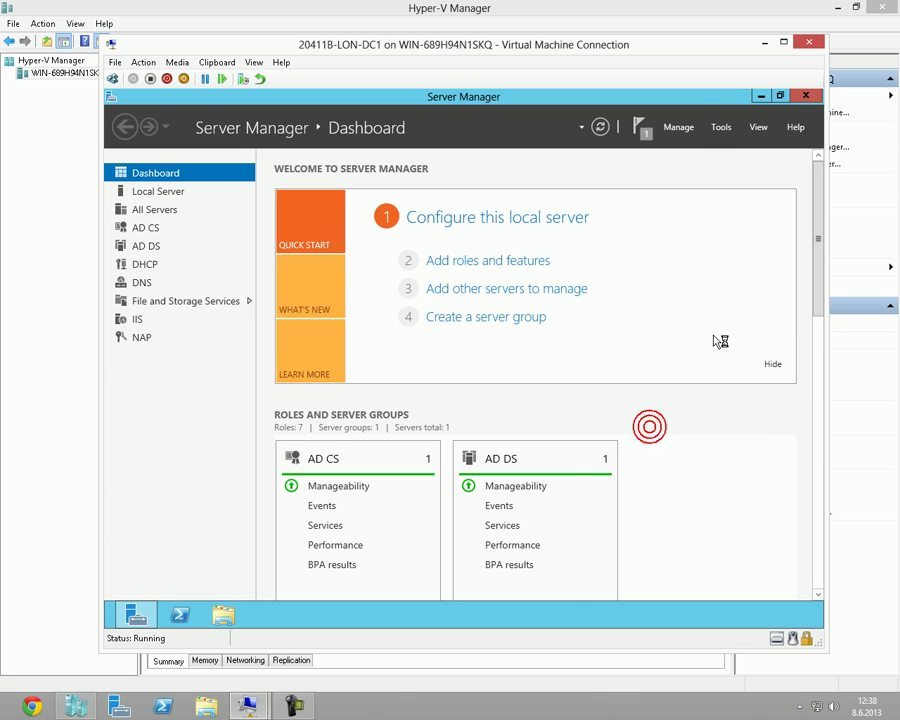
left_click(806, 97)
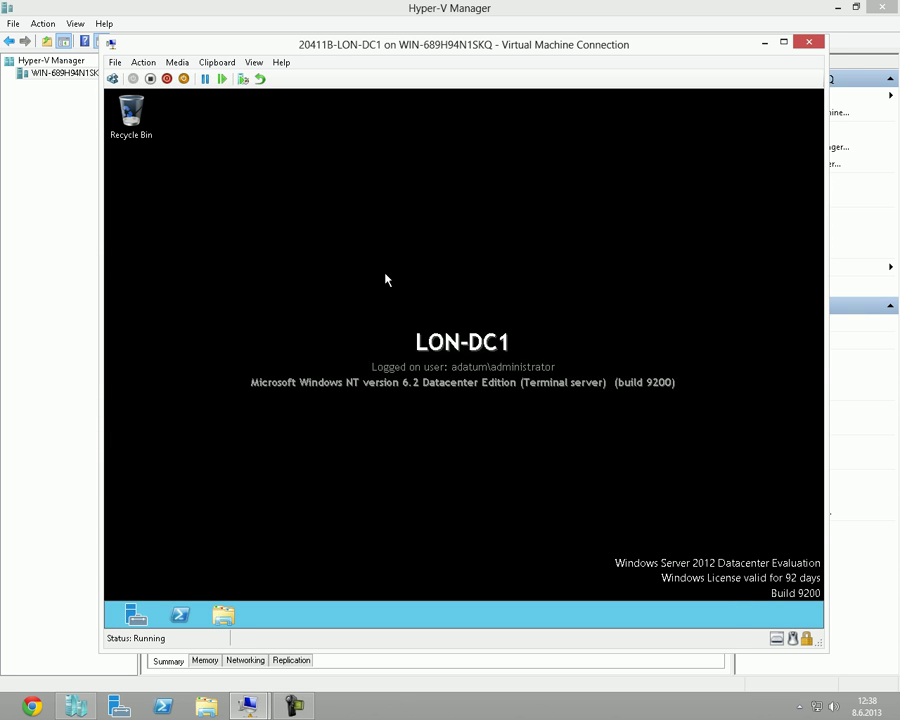
left_click(4, 318)
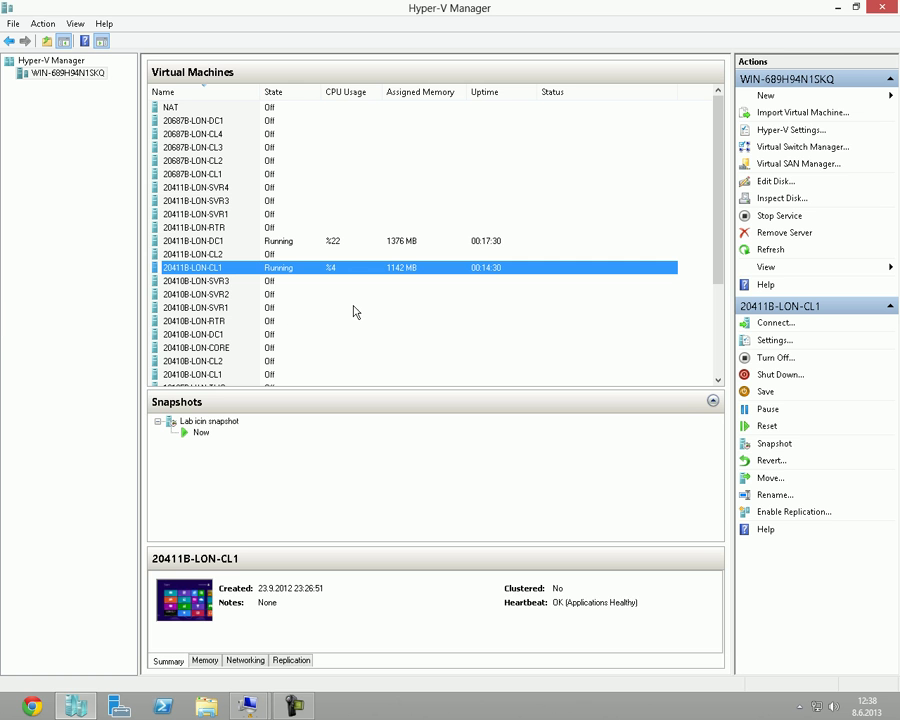
Switch to LON-CL1, go to its desktop and refresh it.
left_click(406, 243)
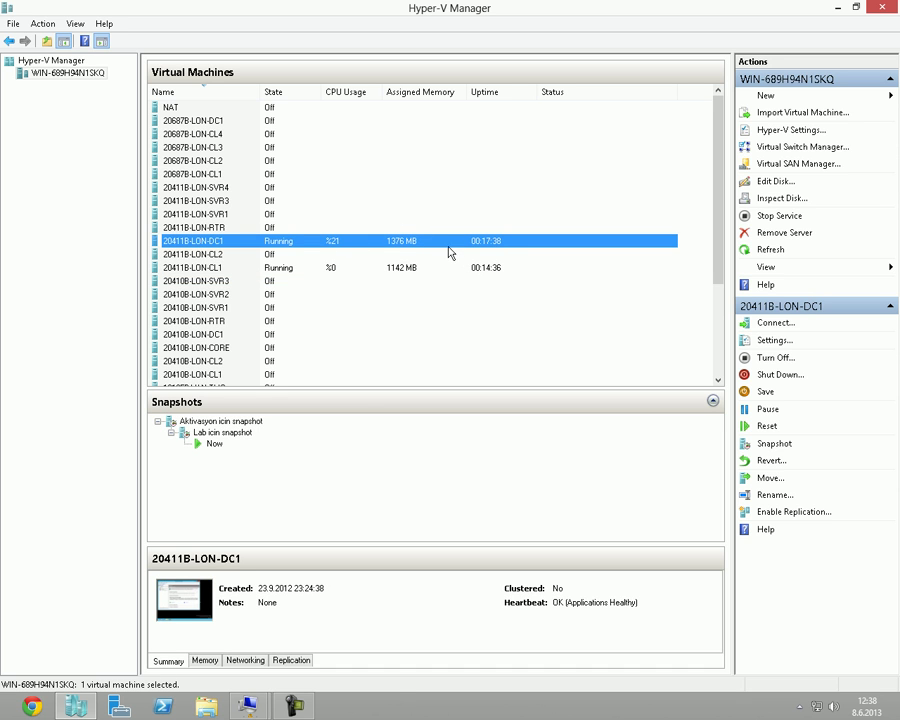
left_click(258, 709)
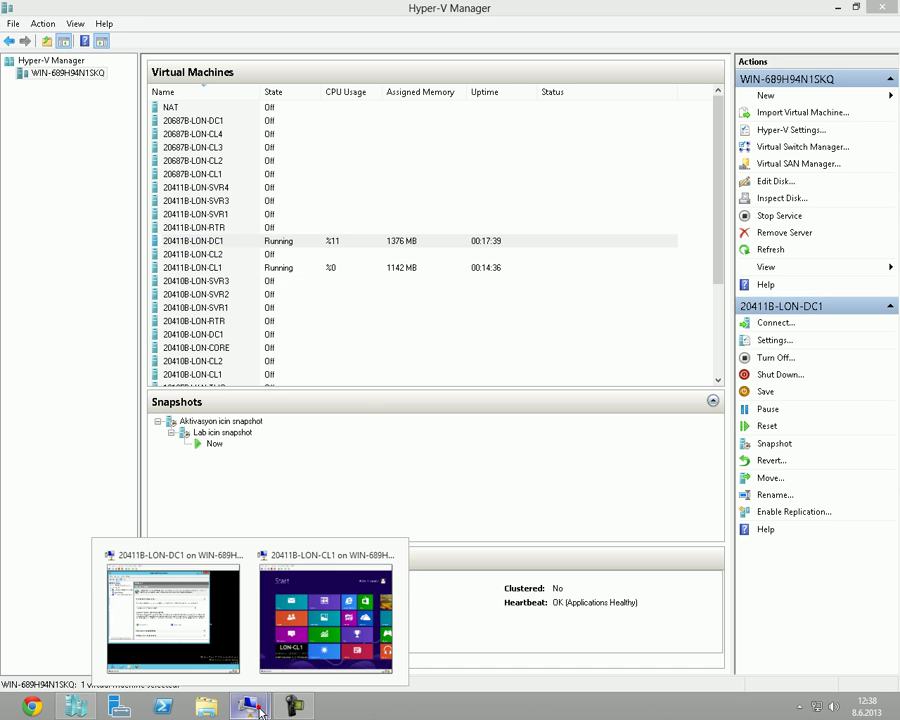
left_click(293, 622)
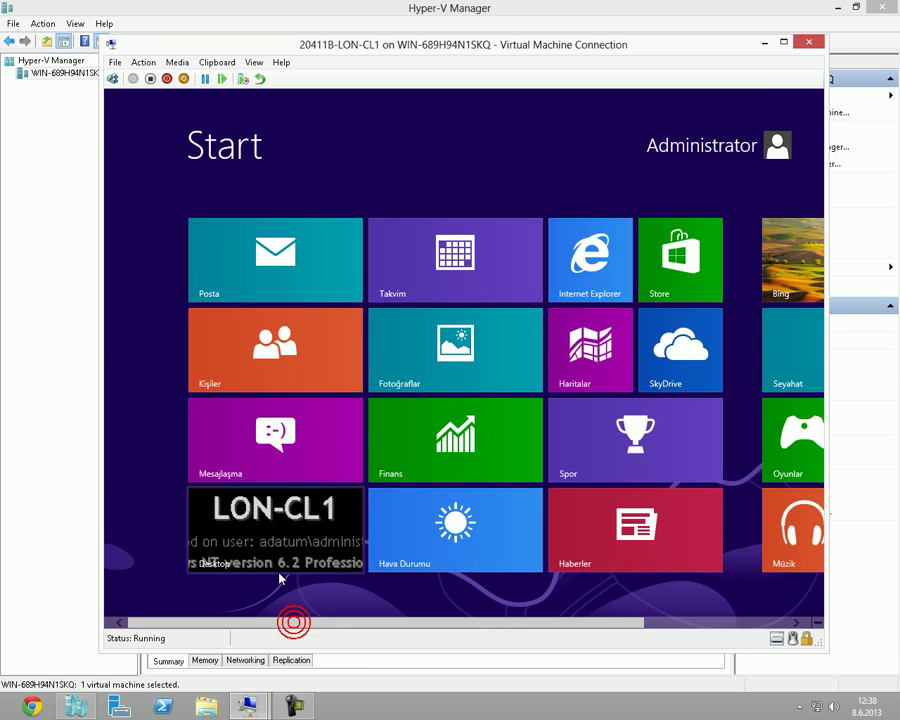
left_click(281, 538)
right_click(497, 343)
left_click(502, 343)
Return to LON-DC1 and maximize the Network Policy Server console.
left_click(246, 704)
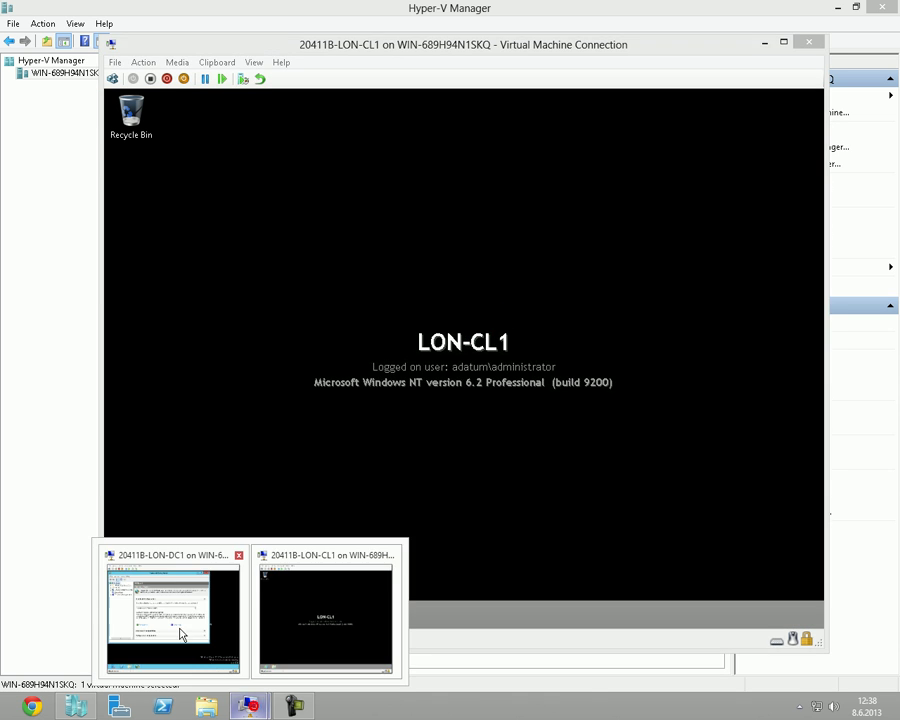
left_click(182, 634)
double_click(483, 110)
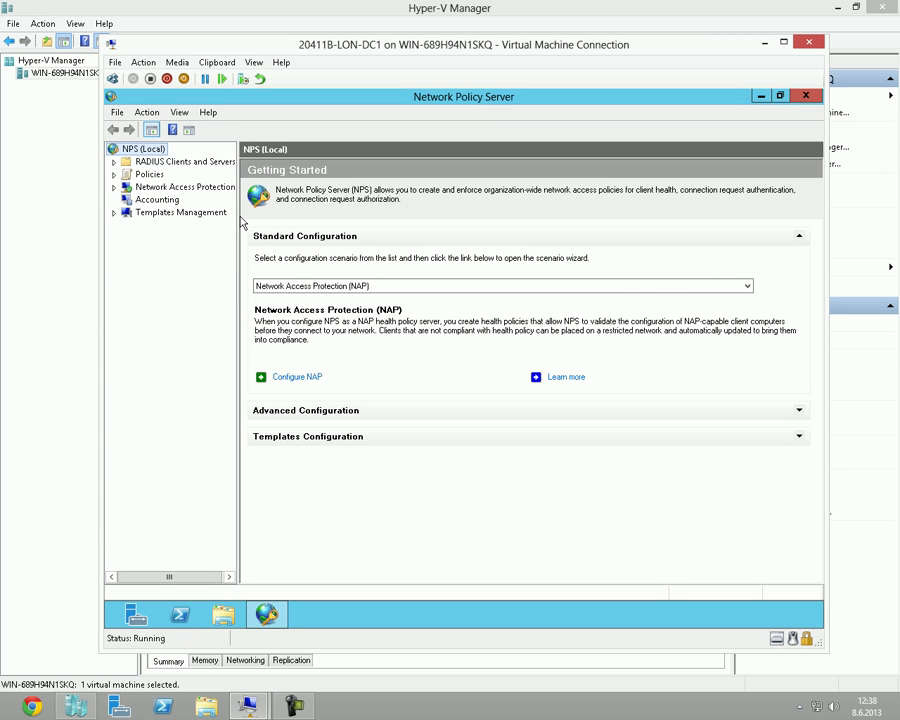
Widen the tree and expand Policies down to Windows Security Health Validator Settings.
left_click_drag(241, 224, 314, 224)
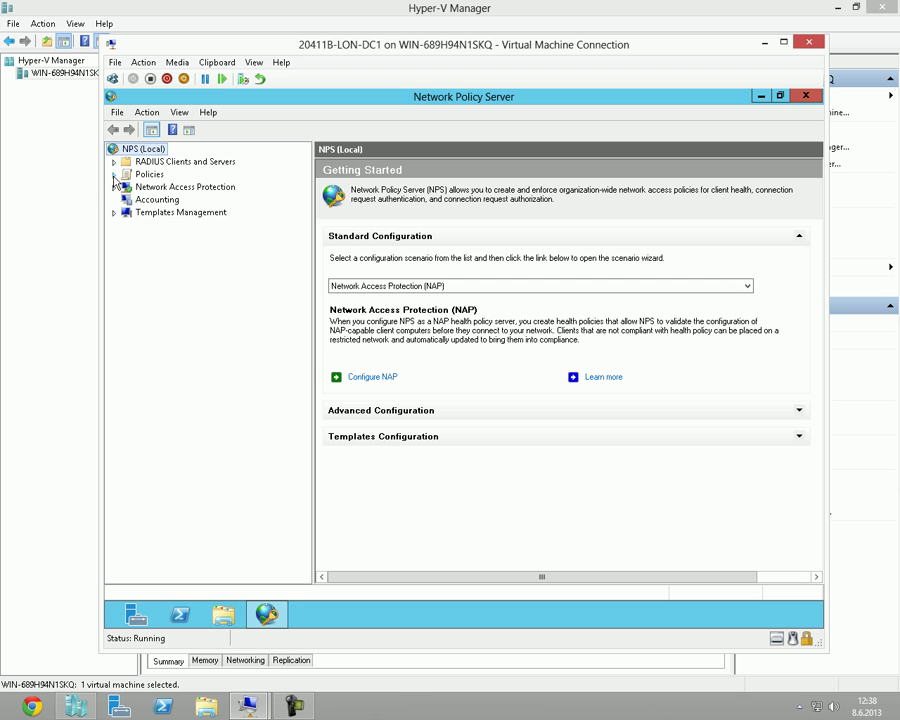
left_click(113, 161)
left_click(113, 199)
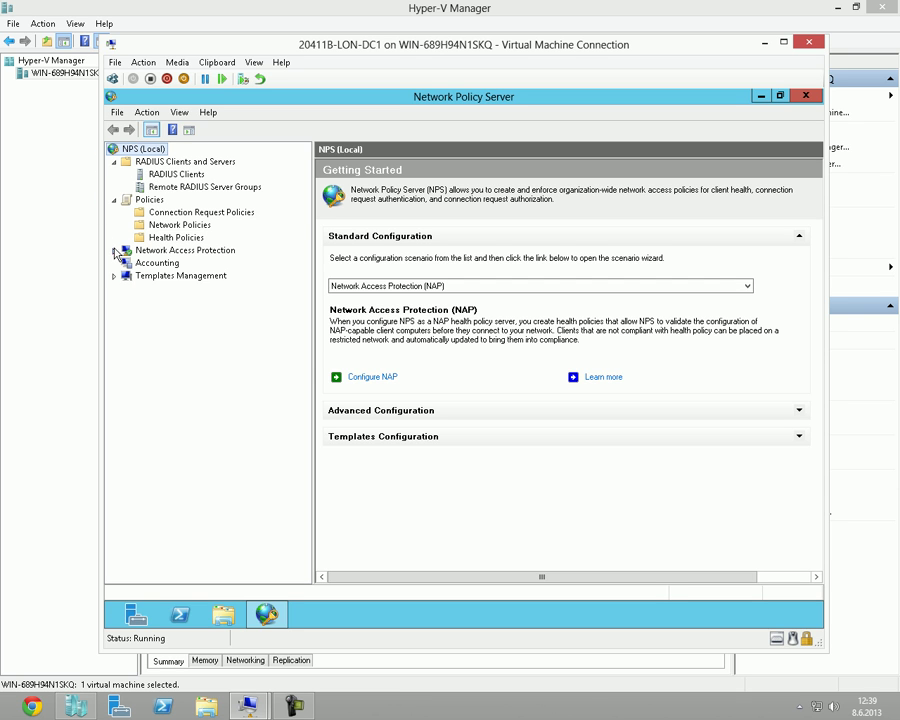
left_click(115, 250)
left_click(127, 262)
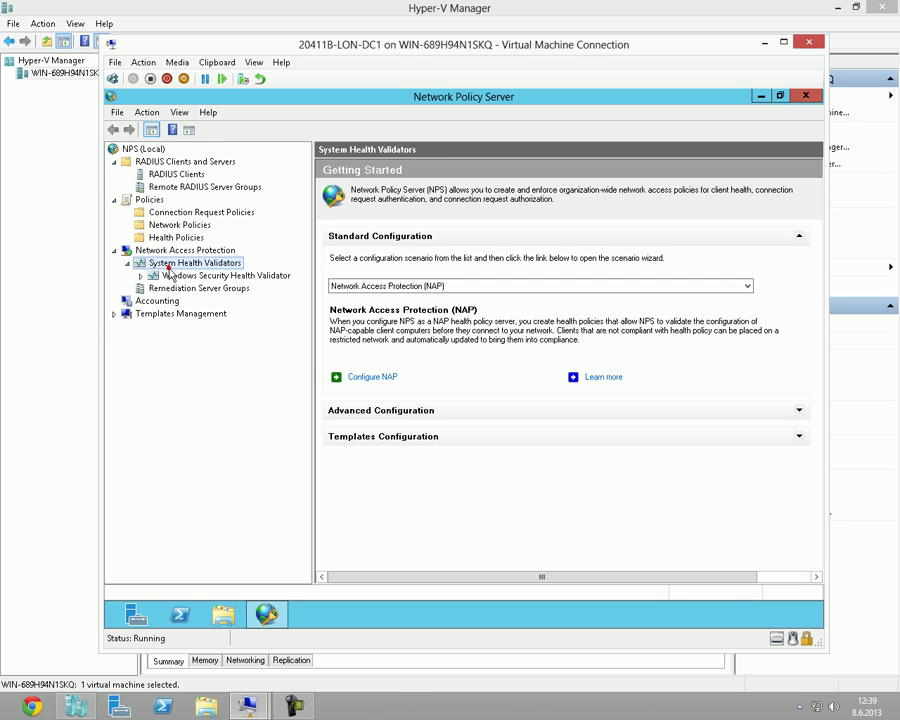
left_click(141, 275)
left_click(168, 275)
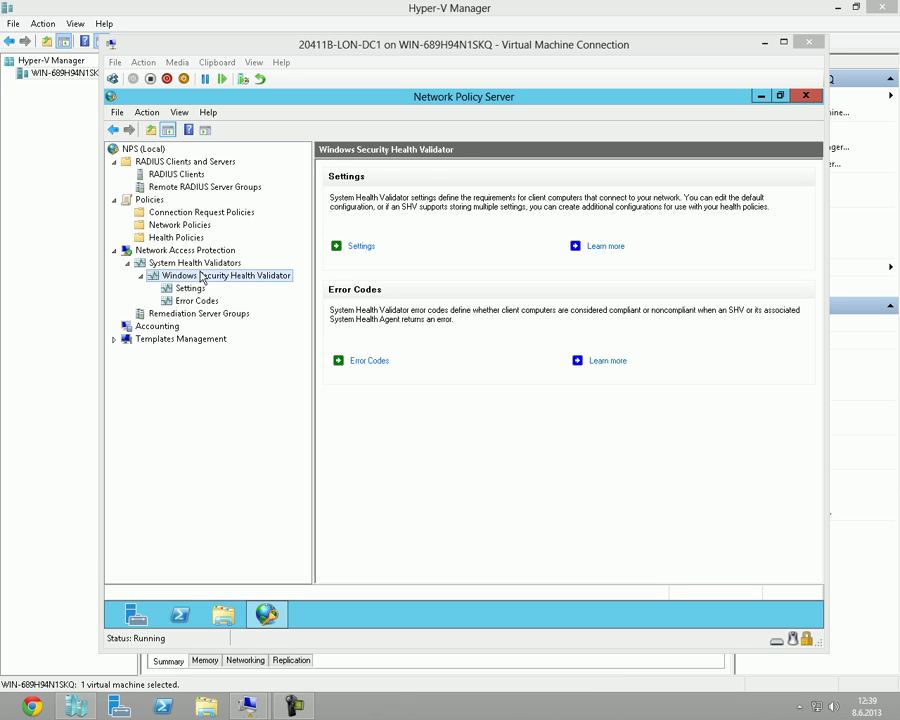
left_click(200, 264)
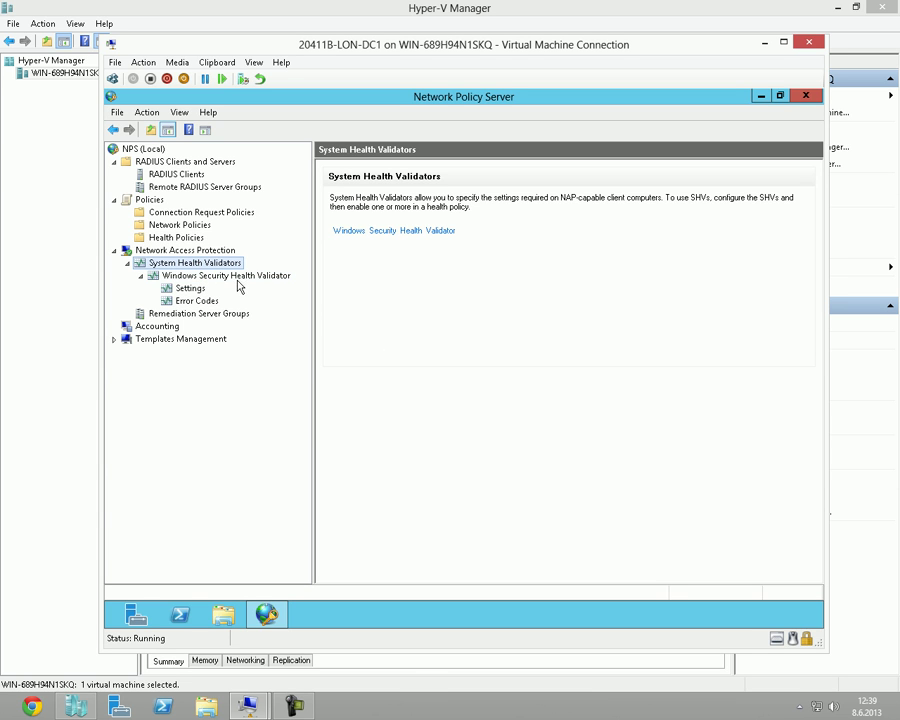
left_click(231, 278)
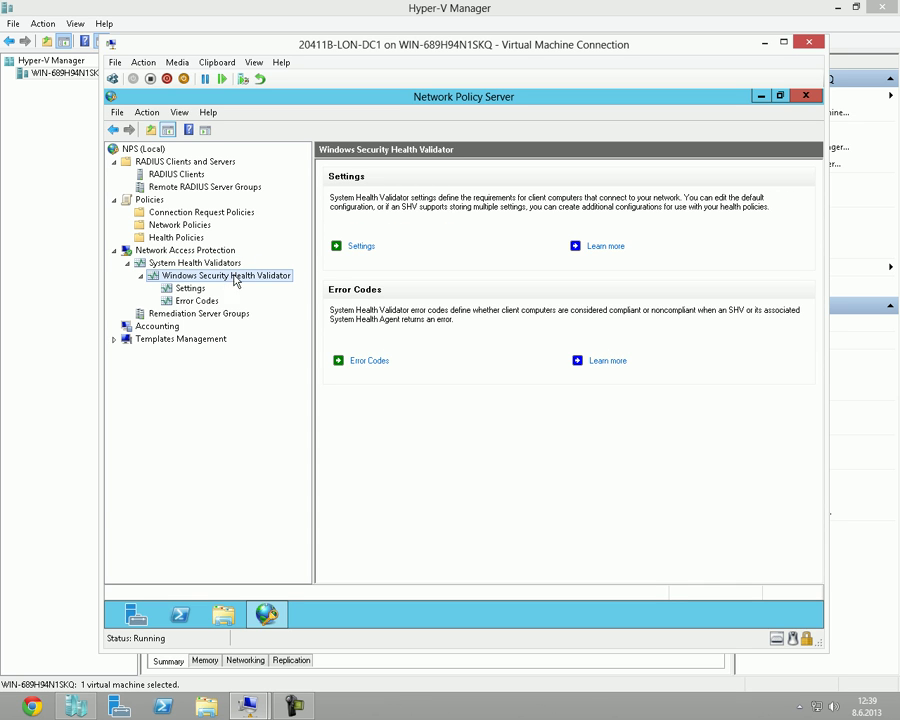
left_click(192, 288)
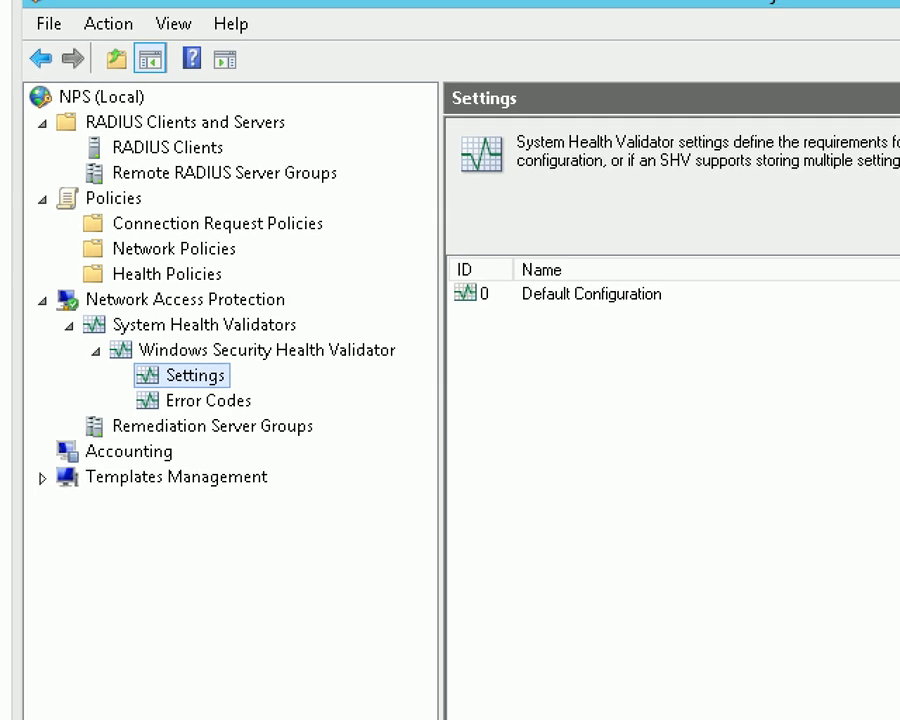
Enter 'Firewall kontrolu' in the validator settings and rearrange the window.
left_click(335, 287)
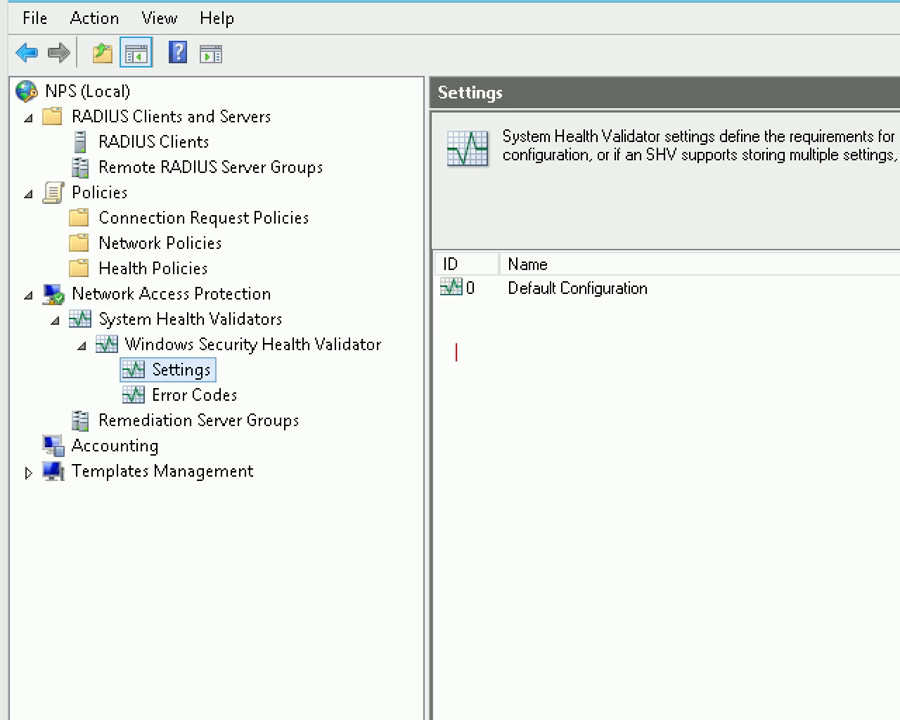
left_click(326, 272)
type("Firewall kontrolu")
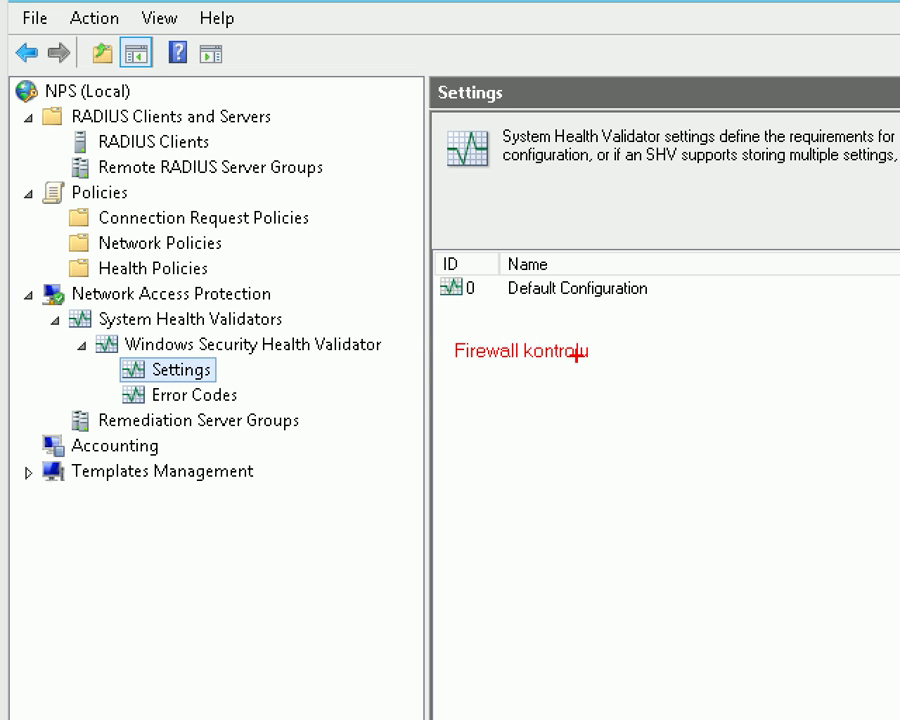
left_click_drag(422, 322, 618, 406)
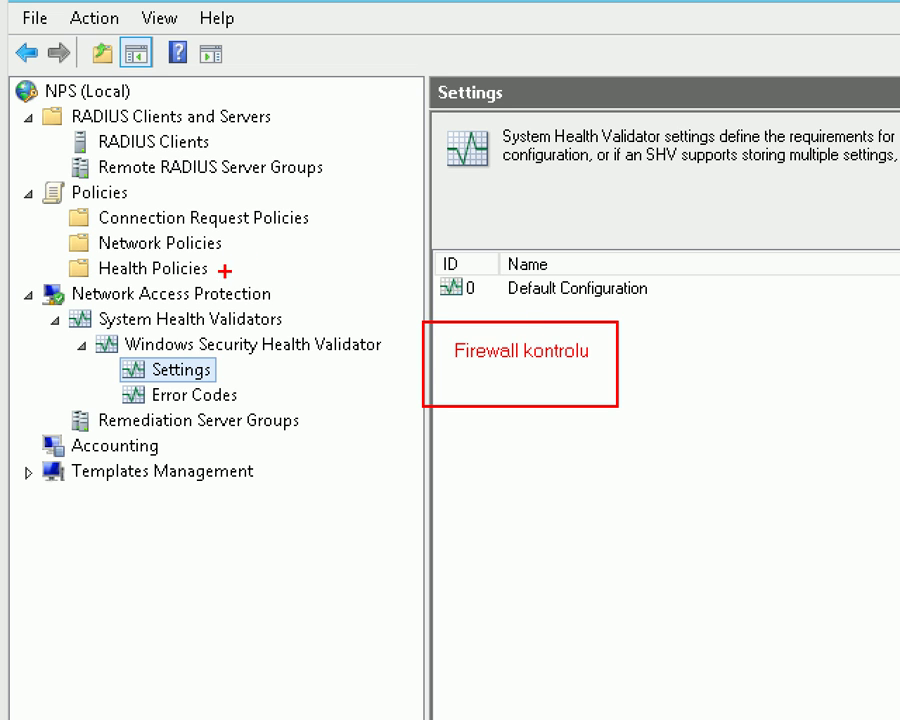
left_click_drag(455, 372, 633, 372)
left_click_drag(228, 370, 452, 362)
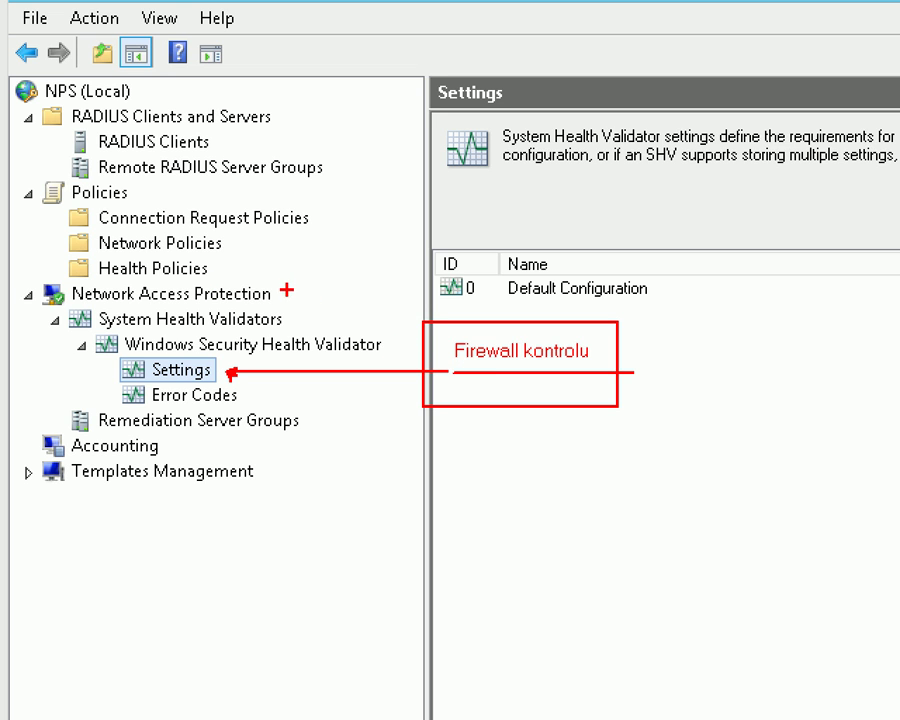
left_click_drag(62, 251, 240, 283)
type("firewall aciksa")
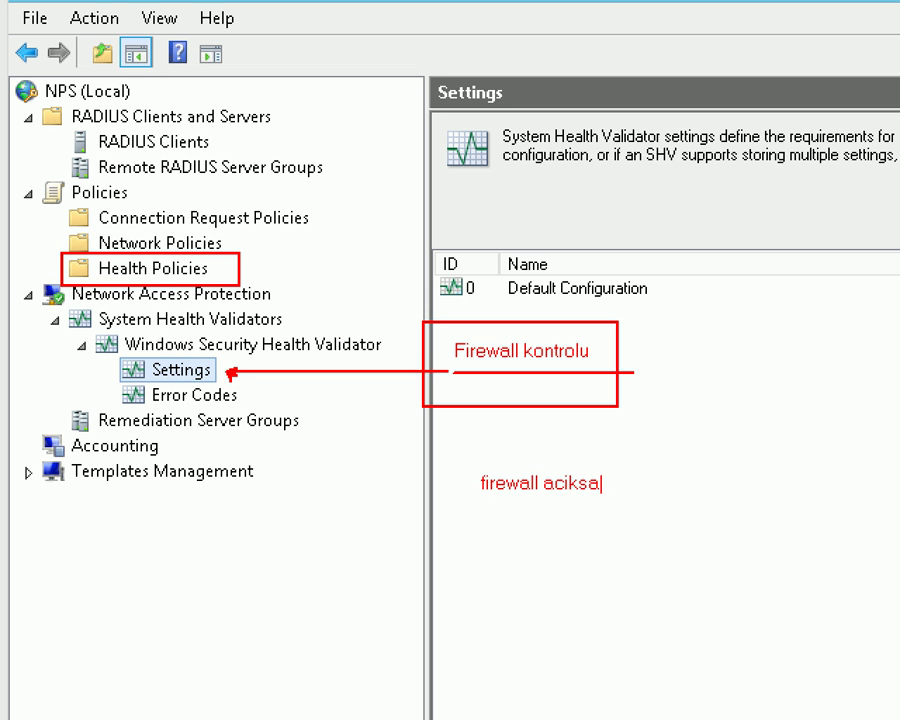
key("Return")
type("firewall kapaliysa")
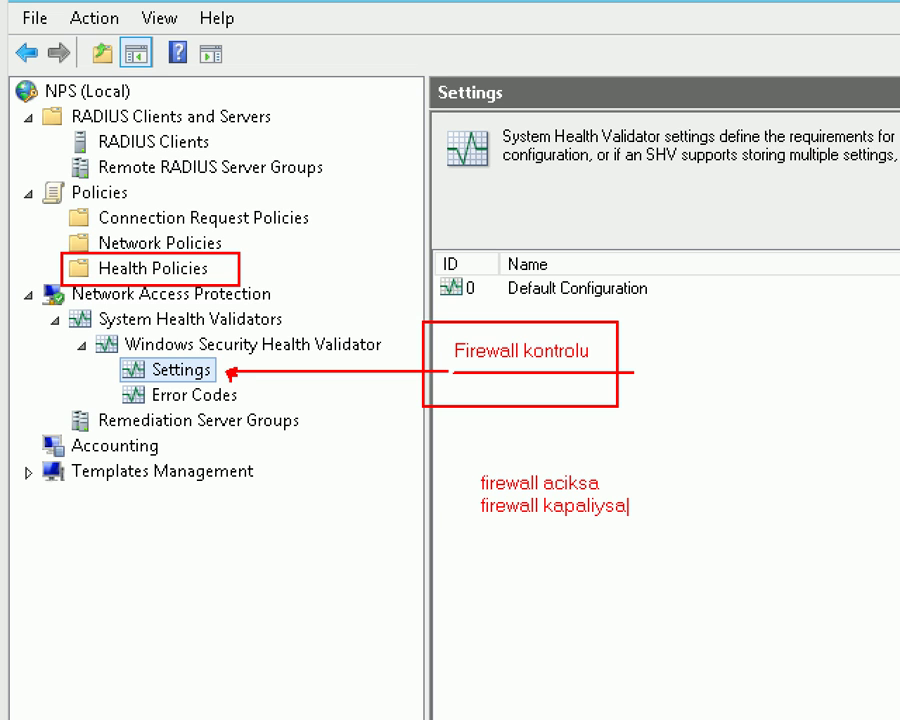
left_click_drag(466, 456, 693, 535)
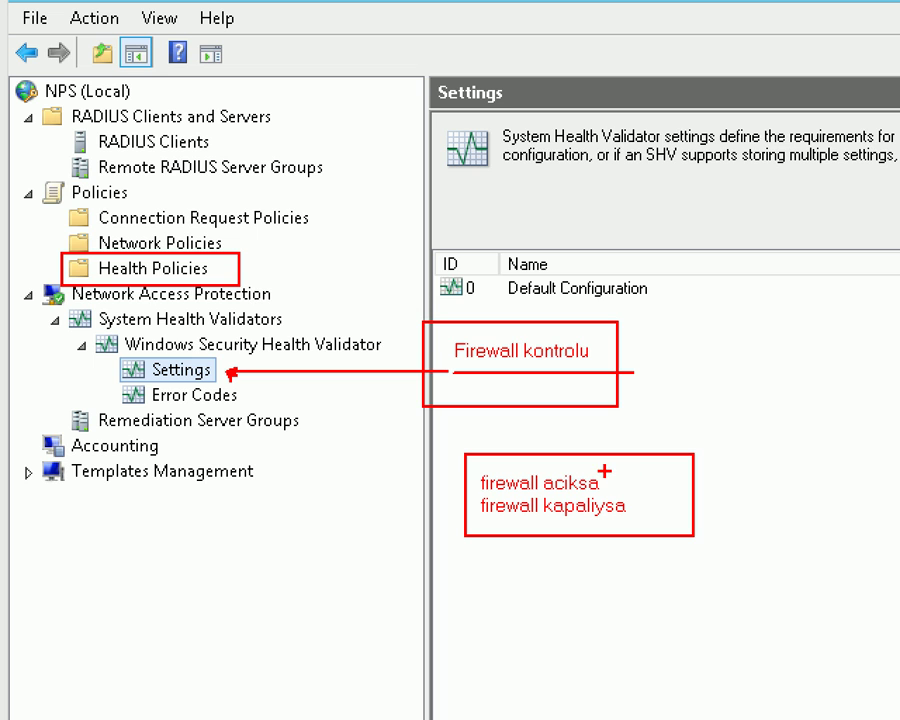
left_click_drag(645, 408, 605, 467)
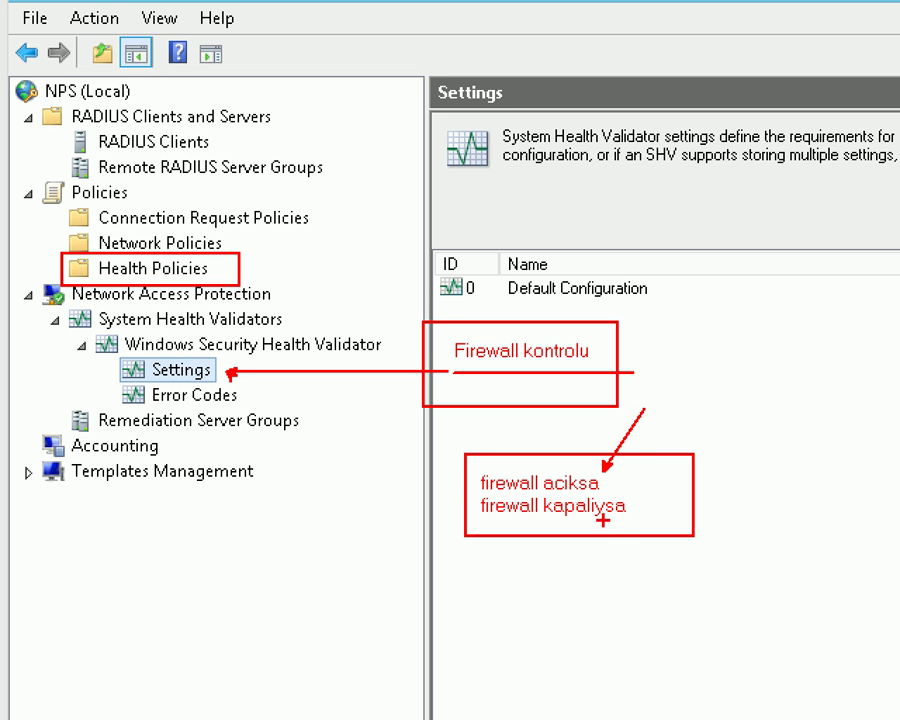
left_click_drag(603, 520, 618, 590)
mouse_move(214, 352)
left_mouse_down()
mouse_move(126, 352)
mouse_move(160, 383)
mouse_move(208, 384)
left_mouse_up()
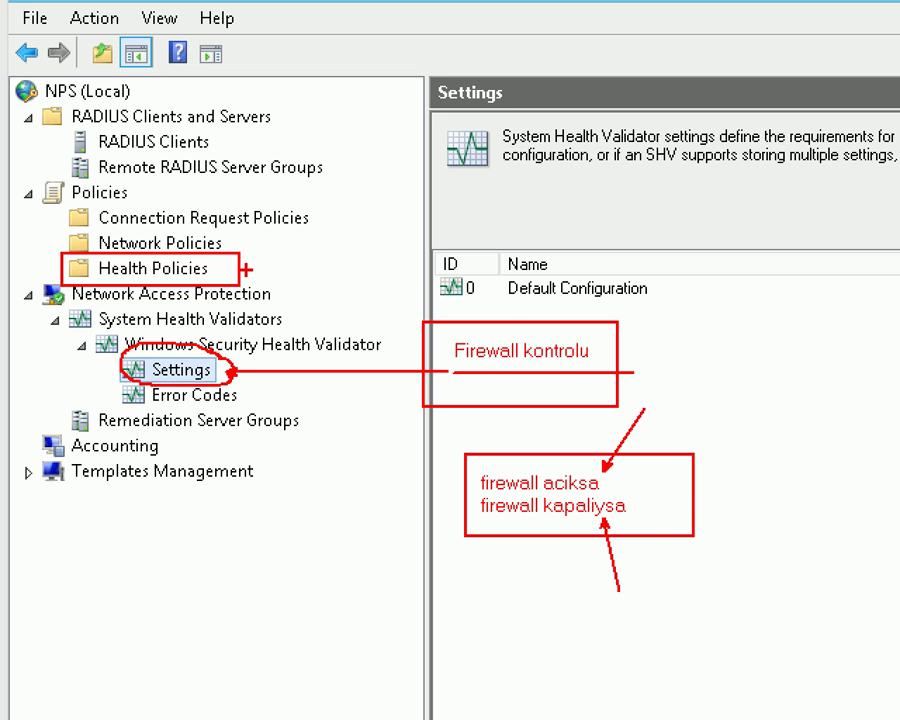
left_click_drag(261, 266, 247, 266)
left_click_drag(310, 266, 320, 266)
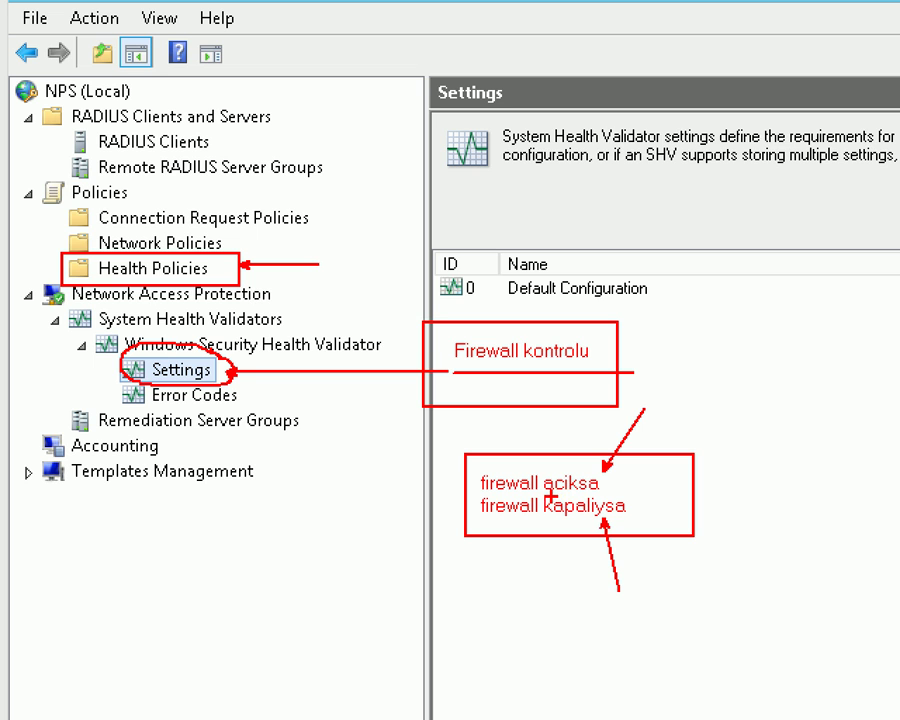
left_click_drag(578, 463, 595, 440)
left_click_drag(571, 515, 556, 578)
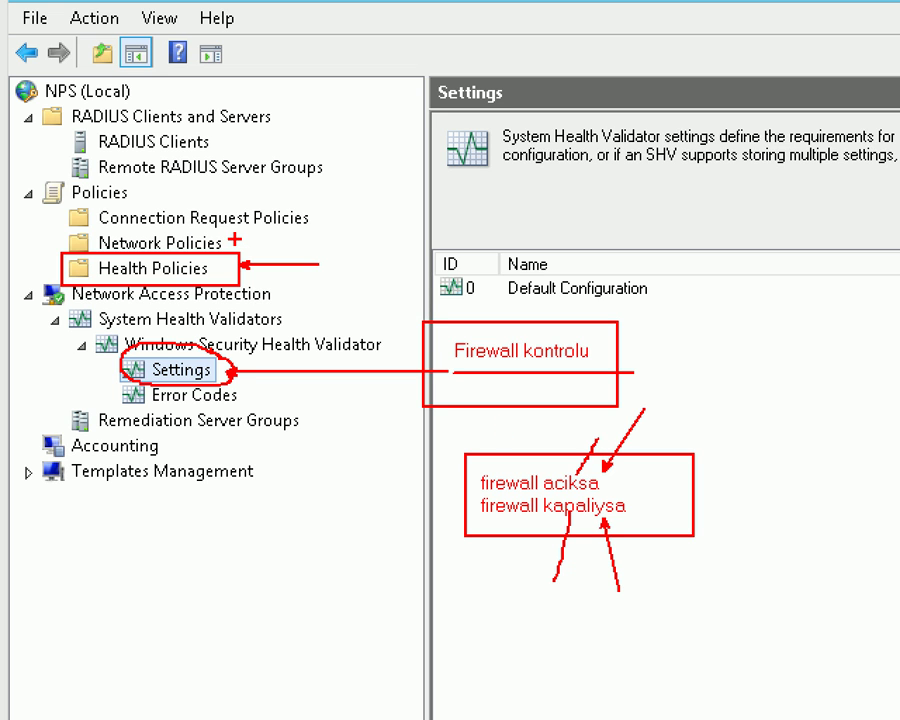
left_click_drag(230, 241, 298, 241)
Open Default Configuration's policy settings, reposition the window, and close without changes.
key("Escape")
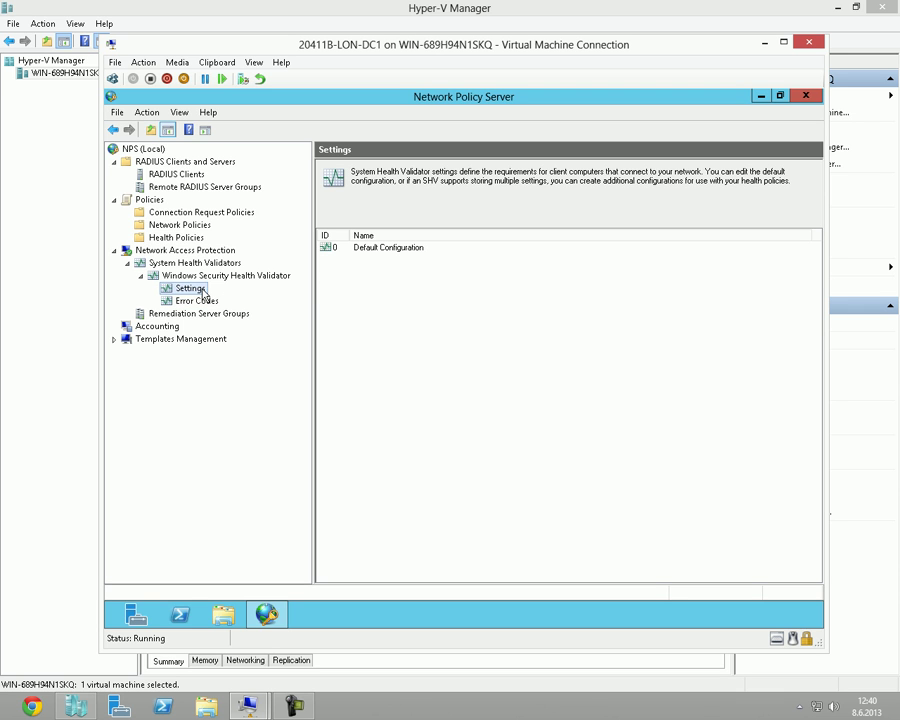
left_click(196, 289)
left_click(388, 250)
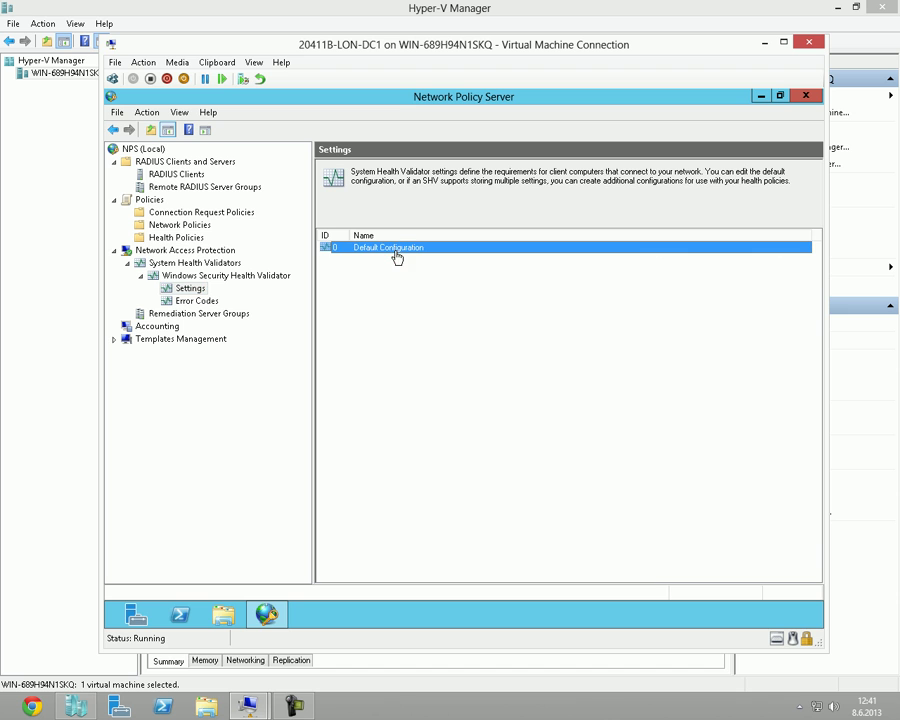
left_click(385, 250)
double_click(386, 250)
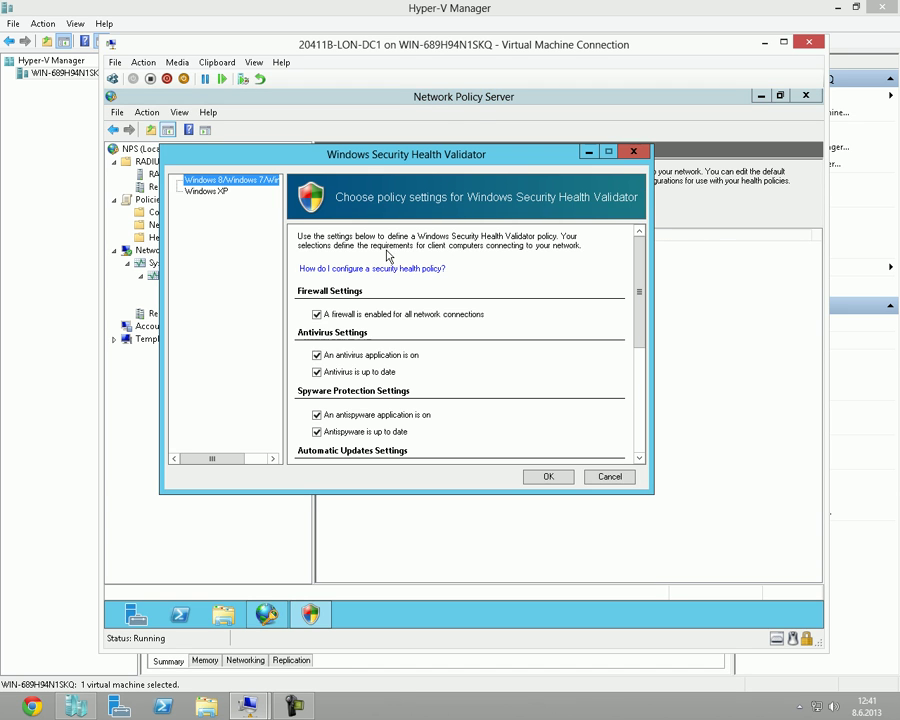
left_click(409, 155)
mouse_move(511, 157)
left_mouse_down()
mouse_move(565, 236)
mouse_move(629, 225)
mouse_move(573, 141)
mouse_move(568, 115)
left_mouse_up()
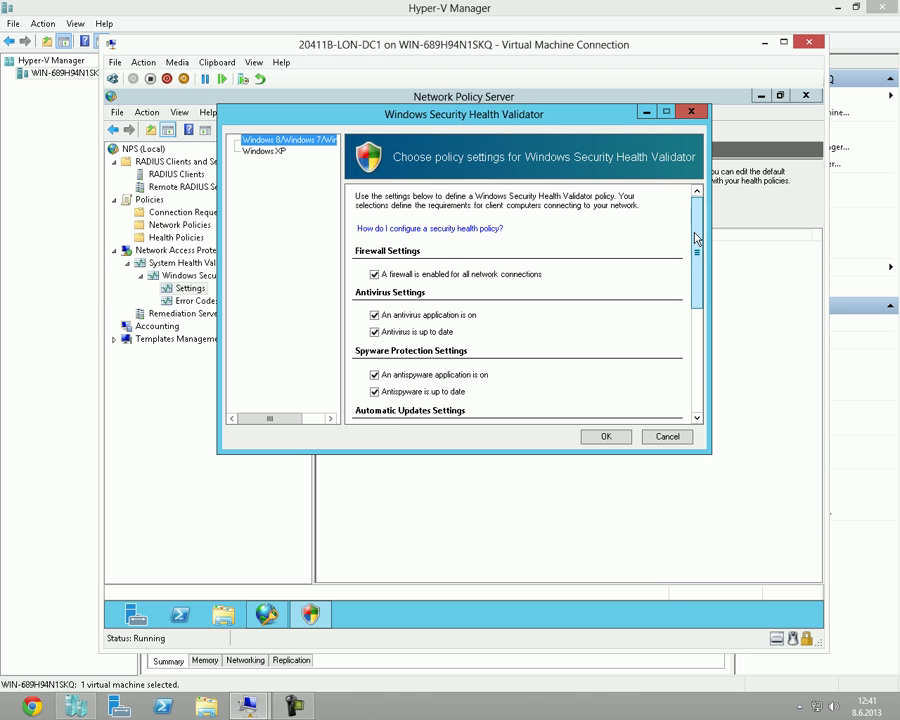
left_click_drag(697, 238, 699, 267)
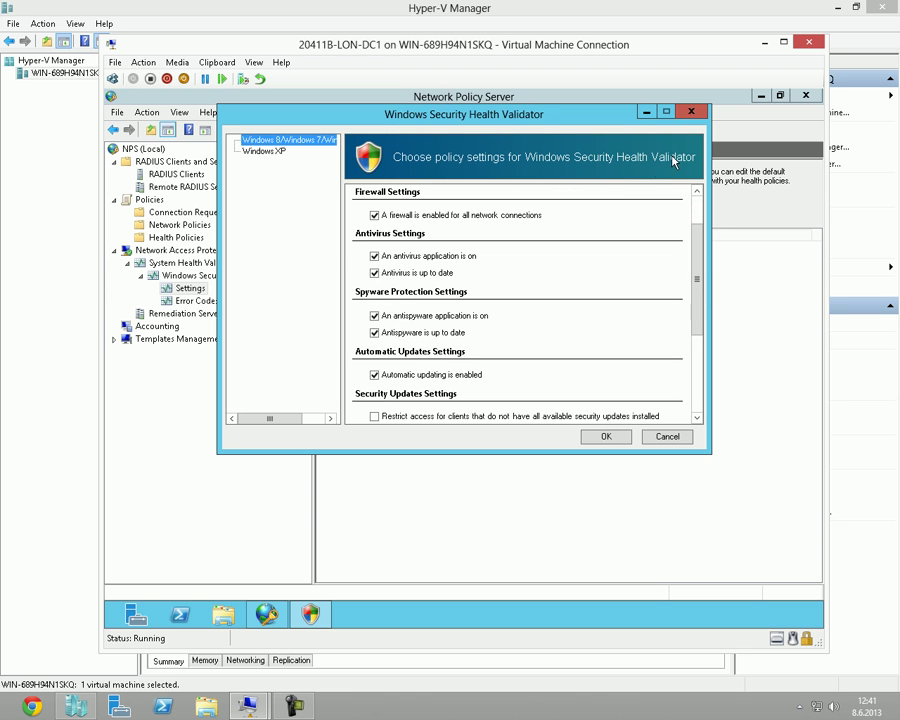
left_click(690, 113)
Create and delete a test configuration 'rdgfg', then reopen Default Configuration's settings.
right_click(186, 288)
left_click(213, 303)
type("rdgfg")
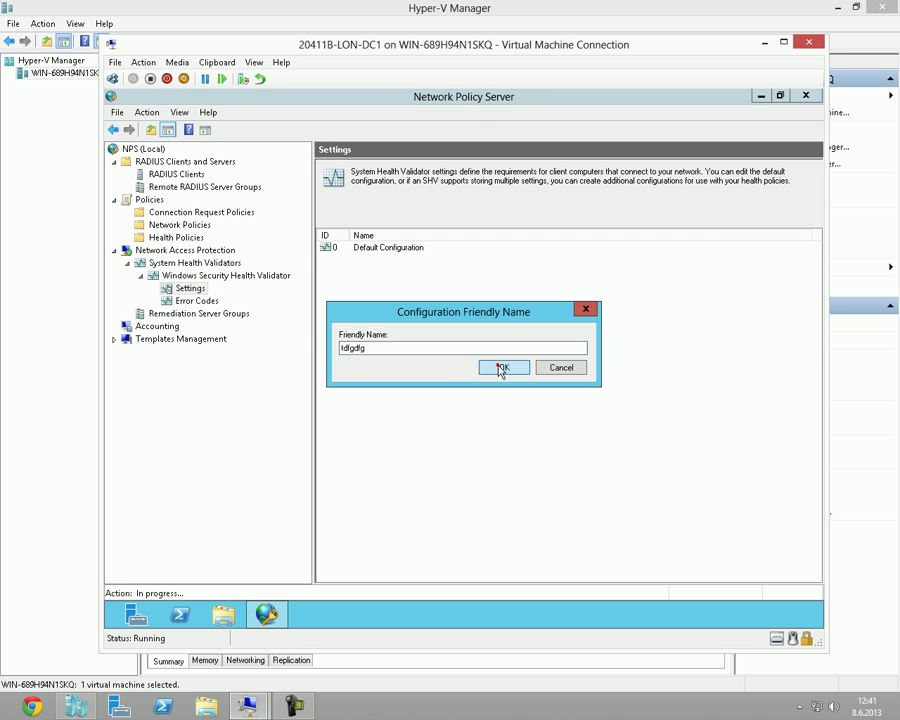
left_click(502, 366)
left_click(667, 192)
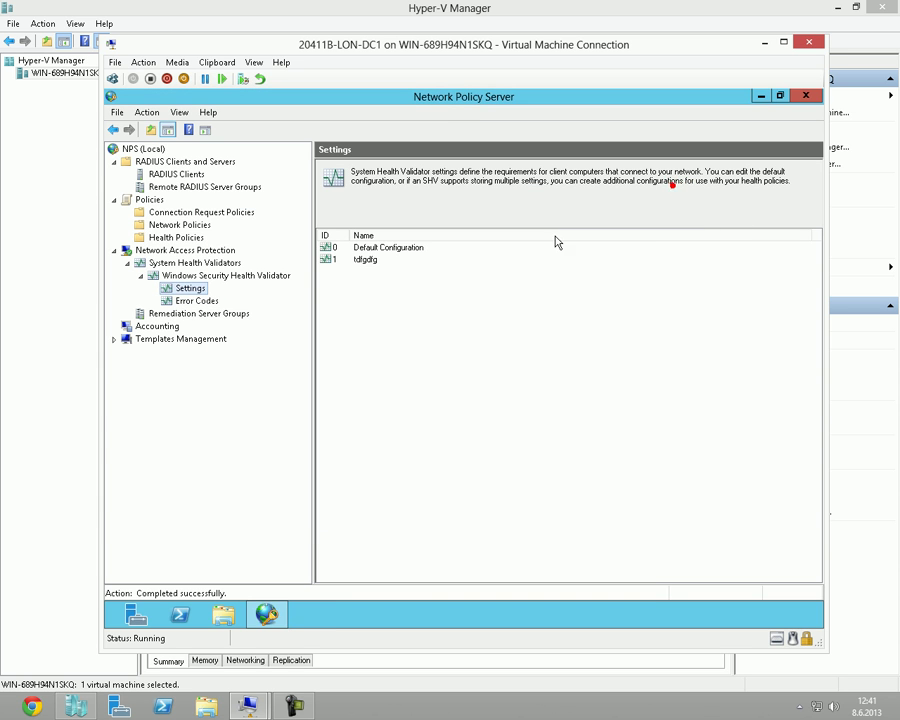
left_click(364, 261)
right_click(363, 261)
left_click(402, 305)
double_click(395, 257)
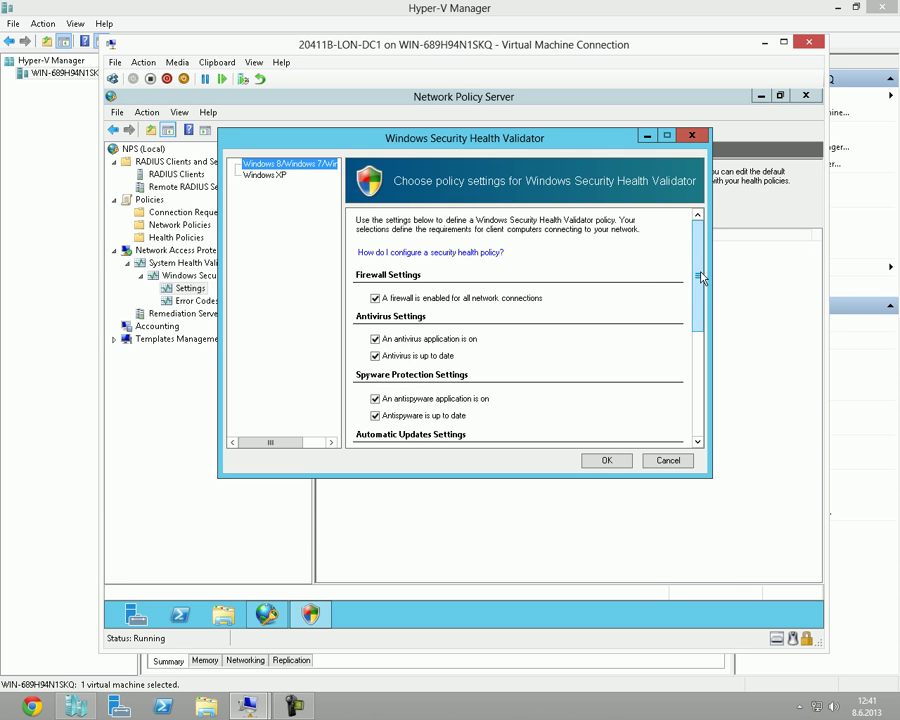
left_click_drag(699, 272, 699, 284)
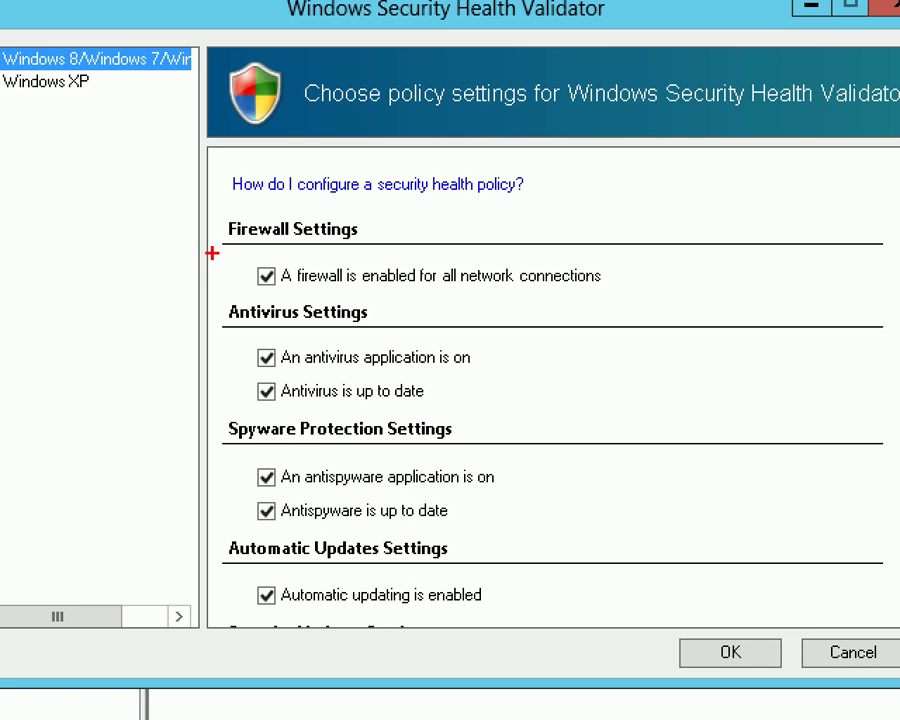
left_click_drag(212, 253, 660, 307)
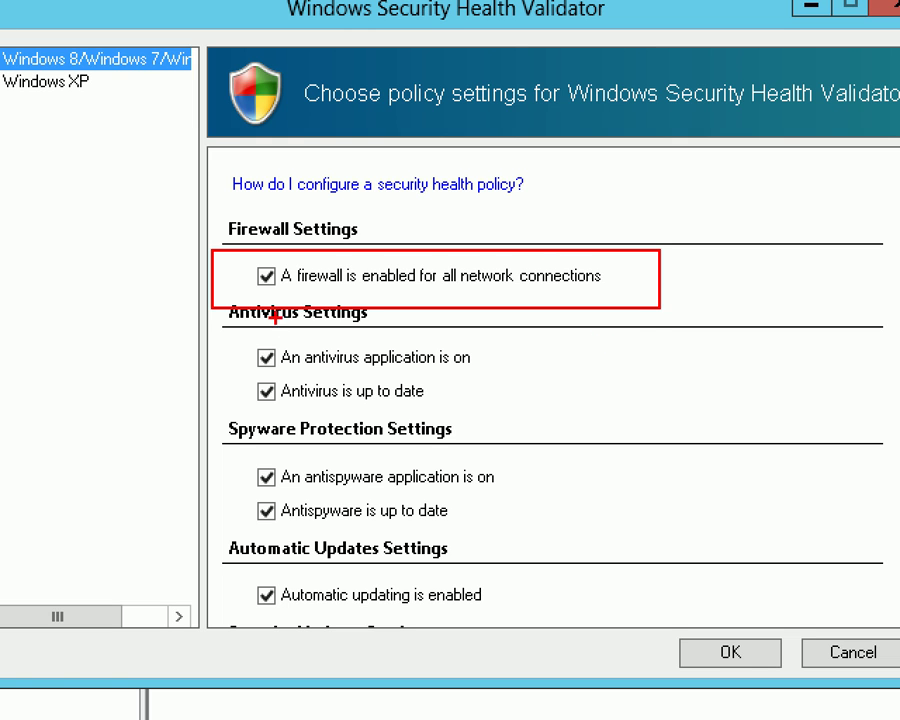
left_click_drag(296, 294, 348, 291)
left_click_drag(270, 368, 425, 377)
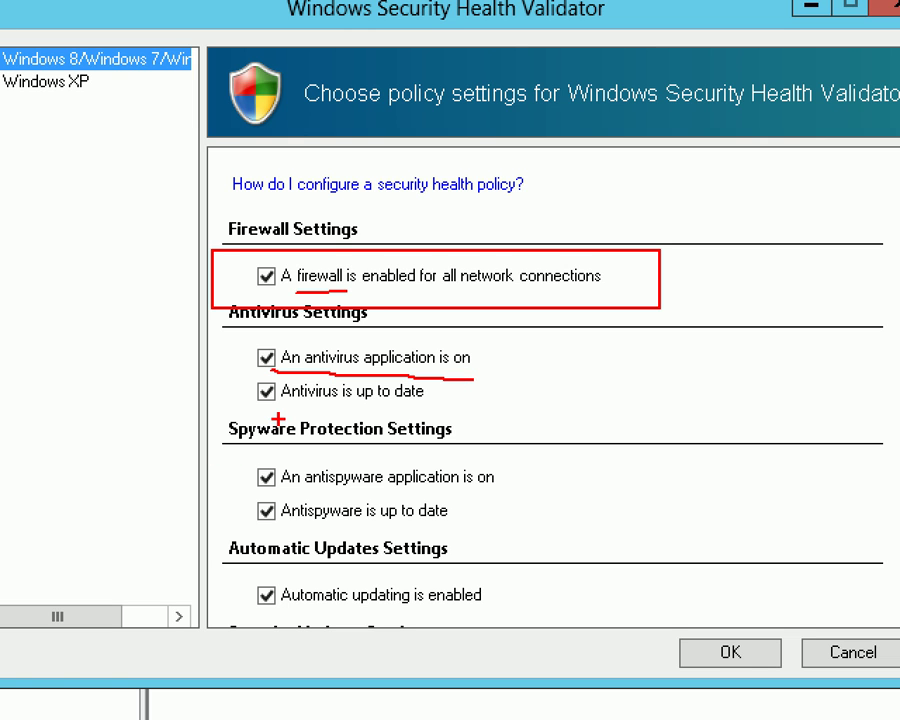
left_click_drag(280, 411, 440, 412)
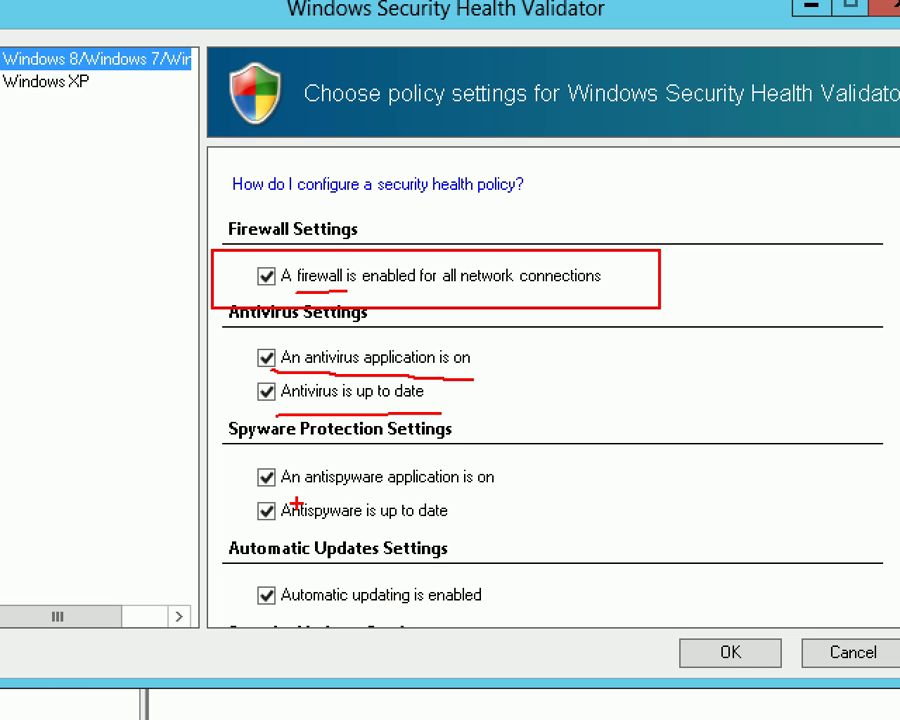
left_click_drag(284, 500, 452, 493)
left_click_drag(283, 538, 360, 535)
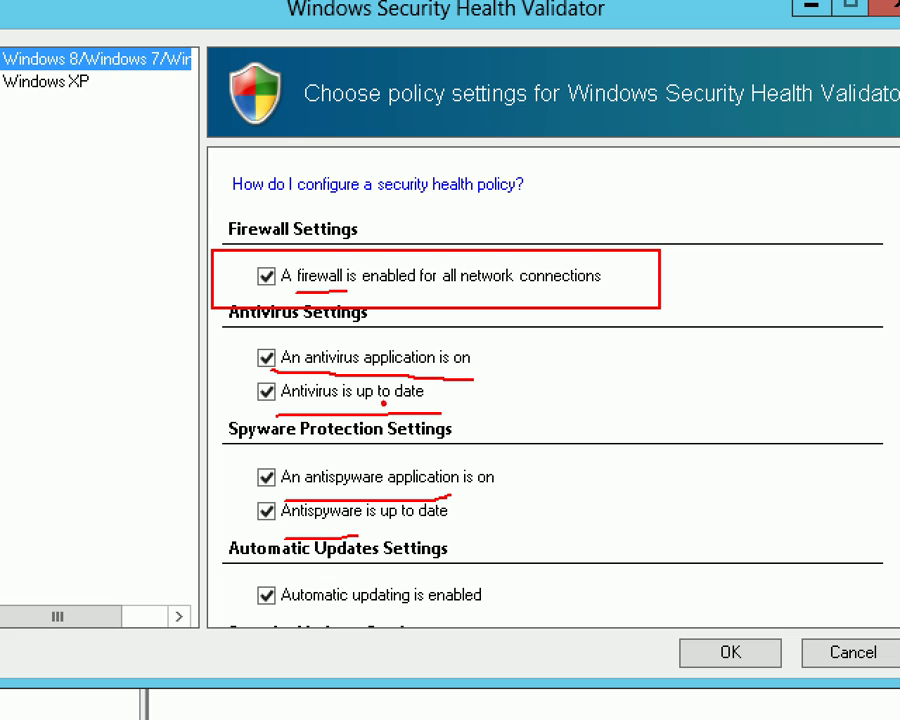
left_click_drag(275, 615, 450, 610)
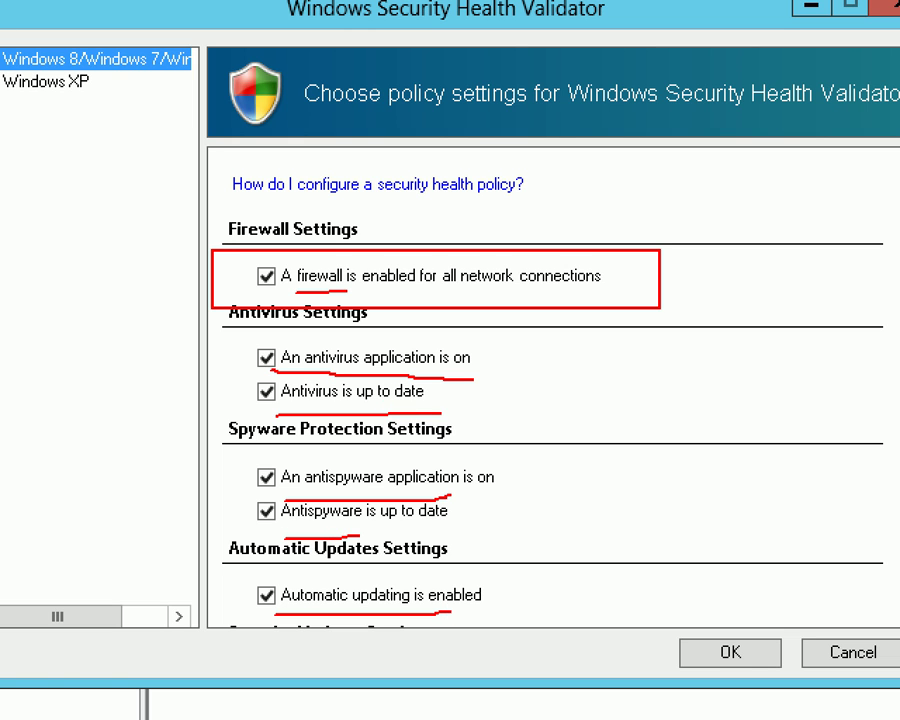
mouse_move(518, 592)
left_mouse_down()
mouse_move(446, 567)
mouse_move(201, 566)
mouse_move(550, 626)
left_mouse_up()
left_click_drag(276, 567, 263, 601)
left_click_drag(480, 594, 550, 625)
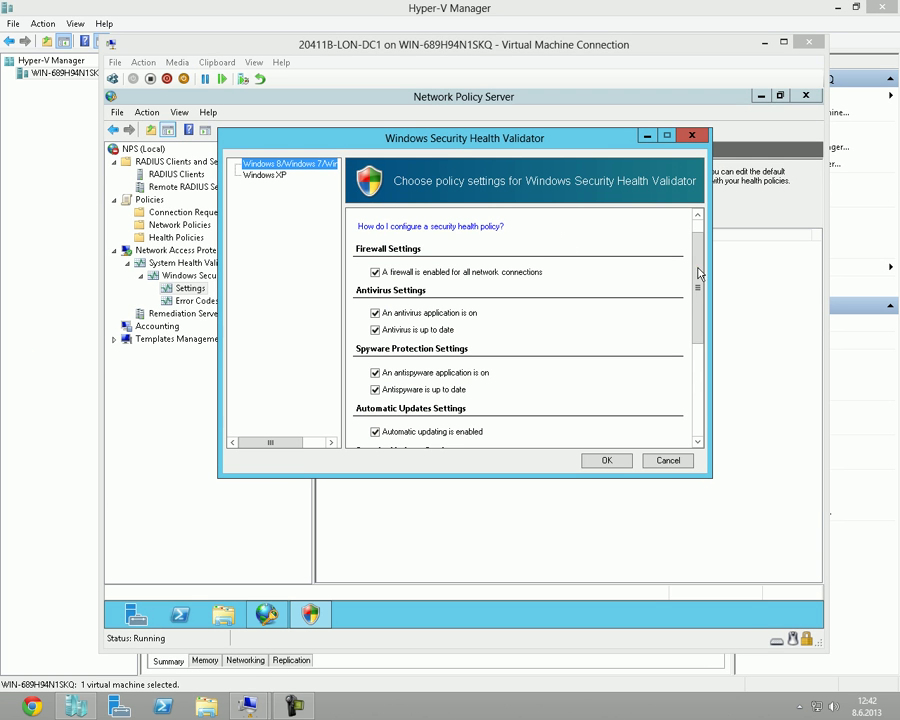
mouse_move(698, 272)
left_mouse_down()
mouse_move(697, 402)
mouse_move(696, 276)
left_mouse_up()
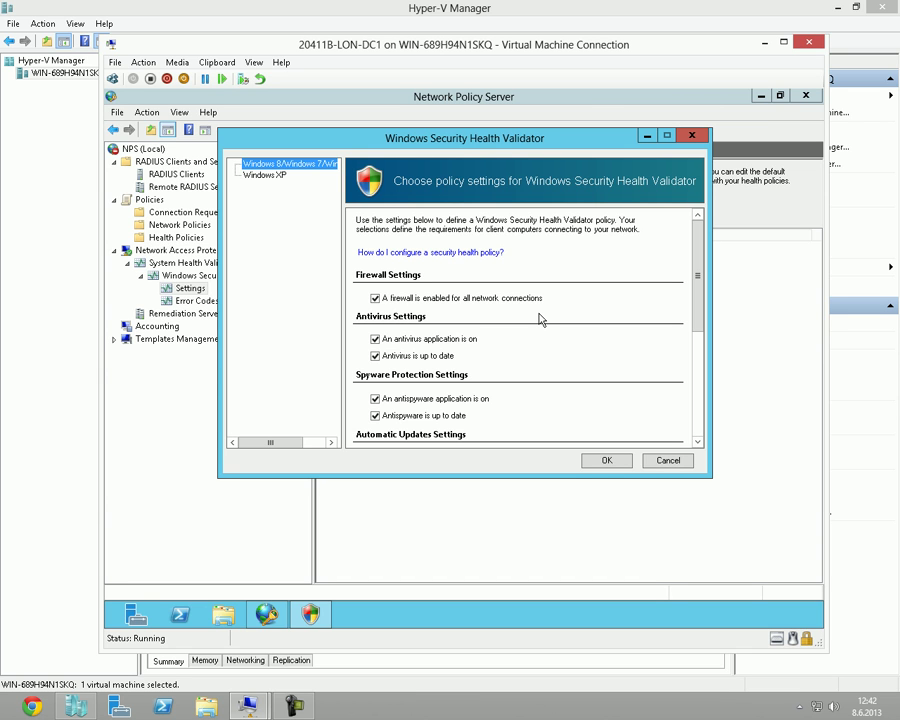
Uncheck antispyware, automatic updating and antivirus, leaving only the firewall requirement.
left_click(376, 399)
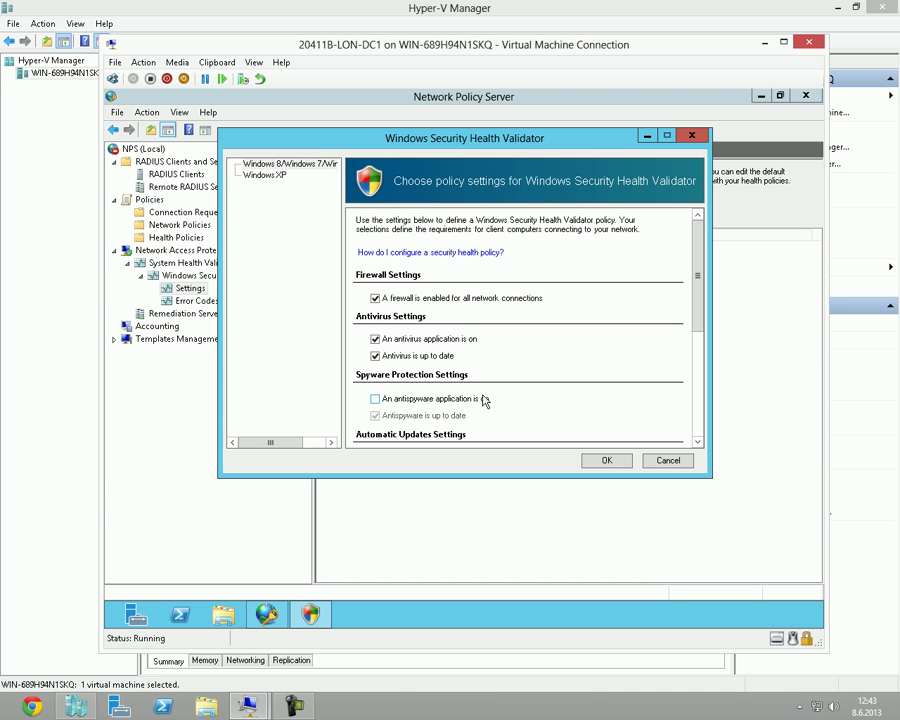
left_click(697, 263)
left_click_drag(697, 263, 701, 366)
left_click(699, 256)
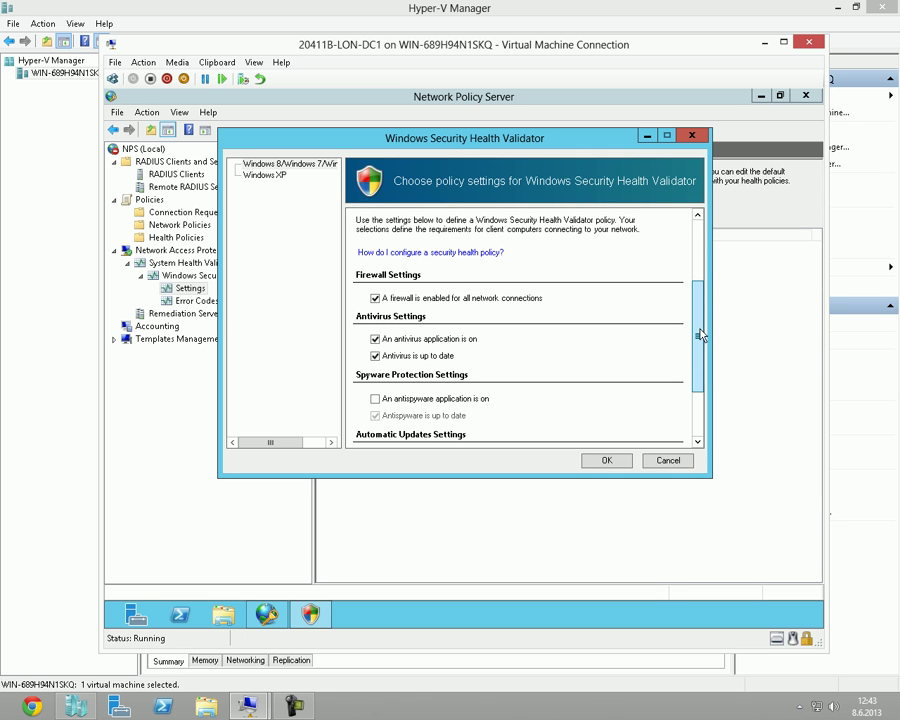
scroll(404, 333, "down", 3)
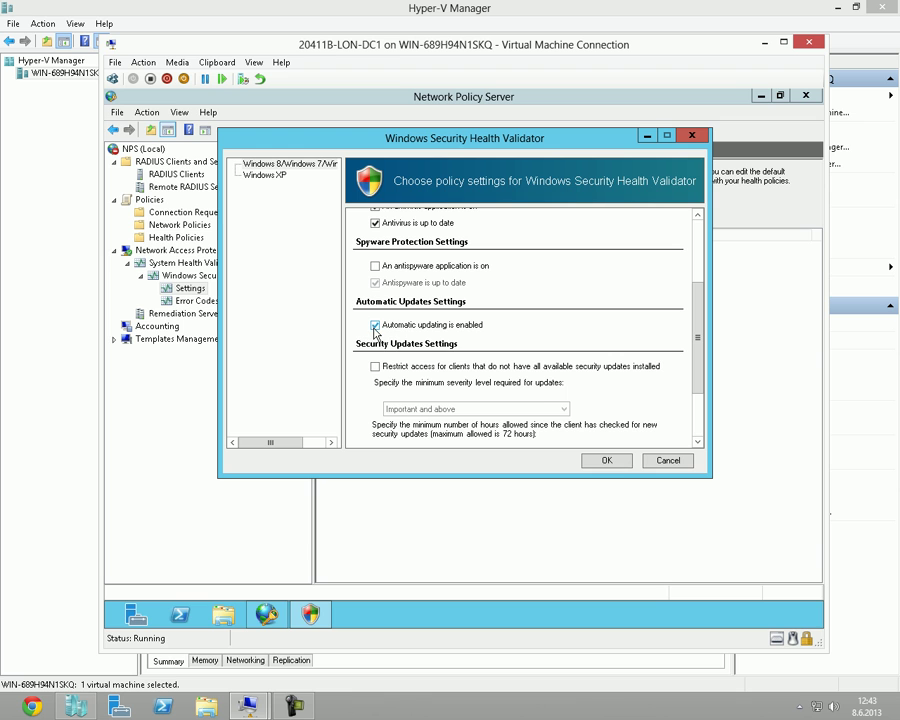
left_click(377, 327)
scroll(398, 330, "up", 3)
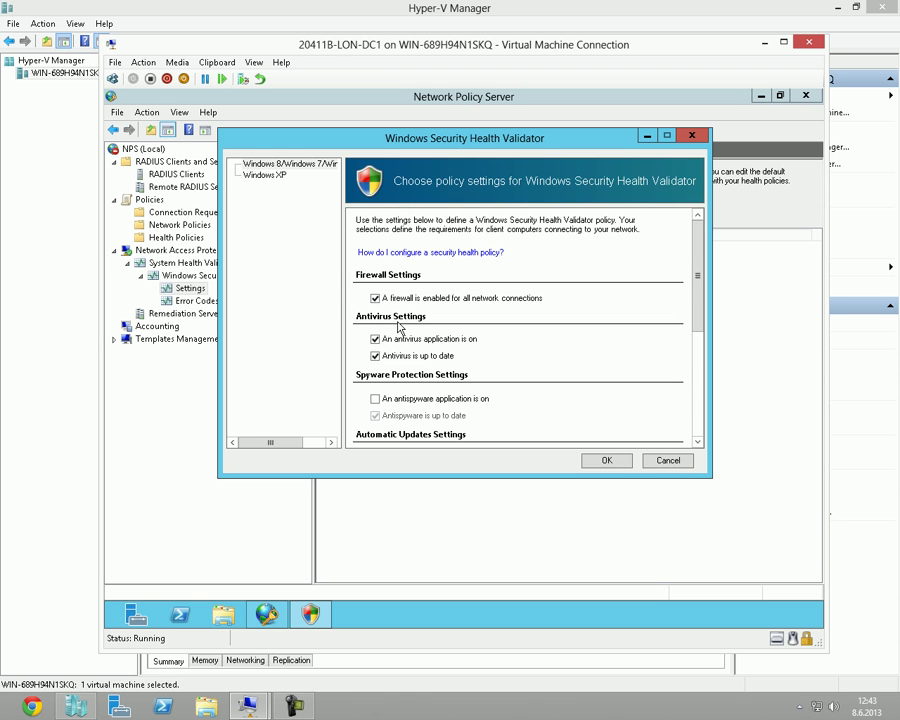
left_click(376, 339)
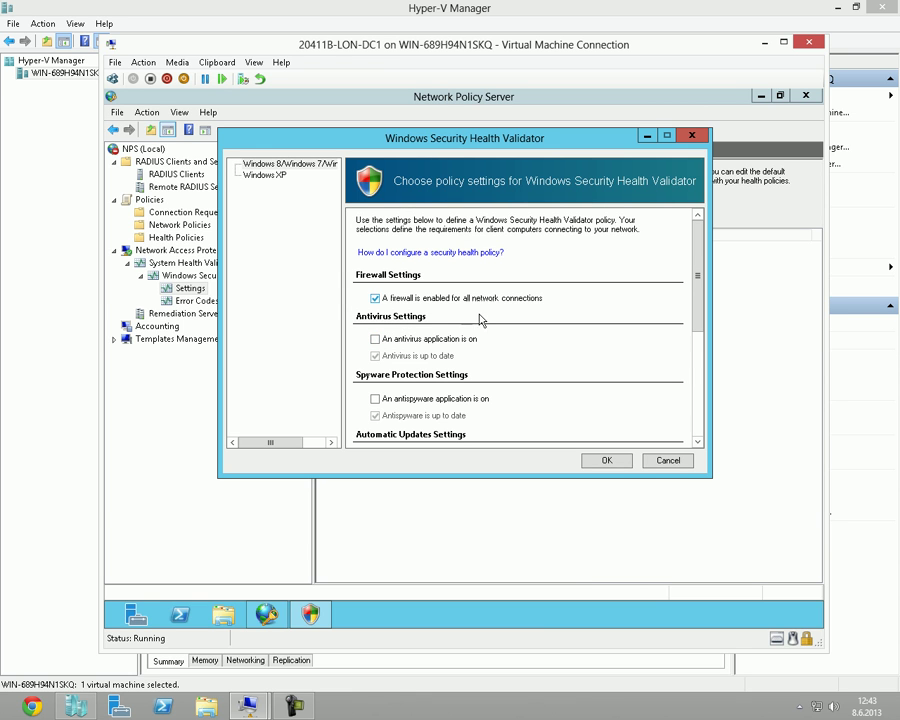
left_click(697, 416)
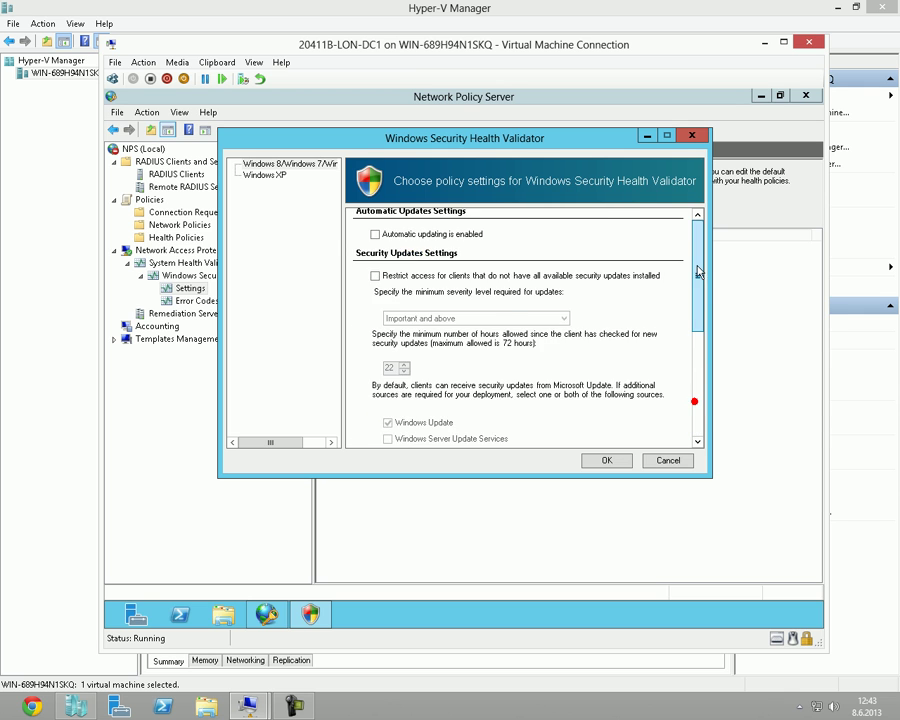
scroll(697, 405, "up", 5)
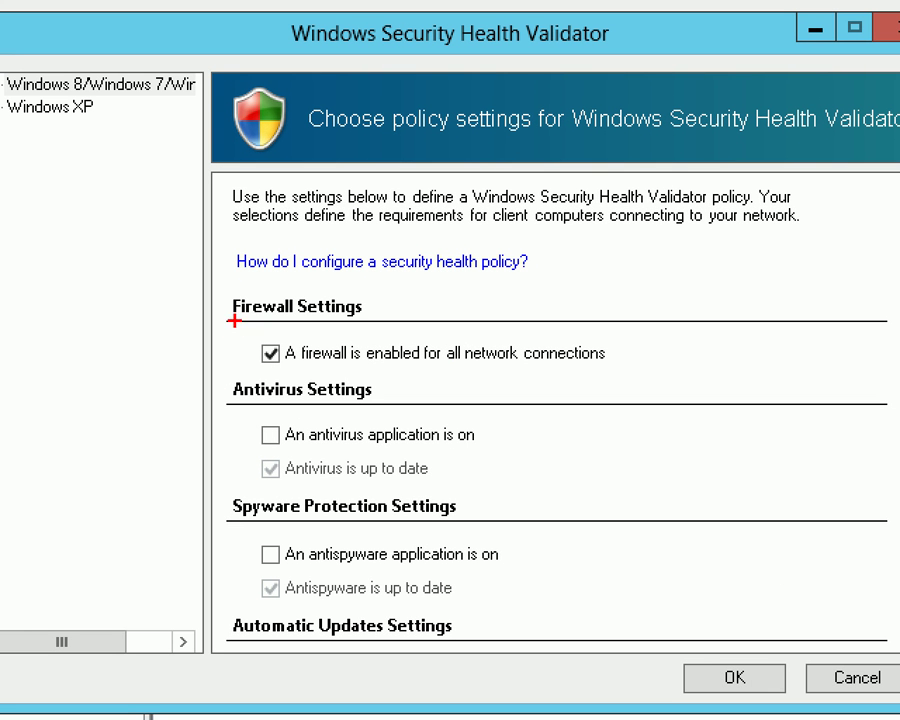
left_click_drag(234, 322, 656, 382)
left_click_drag(425, 418, 365, 497)
left_click_drag(343, 425, 418, 516)
left_click_drag(467, 546, 393, 665)
left_click_drag(385, 578, 487, 685)
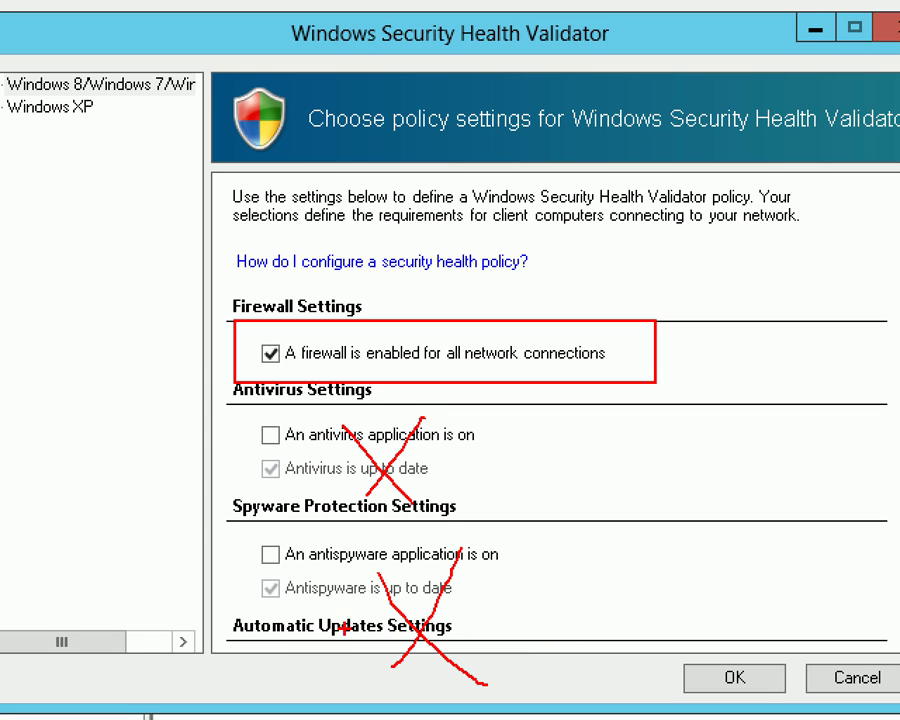
mouse_move(320, 675)
left_mouse_down()
mouse_move(352, 620)
mouse_move(360, 690)
left_mouse_up()
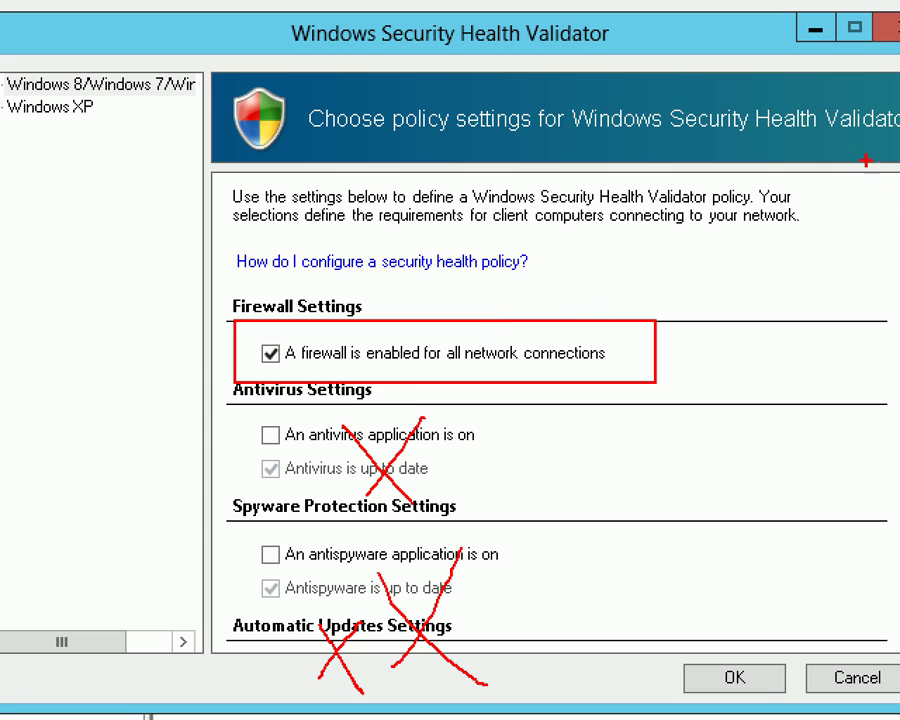
mouse_move(841, 15)
left_mouse_down()
mouse_move(866, 37)
mouse_move(853, 48)
mouse_move(853, 133)
left_mouse_up()
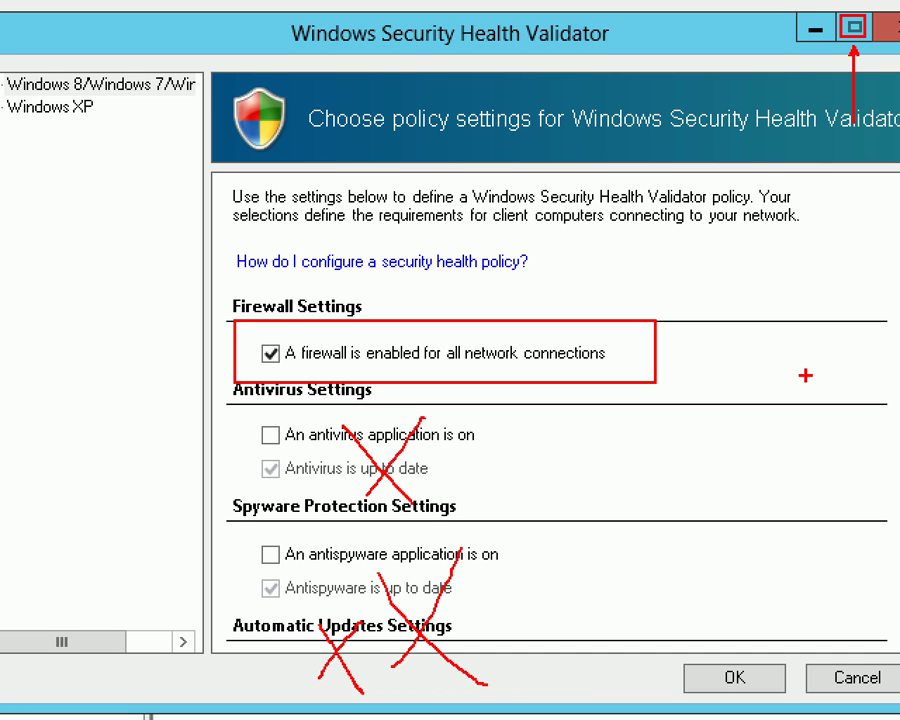
mouse_move(283, 335)
left_mouse_down()
mouse_move(260, 376)
mouse_move(293, 342)
left_mouse_up()
key("Escape")
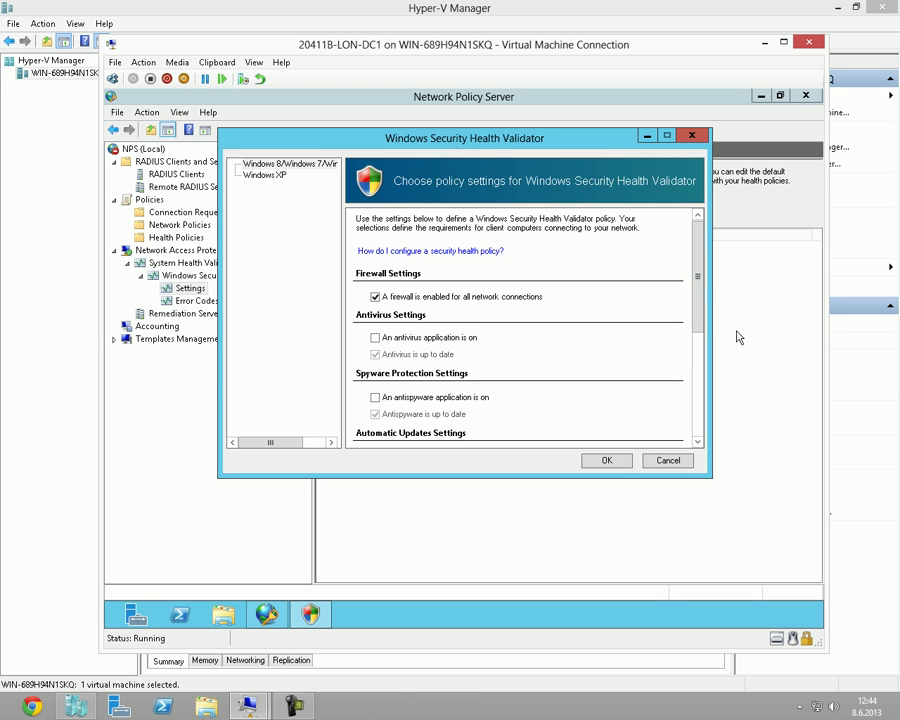
Save the firewall-only validator settings and dismiss the Settings context menu.
left_click(607, 461)
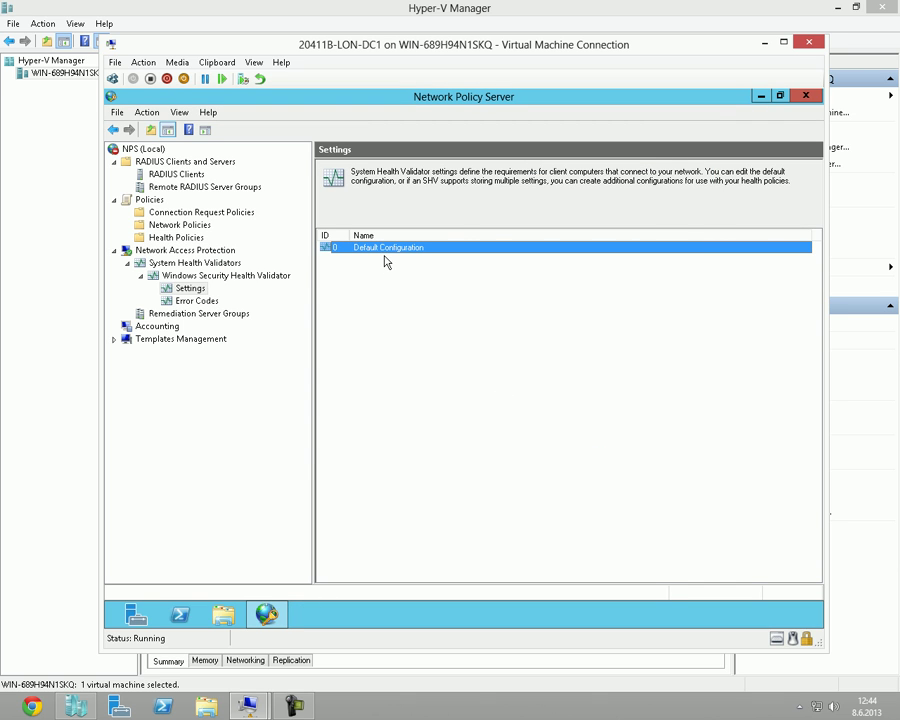
right_click(202, 291)
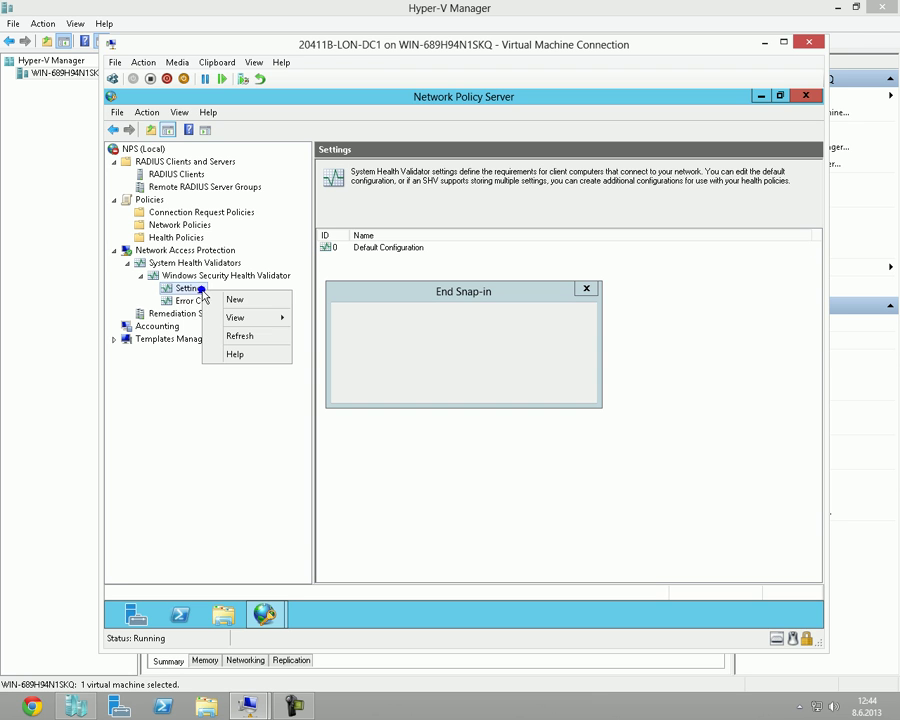
left_click(580, 389)
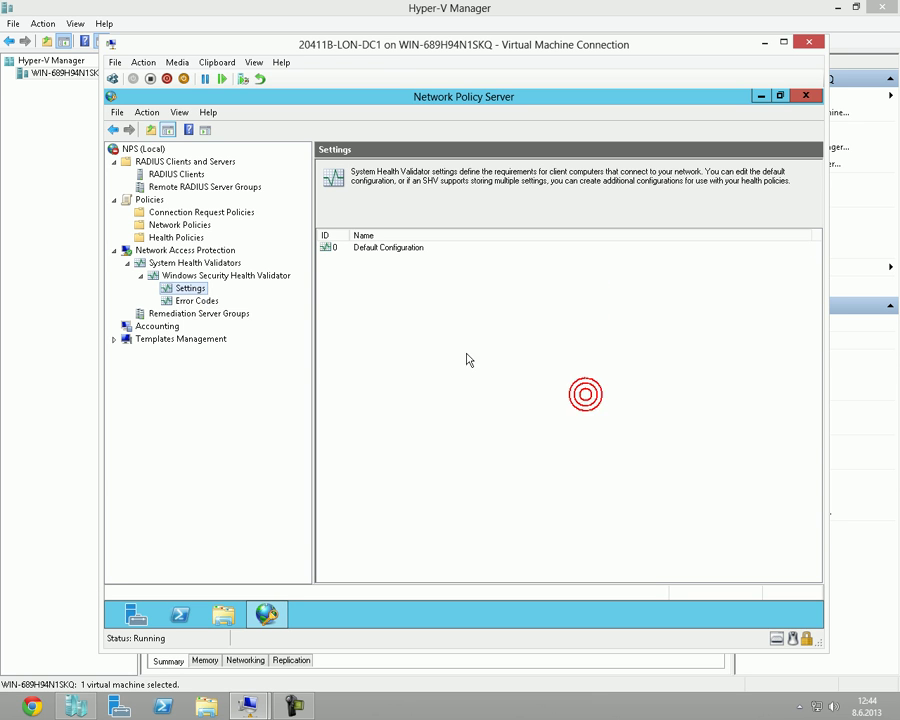
right_click(189, 290)
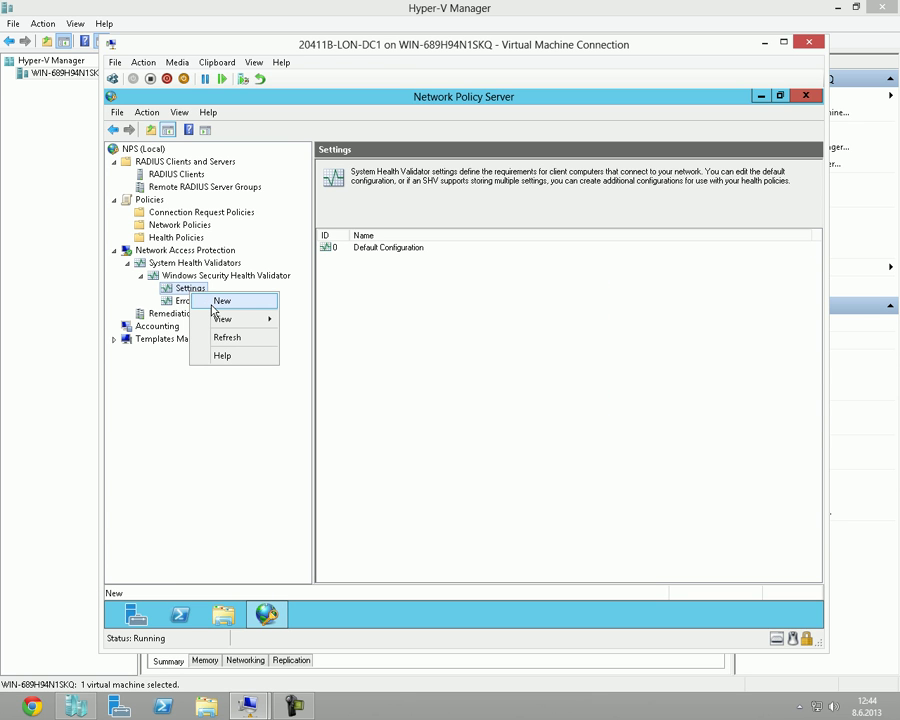
left_click(396, 249)
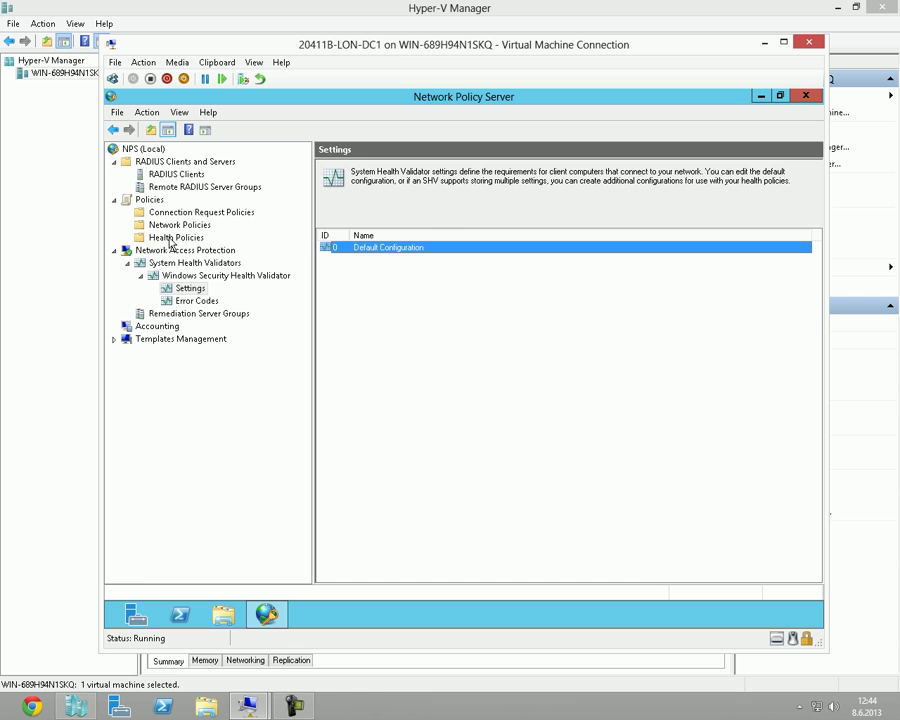
Show the empty Health Policies list in the NPS tree and bring up its context menu.
left_click(178, 238)
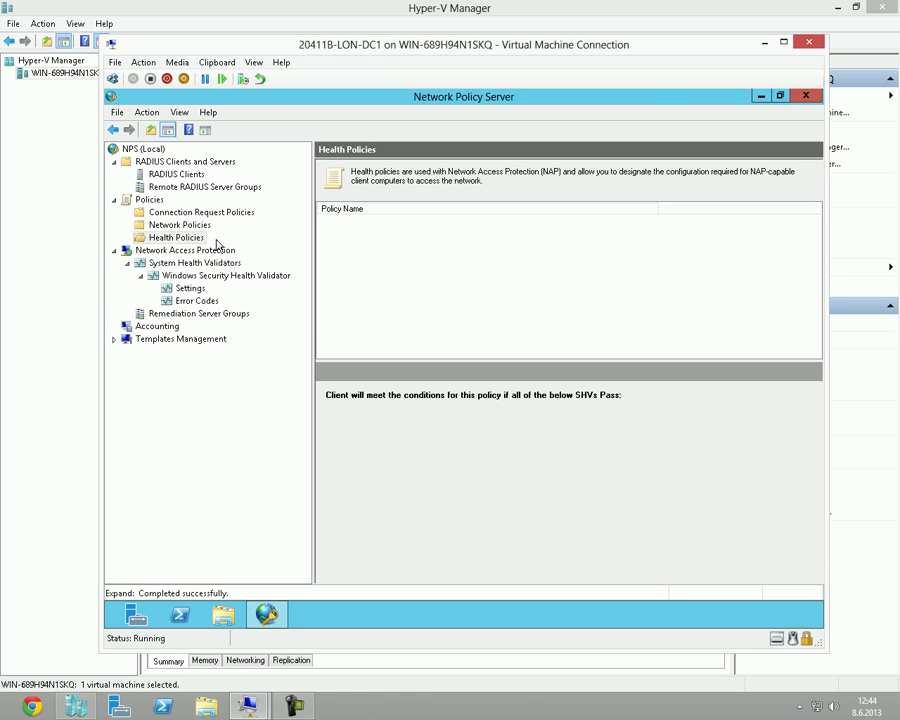
left_click(201, 237)
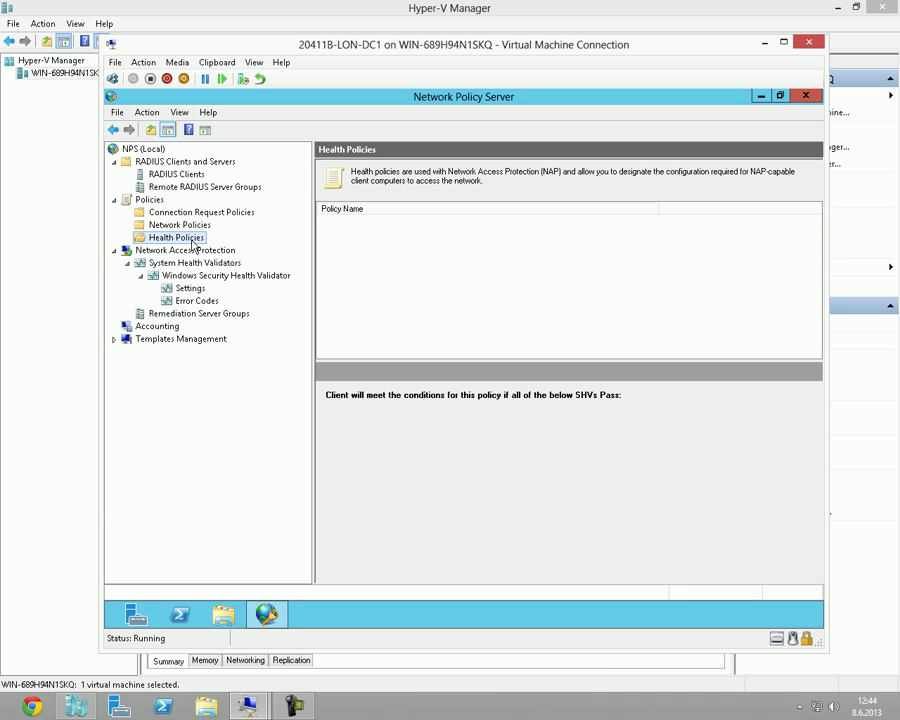
right_click(193, 243)
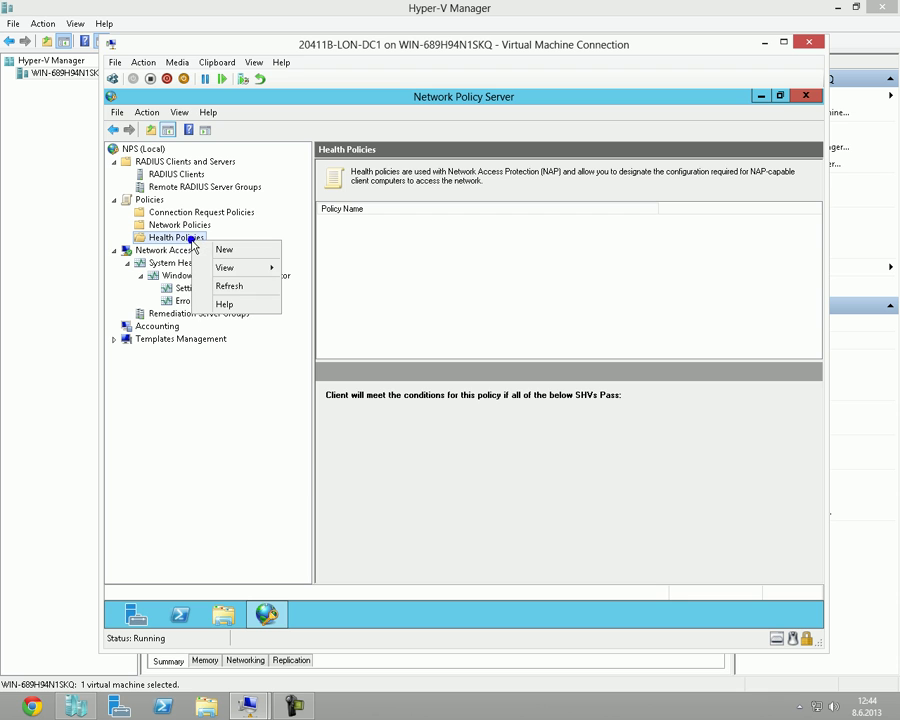
Start a new health policy and enter the name 'Firewall Aciksa'.
left_click(244, 259)
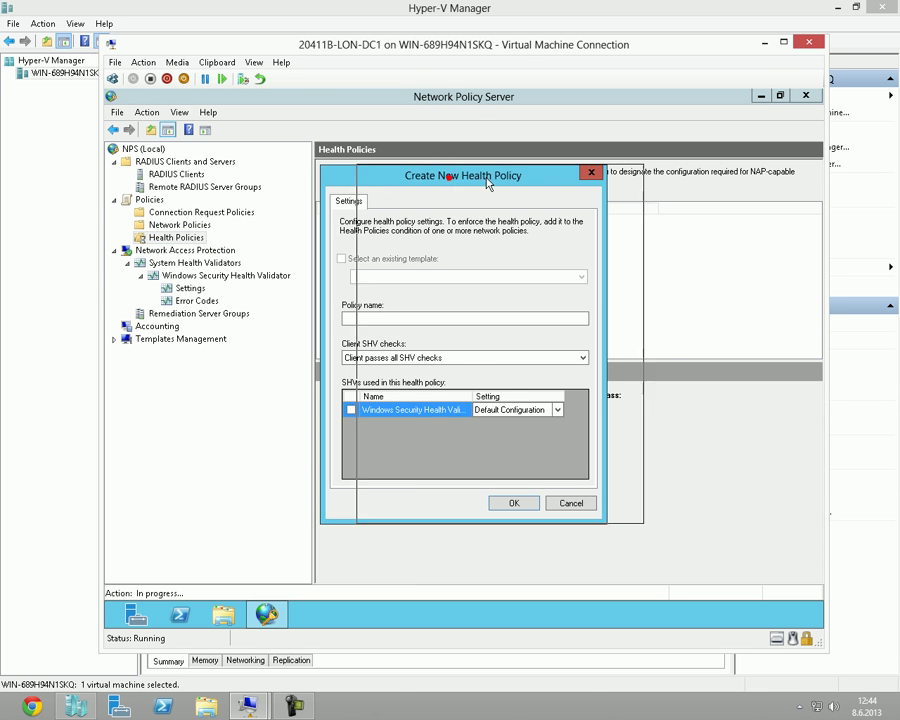
left_click_drag(457, 180, 512, 179)
left_click(436, 316)
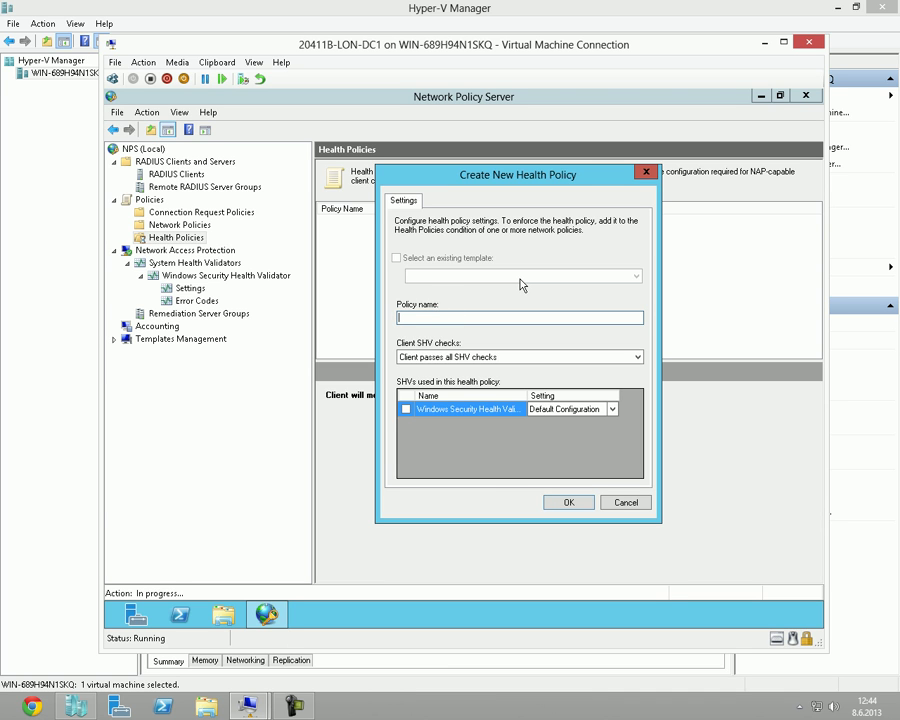
type("Firewall Acik-a")
Keep 'Client passes all SHV checks' and review the validator's configuration options.
left_click(588, 409)
left_click(610, 410)
left_click(601, 357)
left_click(629, 355)
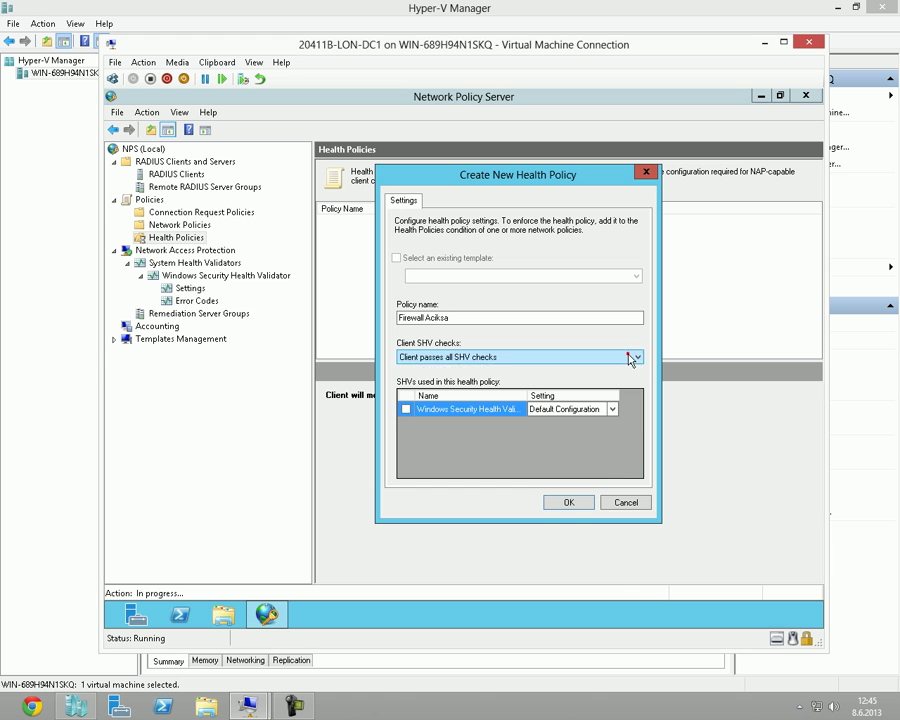
left_click(606, 409)
left_click(613, 409)
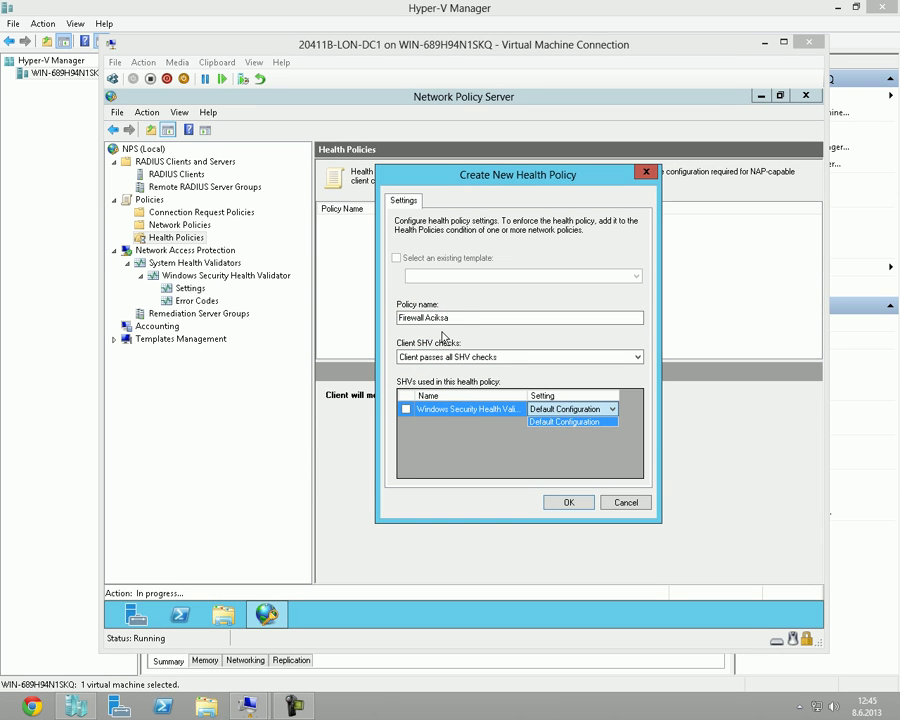
Tick Windows Security Health Validator for Firewall Aciksa, leaving it on Default Configuration.
left_click(320, 268)
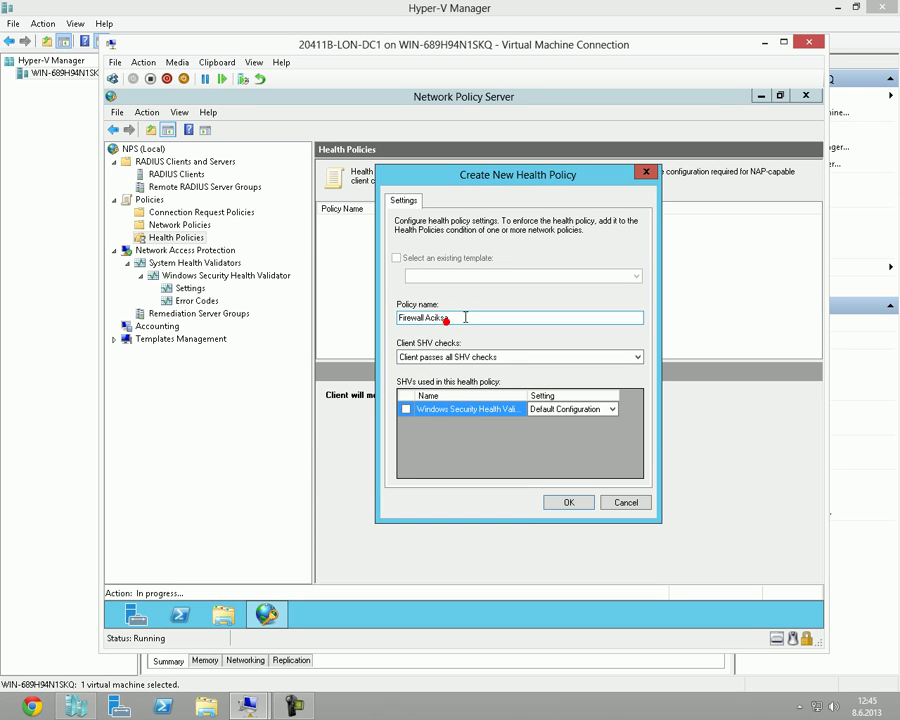
left_click_drag(465, 318, 407, 336)
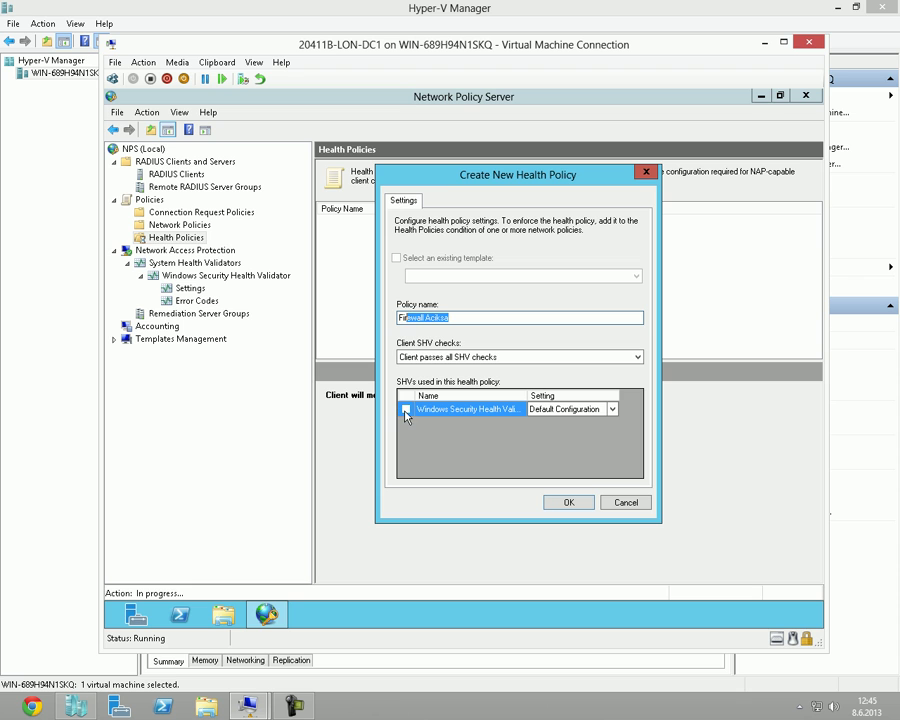
left_click(405, 410)
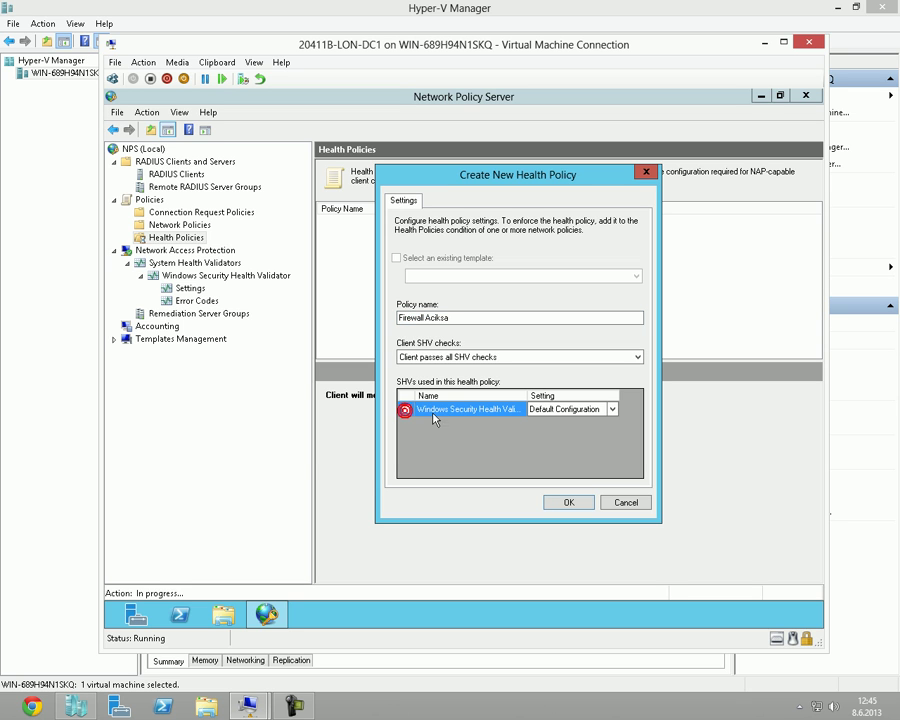
left_click(612, 410)
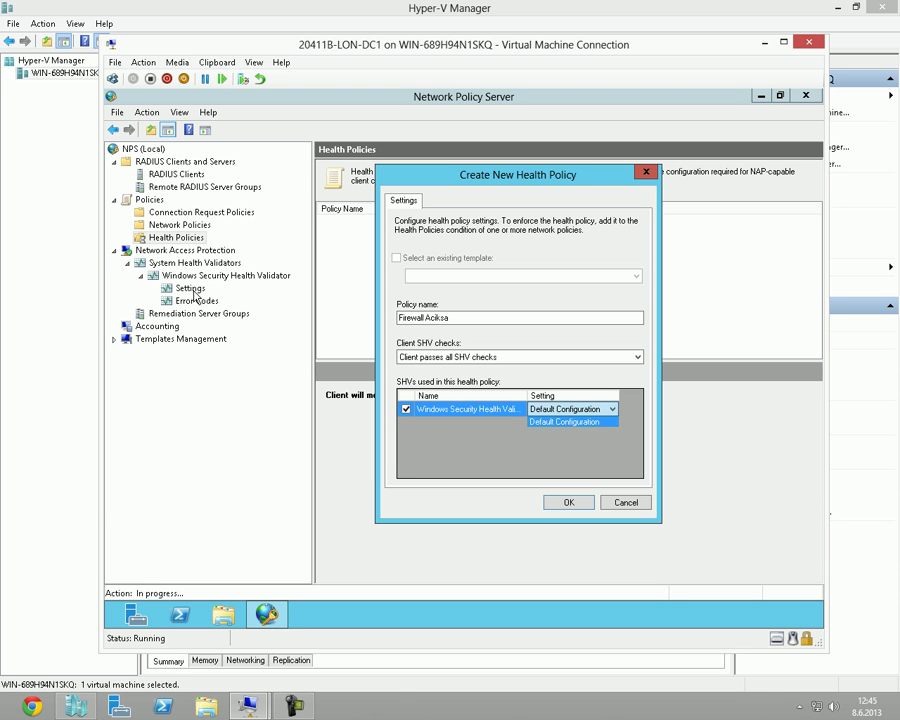
left_click(612, 411)
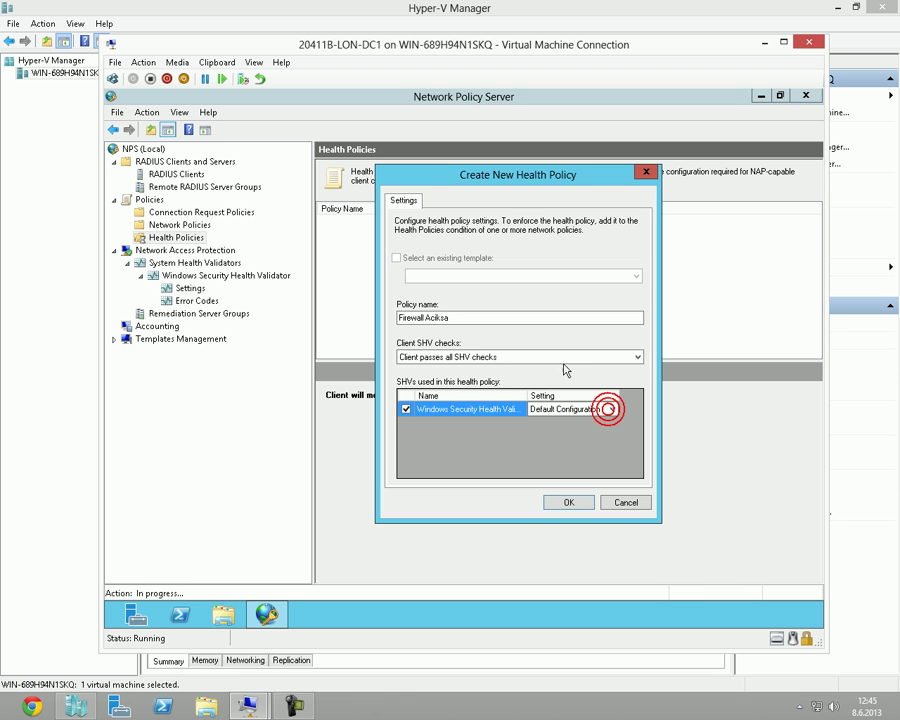
left_click(542, 359)
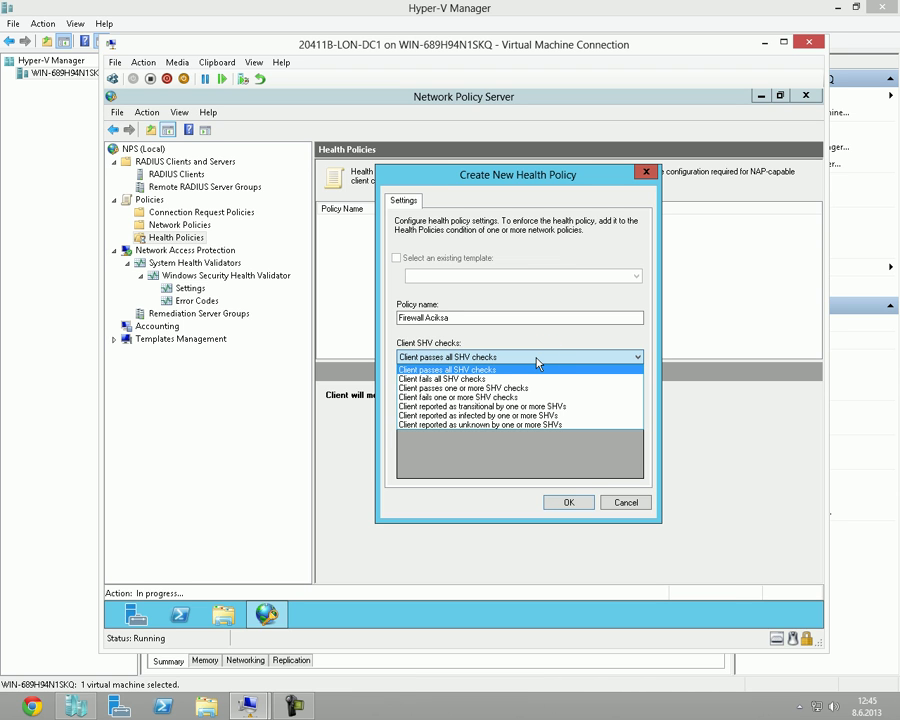
Keep 'Client passes all SHV checks' for Firewall Aciksa, then drag across the dialog and console tree.
left_click(537, 362)
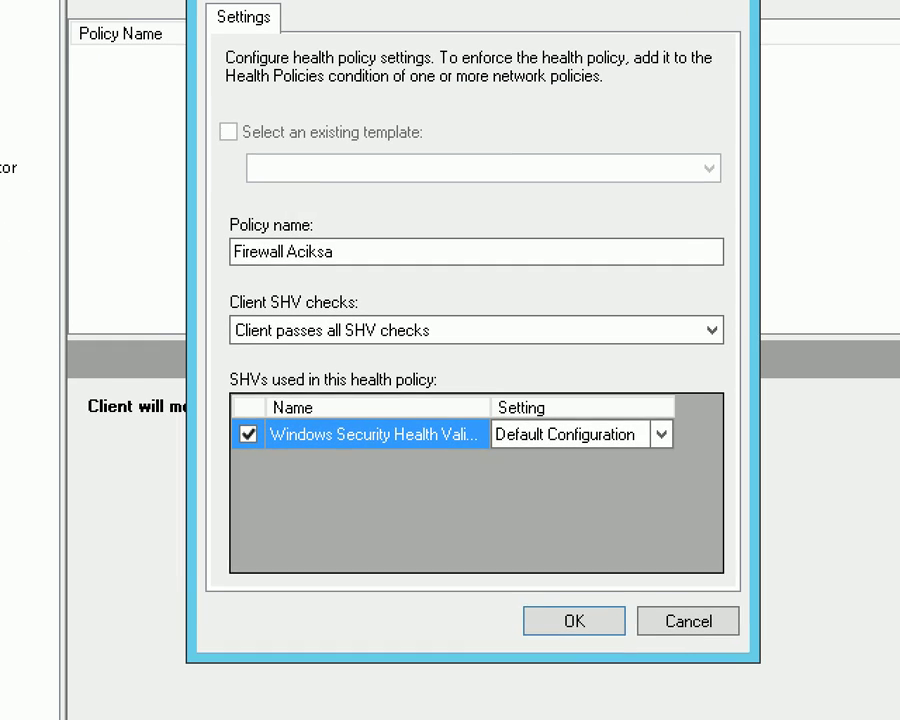
mouse_move(218, 300)
left_mouse_down()
mouse_move(327, 341)
mouse_move(441, 348)
left_mouse_up()
left_click_drag(318, 346, 320, 384)
left_click_drag(412, 349, 418, 385)
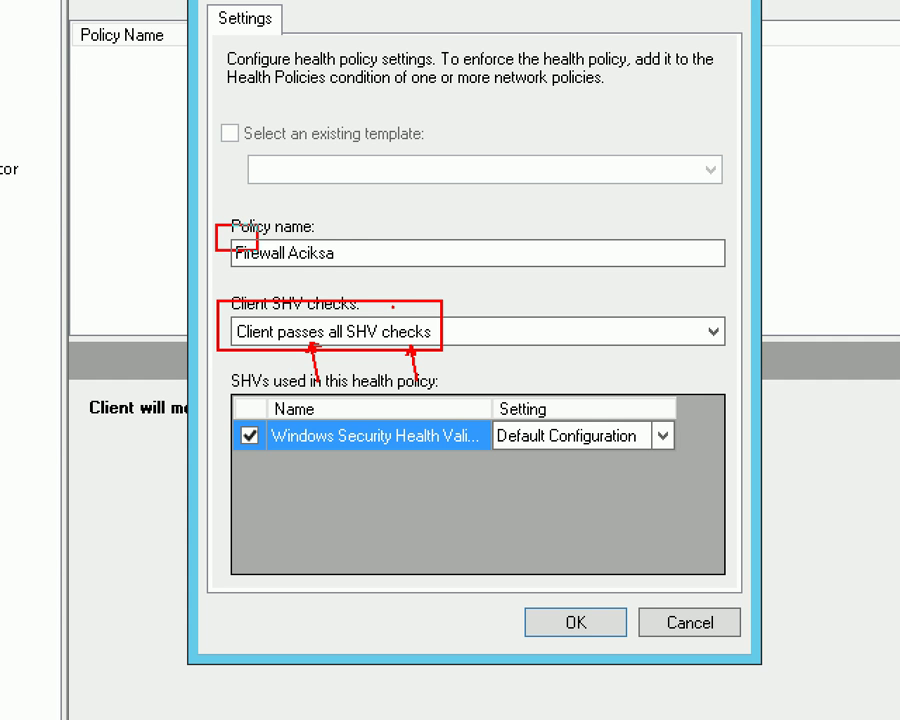
left_click_drag(214, 225, 356, 284)
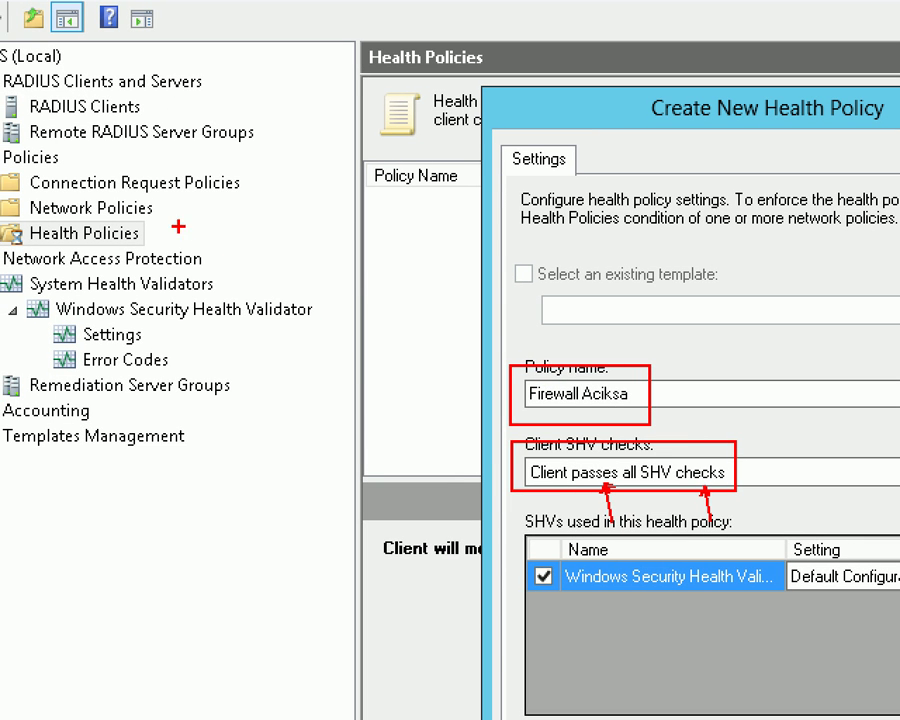
left_click_drag(50, 179, 78, 179)
left_click_drag(37, 245, 148, 243)
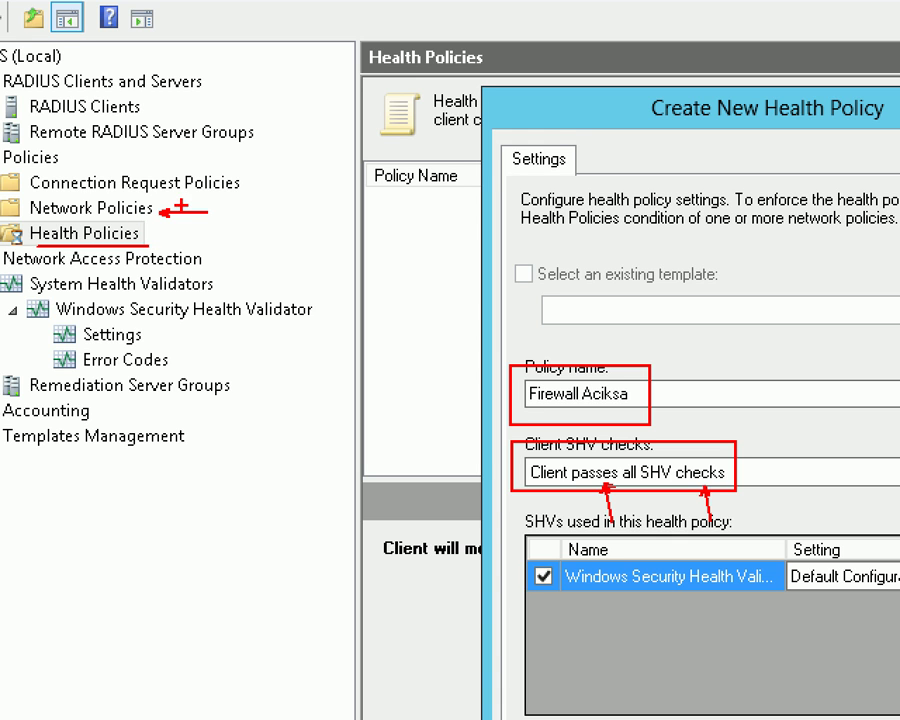
left_click_drag(29, 218, 154, 218)
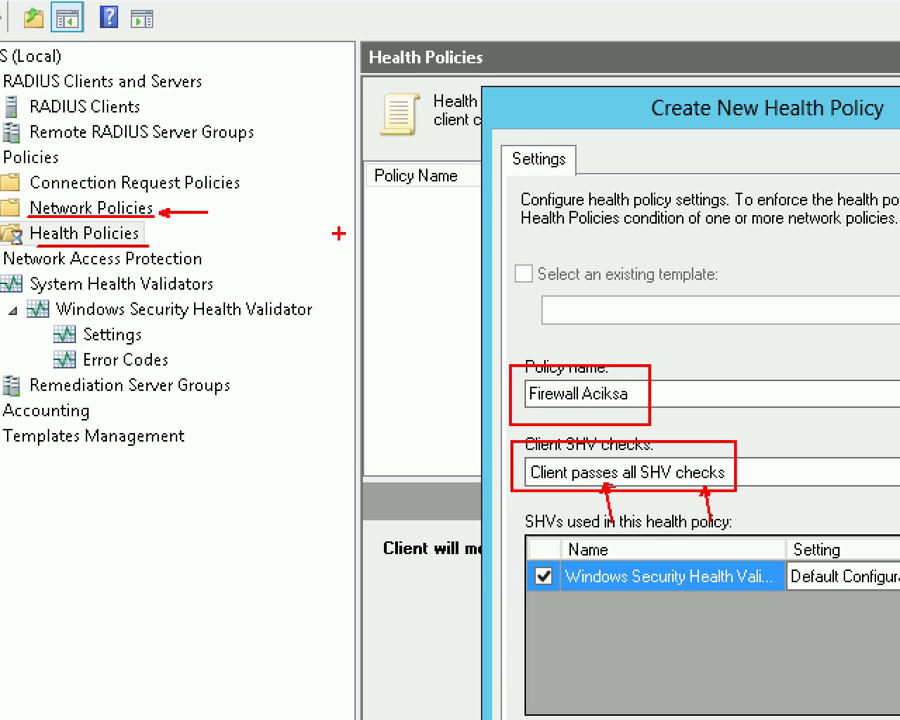
key("Escape")
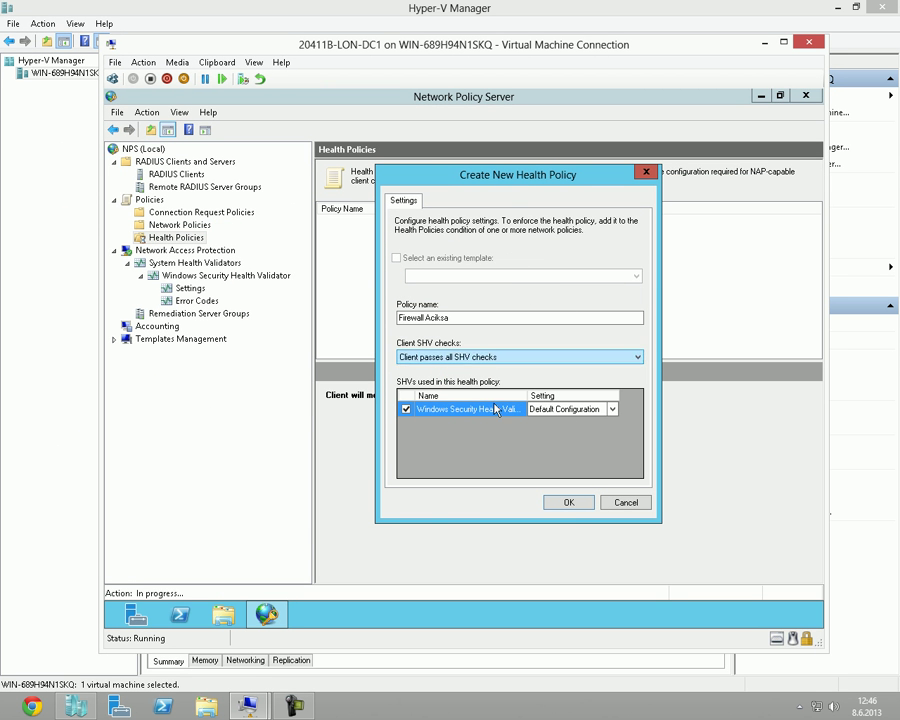
Reconfirm 'Client passes all SHV checks' and save the Firewall Aciksa health policy.
left_click(568, 504)
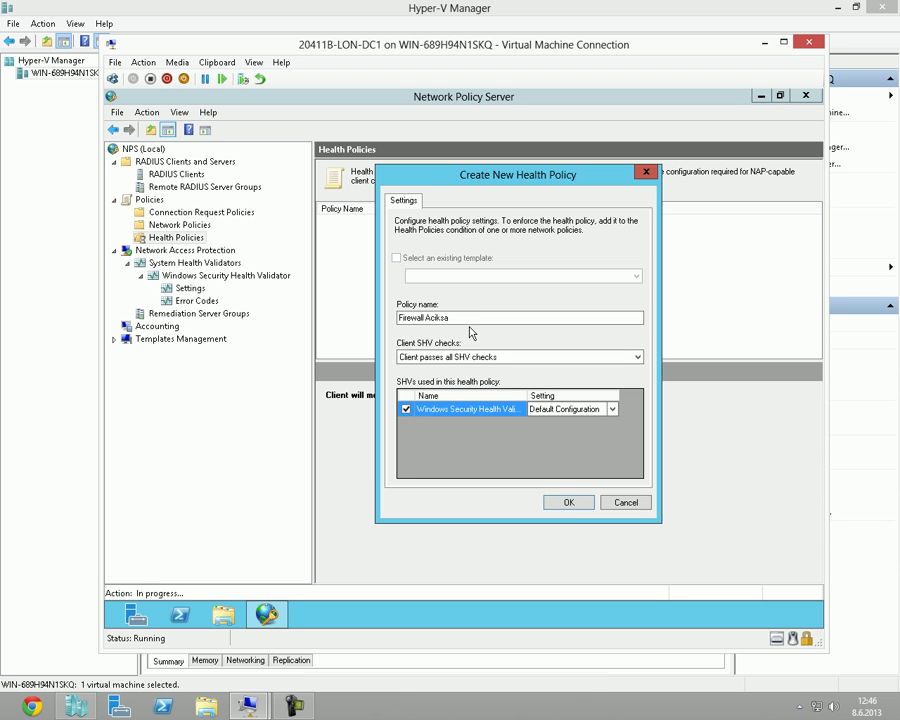
left_click(463, 357)
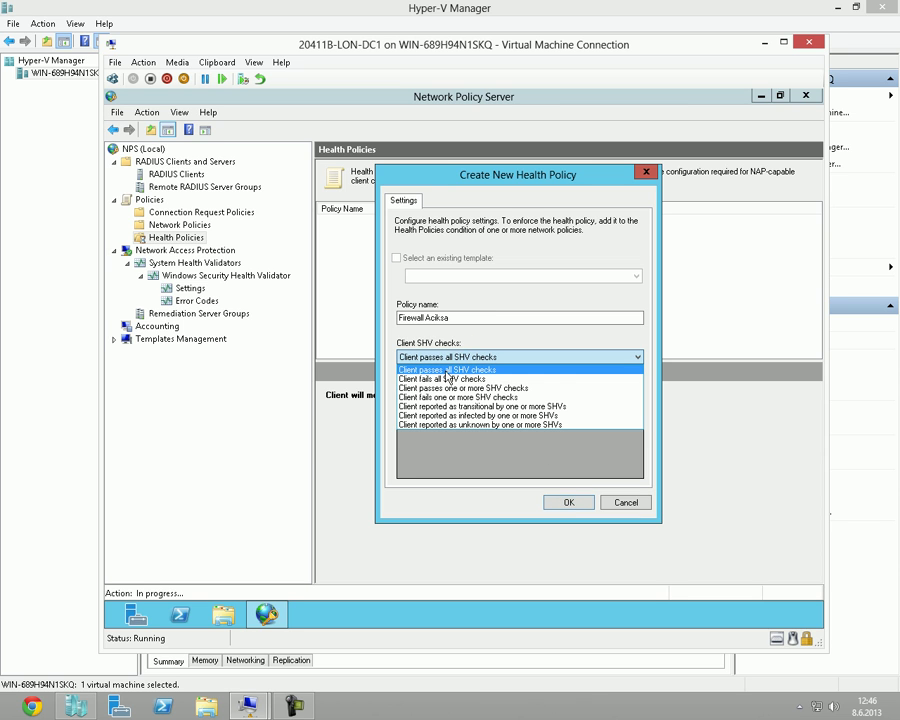
left_click(448, 369)
left_click(558, 503)
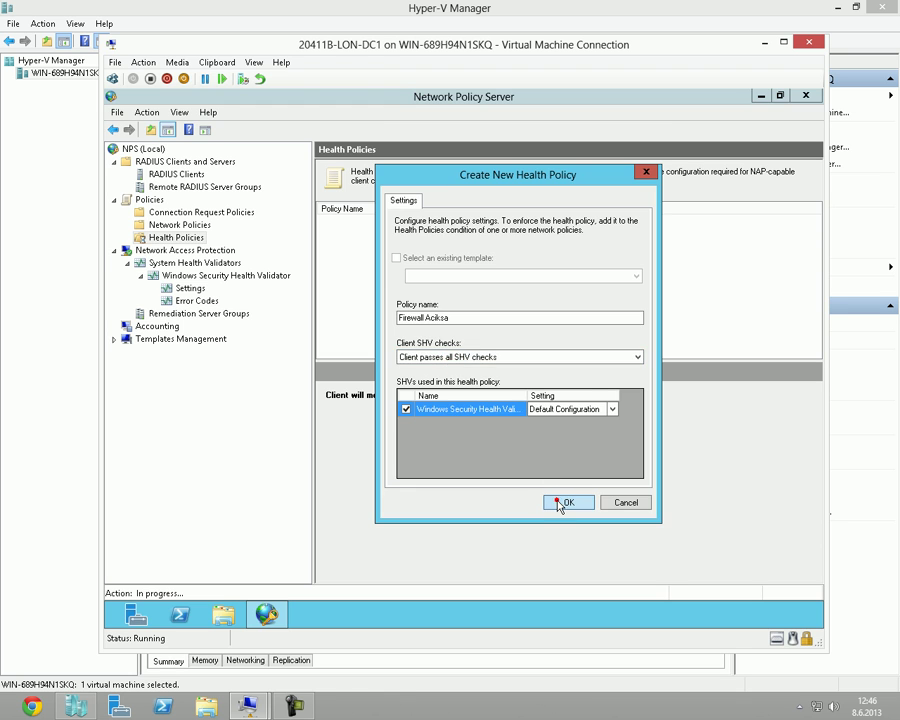
left_click(365, 224)
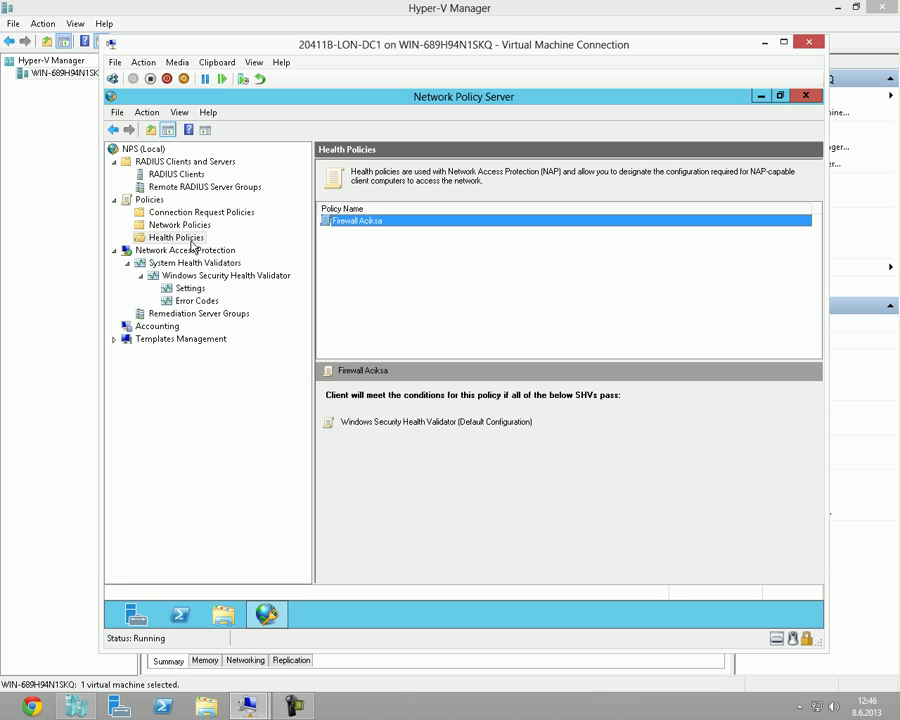
Start another new health policy and name it 'Firewall Kapaliysa'.
right_click(192, 240)
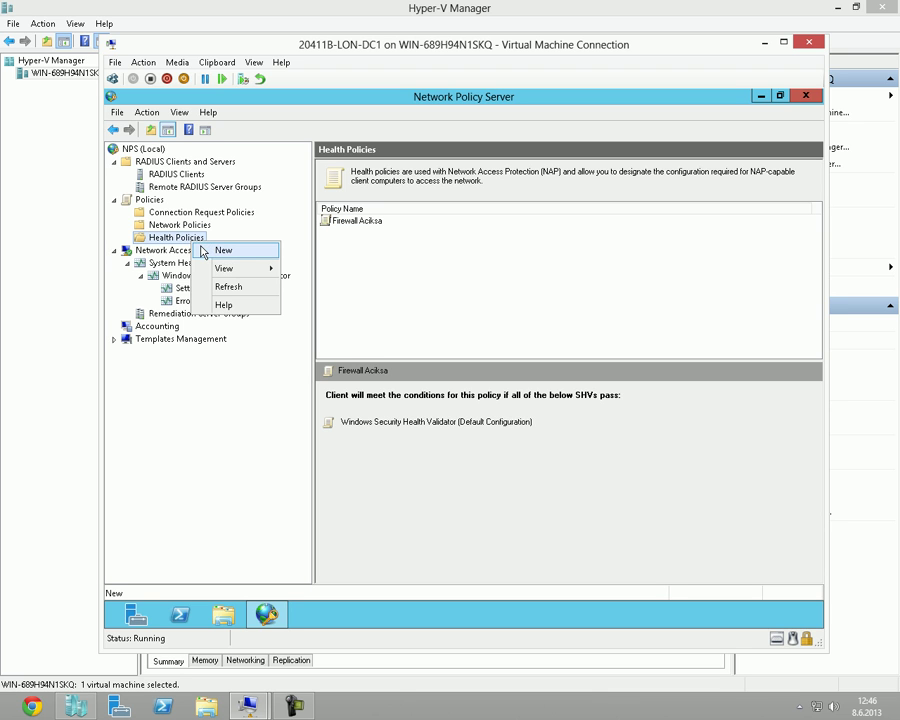
left_click(208, 252)
left_click(388, 316)
type("Firewall")
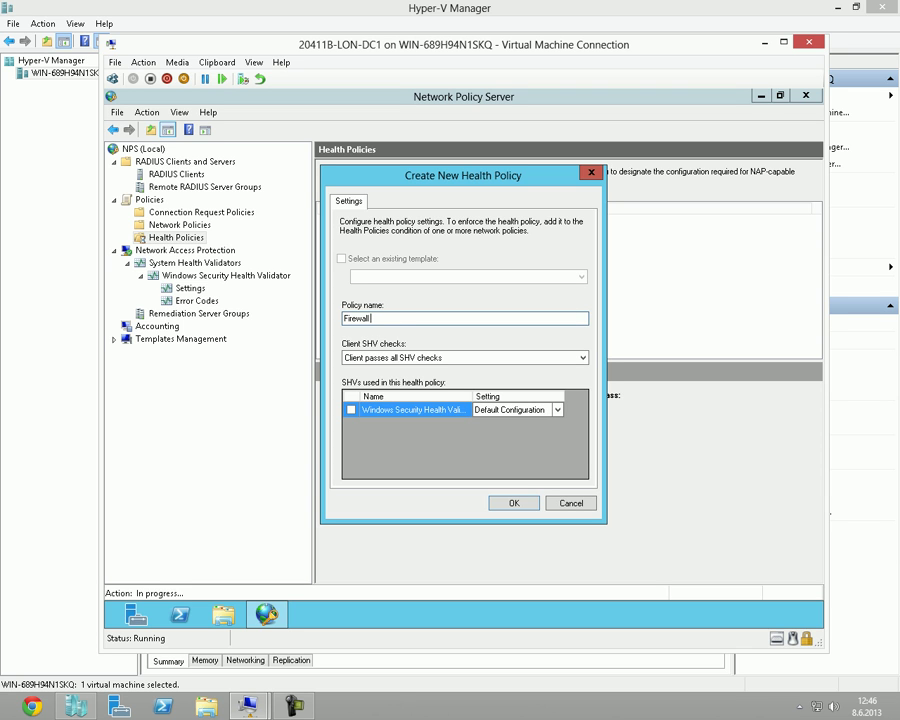
type(" Kapaliysa")
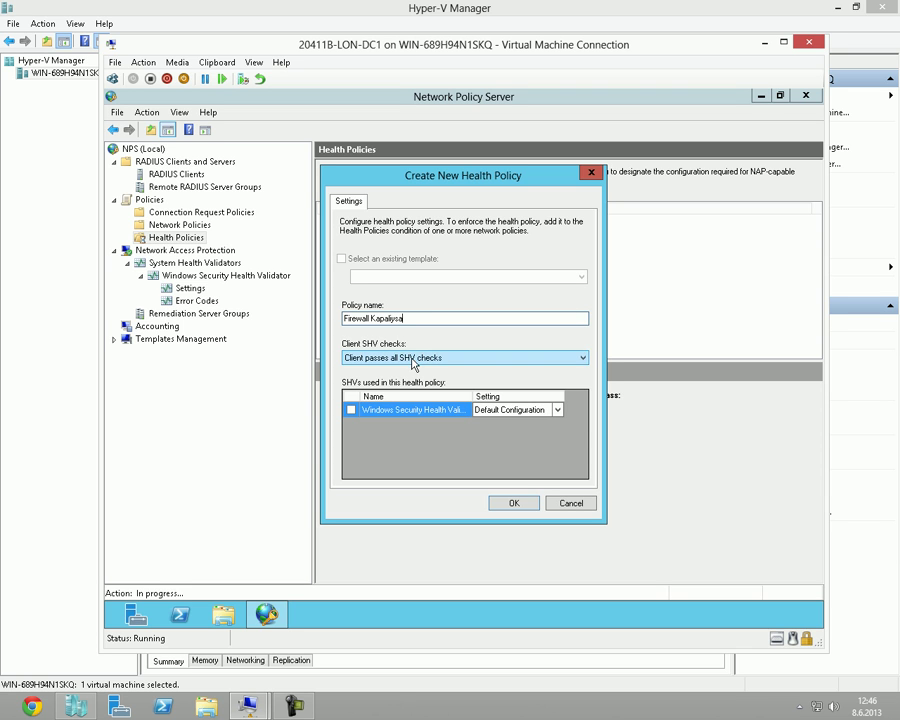
left_click(410, 358)
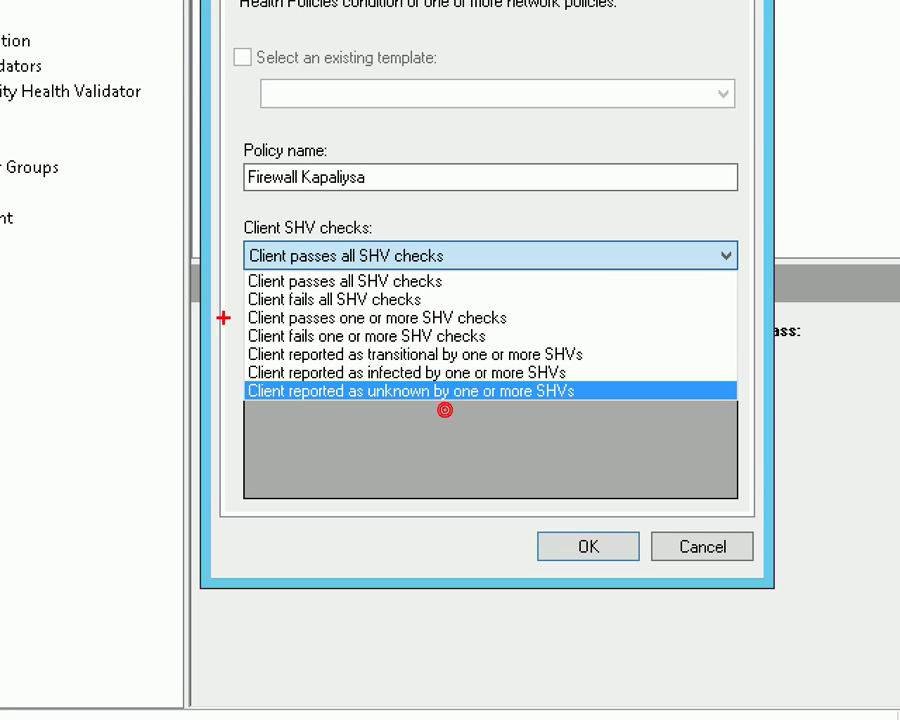
left_click_drag(231, 343, 634, 413)
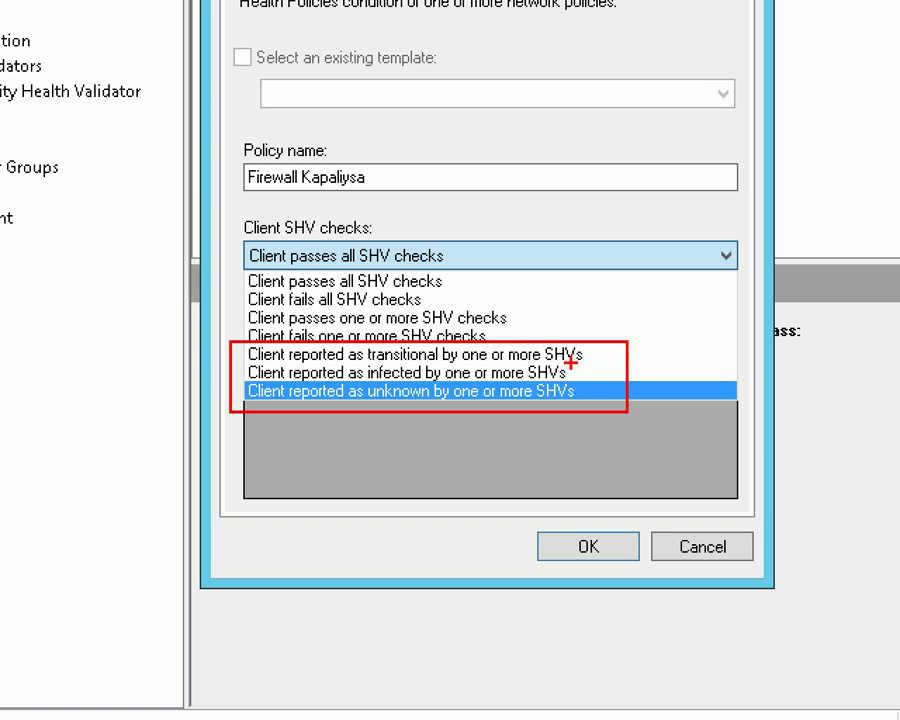
left_click(511, 393)
left_click_drag(583, 333, 580, 420)
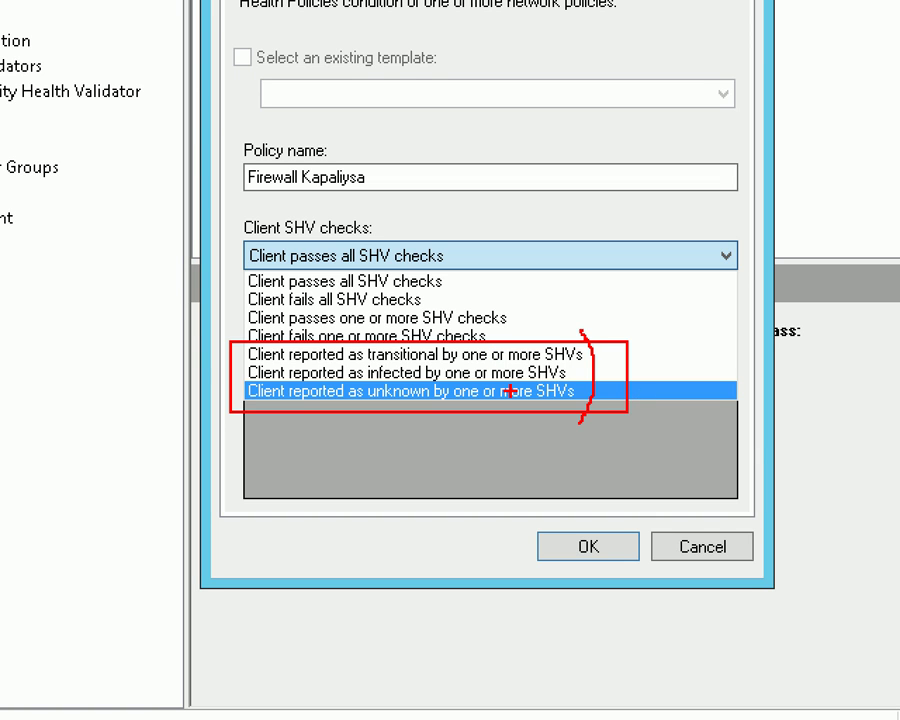
left_click_drag(367, 381, 435, 381)
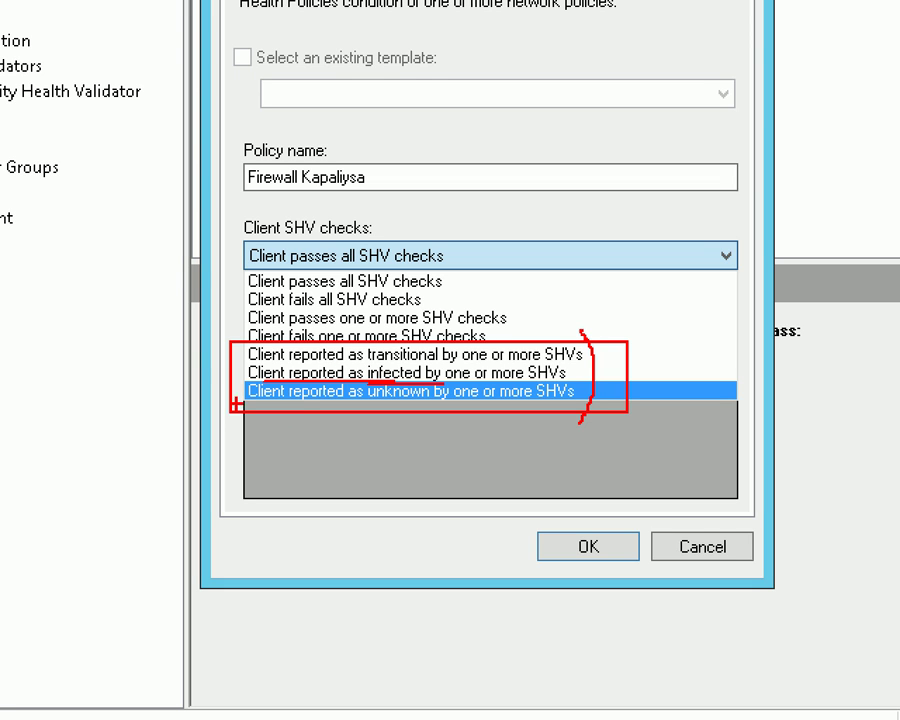
left_click_drag(514, 349, 449, 404)
left_click(478, 405)
left_click_drag(462, 357, 500, 400)
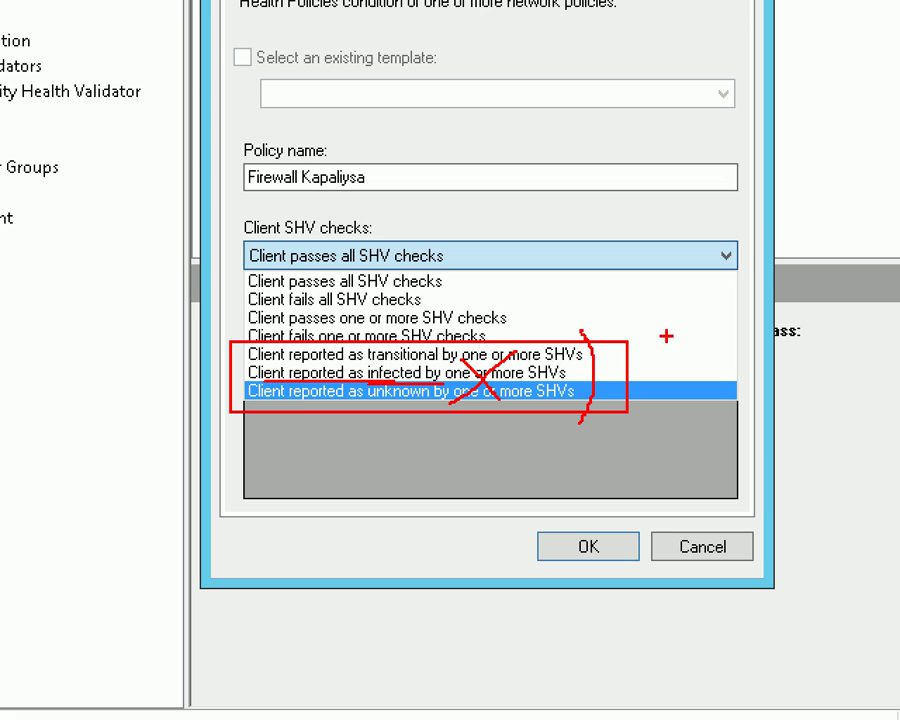
left_click_drag(452, 276, 497, 268)
mouse_move(440, 292)
left_mouse_down()
mouse_move(430, 298)
mouse_move(486, 297)
left_mouse_up()
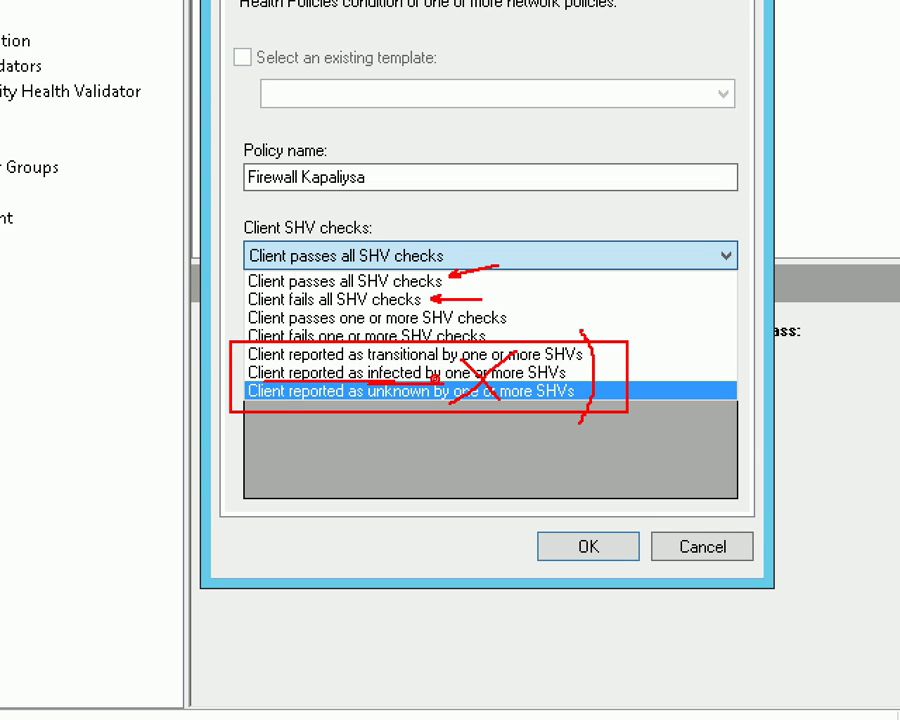
left_click_drag(241, 308, 452, 307)
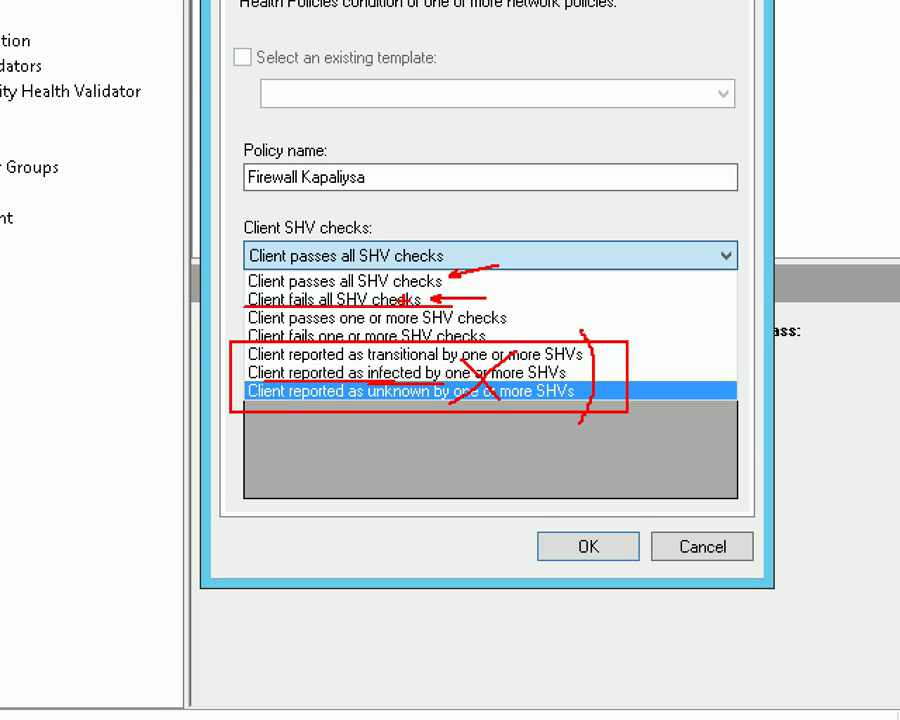
mouse_move(217, 149)
left_mouse_down()
mouse_move(303, 181)
mouse_move(404, 196)
left_mouse_up()
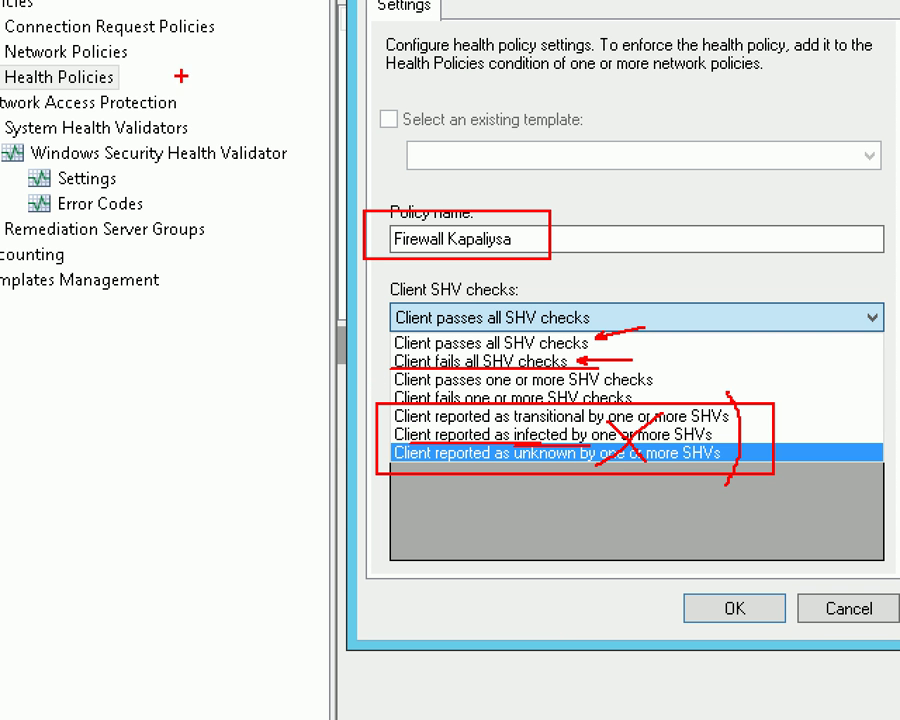
left_click_drag(147, 37, 243, 42)
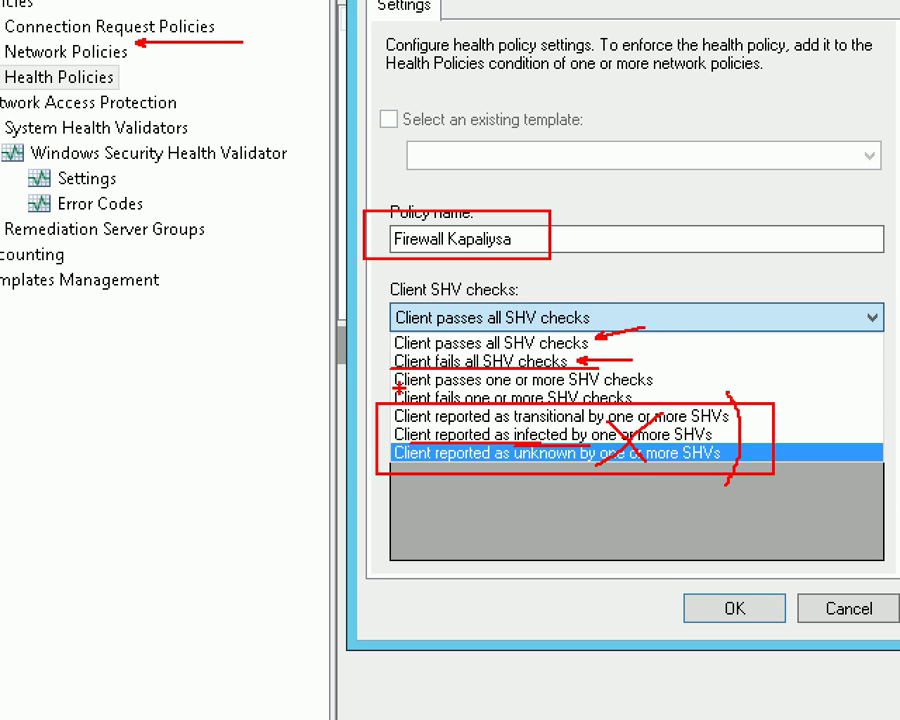
mouse_move(386, 372)
left_mouse_down()
mouse_move(506, 387)
mouse_move(712, 390)
left_mouse_up()
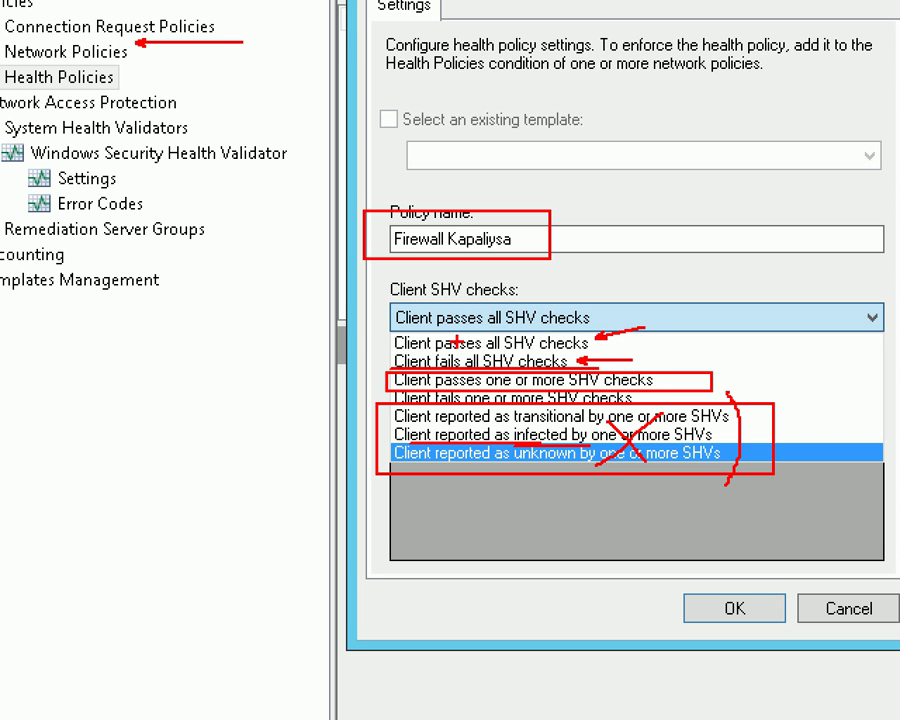
left_click_drag(390, 335, 340, 322)
key("e")
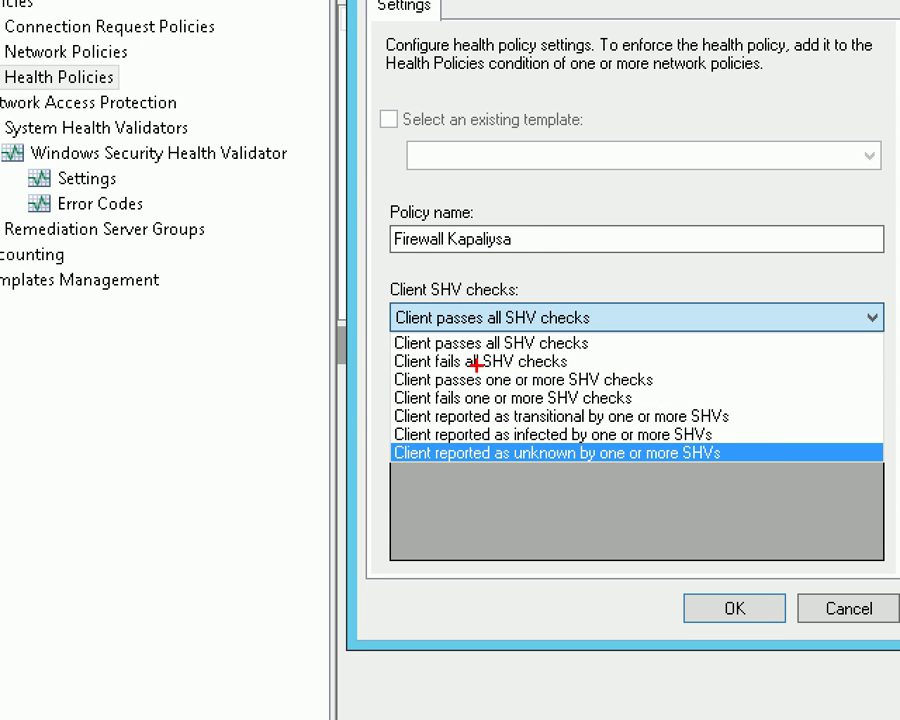
left_click_drag(387, 369, 663, 390)
key("e")
left_click_drag(574, 361, 617, 361)
left_click_drag(637, 397, 683, 393)
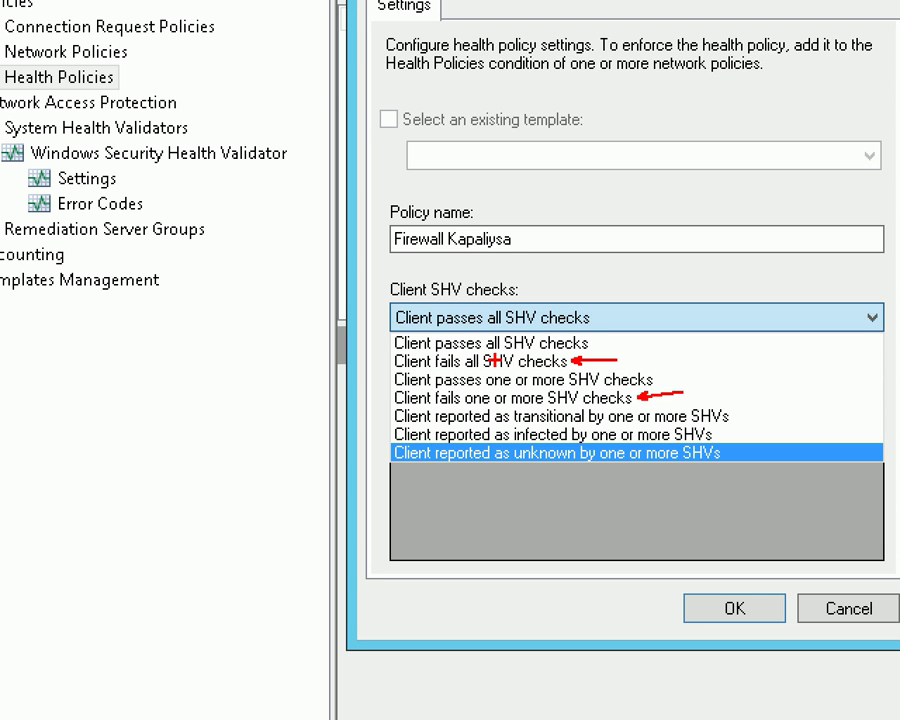
mouse_move(43, 160)
left_mouse_down()
mouse_move(43, 194)
mouse_move(131, 187)
mouse_move(46, 156)
left_mouse_up()
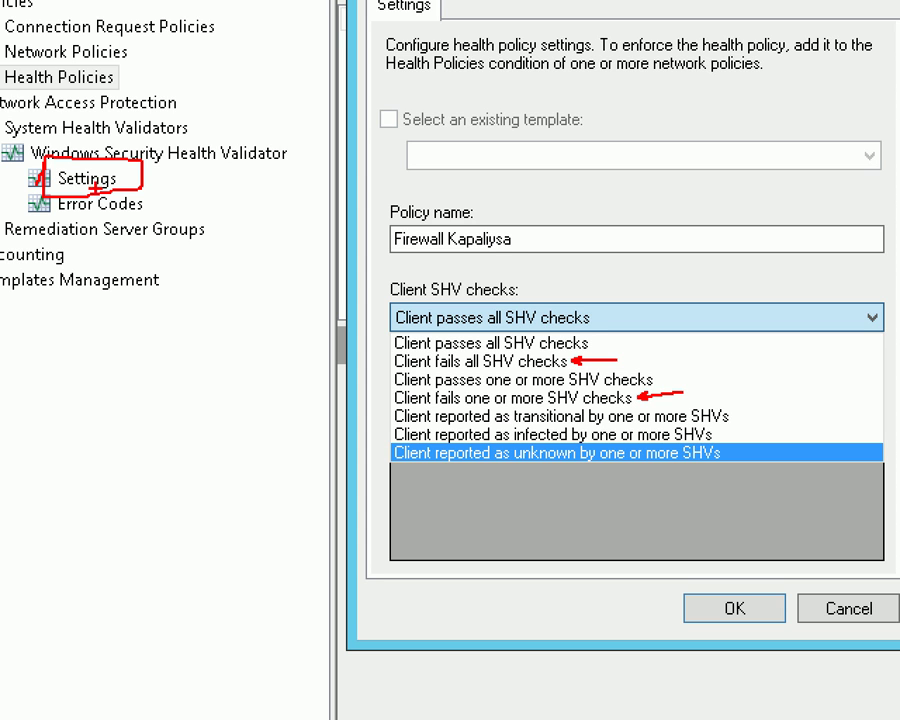
mouse_move(390, 325)
left_mouse_down()
mouse_move(420, 326)
mouse_move(380, 350)
mouse_move(380, 328)
mouse_move(551, 350)
mouse_move(386, 354)
left_mouse_up()
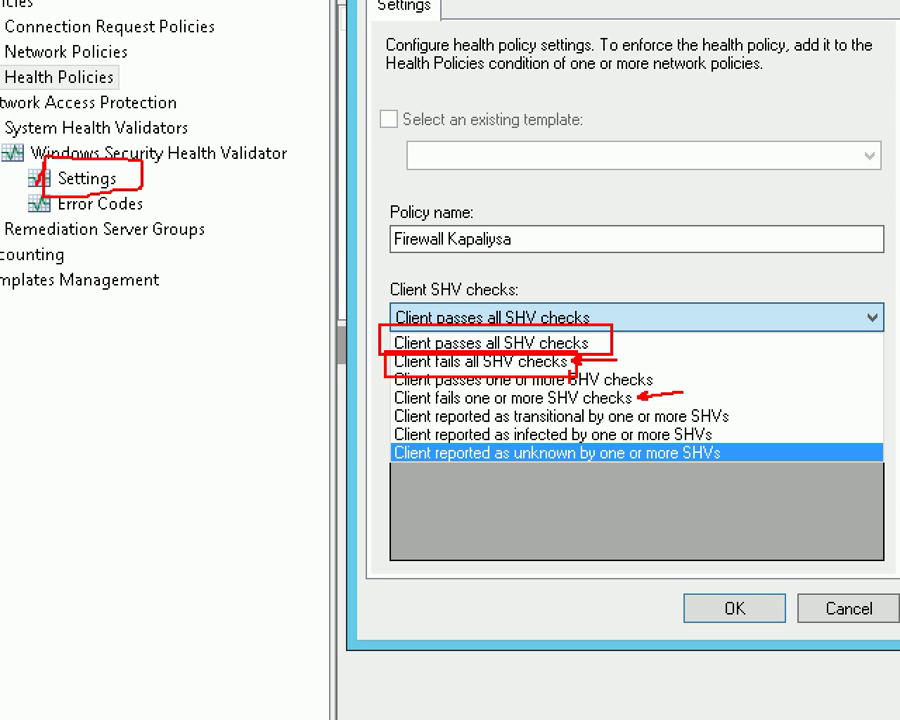
left_click_drag(563, 372, 550, 386)
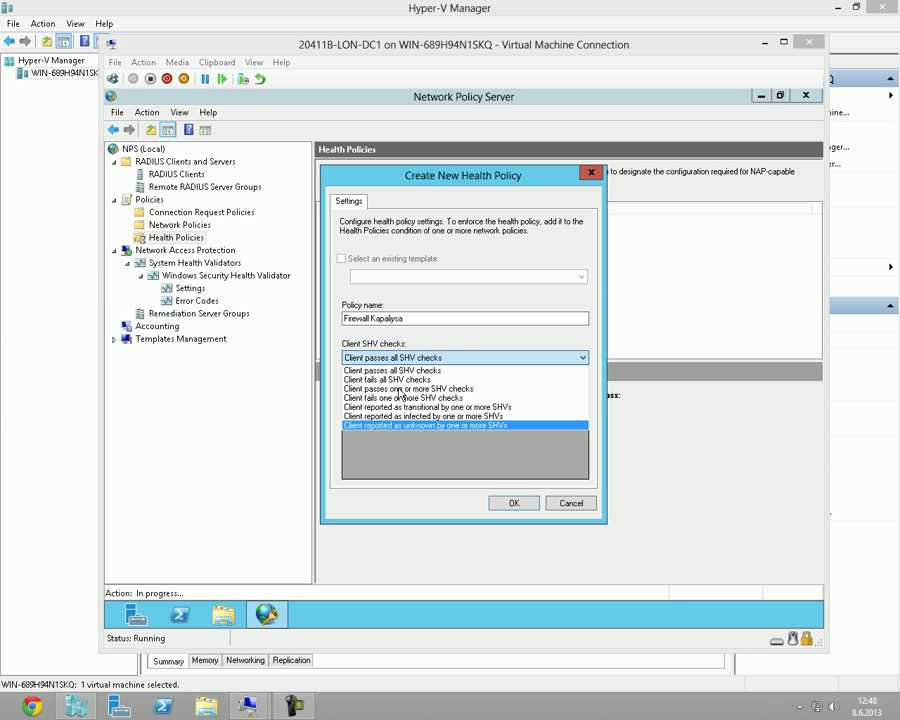
Save Firewall Kapaliysa with 'Client fails all SHV checks' and Windows Security Health Validator on Default Configuration.
left_click(395, 380)
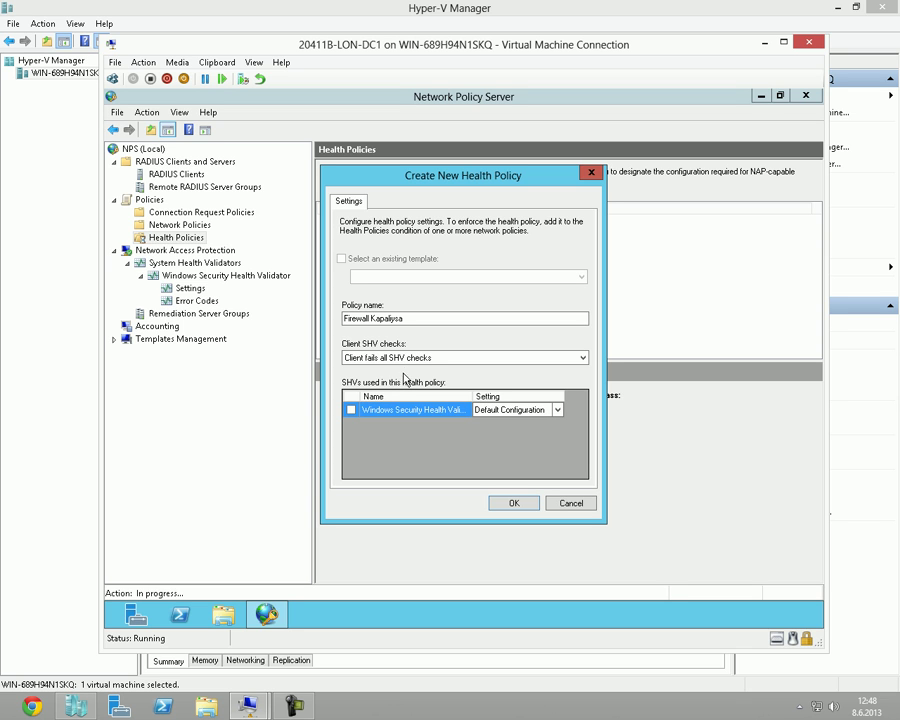
left_click_drag(429, 318, 342, 318)
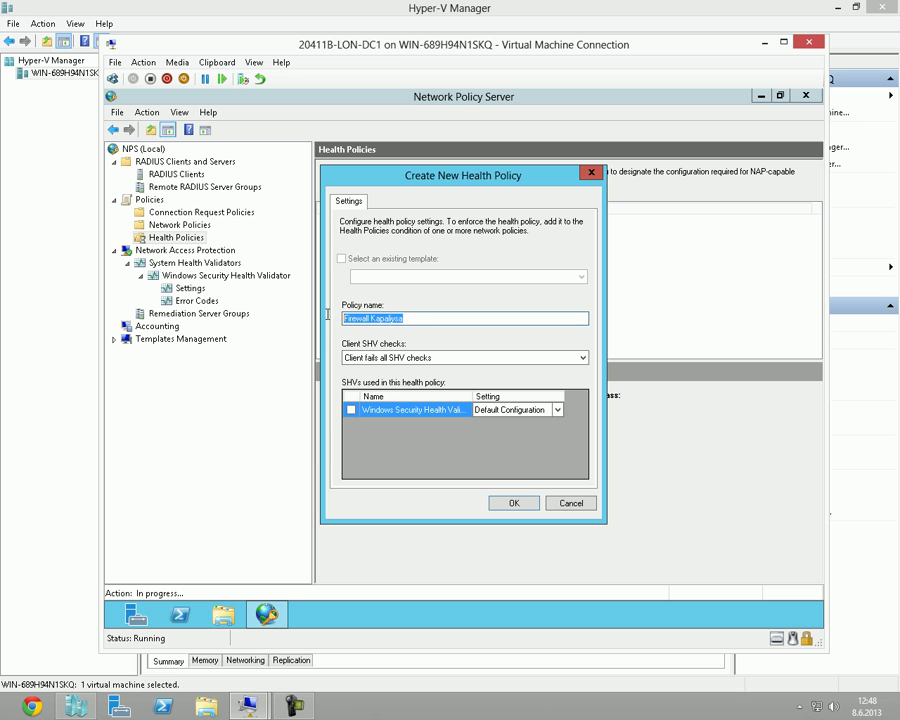
left_click(390, 318)
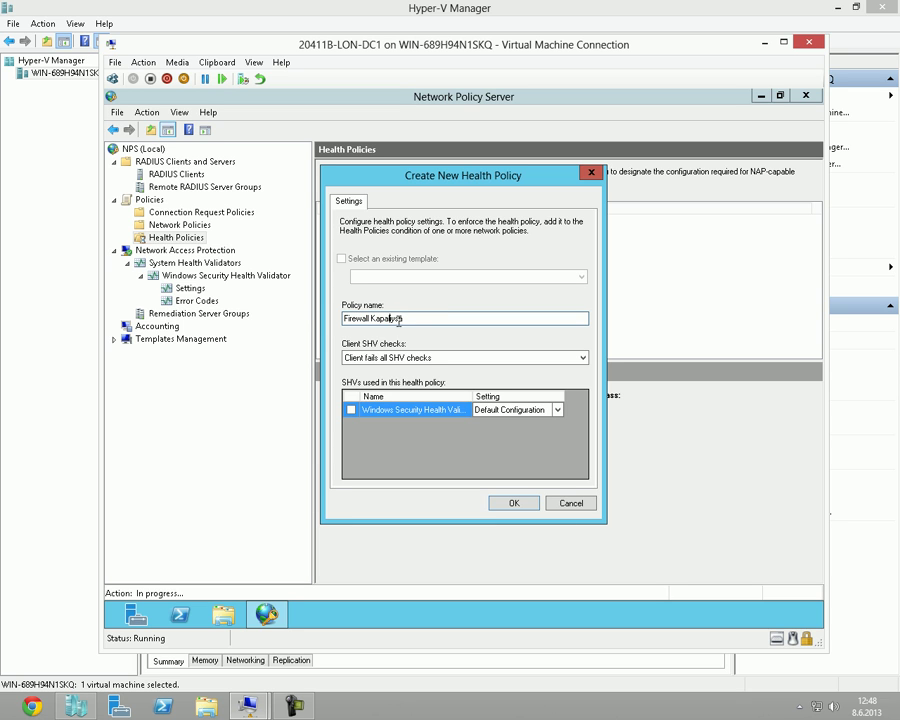
left_click(351, 410)
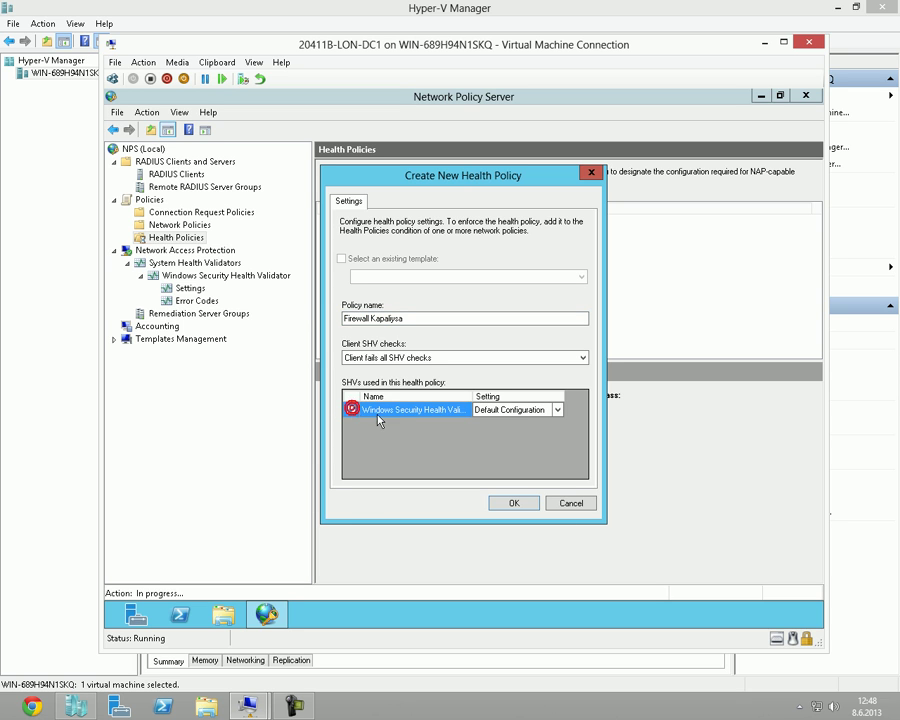
left_click(557, 410)
left_click(557, 410)
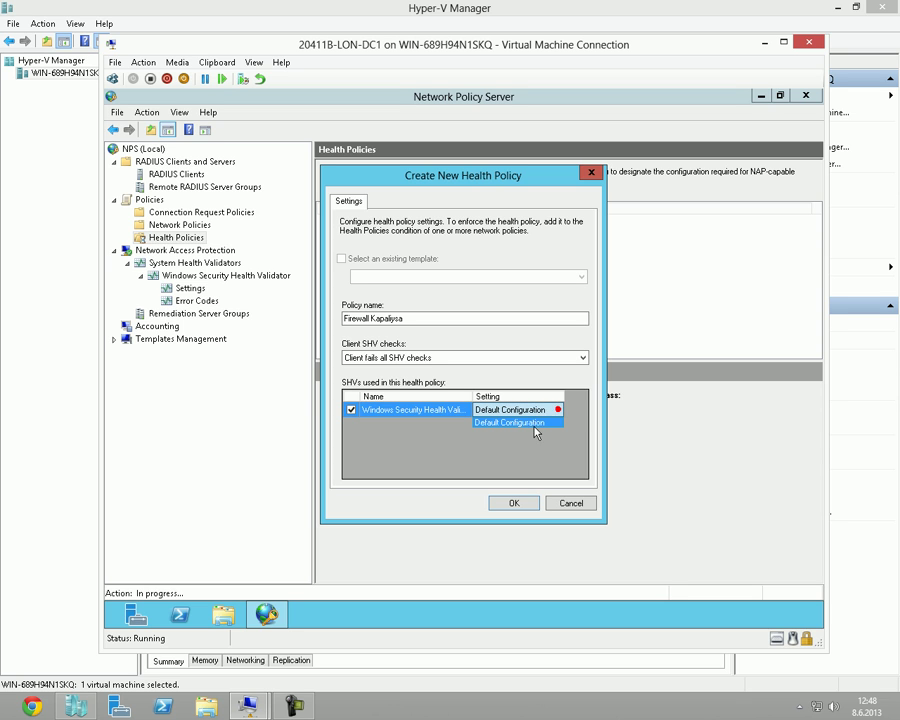
left_click(536, 423)
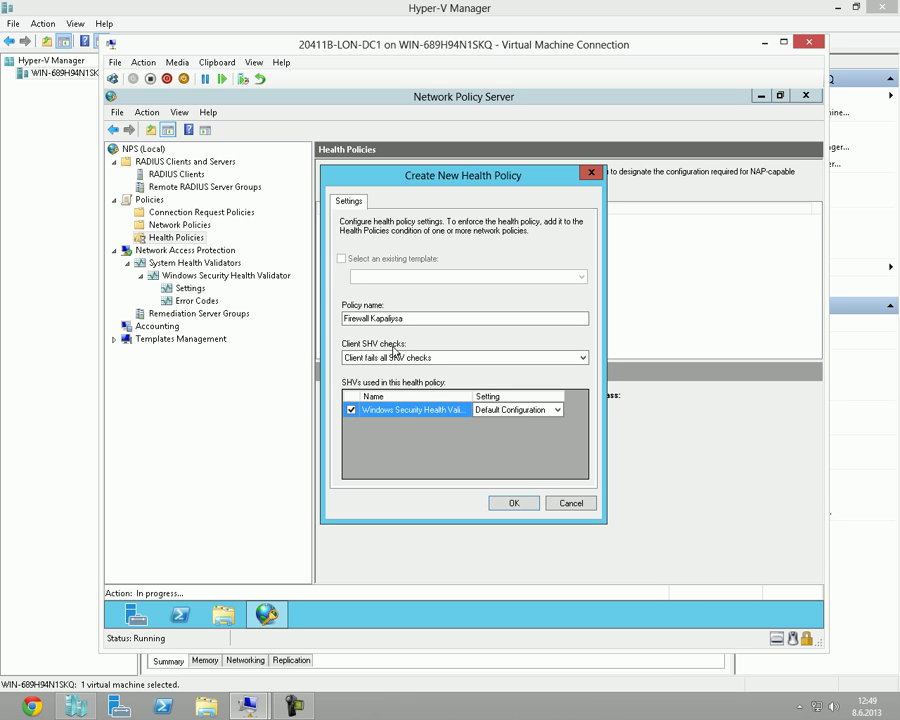
left_click(533, 507)
left_click(374, 220)
left_click(368, 244)
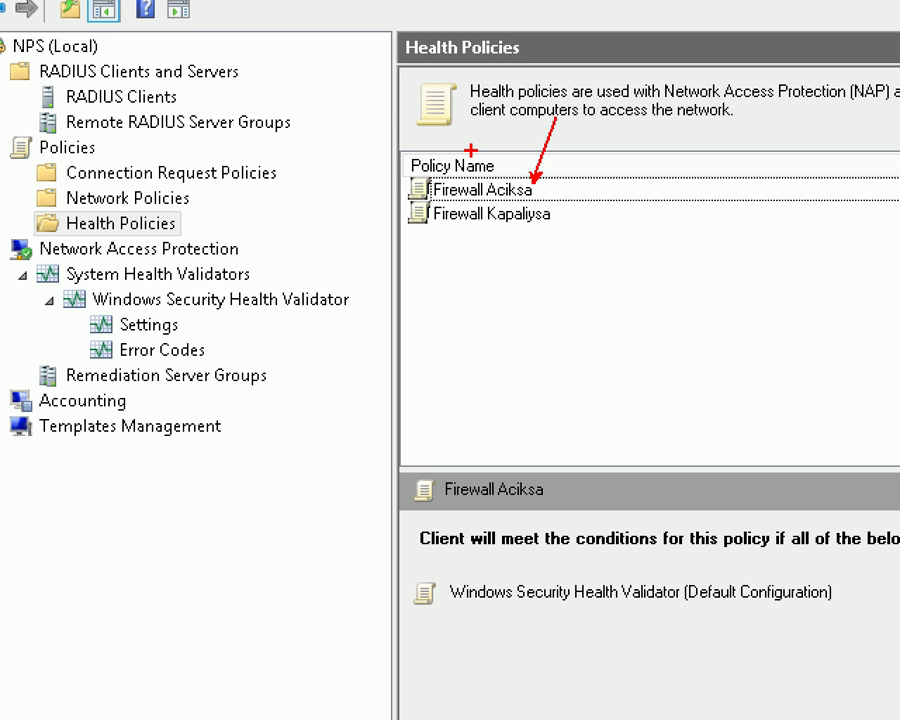
mouse_move(400, 165)
left_mouse_down()
mouse_move(526, 211)
mouse_move(560, 190)
mouse_move(558, 205)
left_mouse_up()
left_click_drag(507, 175, 511, 112)
left_click_drag(216, 225, 237, 236)
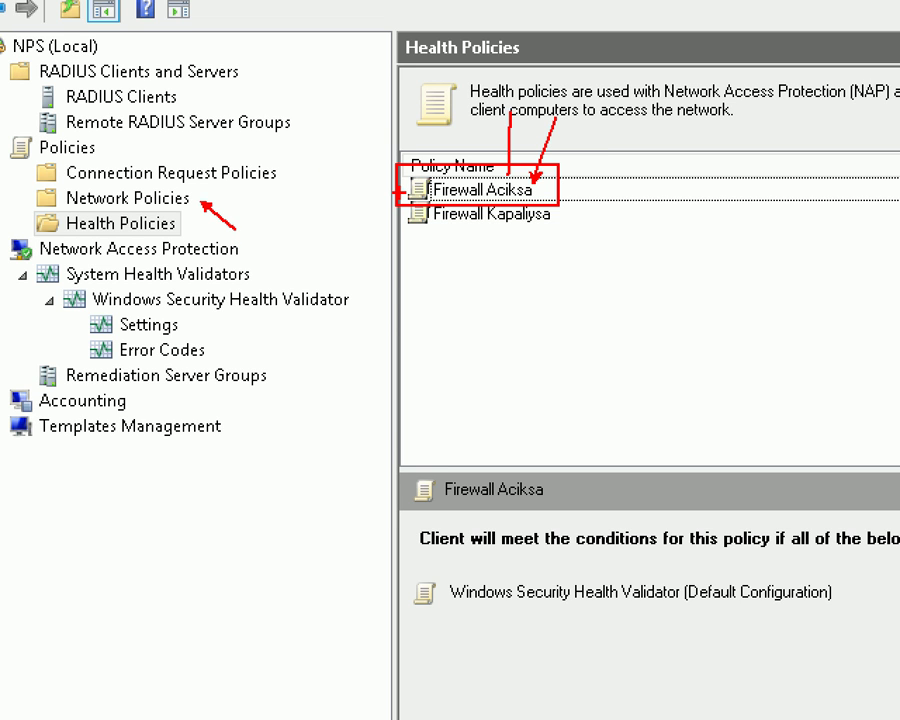
left_click_drag(388, 197, 602, 284)
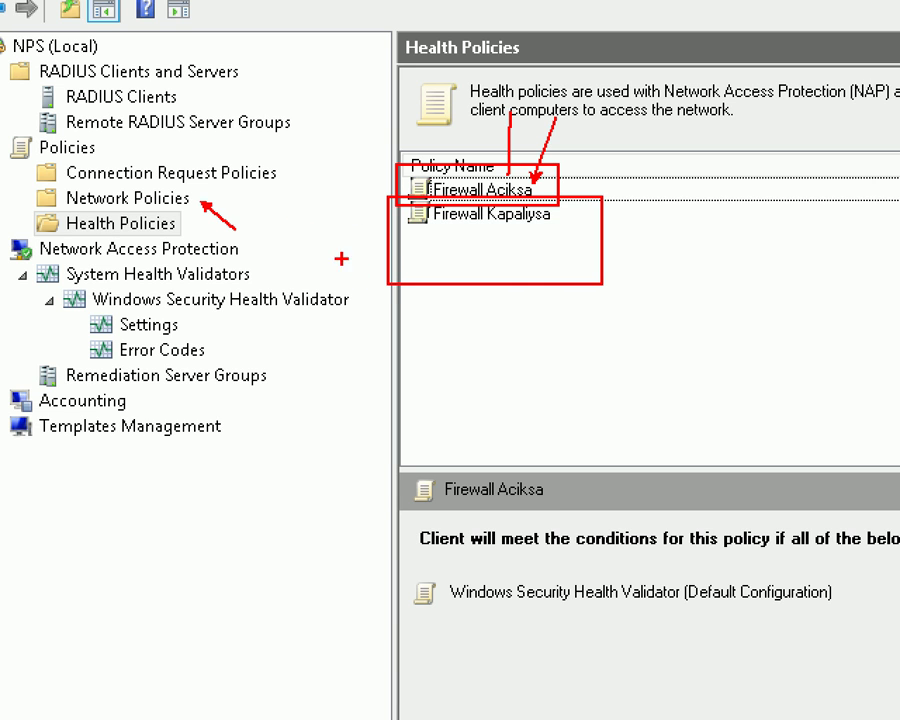
left_click_drag(211, 194, 387, 220)
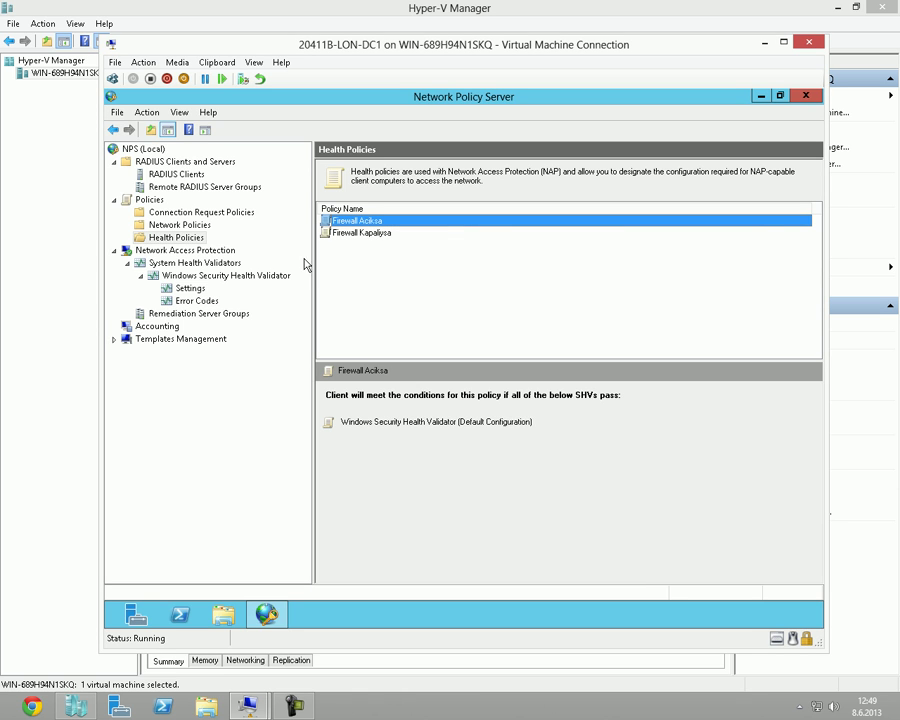
left_click(386, 233)
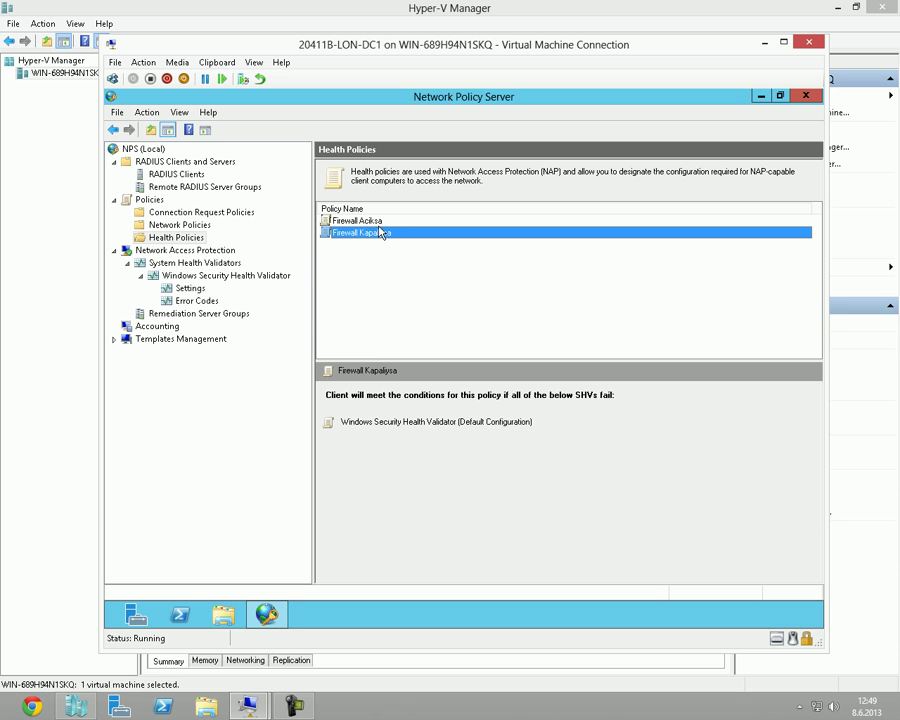
left_click(371, 222)
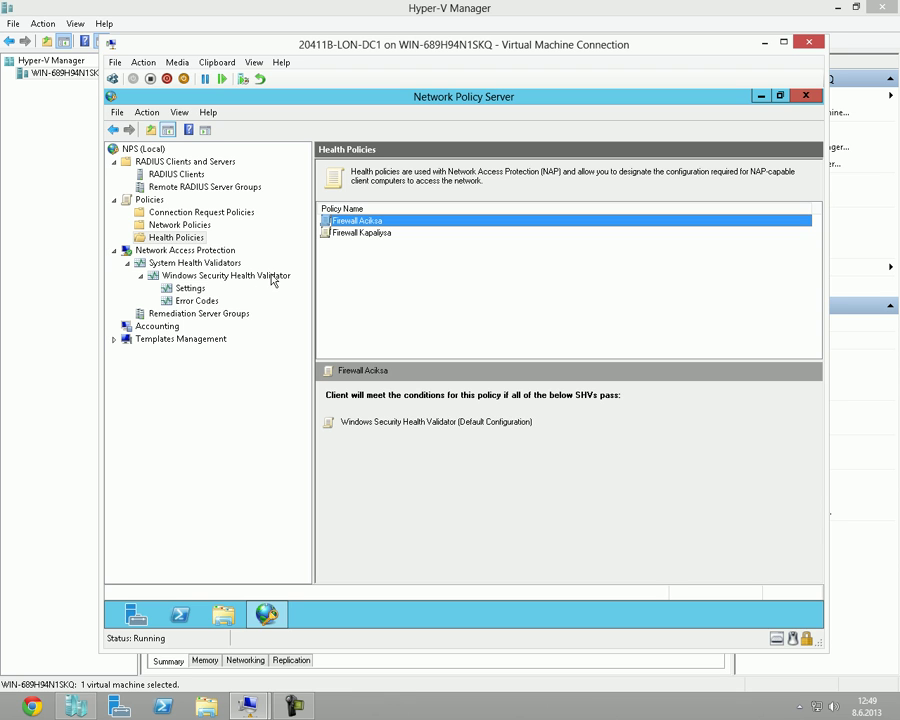
left_click(192, 288)
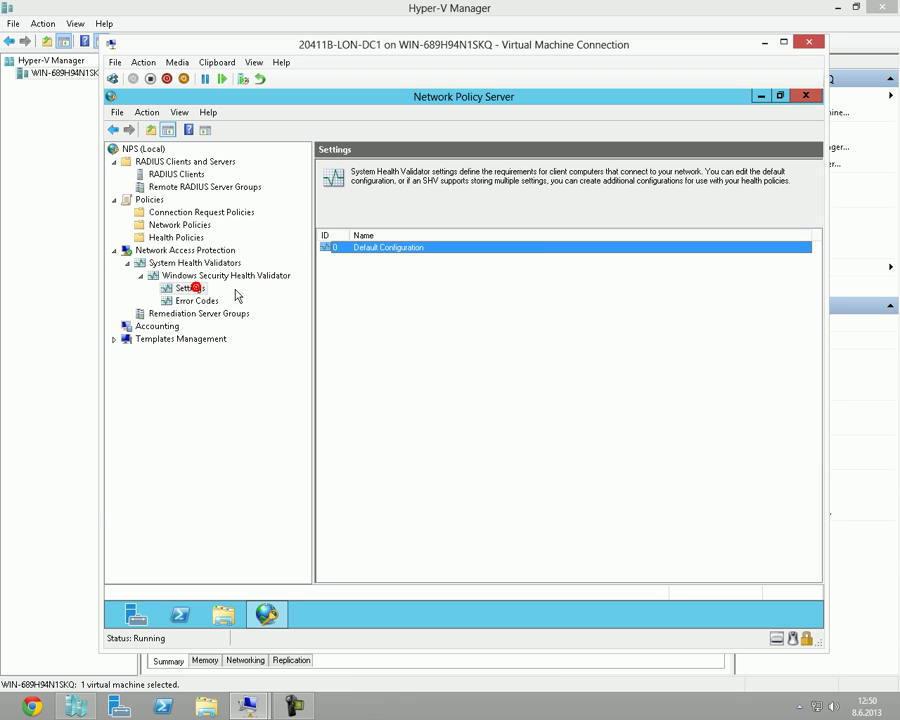
left_click(410, 250)
double_click(395, 257)
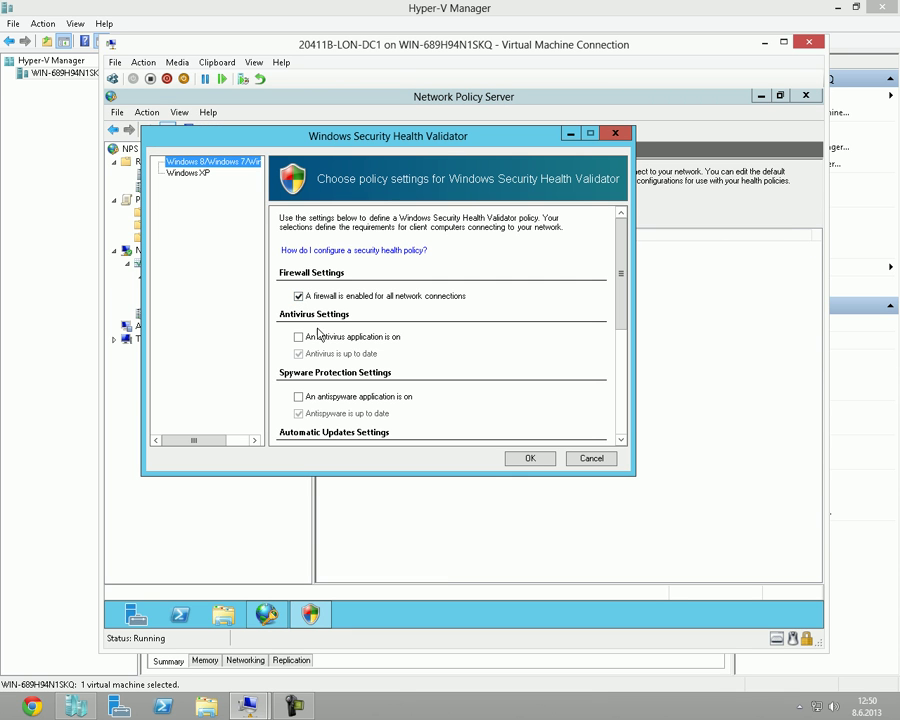
left_click(618, 134)
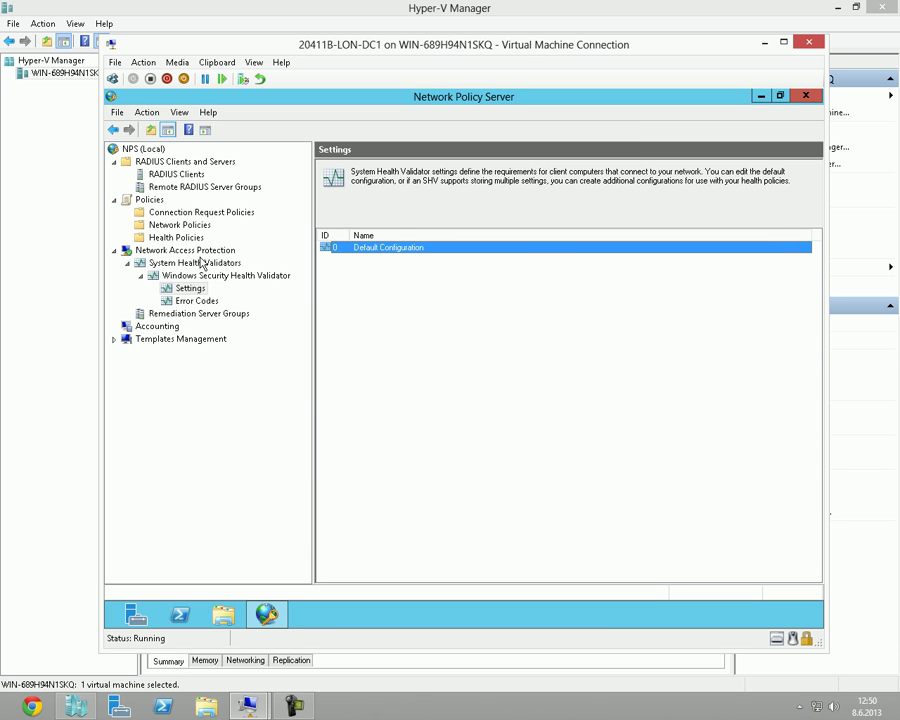
left_click(189, 236)
left_click(398, 232)
left_click(393, 224)
left_click(393, 232)
double_click(393, 222)
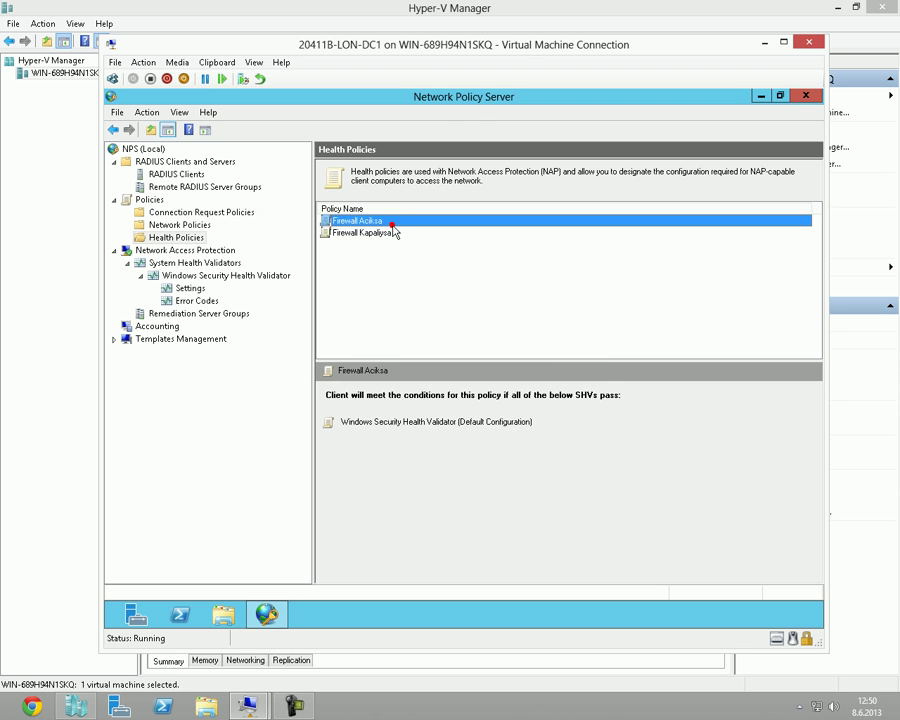
left_click(382, 360)
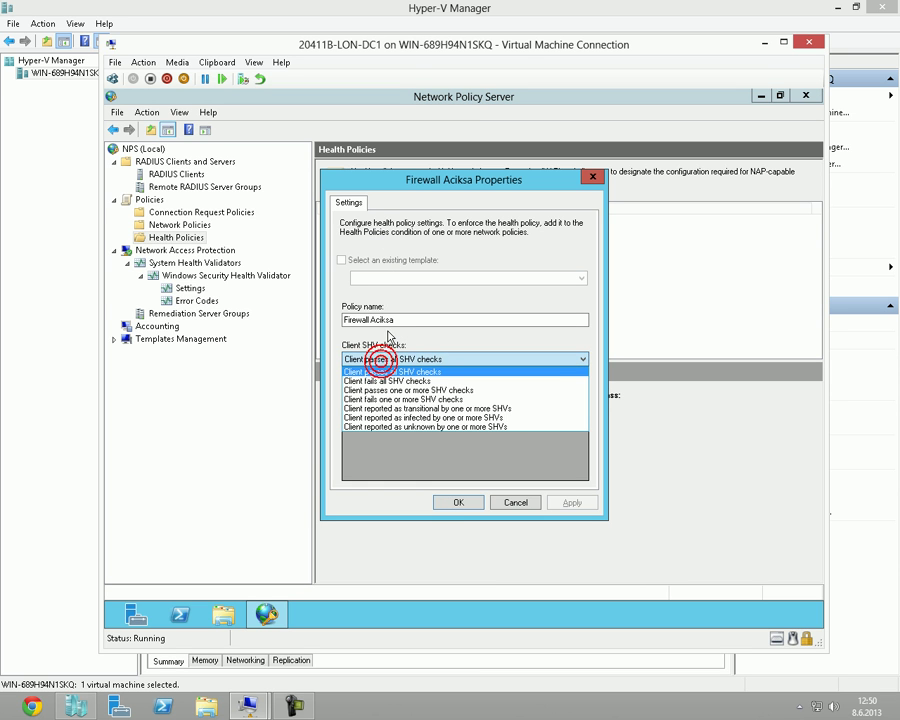
left_click(461, 231)
left_click(593, 177)
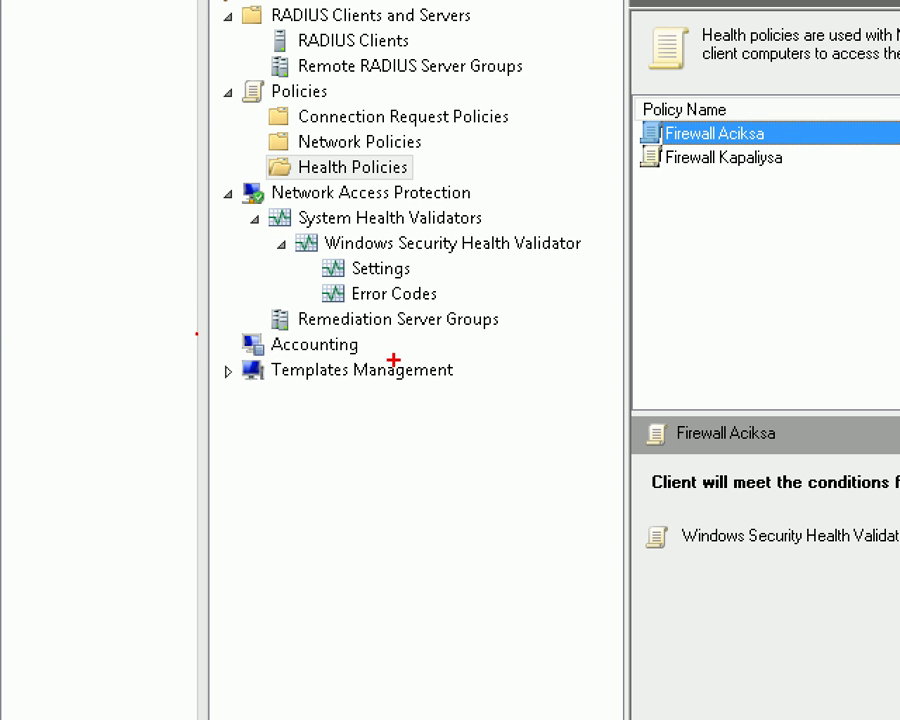
Annotate Remediation Server Groups with notes '192.168.1.3' and 'norton', then show its empty list.
left_click_drag(262, 303, 538, 340)
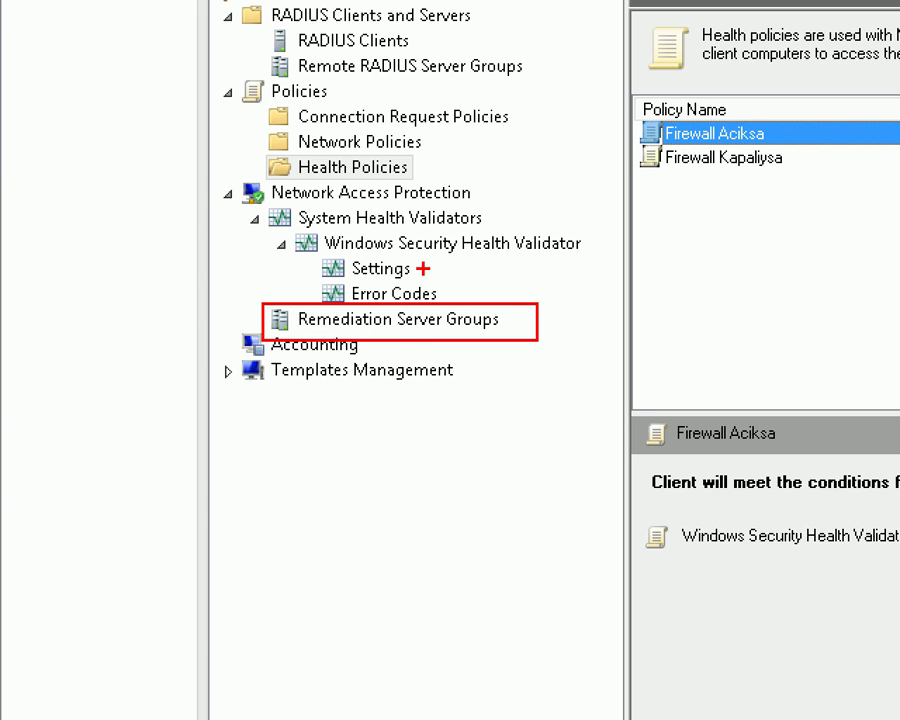
type("t192.168.1.3")
key("Escape")
mouse_move(313, 432)
left_mouse_down()
mouse_move(447, 467)
mouse_move(466, 481)
left_mouse_up()
type("tnorton")
key("Escape")
type("tesed")
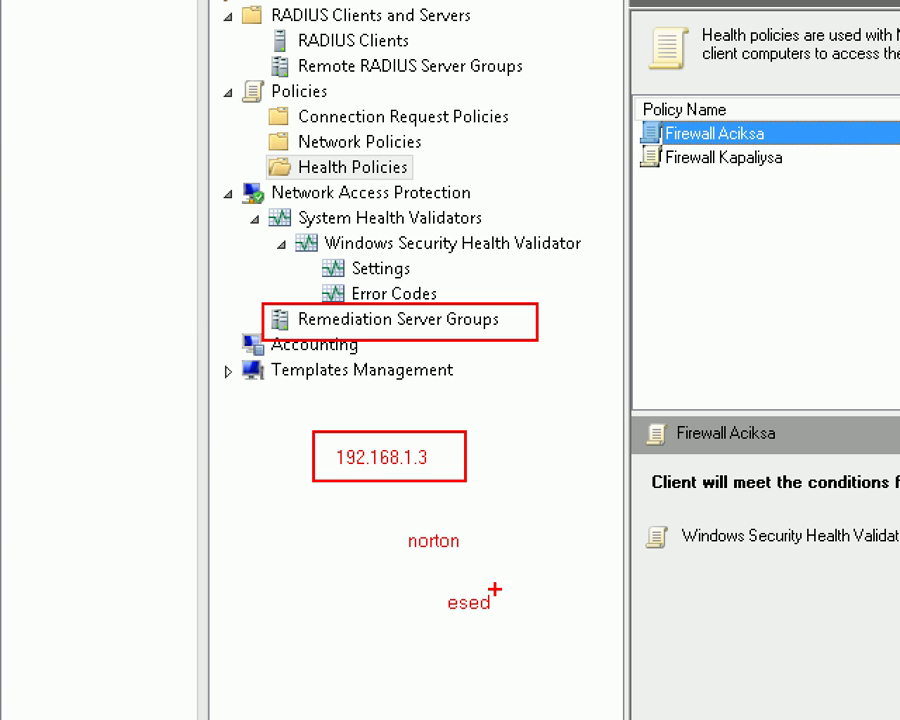
left_click(245, 454)
left_click(252, 311)
mouse_move(506, 315)
left_mouse_down()
mouse_move(310, 305)
mouse_move(337, 346)
mouse_move(537, 337)
mouse_move(505, 309)
mouse_move(538, 298)
left_mouse_up()
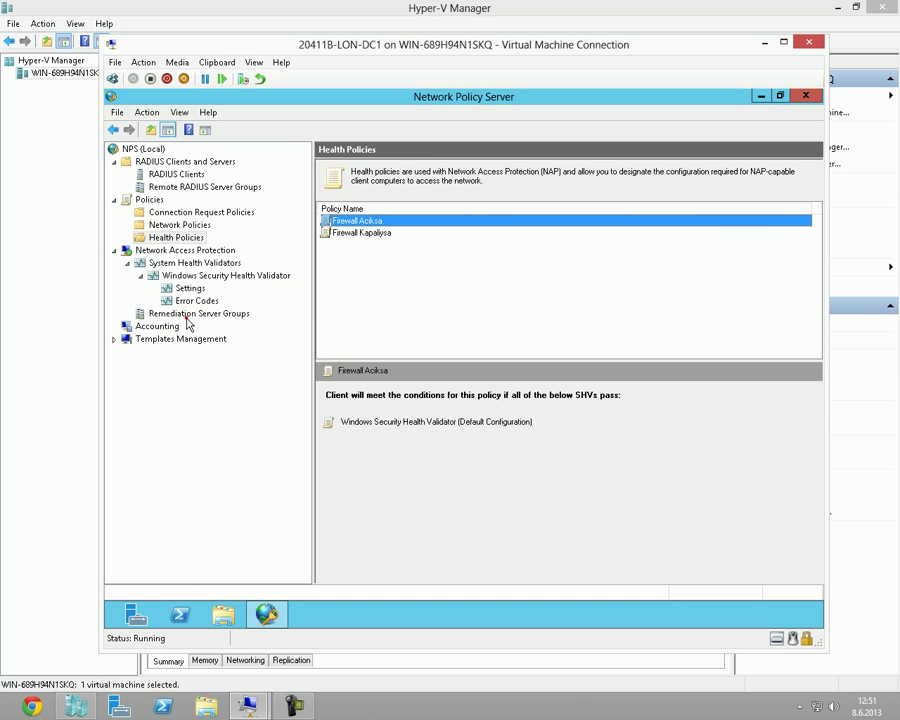
left_click(374, 327)
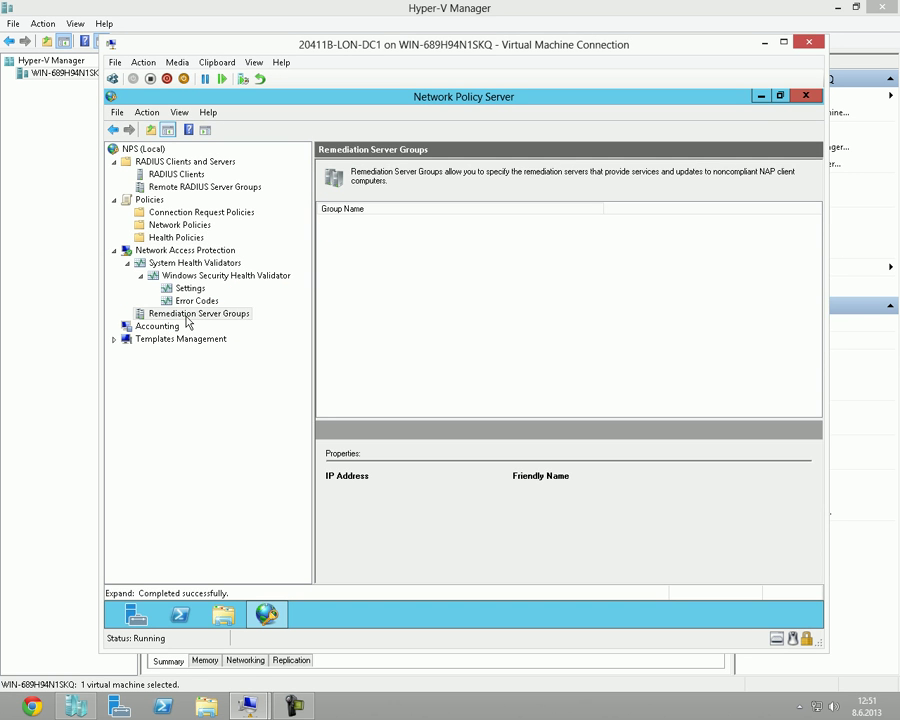
Create a new remediation server group named Doktor.
left_click(185, 316)
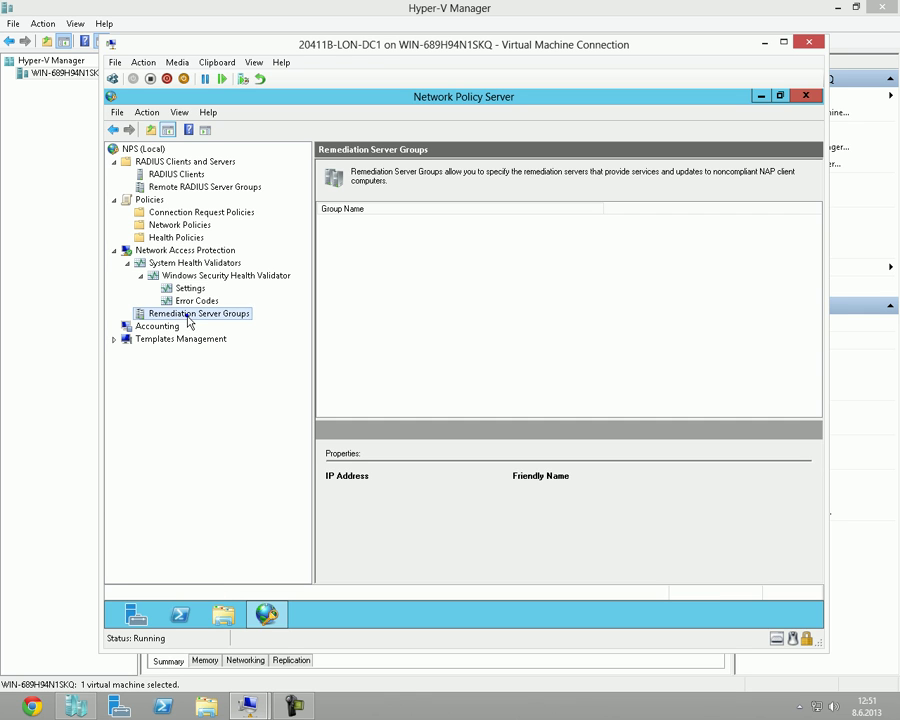
right_click(188, 316)
left_click(236, 325)
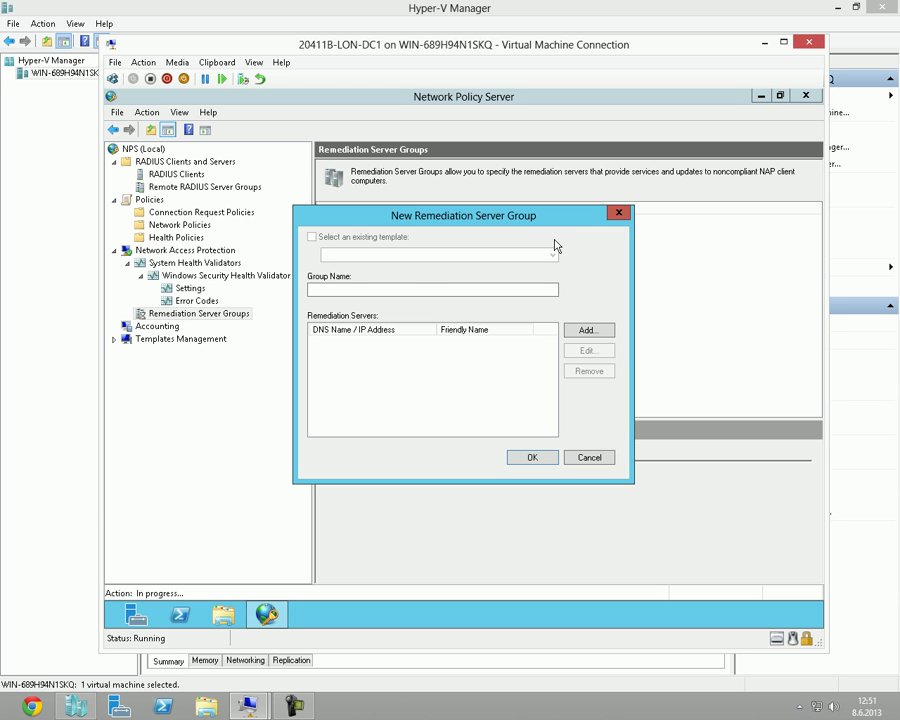
left_click(409, 293)
type("Dokt")
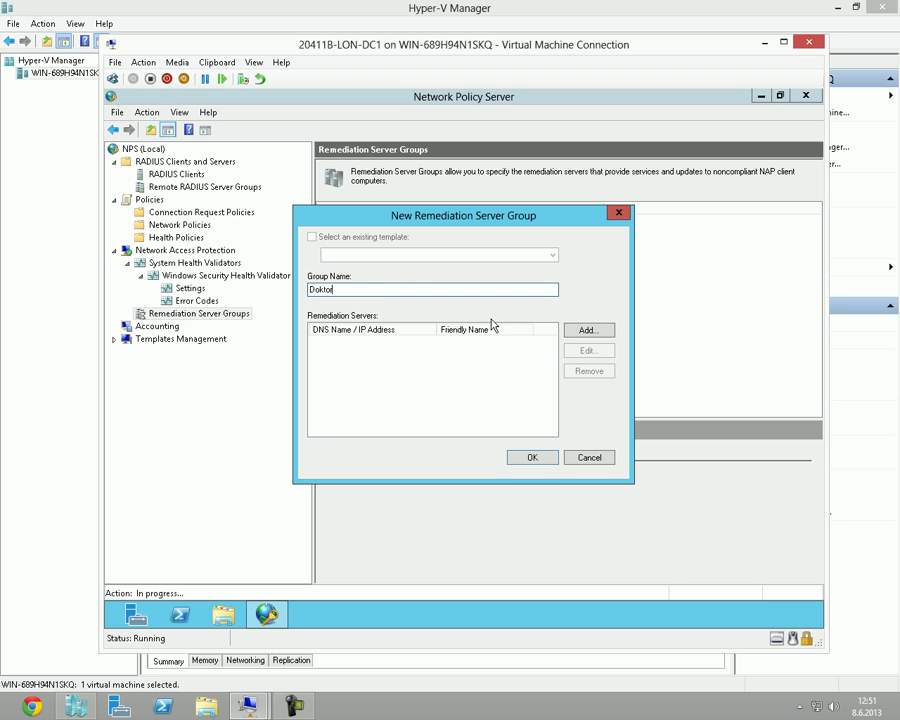
Add a server to the group, moving 192.168.1.3 into the address field and resolving it.
left_click(590, 331)
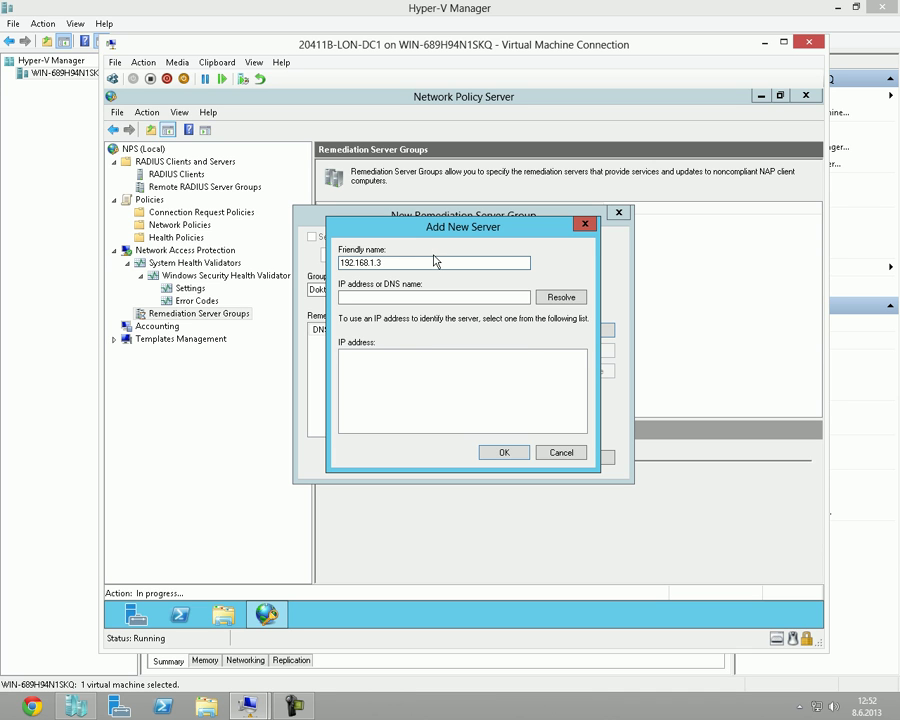
left_click(550, 305)
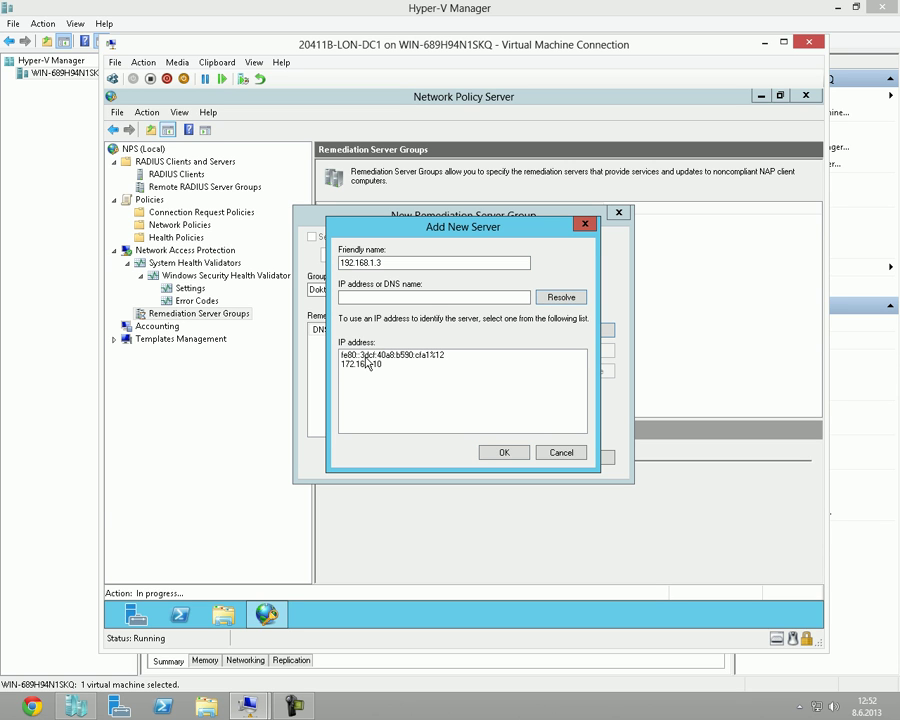
left_click(486, 297)
double_click(414, 264)
key("ctrl+x")
left_click(428, 296)
key("ctrl+v")
left_click(566, 304)
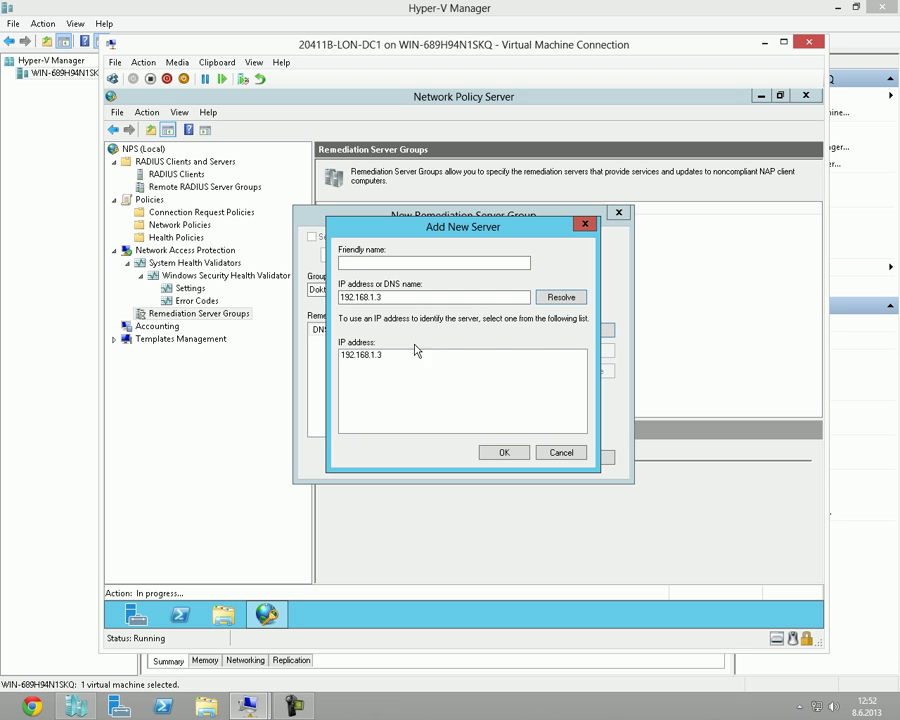
Name the server 'Tedavi yapan makina' and save the Doktor group.
left_click(409, 262)
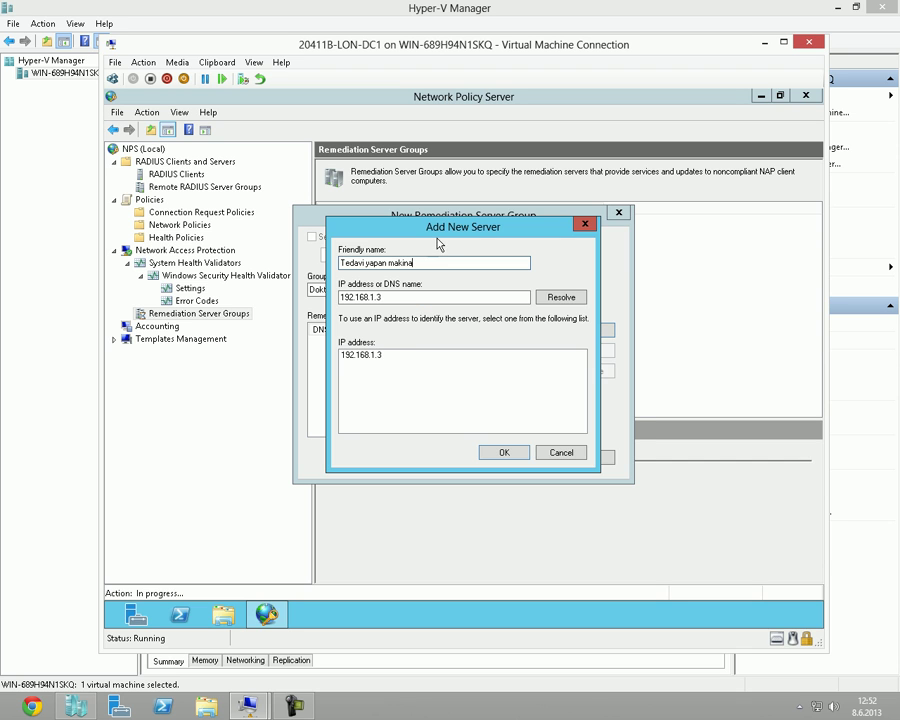
left_click_drag(466, 237, 482, 247)
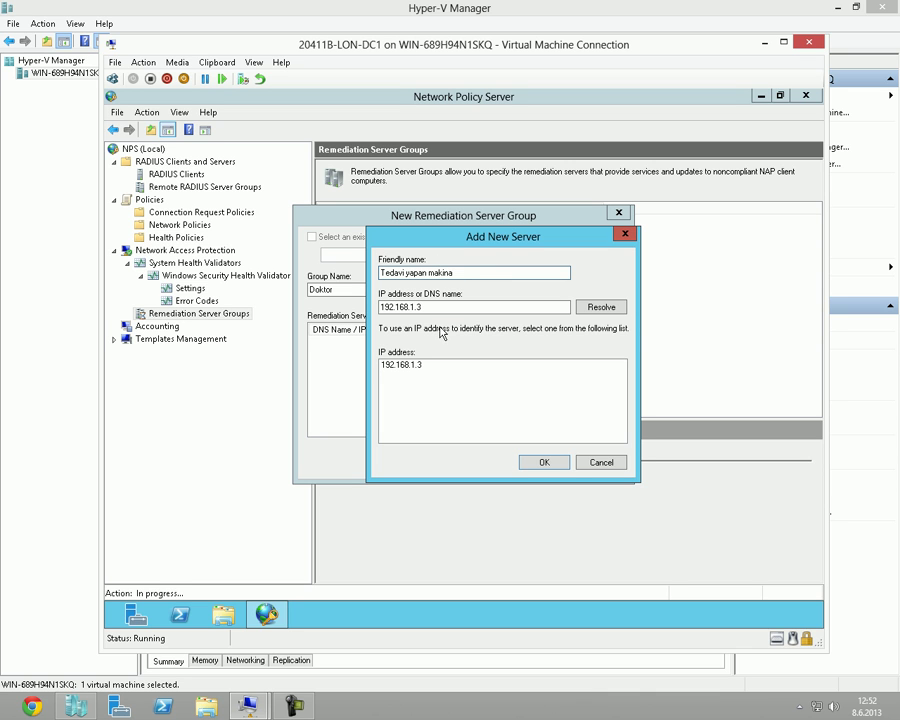
left_click(545, 461)
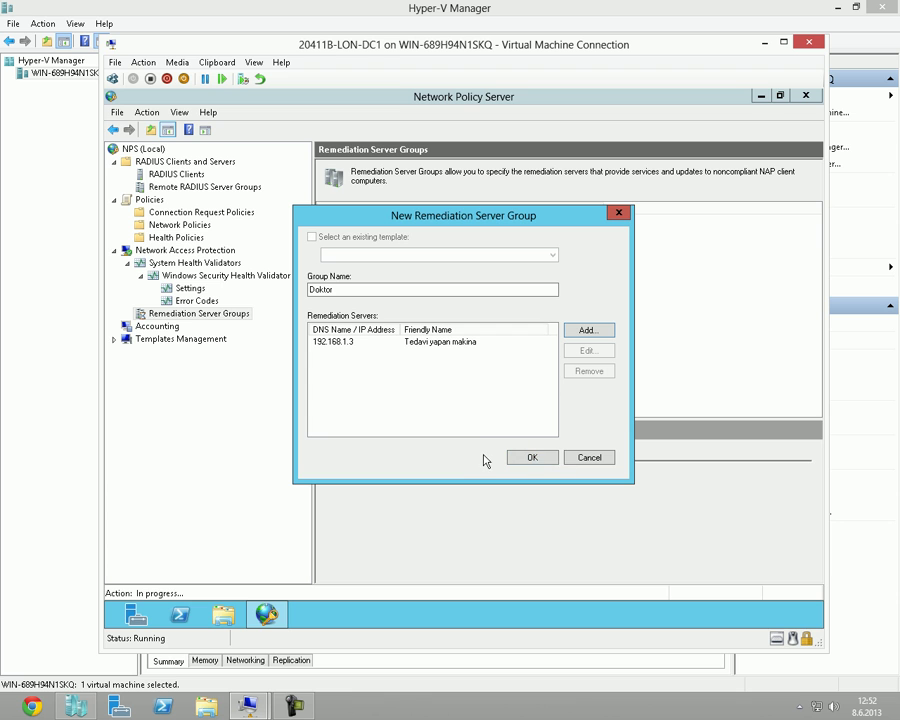
left_click(533, 457)
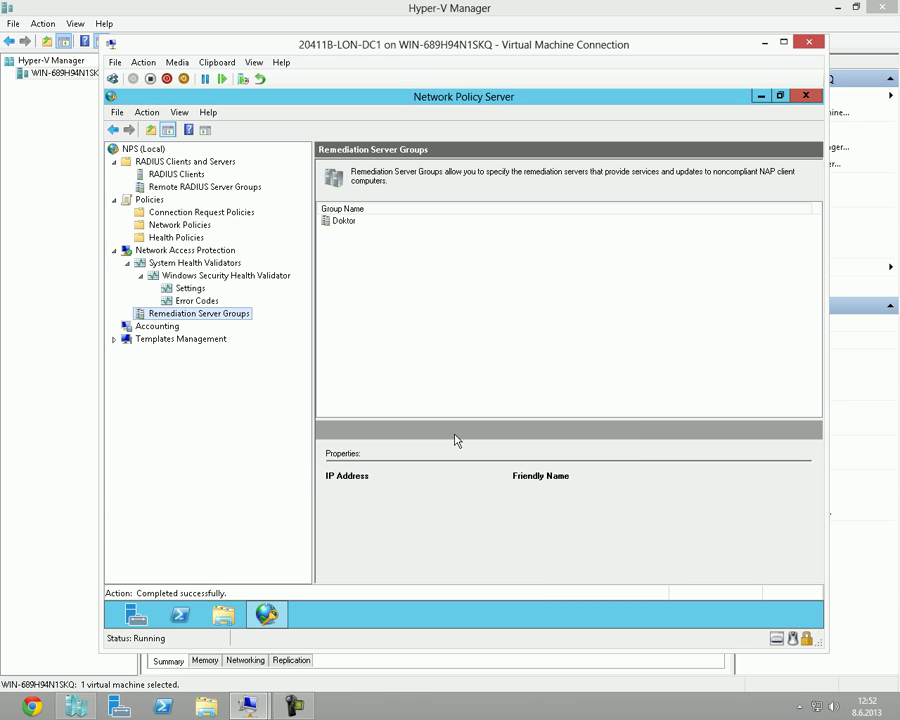
Check the Doktor group's 192.168.1.3 server and the validator's Default Configuration without changes.
double_click(345, 222)
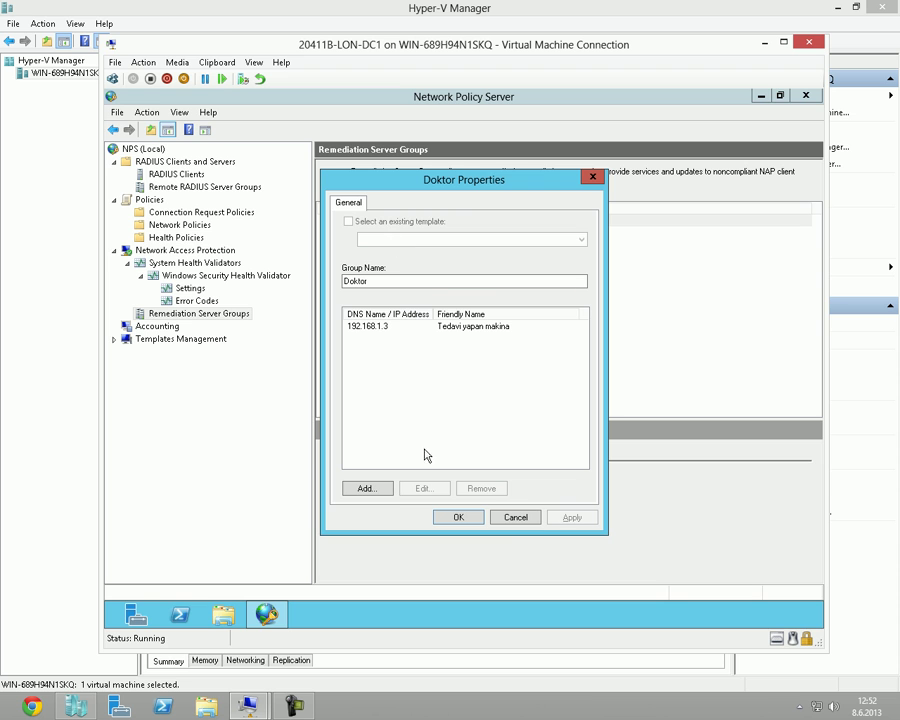
left_click(384, 325)
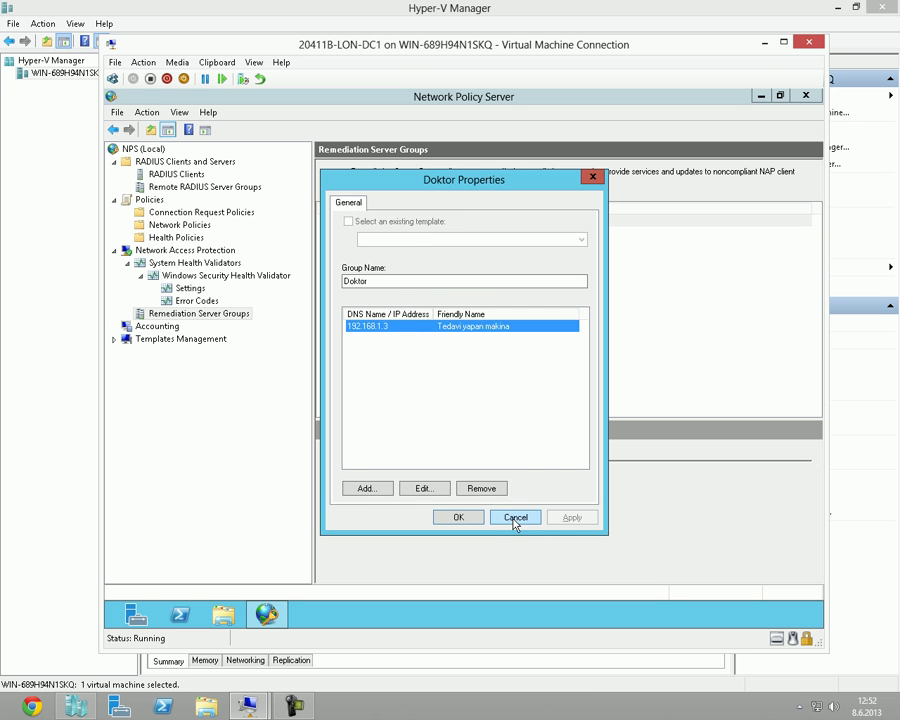
left_click(516, 517)
left_click(233, 318)
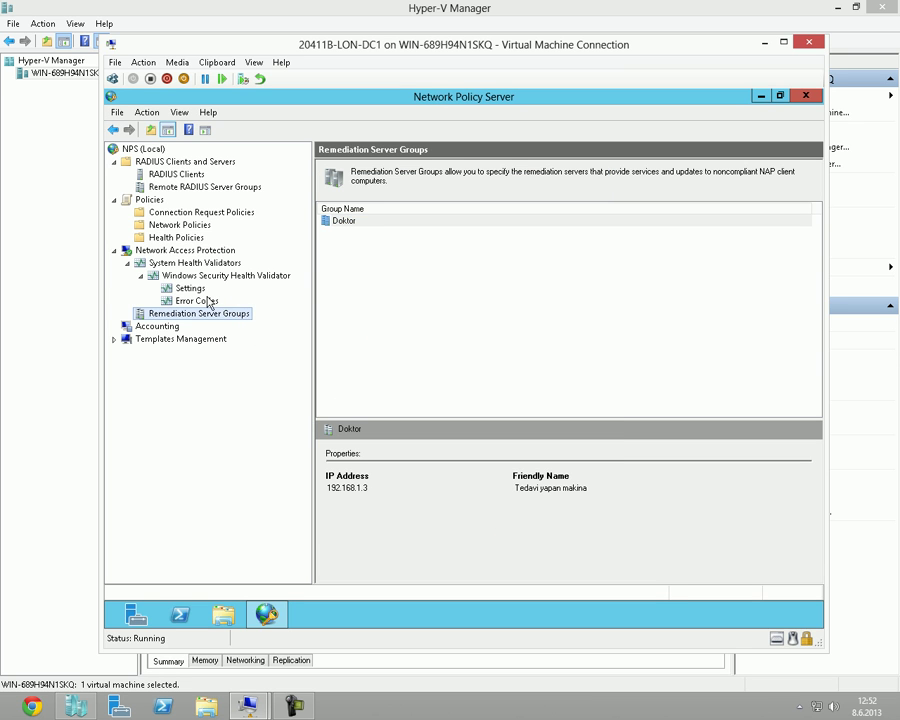
left_click(192, 288)
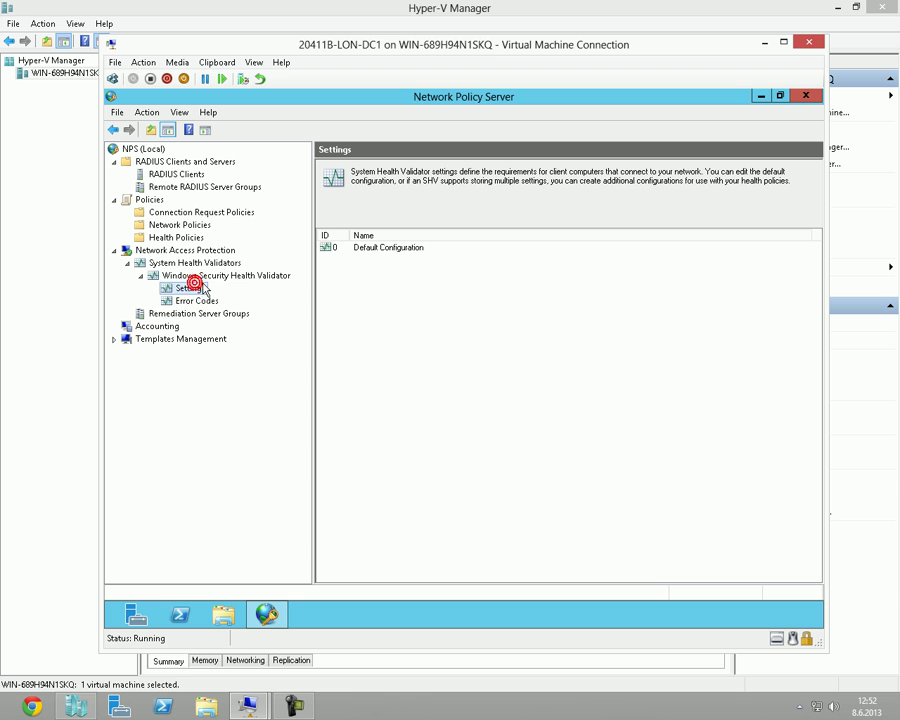
left_click(394, 250)
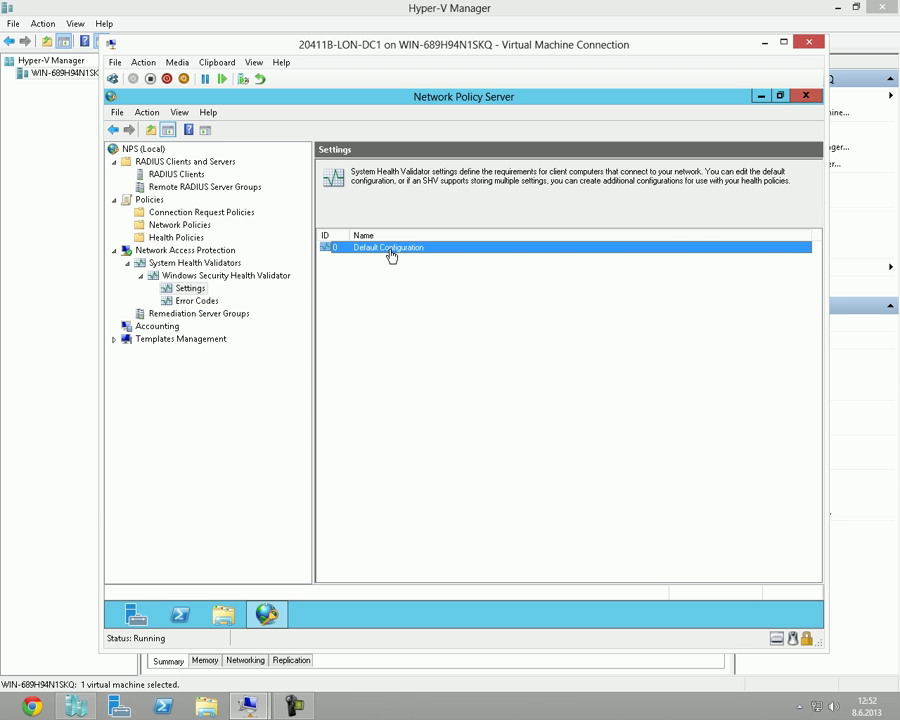
Compare the Firewall Aciksa and Firewall Kapaliysa health policies, then show the Network Policies list.
left_click(186, 238)
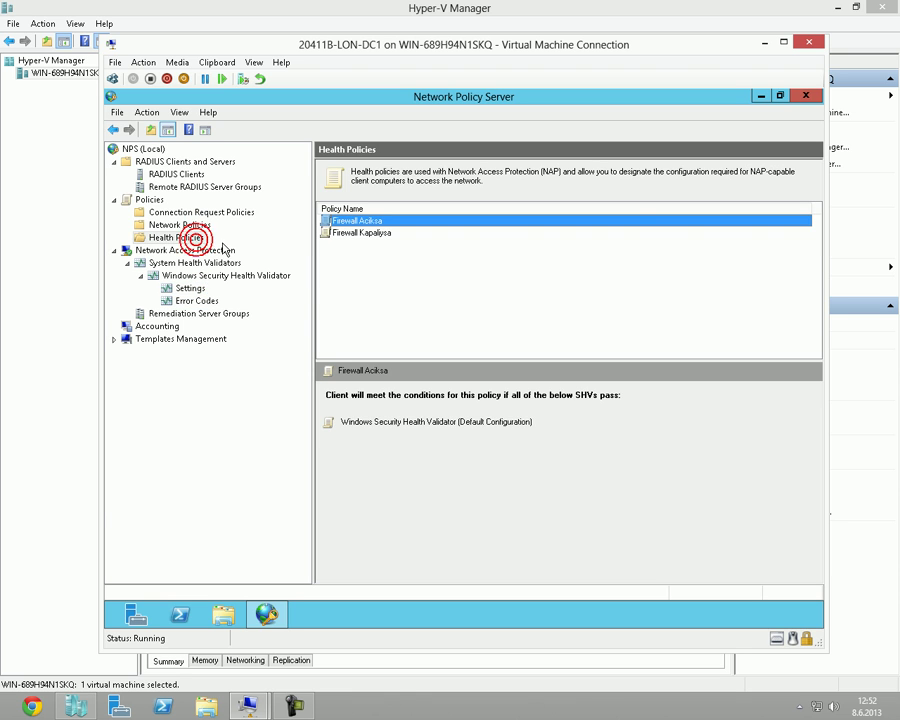
left_click(379, 234)
left_click(375, 221)
left_click(377, 232)
left_click(375, 221)
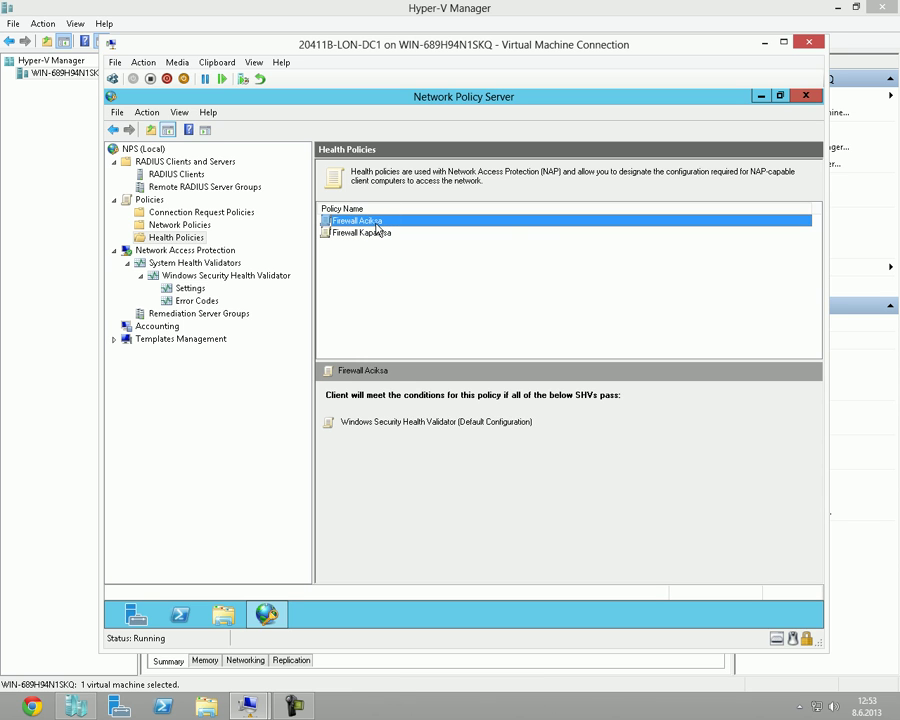
left_click(377, 233)
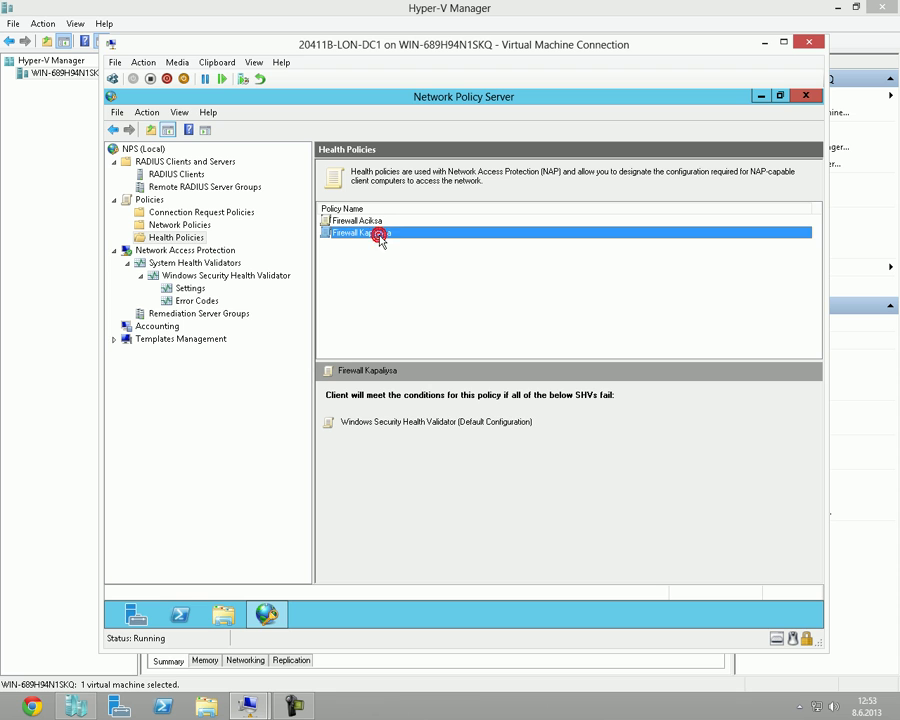
left_click(391, 294)
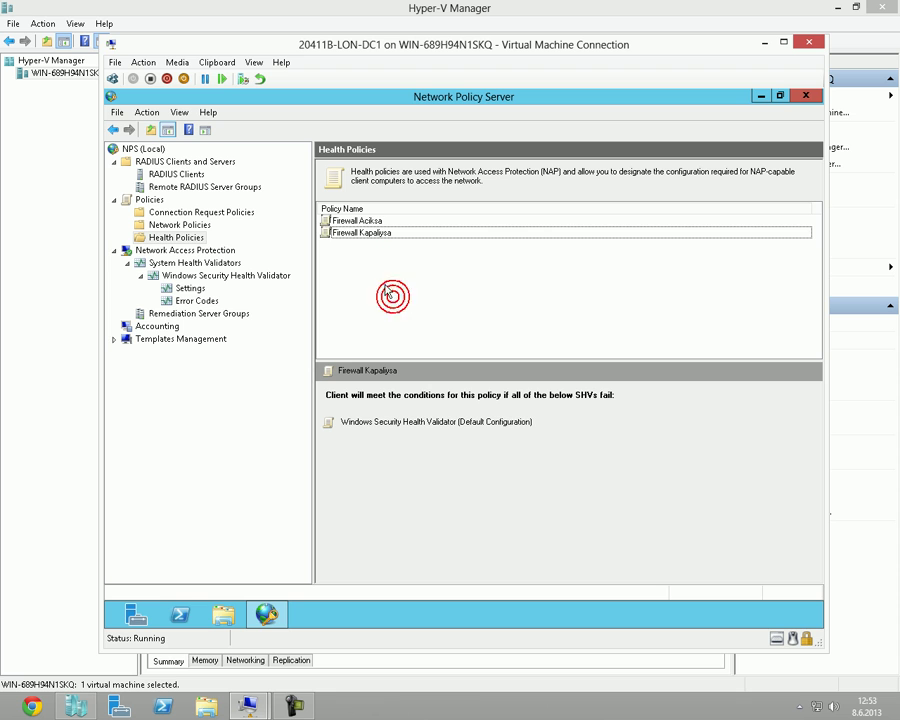
left_click(180, 225)
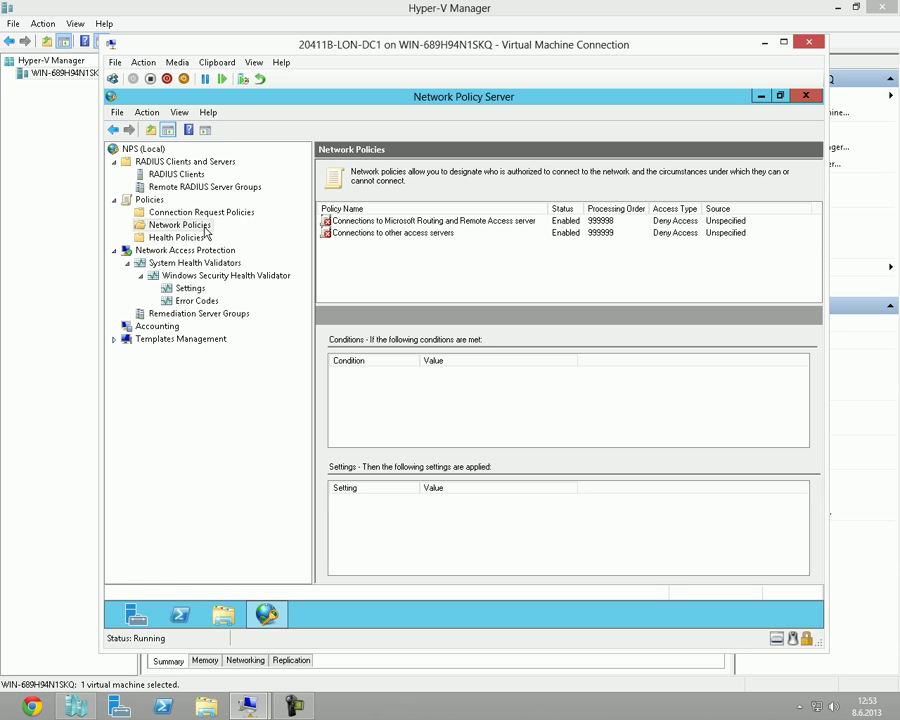
Start a new network policy named 'fydfgdf' and advance to its conditions page.
right_click(217, 236)
key("Escape")
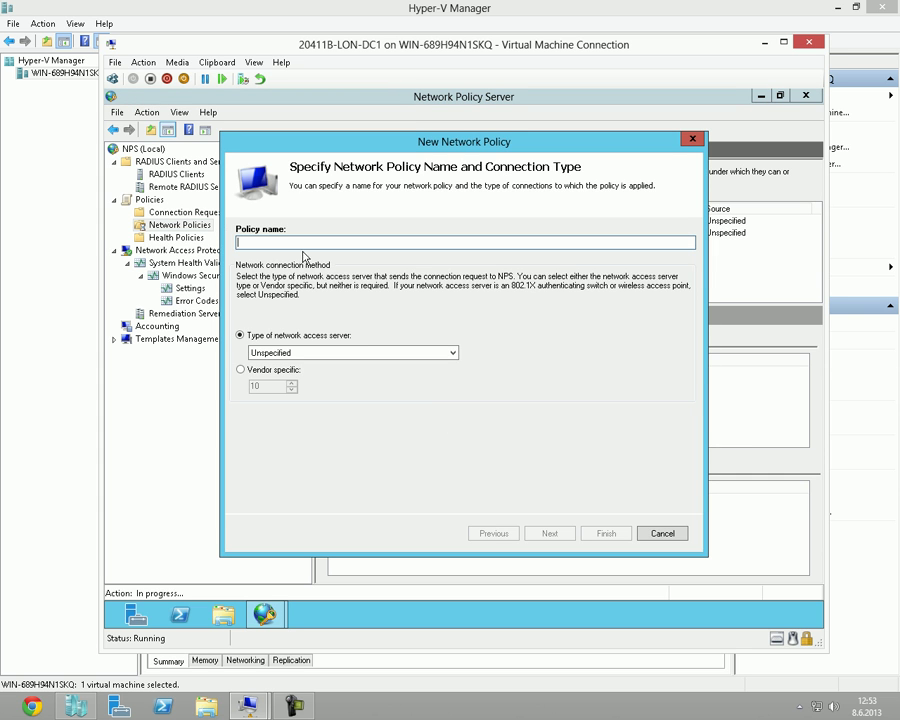
type("fydfgdf")
left_click(552, 534)
Browse the available conditions, viewing NAS Identifier, NAS IPv4 Address and NAS IPv6 Address.
left_click(550, 474)
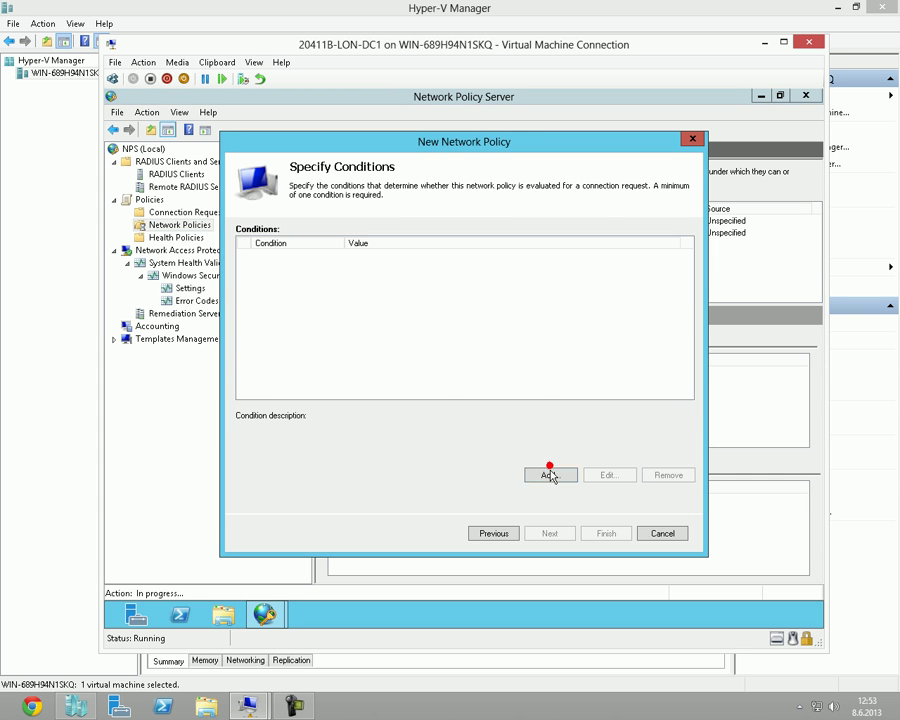
scroll(418, 360, "down", 3)
scroll(418, 357, "down", 5)
left_click(376, 378)
scroll(372, 385, "down", 10)
left_click(366, 387)
scroll(366, 387, "down", 1)
left_click(366, 387)
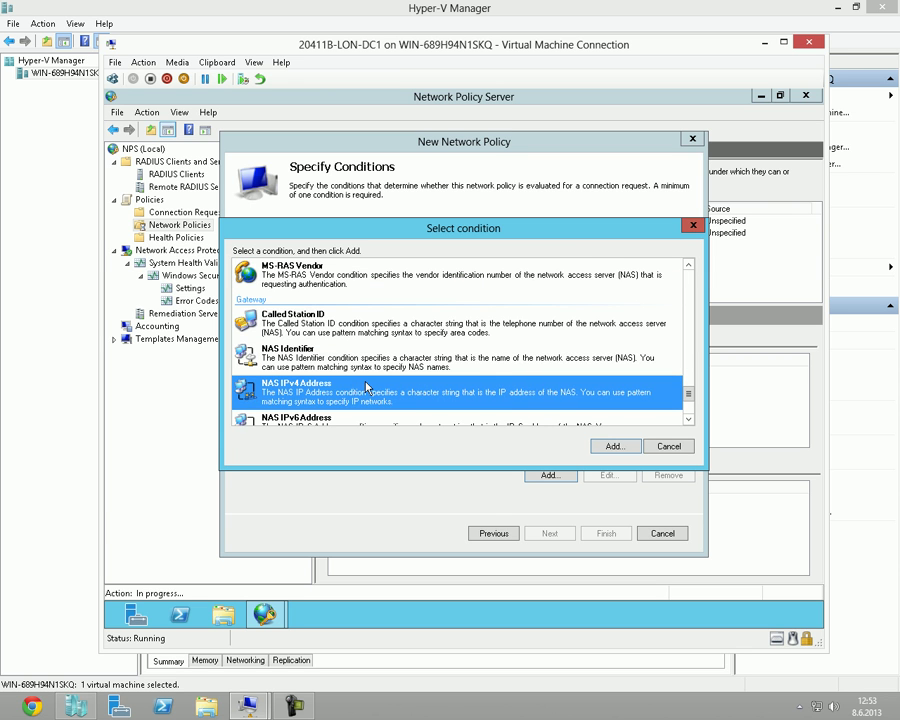
scroll(366, 387, "down", 1)
left_click(366, 387)
Cancel the condition list and the policy wizard, returning to the NPS Getting Started page.
key("Escape")
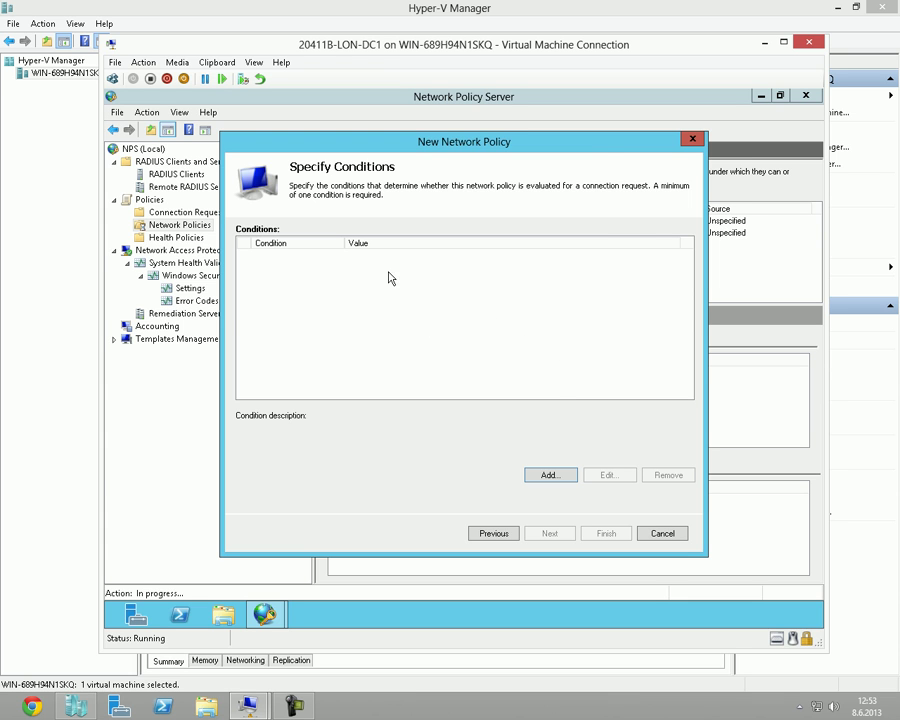
key("Escape")
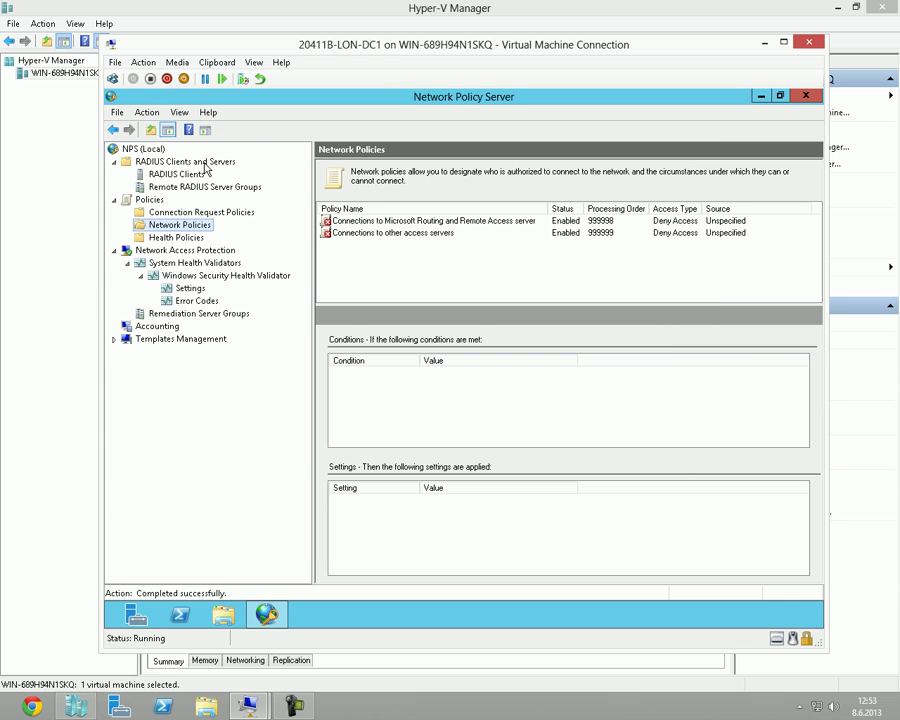
left_click(143, 150)
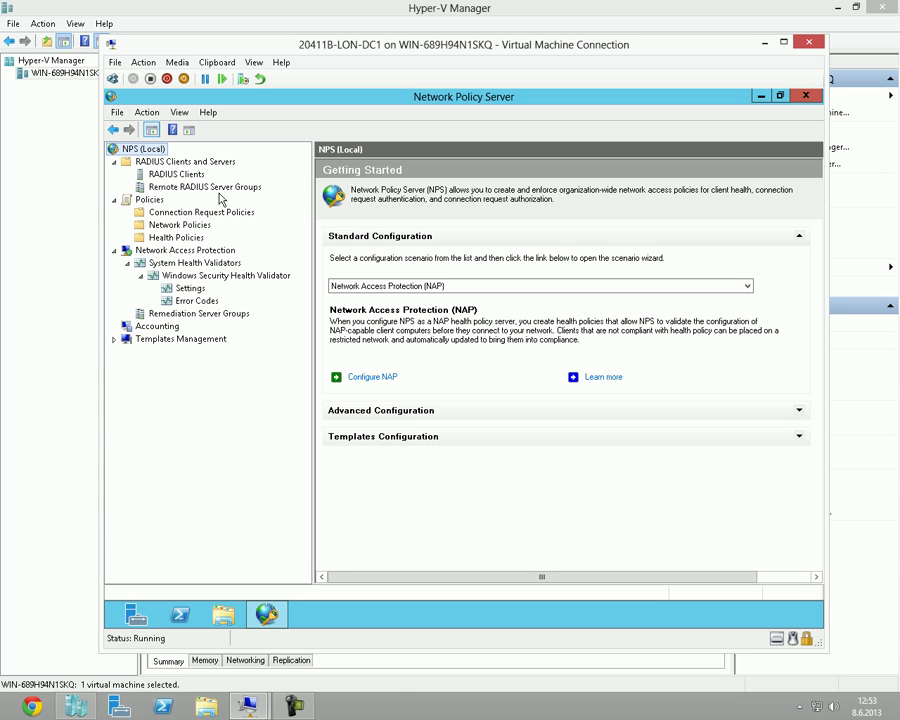
left_click(415, 288)
left_click(446, 288)
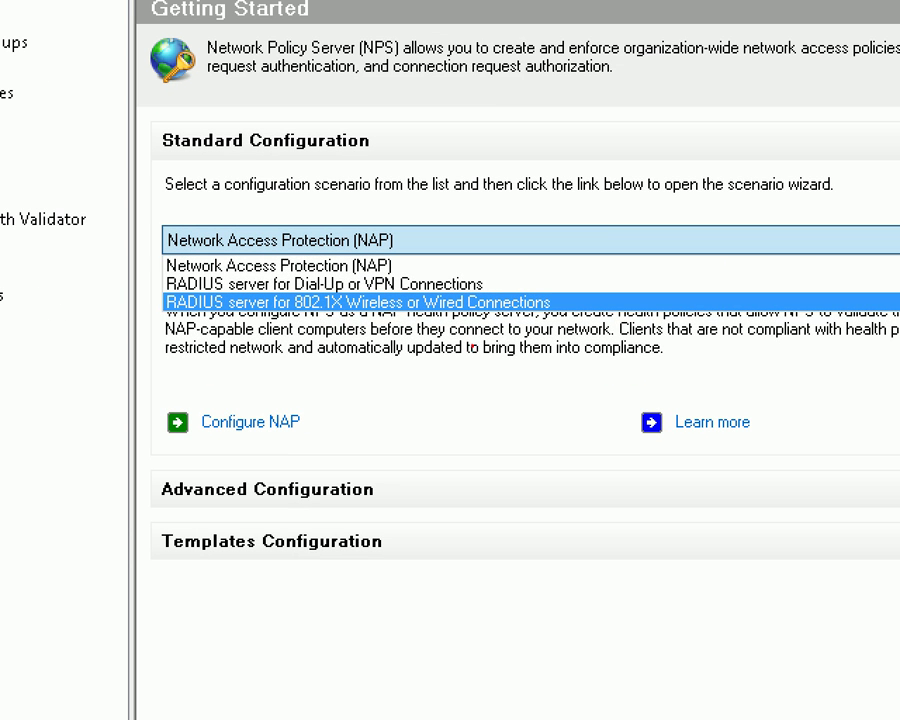
left_click_drag(281, 288, 362, 327)
mouse_move(519, 385)
left_mouse_down()
mouse_move(480, 508)
mouse_move(560, 480)
mouse_move(568, 500)
left_mouse_up()
left_click_drag(488, 506, 575, 506)
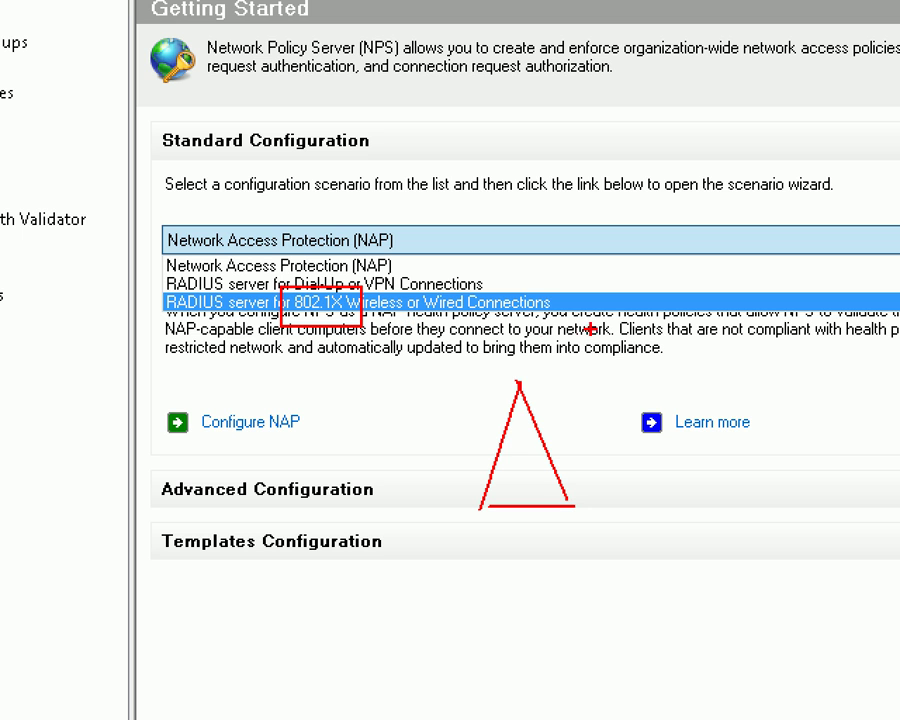
left_click_drag(600, 296, 563, 304)
left_click_drag(497, 260, 469, 280)
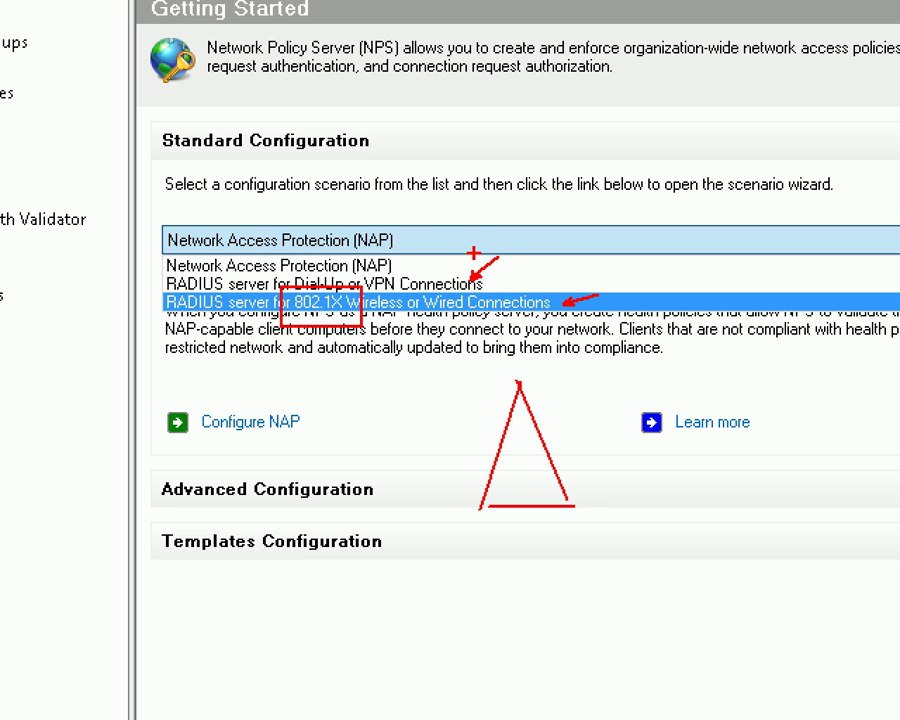
left_click_drag(420, 218, 390, 259)
key("Escape")
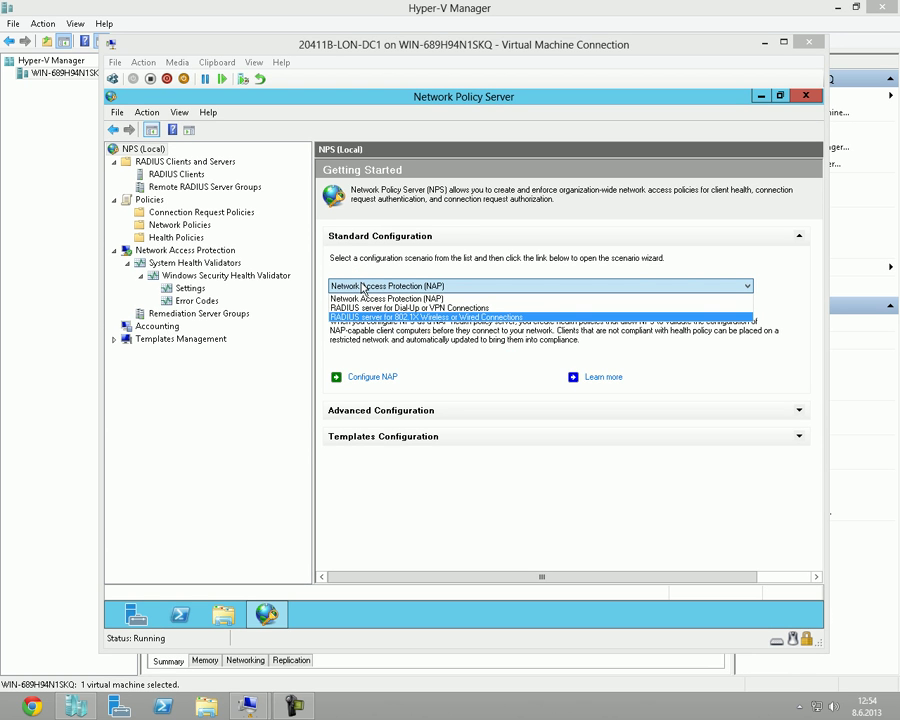
left_click(440, 298)
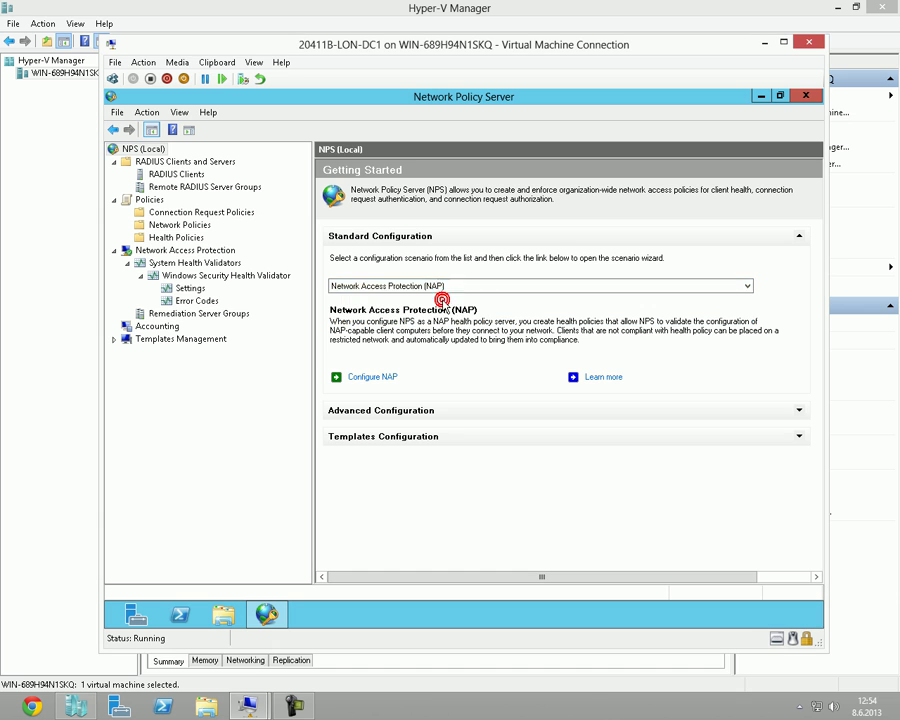
Launch Configure NAP with DHCP as the connection method, keeping the policy name 'NAP DHCP'.
left_click(383, 381)
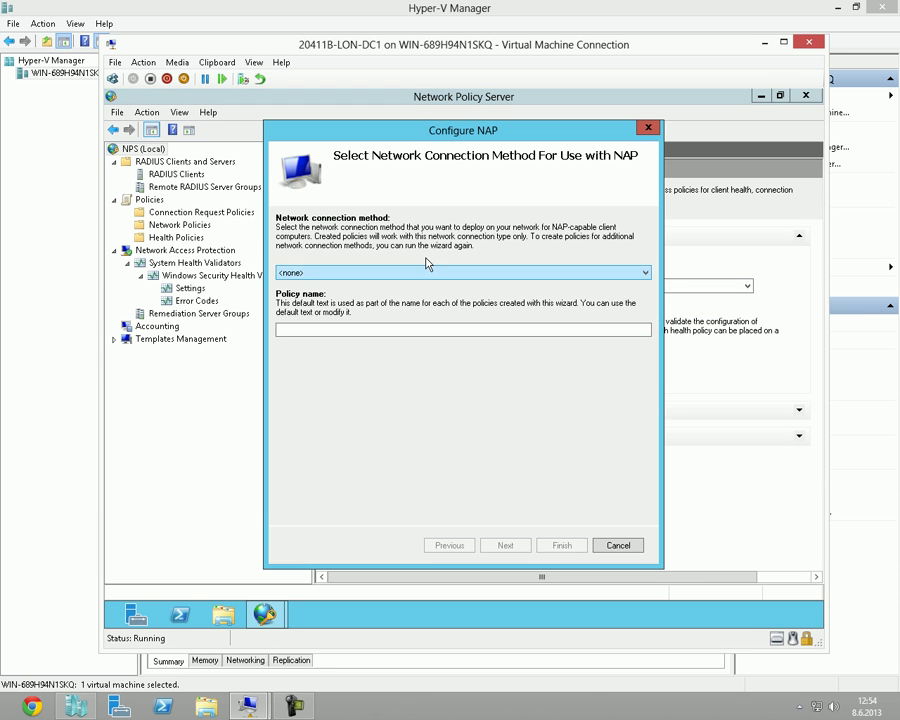
left_click(438, 273)
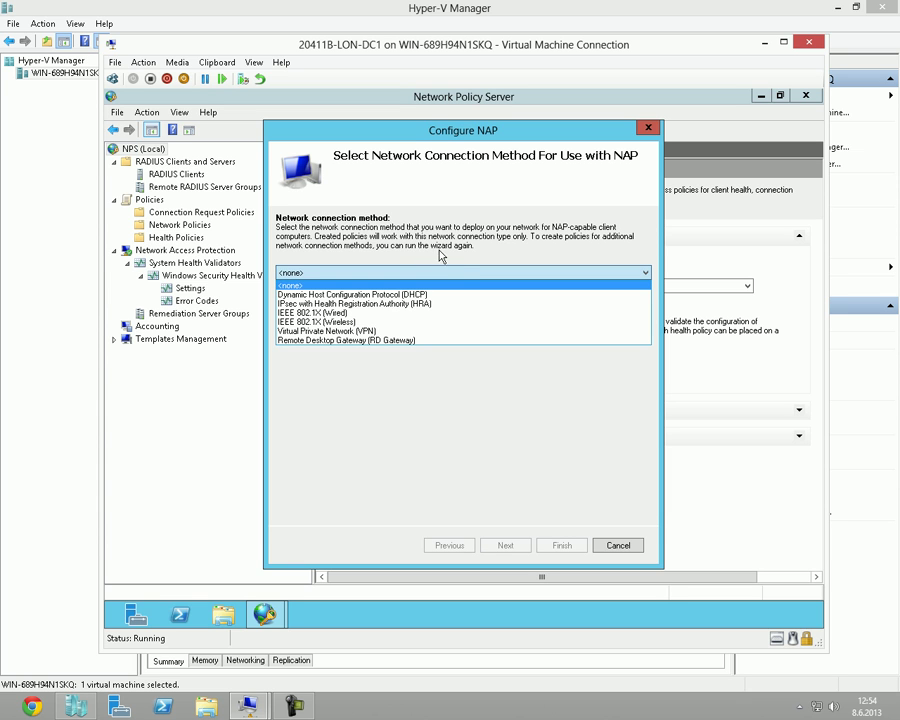
left_click(415, 298)
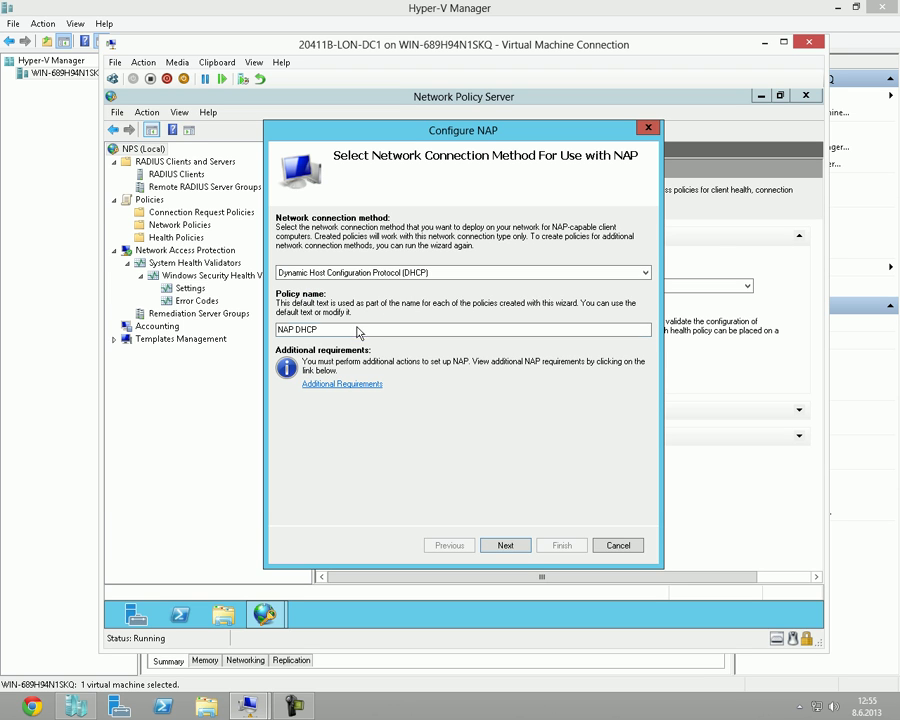
left_click_drag(337, 328, 277, 328)
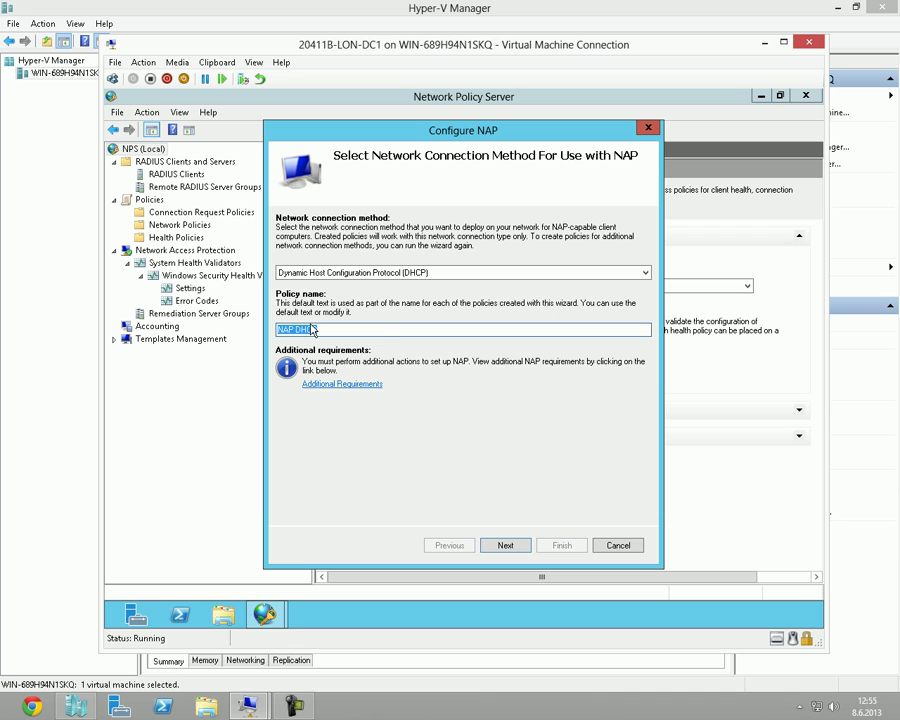
left_click(337, 328)
Advance to the RADIUS clients page, entering the notes 'radius server', 'radius client' and 't nps rras'.
left_click(517, 545)
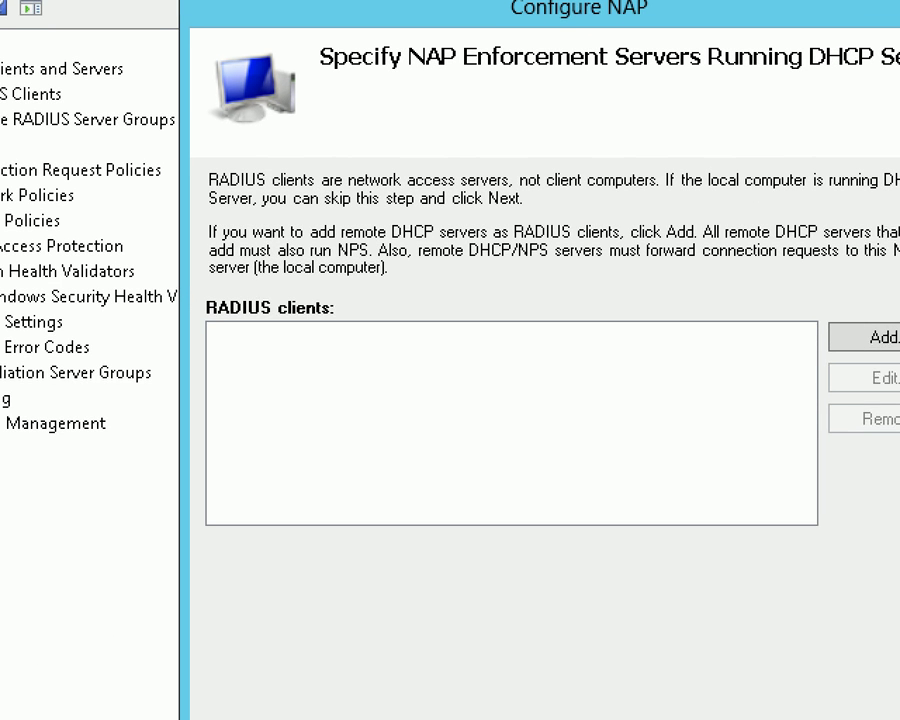
left_click(381, 283)
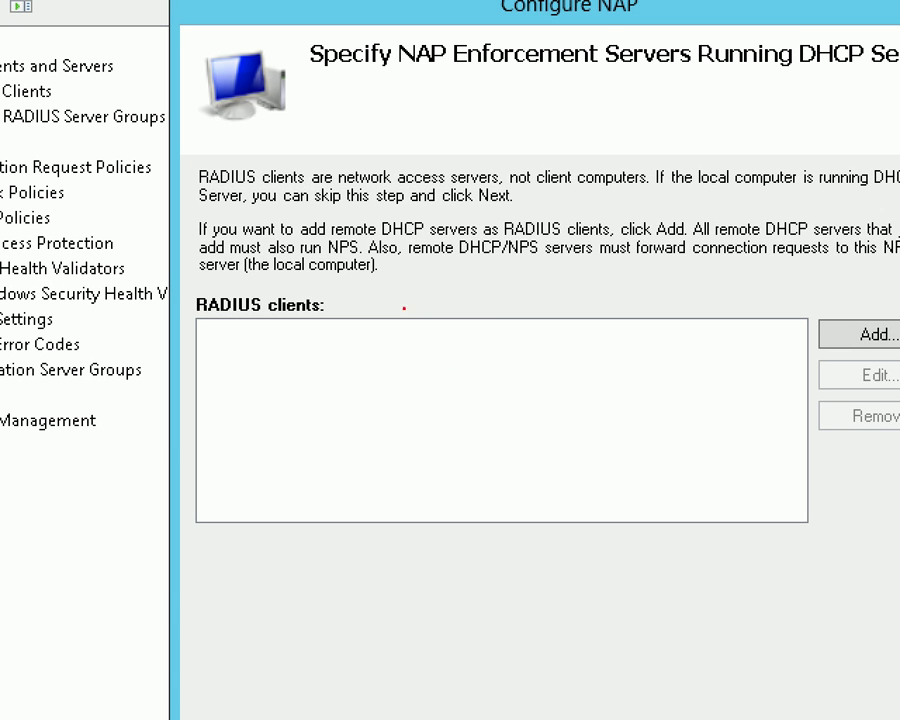
type("radius server")
key("Return")
type("c")
key("BackSpace")
type("ra")
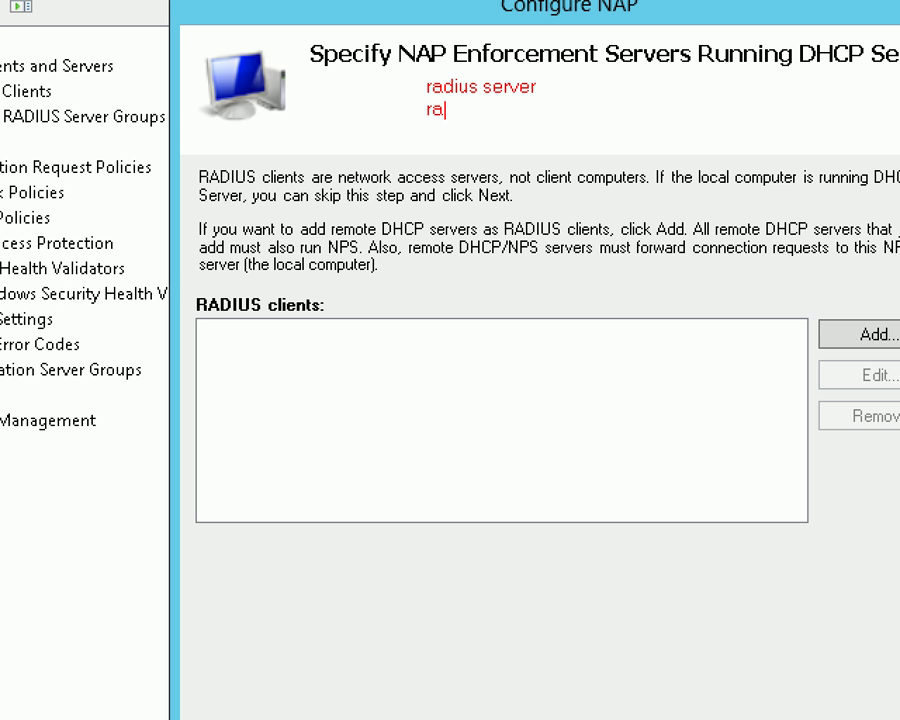
type("dius client")
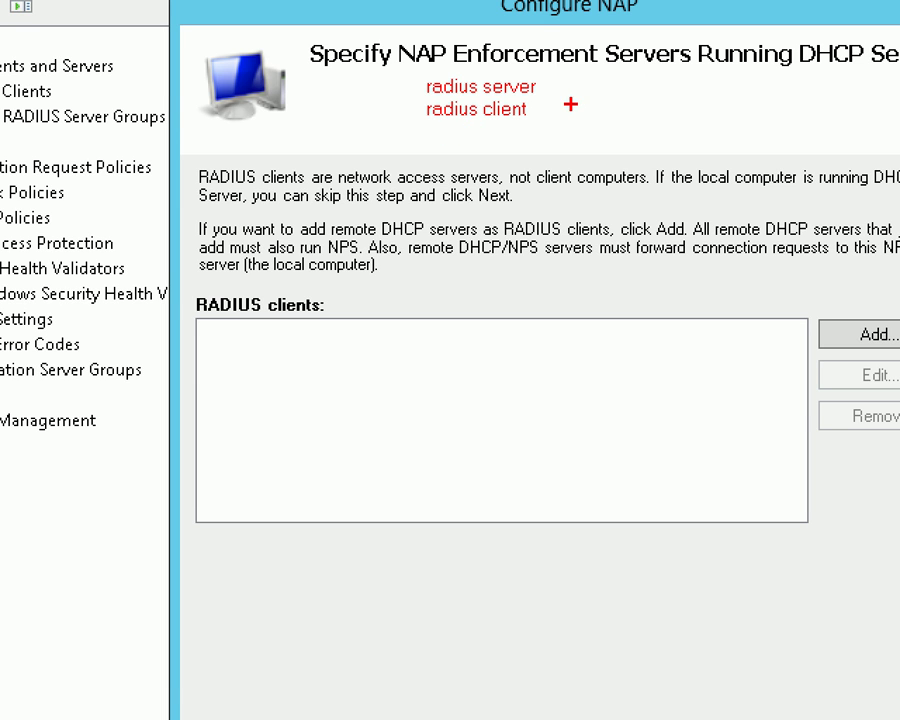
type("t ")
type("nps ")
type("rras")
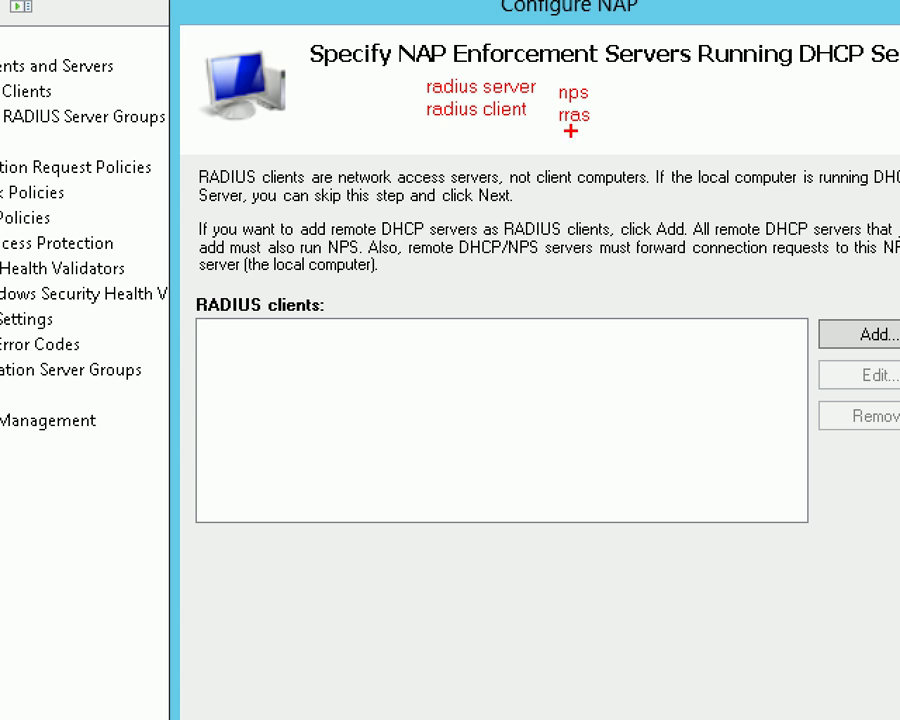
left_click_drag(390, 66, 625, 139)
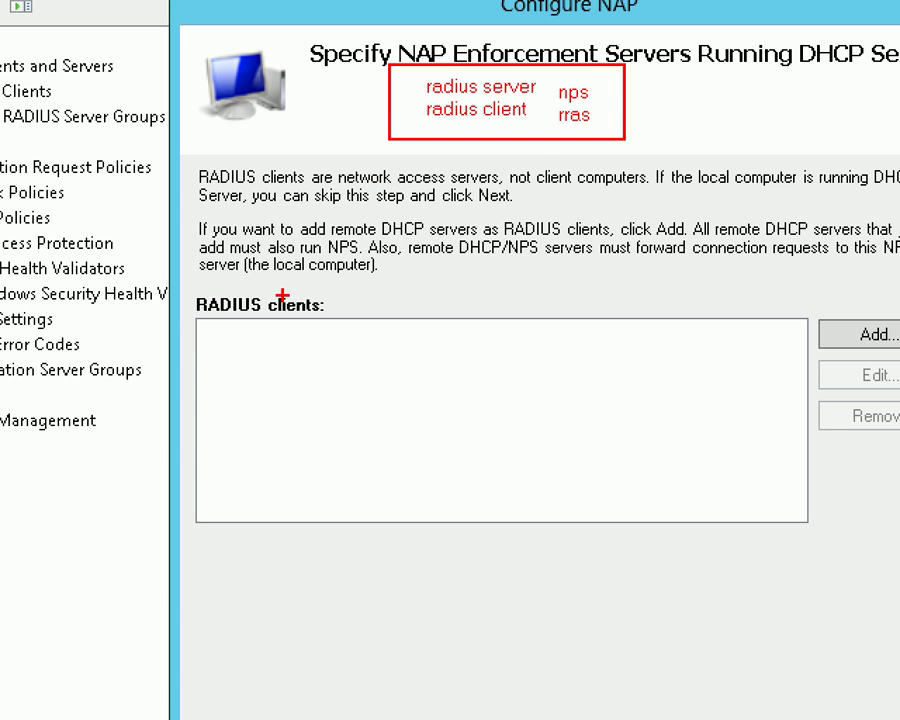
left_click_drag(173, 278, 348, 328)
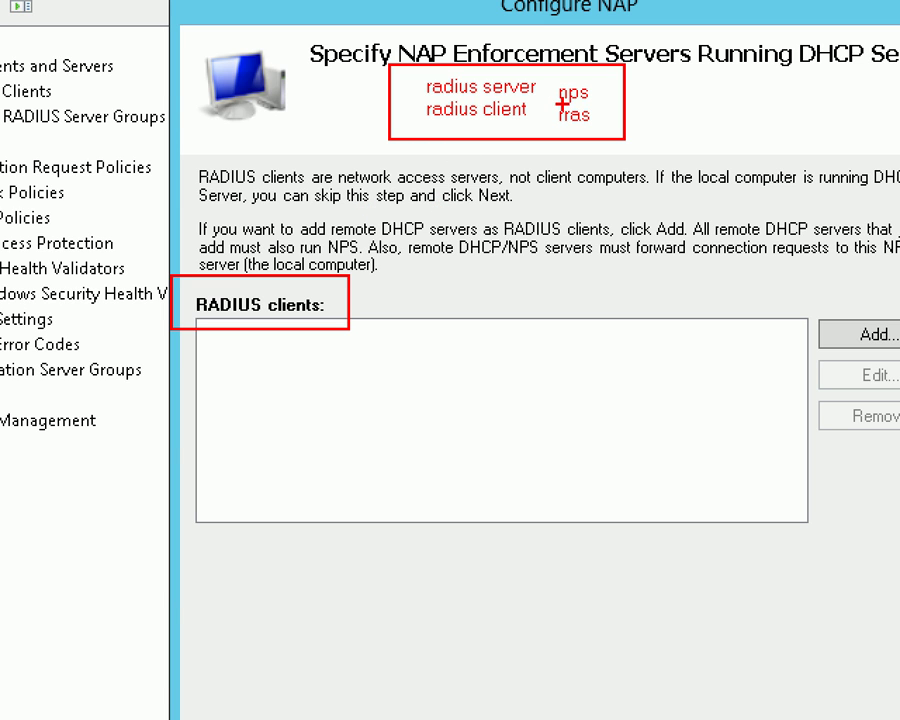
left_click_drag(558, 101, 582, 101)
mouse_move(590, 79)
left_mouse_down()
mouse_move(572, 80)
mouse_move(574, 102)
mouse_move(589, 112)
left_mouse_up()
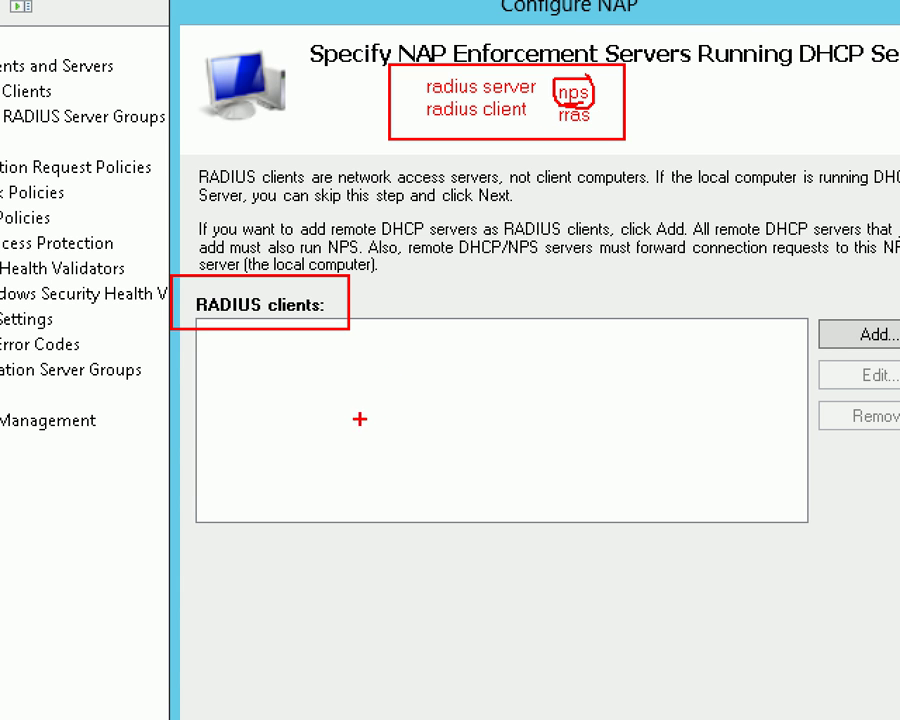
left_click_drag(575, 293, 493, 428)
left_click_drag(478, 327, 545, 415)
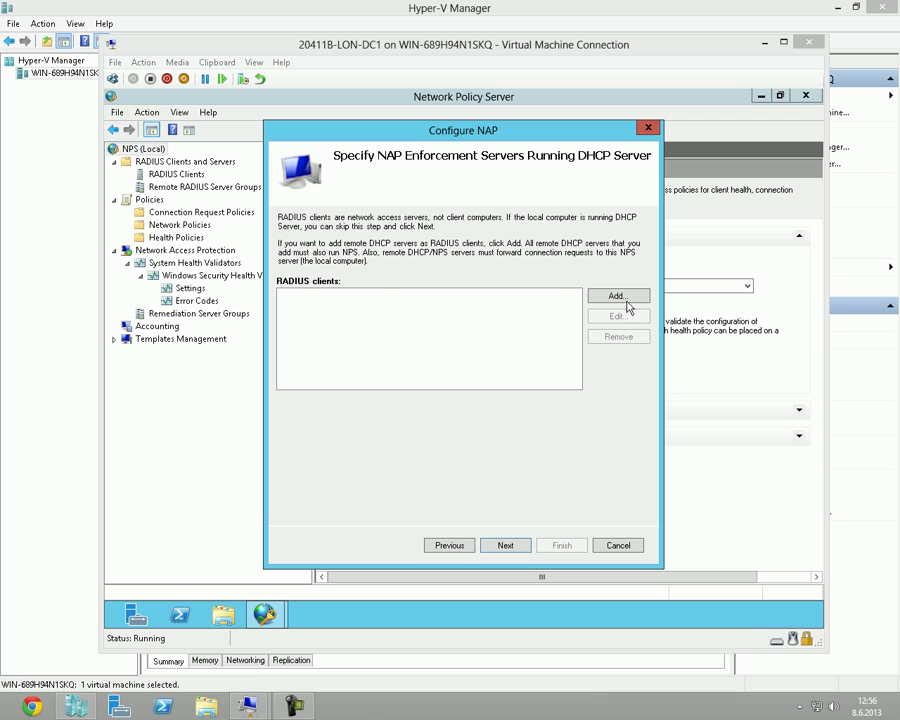
Try adding a RADIUS client with a generated shared secret, cancel it, and continue with none.
left_click(616, 296)
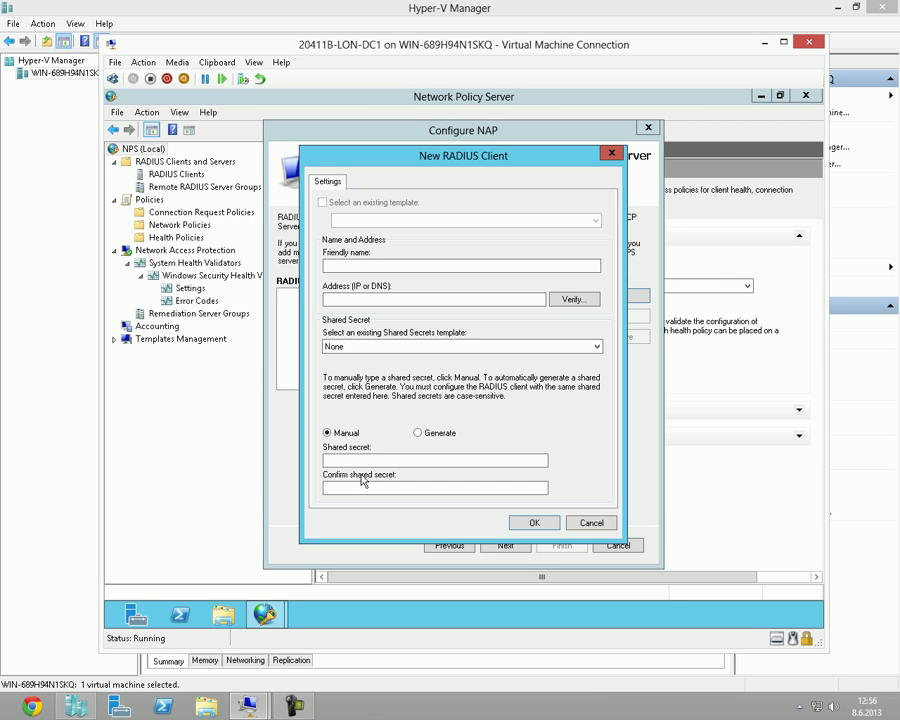
left_click(350, 462)
left_click(417, 432)
left_click(363, 481)
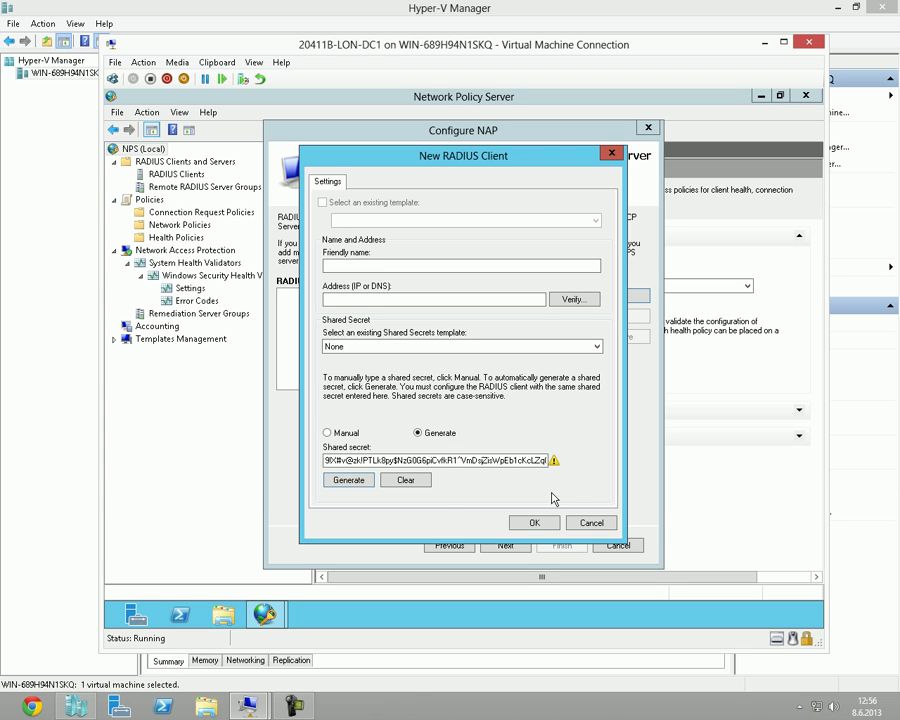
left_click(586, 526)
left_click(478, 403)
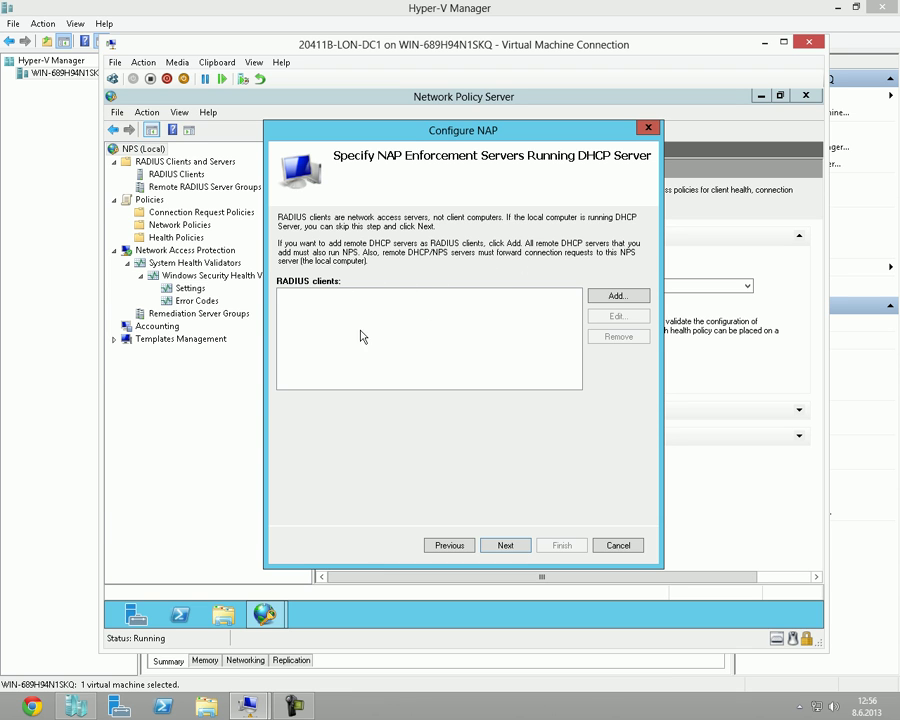
left_click(511, 549)
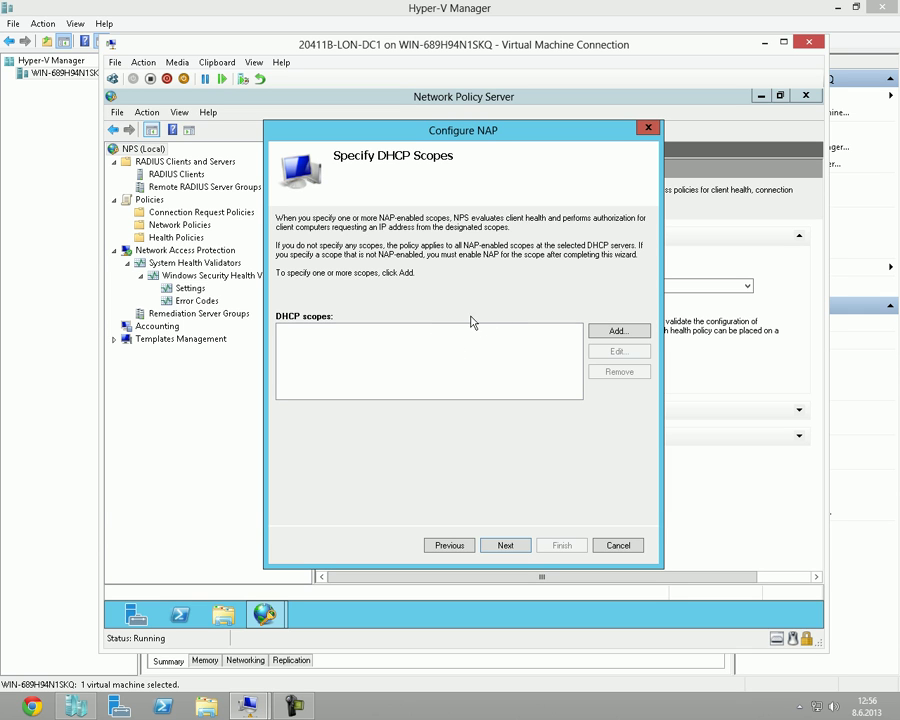
Start adding a DHCP scope, dismiss the MS-Service Class prompt, and continue with no scopes.
left_click(610, 334)
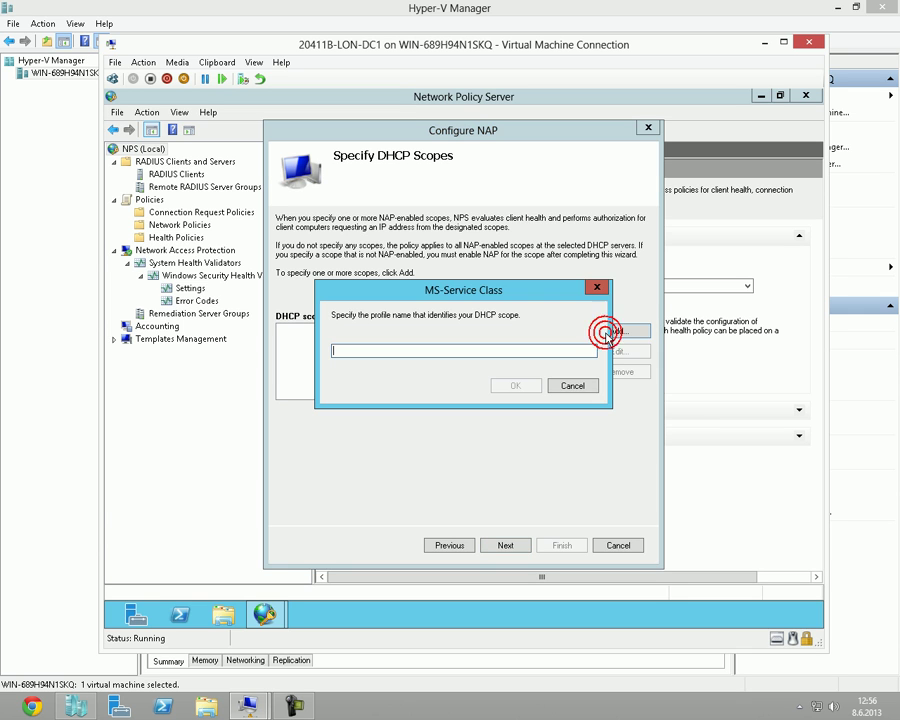
left_click(568, 387)
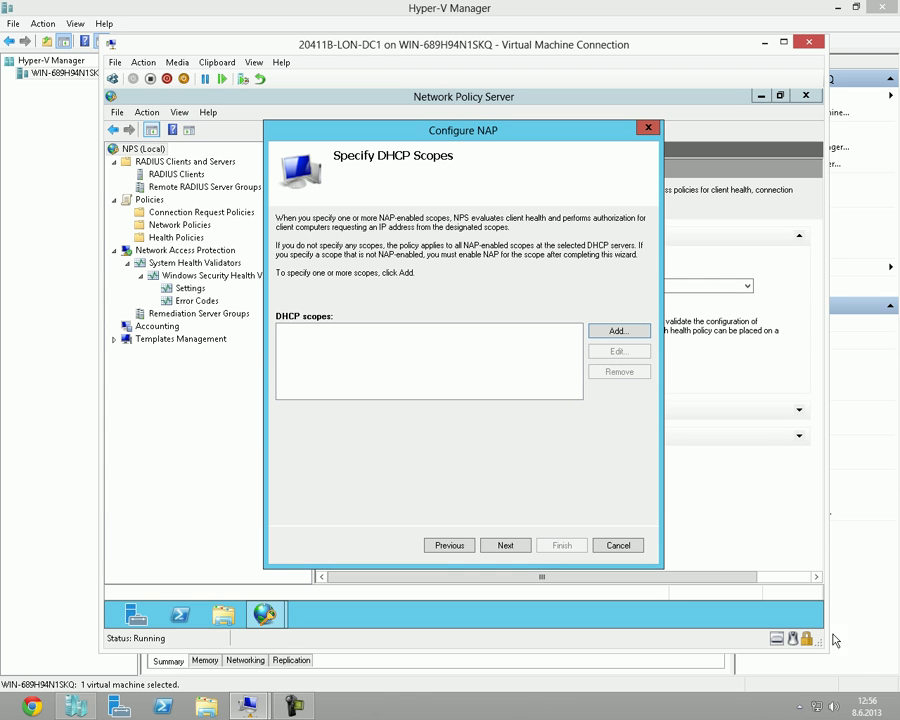
mouse_move(818, 626)
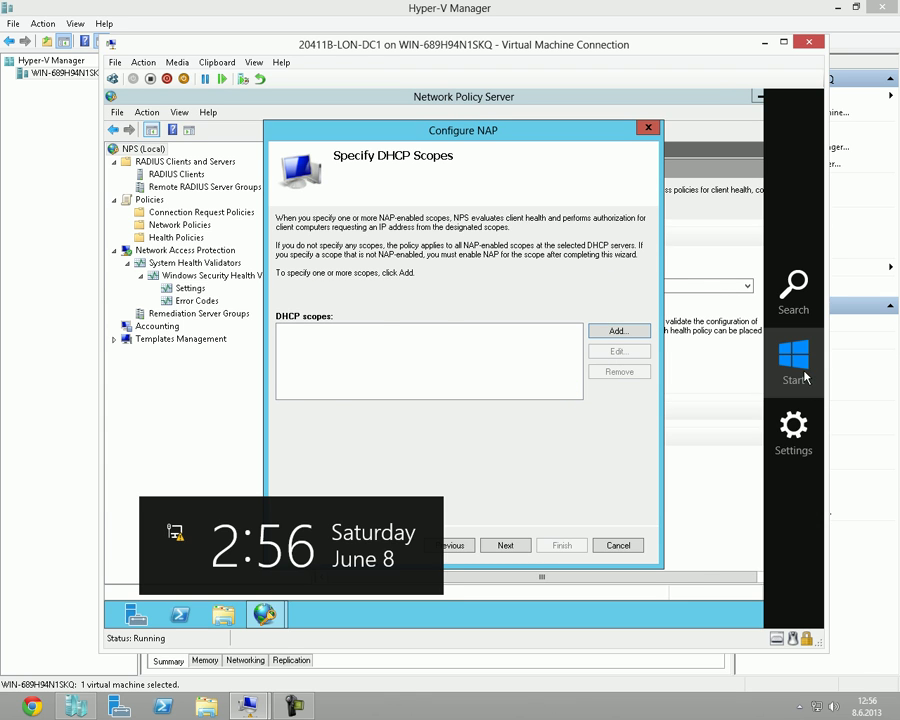
left_click(442, 336)
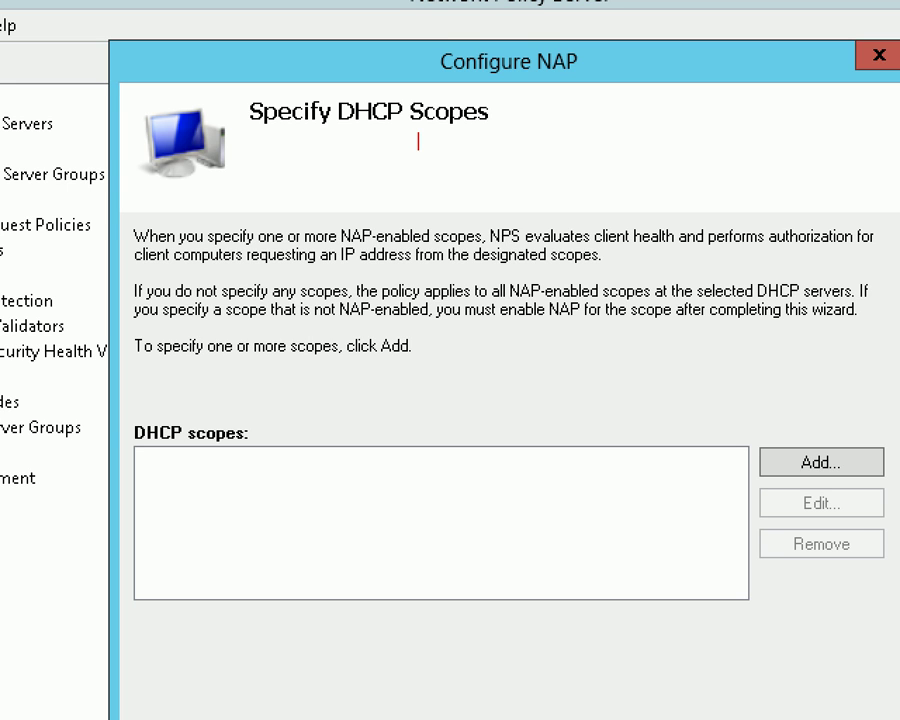
left_click(416, 160)
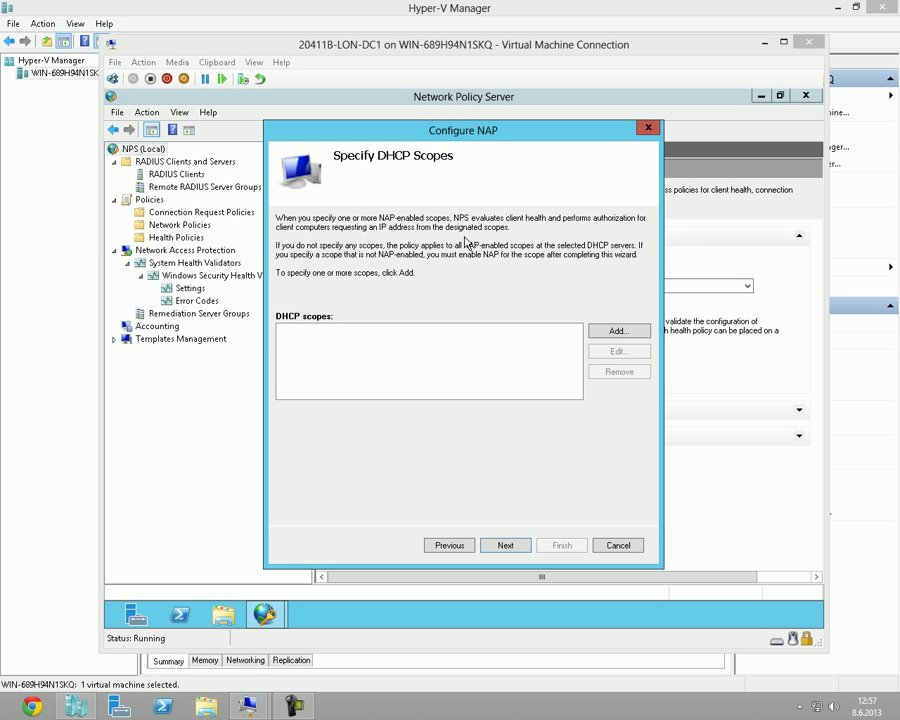
left_click(506, 545)
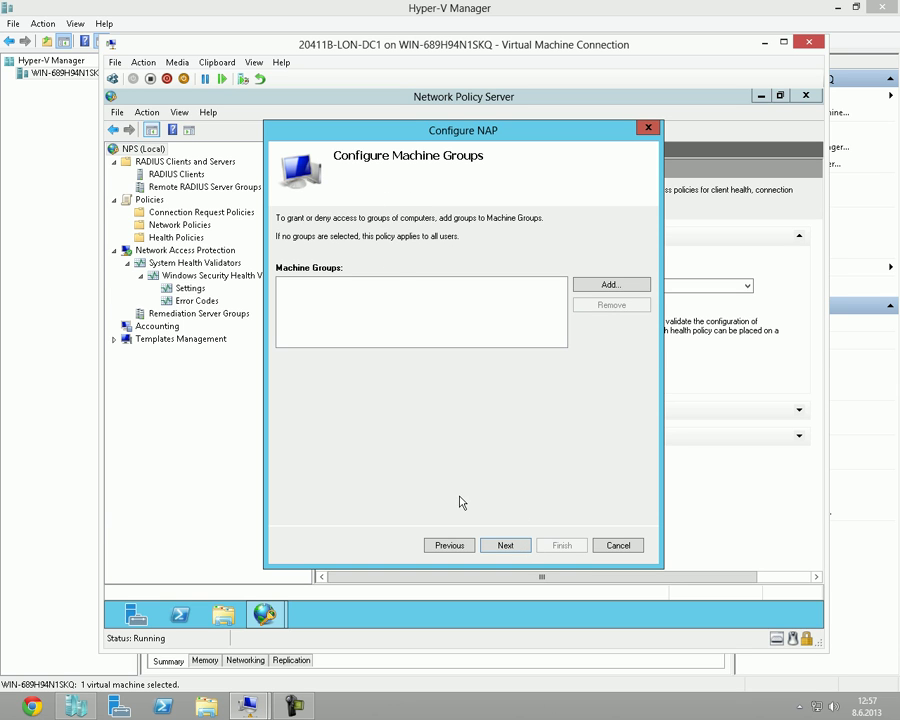
Try adding a machine group via Advanced Find Now and Check Names on 'a', then cancel.
left_click(500, 549)
left_click(618, 290)
left_click(318, 304)
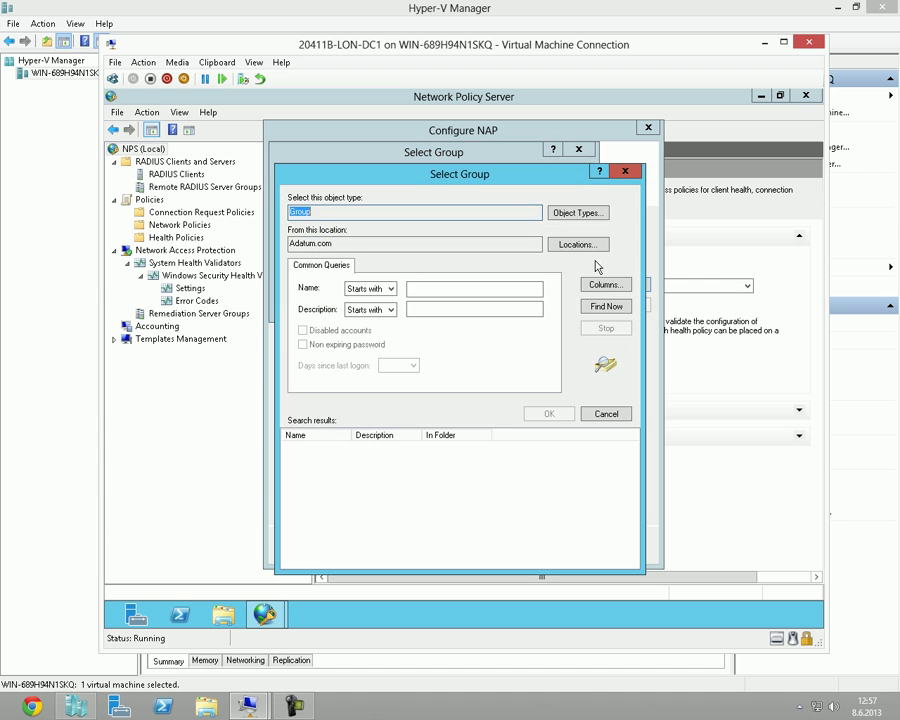
left_click(604, 305)
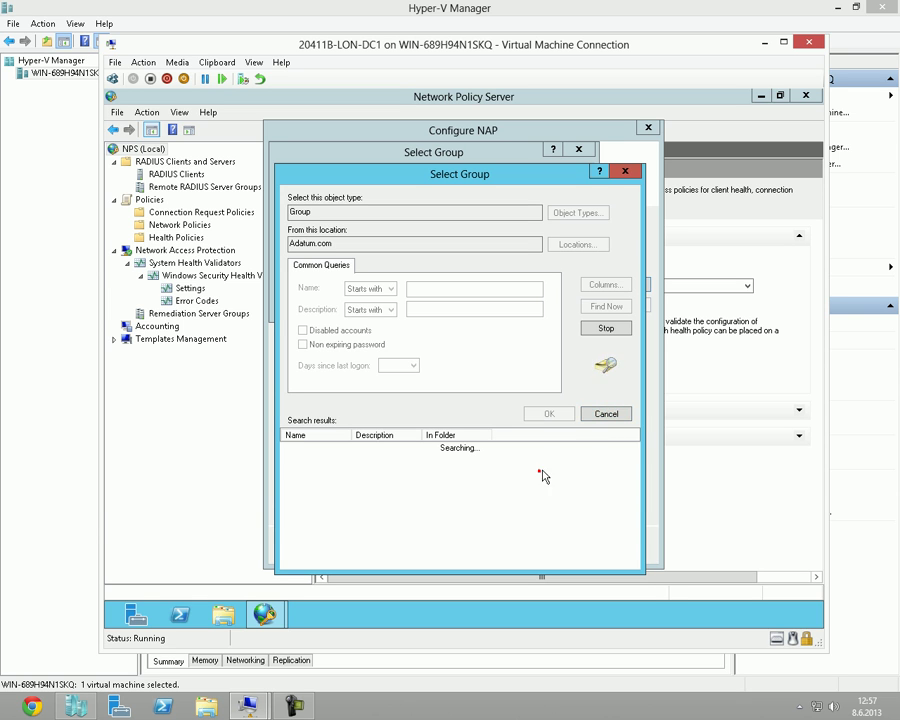
left_click(596, 415)
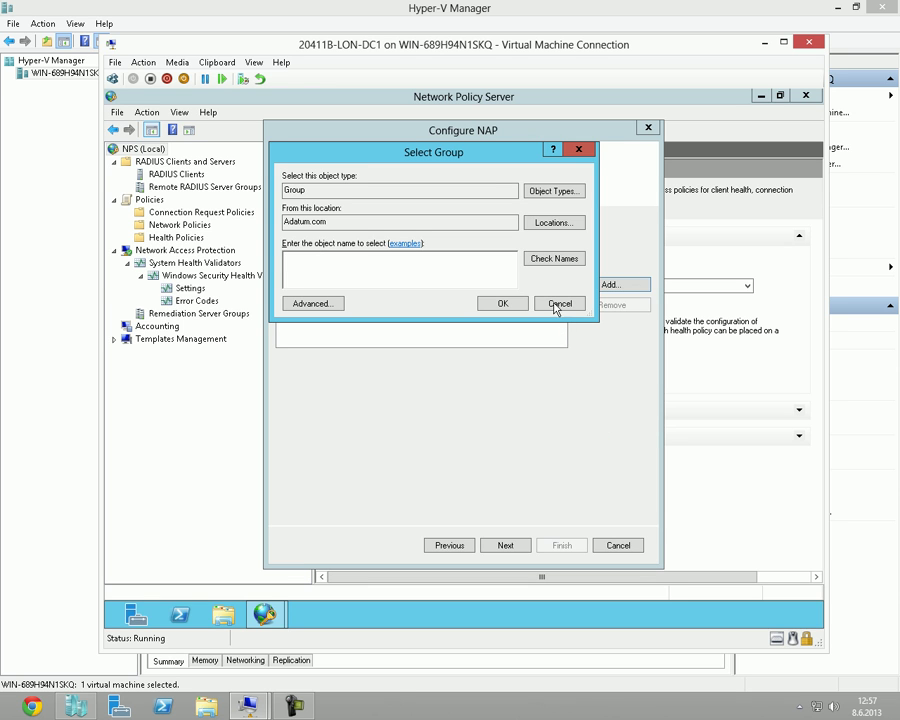
left_click(539, 194)
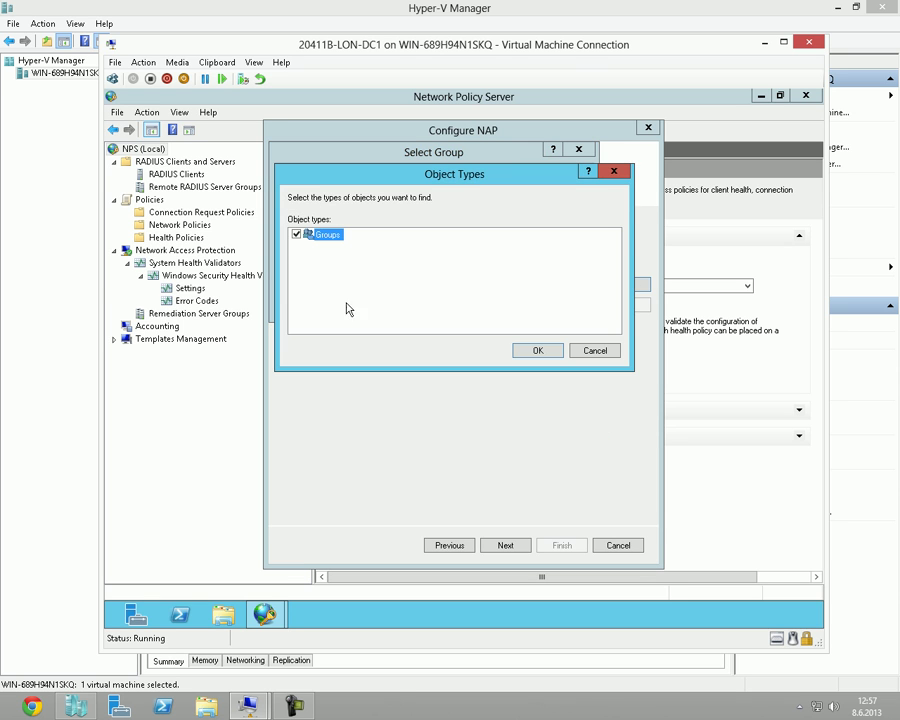
left_click(538, 351)
left_click(400, 266)
type("a")
left_click(508, 305)
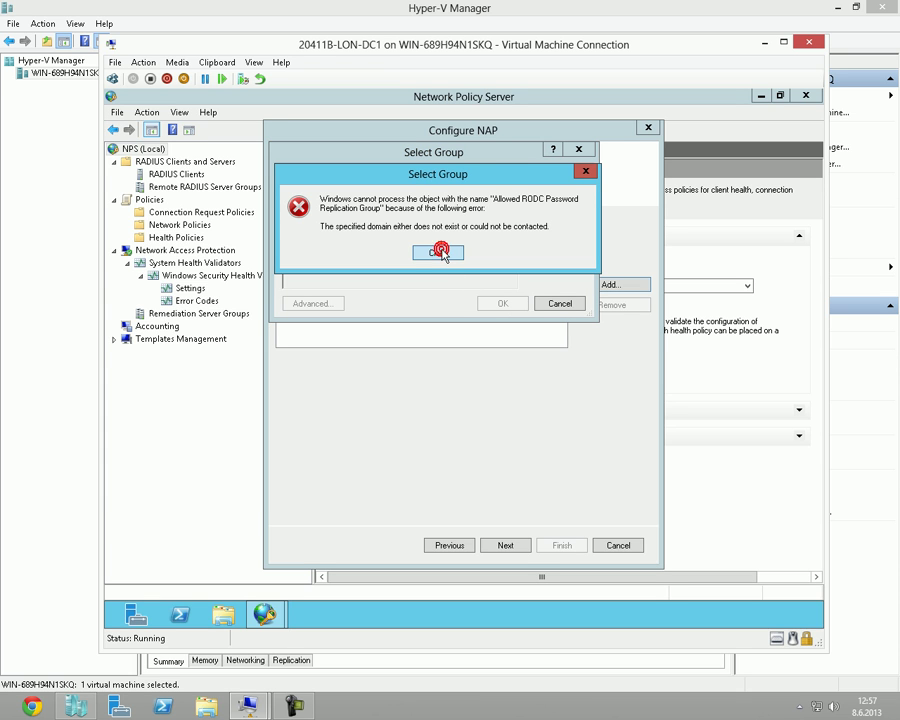
left_click(442, 254)
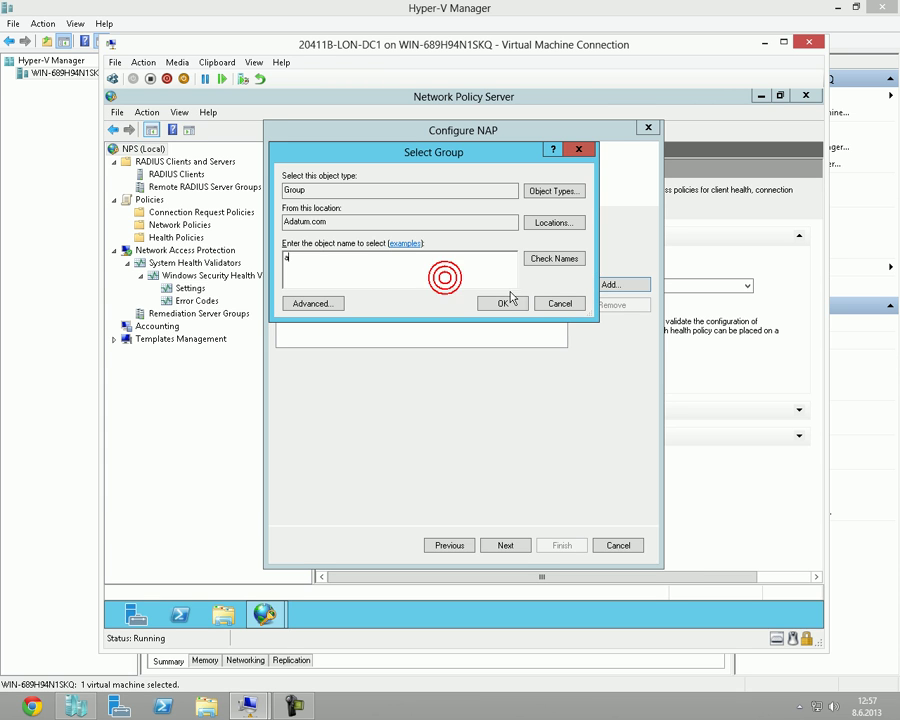
left_click(566, 305)
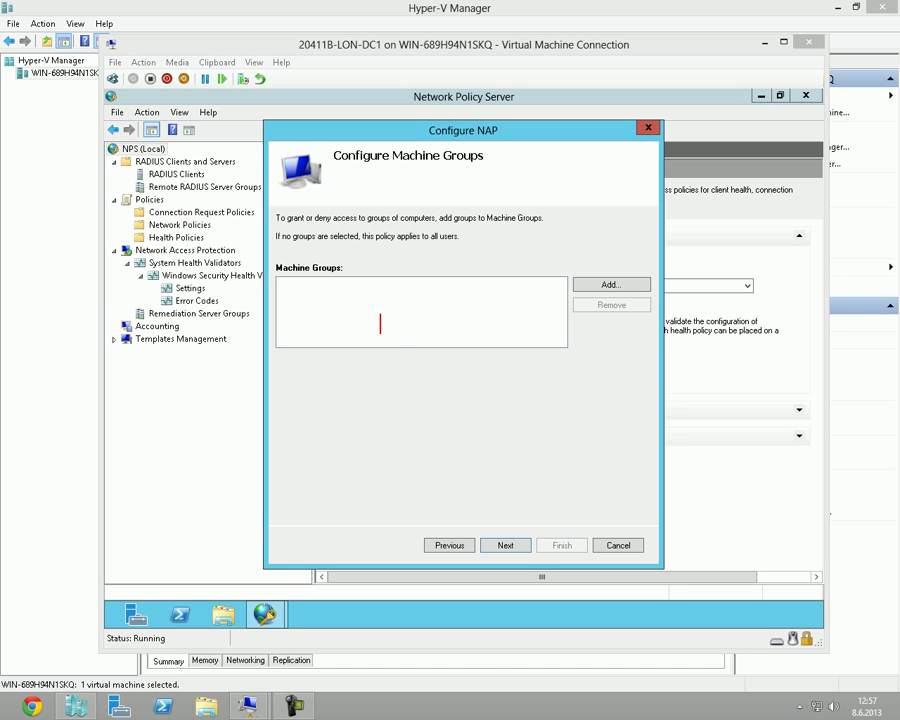
Note 'cl1' and 'cl2 nap', then continue to the remediation page with no machine groups.
type("cl1")
key("Return")
type("cl2  ")
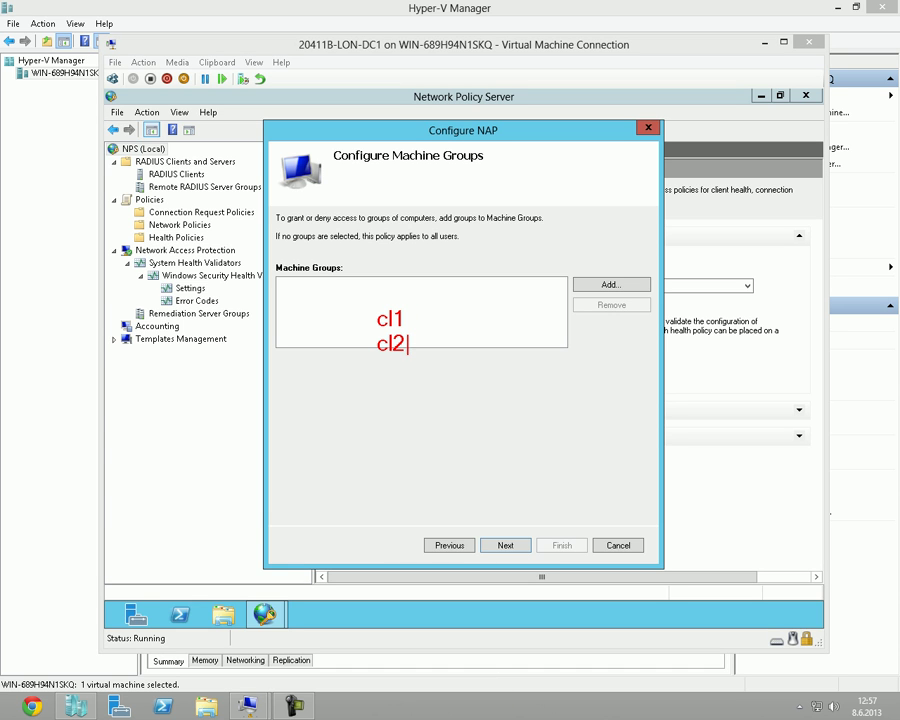
type("nap")
mouse_move(346, 305)
left_mouse_down()
mouse_move(430, 412)
mouse_move(441, 322)
mouse_move(390, 278)
left_mouse_up()
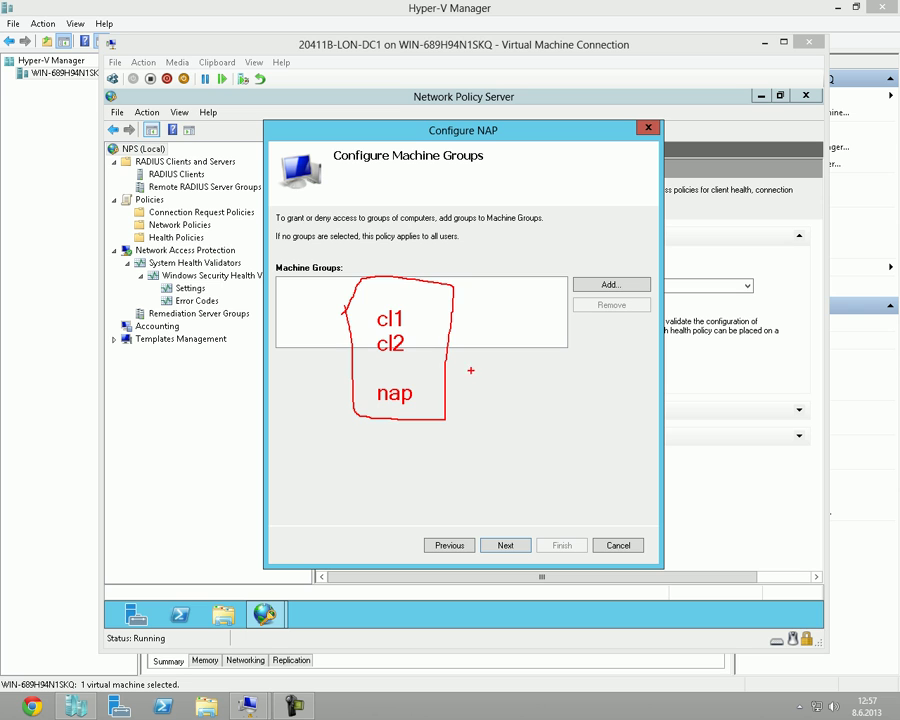
key("Escape")
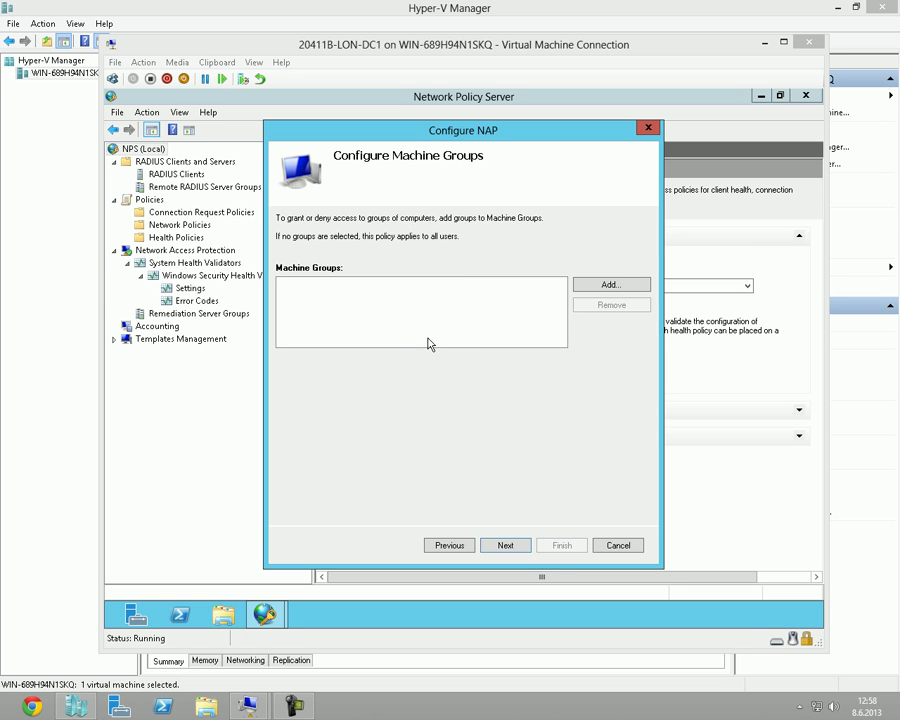
left_click(496, 540)
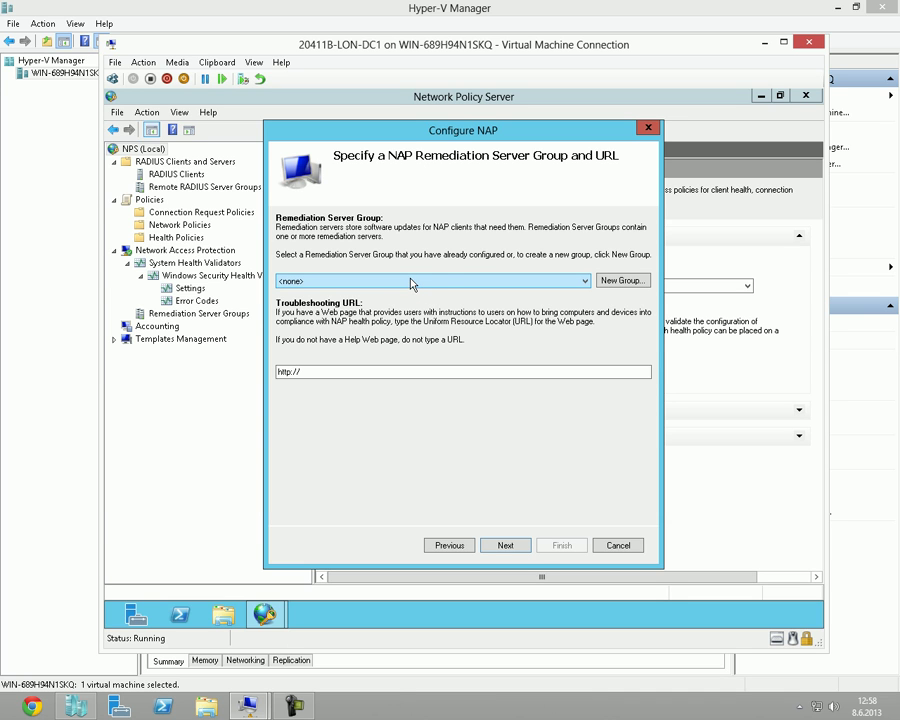
Select Doktor as the remediation server group.
left_click(578, 283)
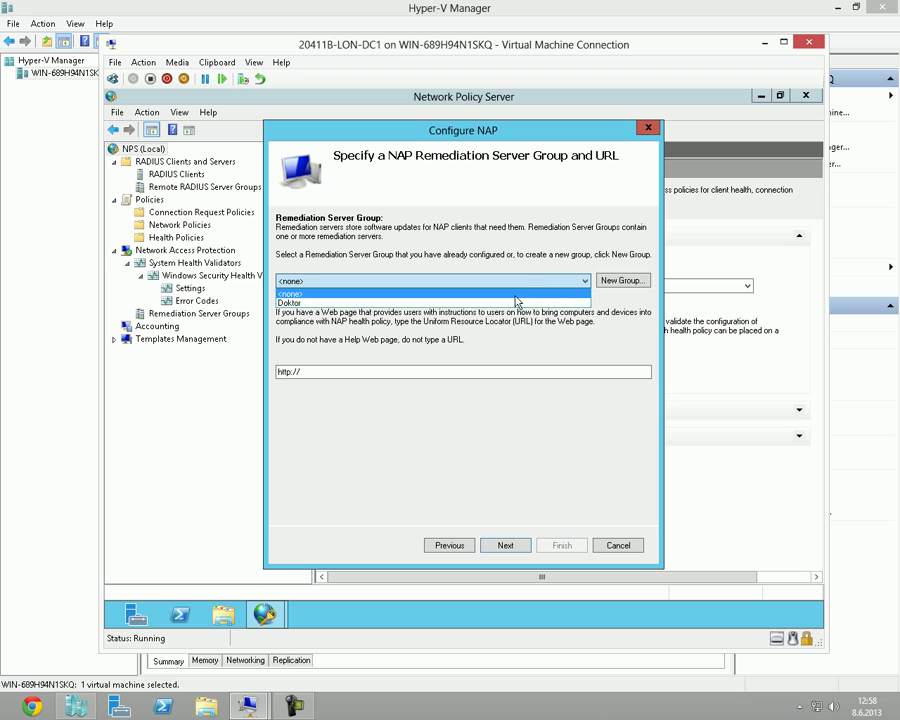
left_click(510, 302)
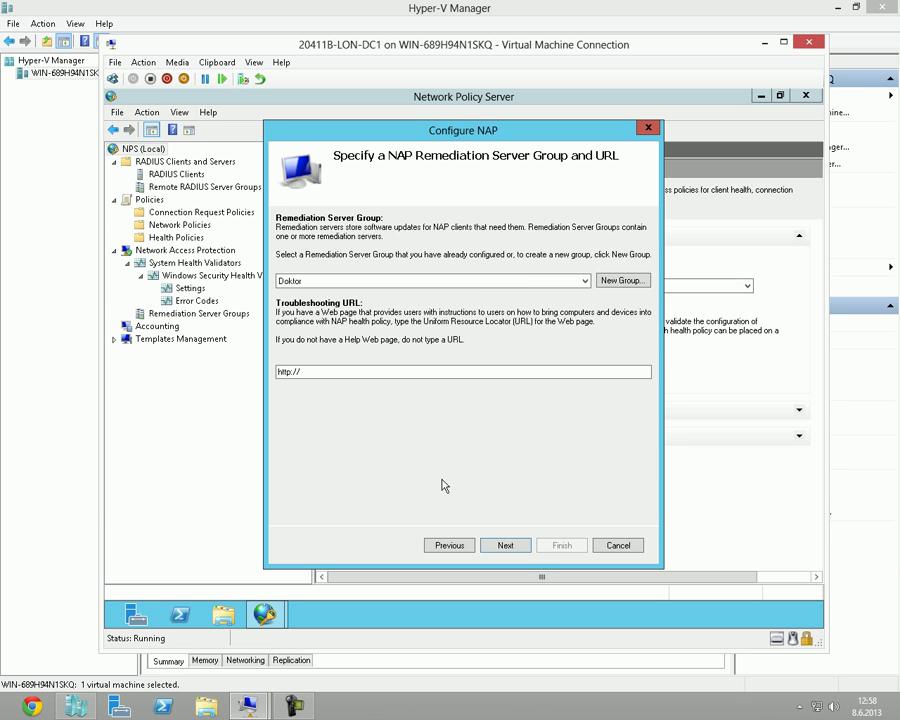
left_click(378, 375)
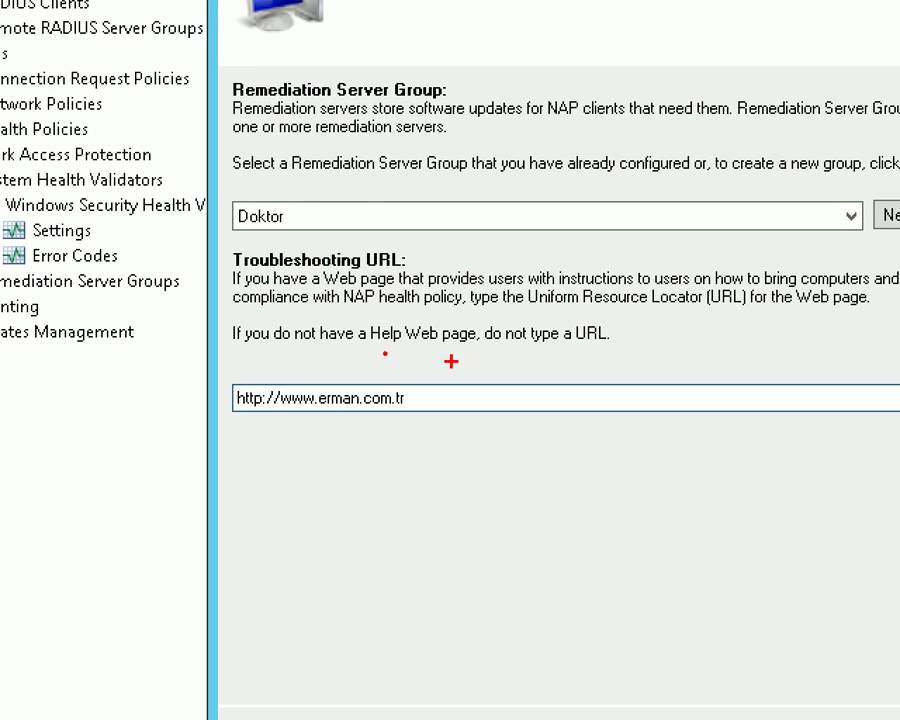
left_click(220, 187)
left_click_drag(217, 179, 444, 447)
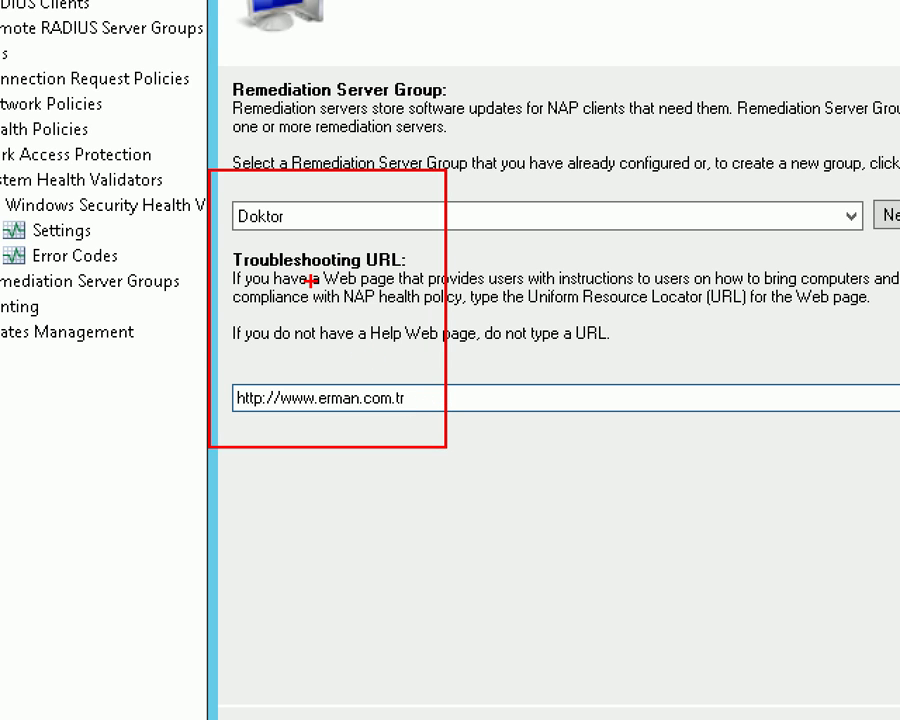
left_click_drag(290, 228, 330, 245)
left_click_drag(375, 352, 356, 384)
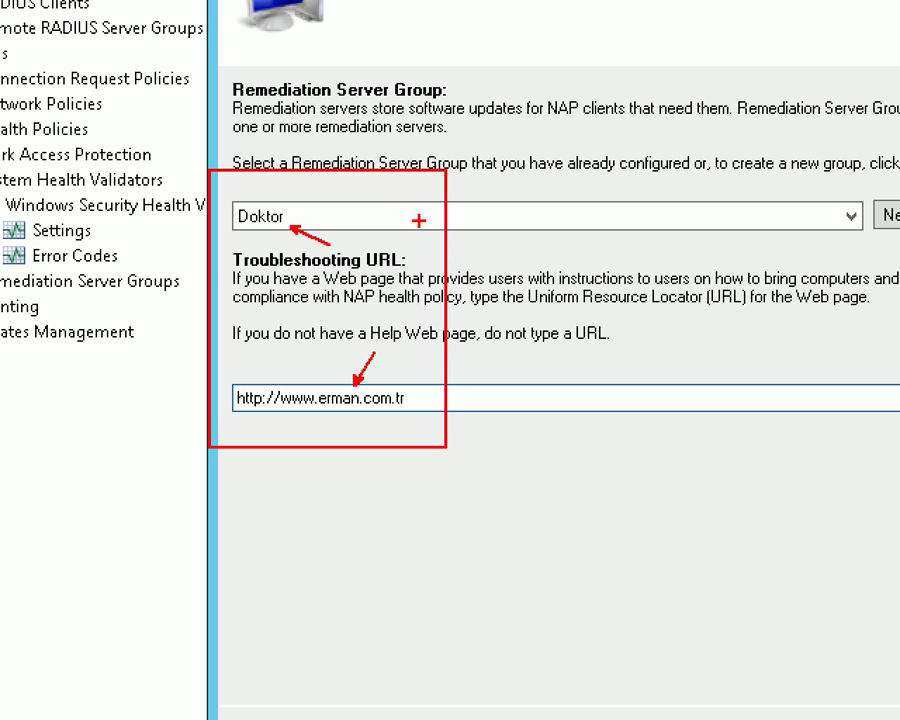
mouse_move(215, 376)
left_mouse_down()
mouse_move(290, 414)
mouse_move(420, 420)
left_mouse_up()
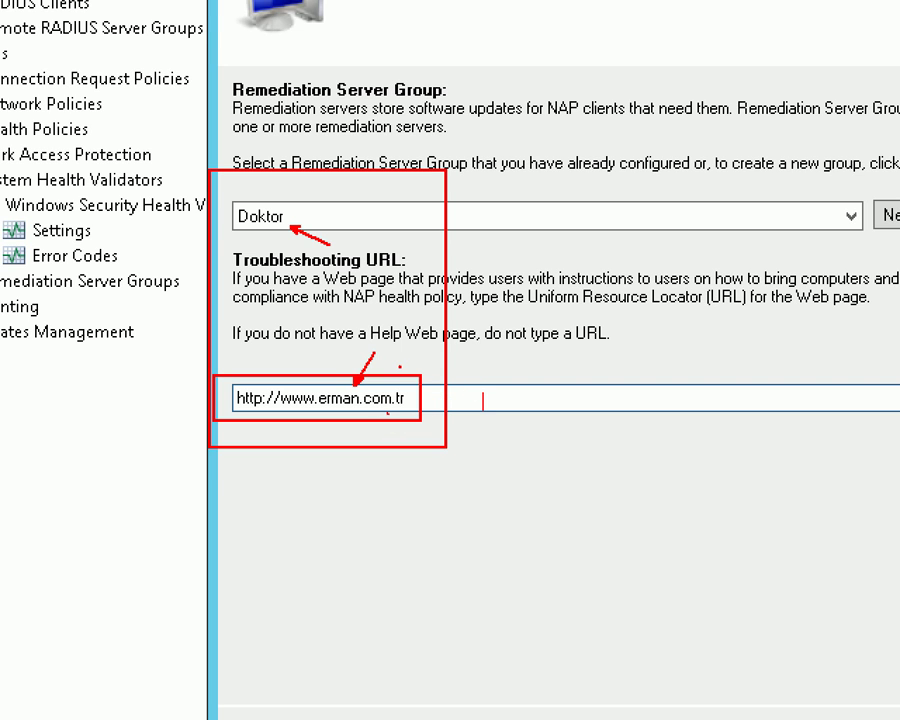
type("ap.html")
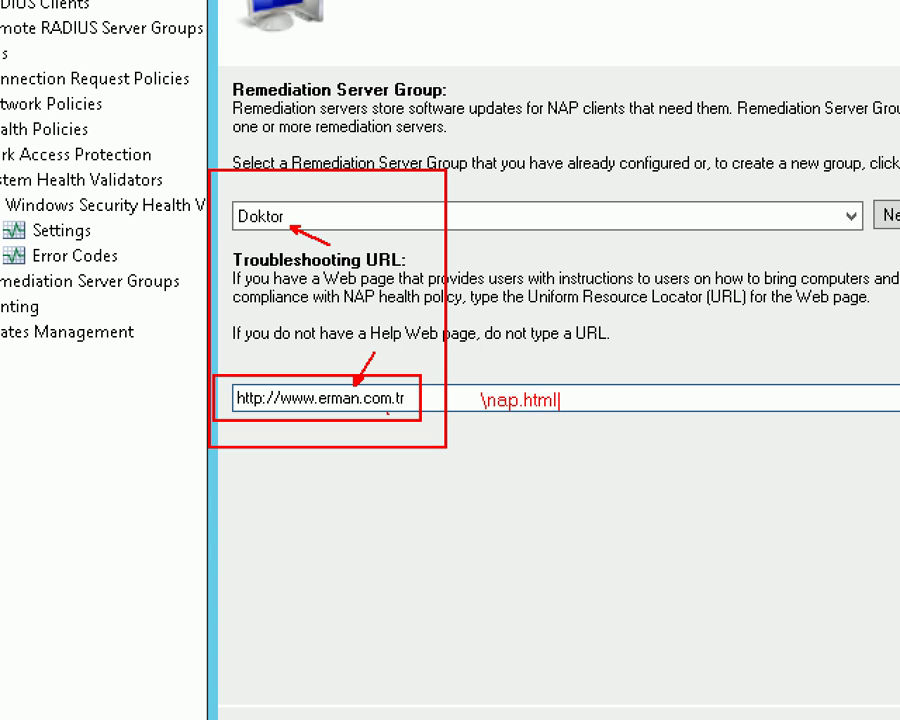
mouse_move(479, 428)
left_mouse_down()
mouse_move(740, 530)
mouse_move(697, 427)
left_mouse_up()
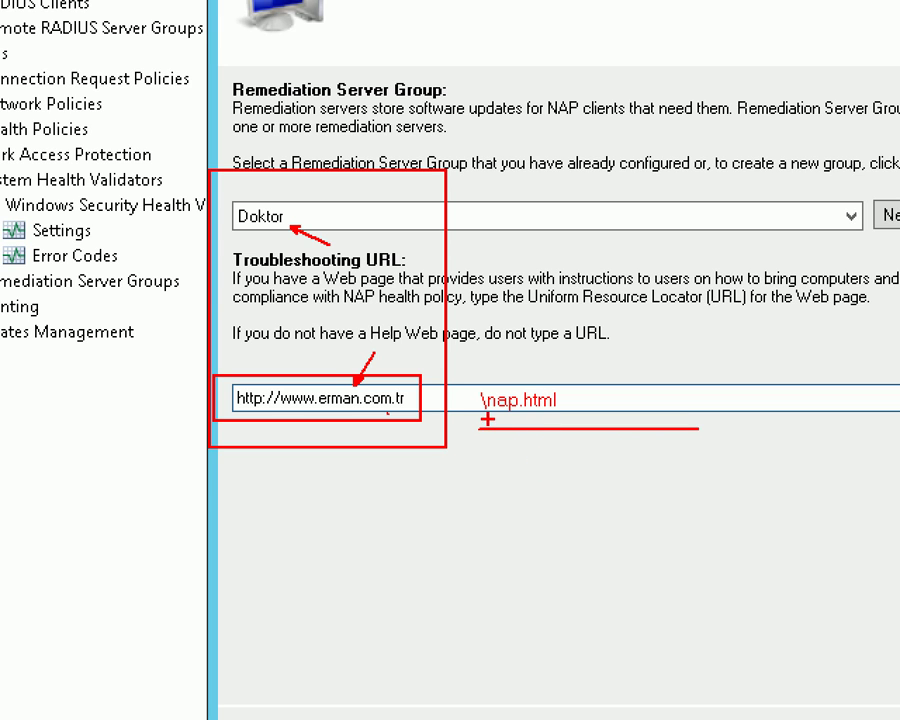
left_click_drag(548, 134, 388, 442)
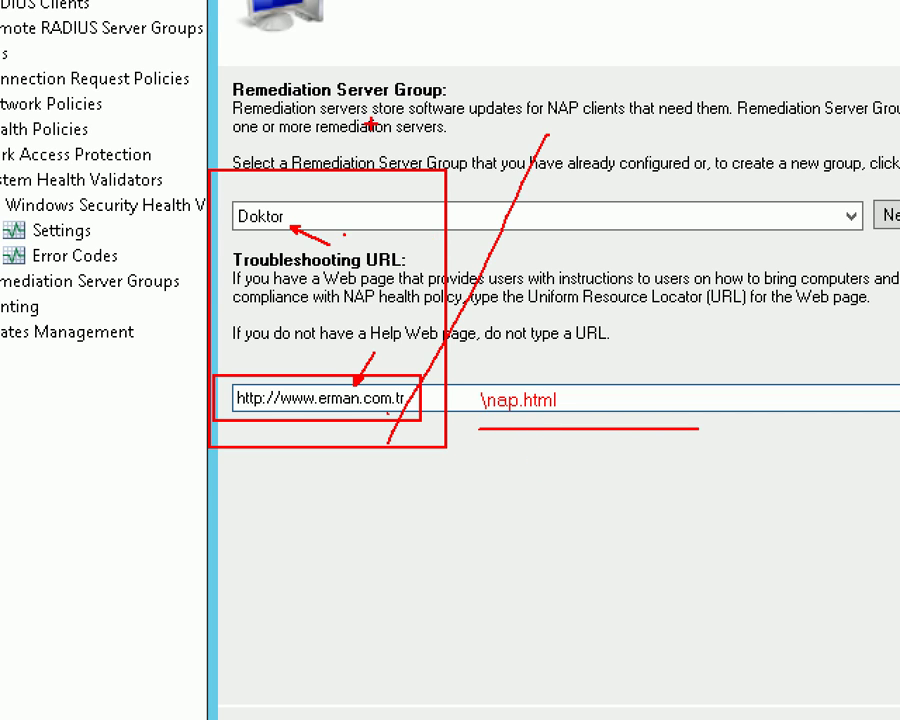
left_click_drag(375, 125, 550, 465)
key("Escape")
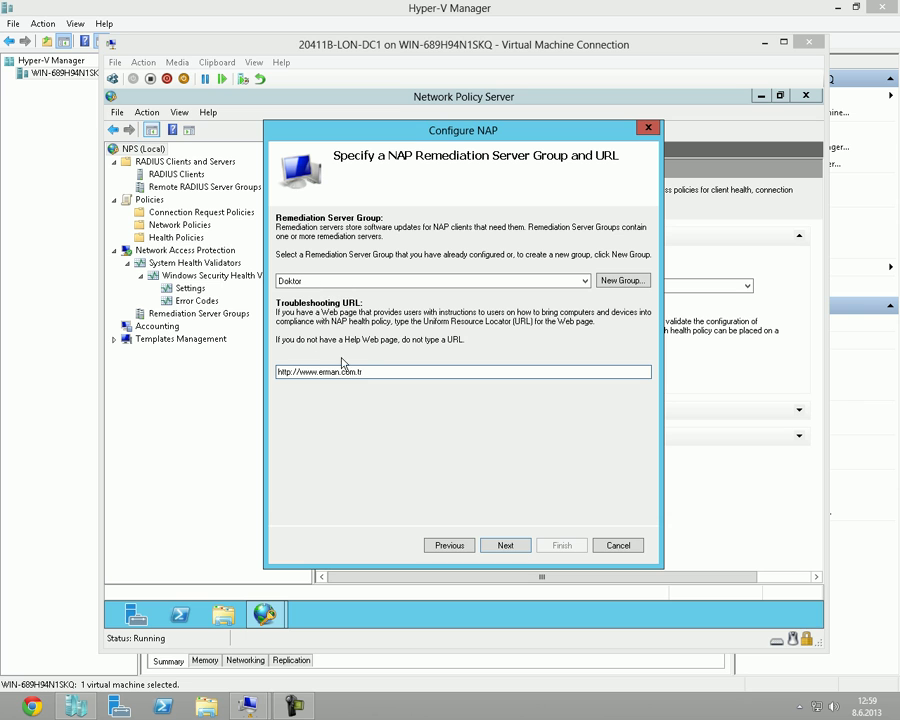
left_click(499, 545)
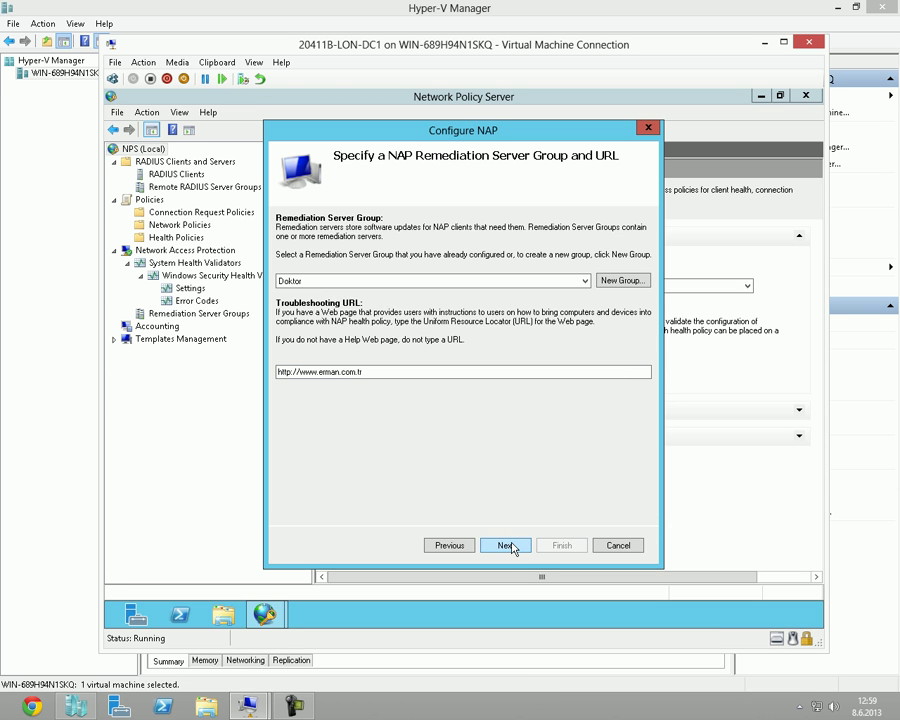
Advance to the Define NAP Health Policy page.
left_click(509, 545)
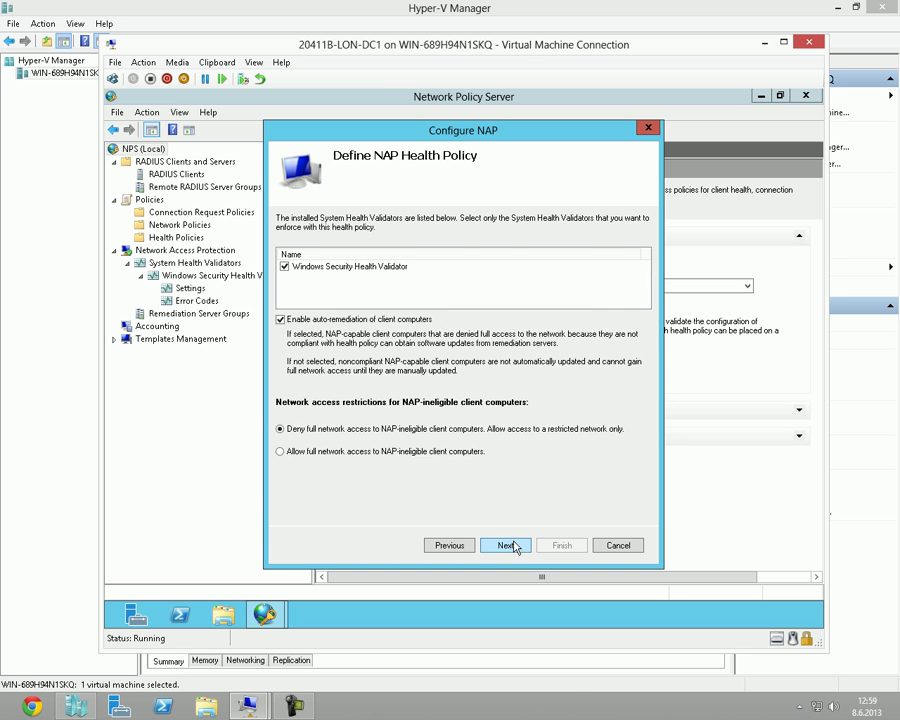
left_click(462, 540)
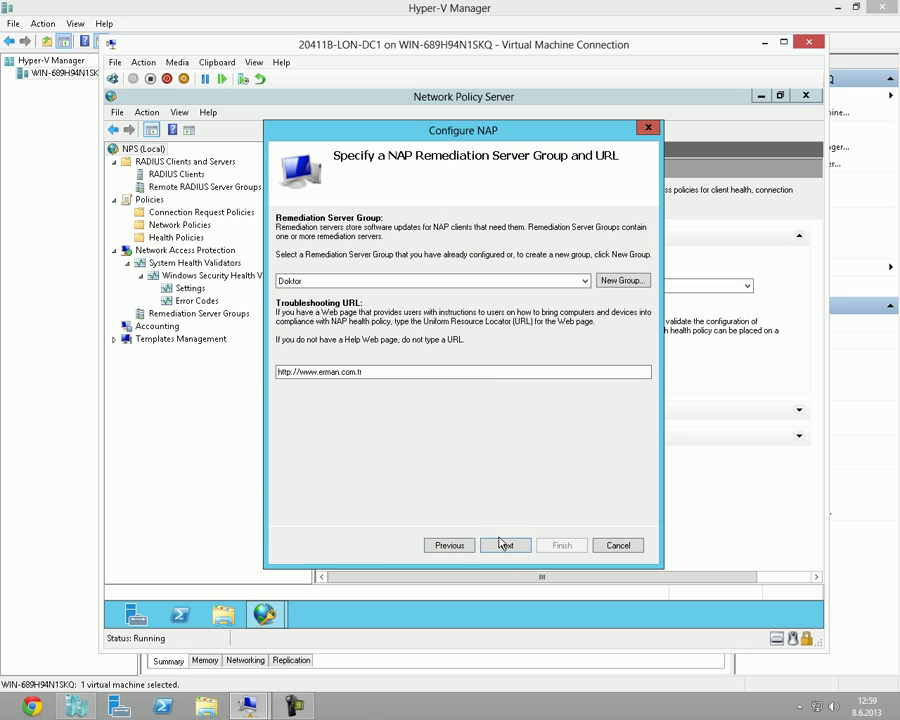
left_click(503, 546)
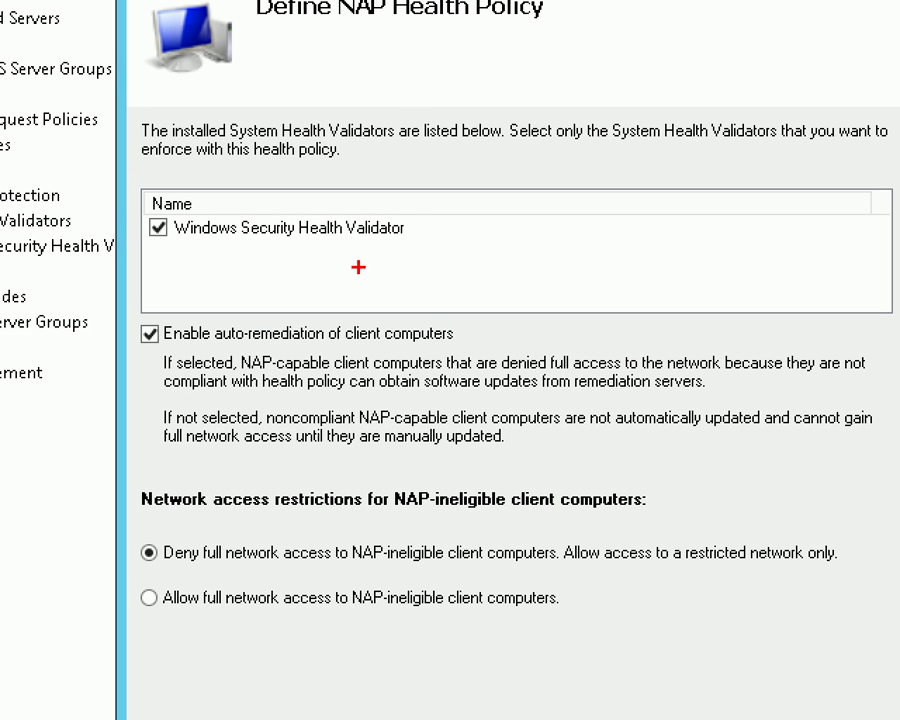
Review the health policy settings unchanged and proceed to the completion summary.
left_click_drag(132, 206, 423, 250)
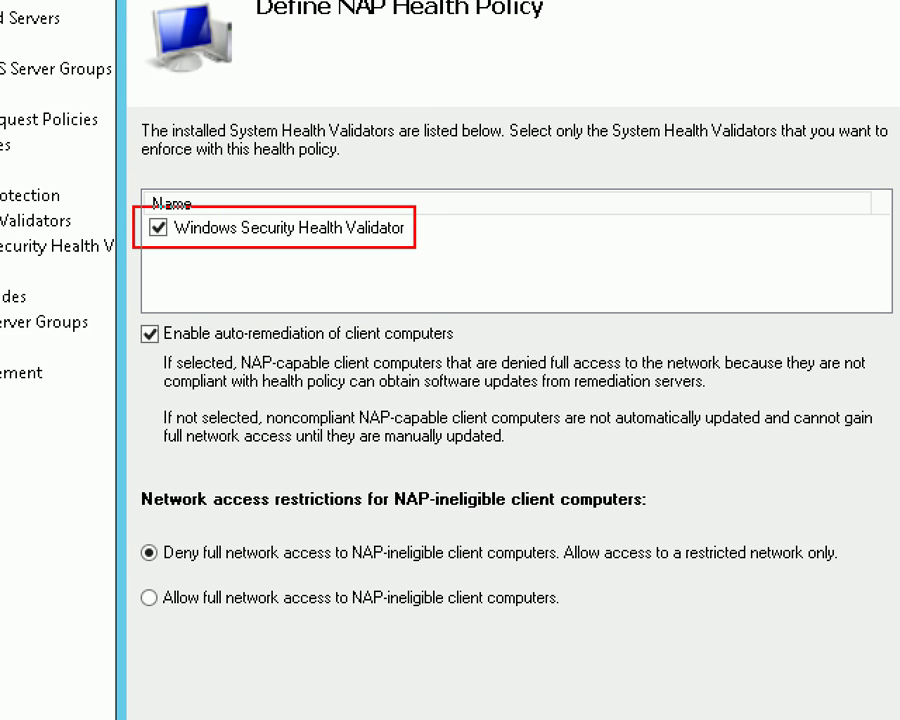
left_click_drag(146, 251, 161, 303)
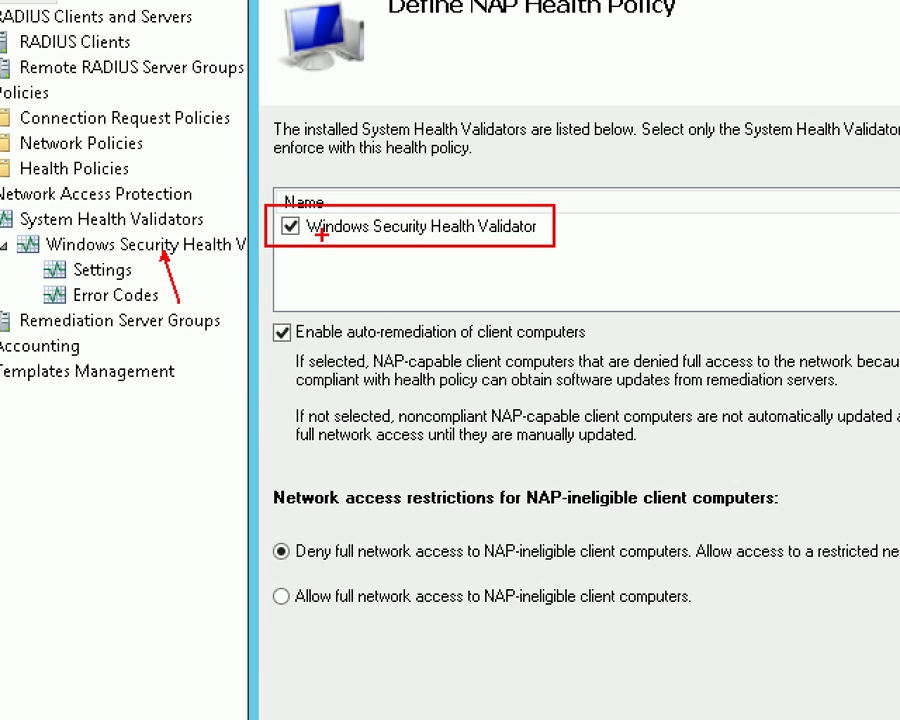
mouse_move(259, 214)
left_mouse_down()
mouse_move(314, 270)
mouse_move(342, 180)
left_mouse_up()
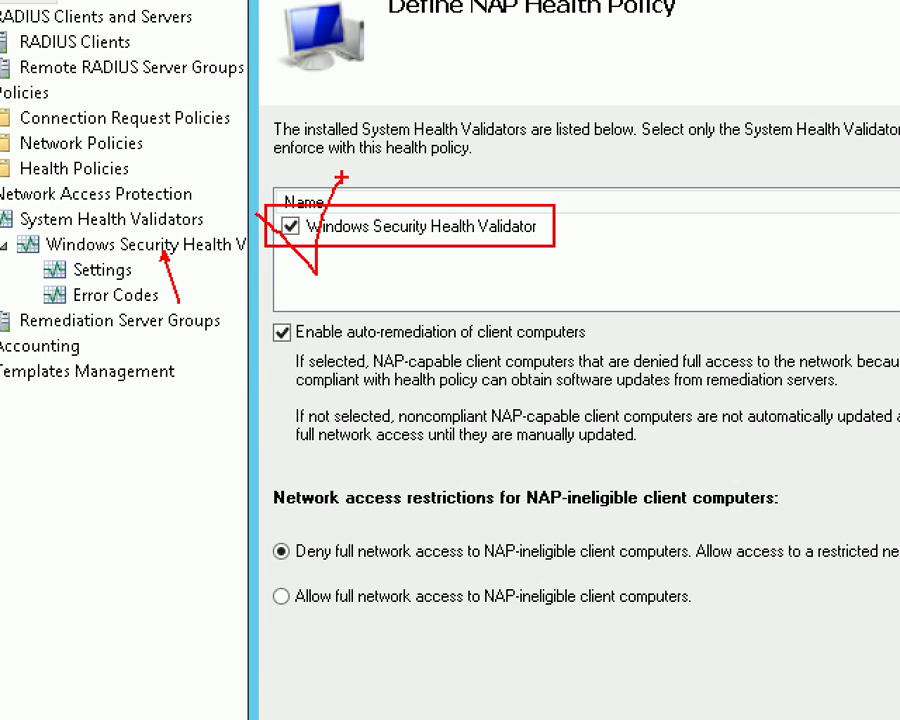
mouse_move(251, 312)
left_mouse_down()
mouse_move(270, 328)
mouse_move(452, 358)
mouse_move(616, 364)
mouse_move(616, 352)
left_mouse_up()
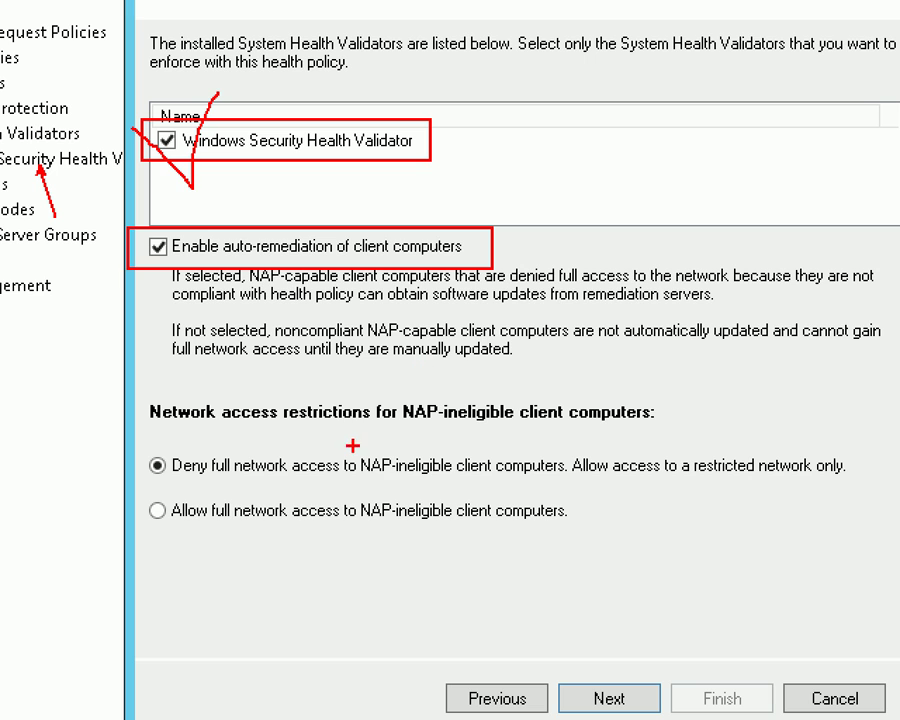
mouse_move(140, 436)
left_mouse_down()
mouse_move(335, 482)
mouse_move(575, 489)
left_mouse_up()
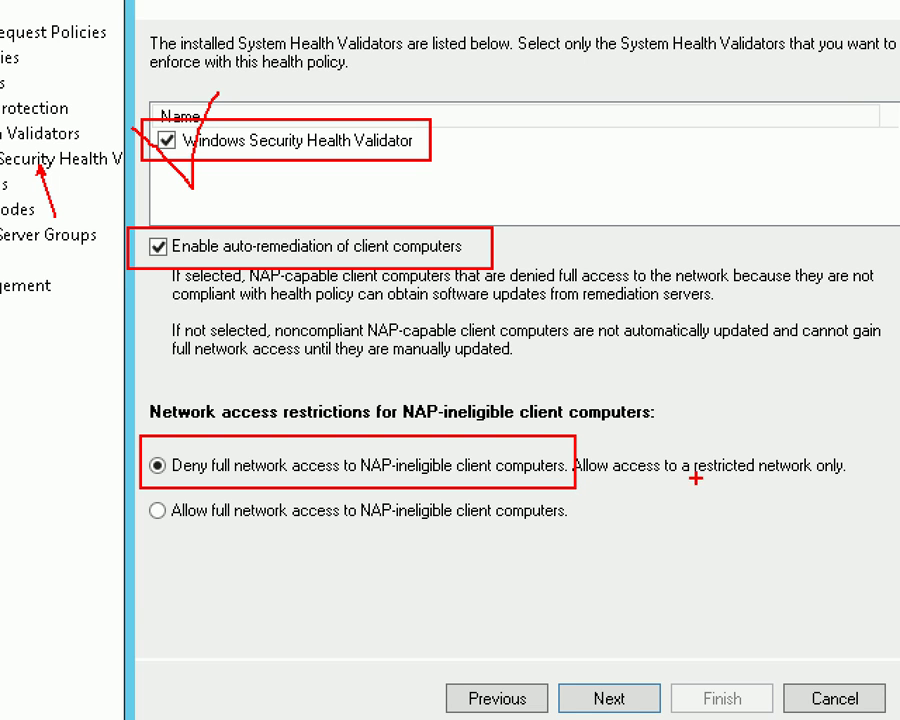
left_click_drag(687, 487, 899, 486)
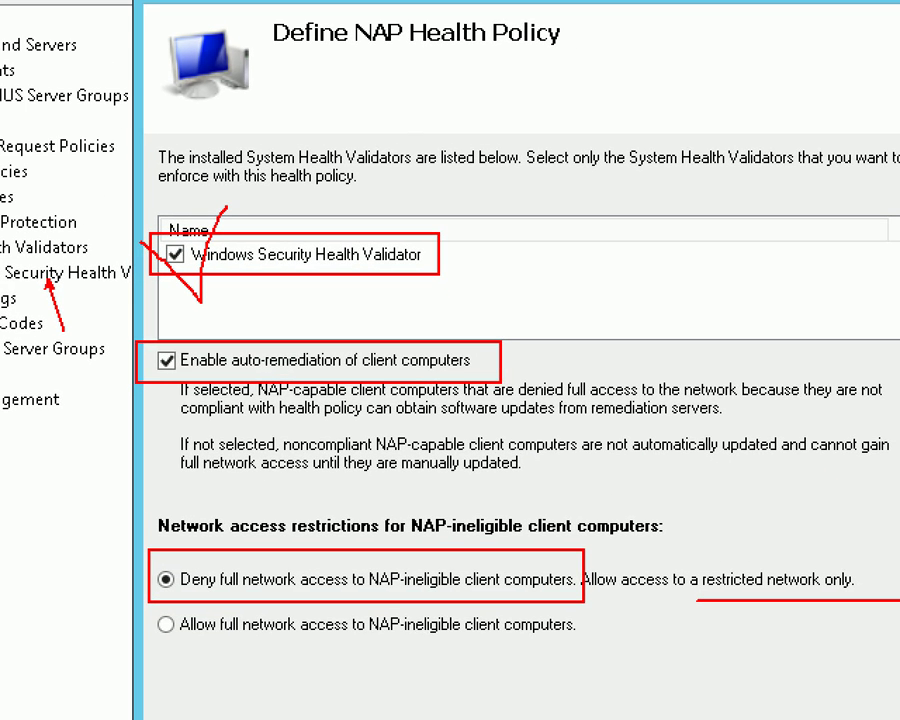
left_click(416, 204)
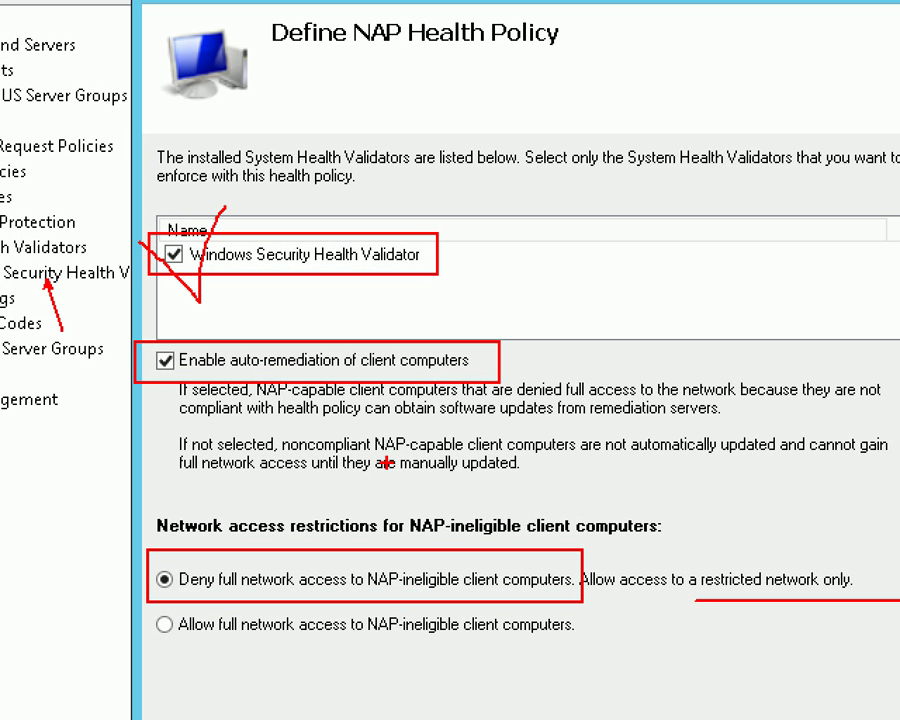
mouse_move(155, 622)
left_mouse_down()
mouse_move(165, 641)
mouse_move(187, 604)
left_mouse_up()
key("Escape")
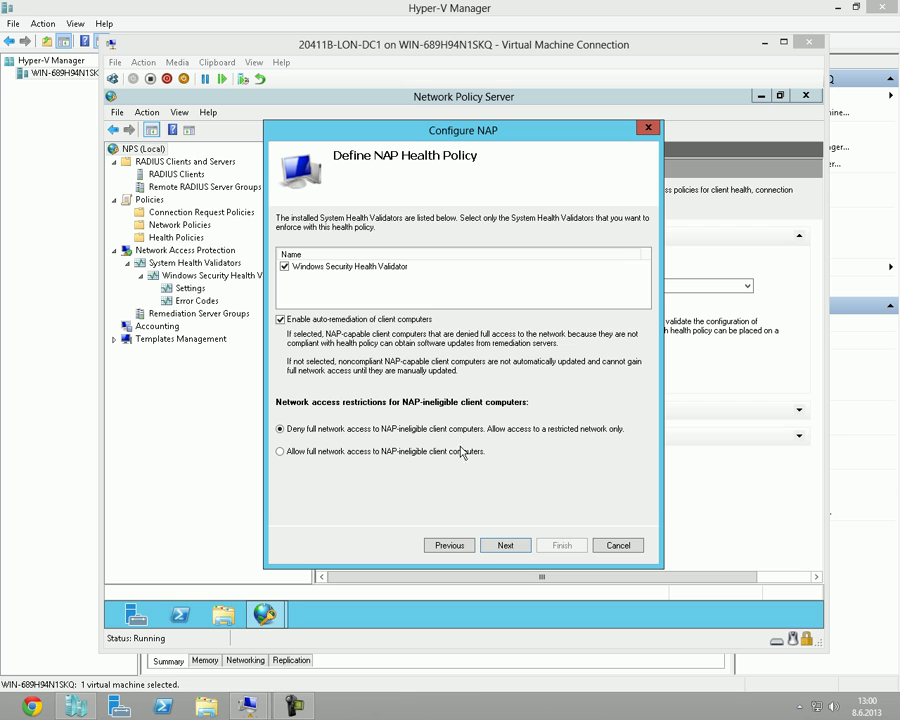
left_click(512, 546)
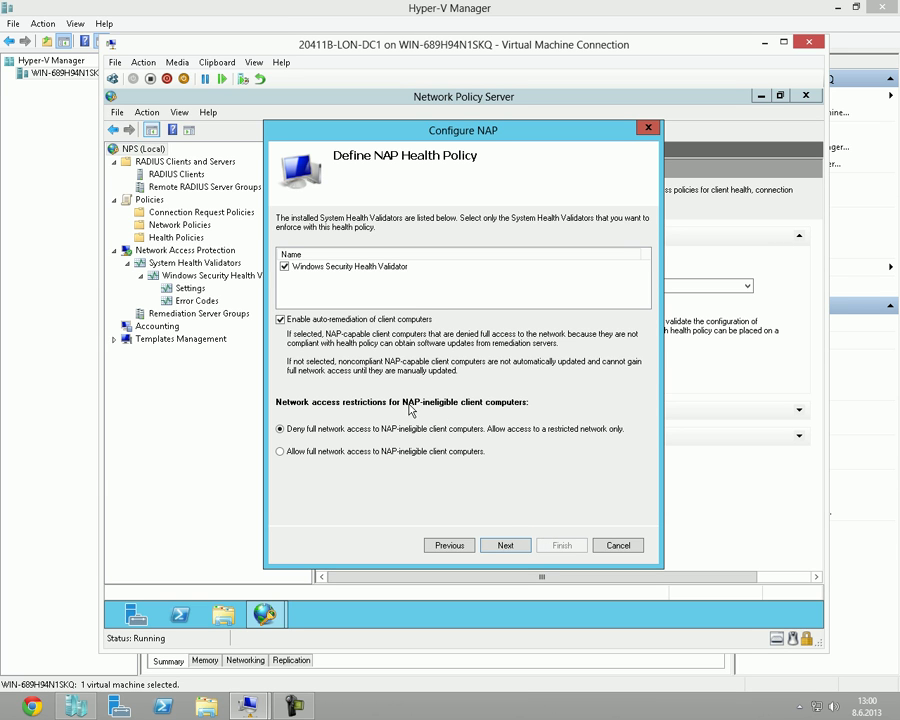
left_click(509, 550)
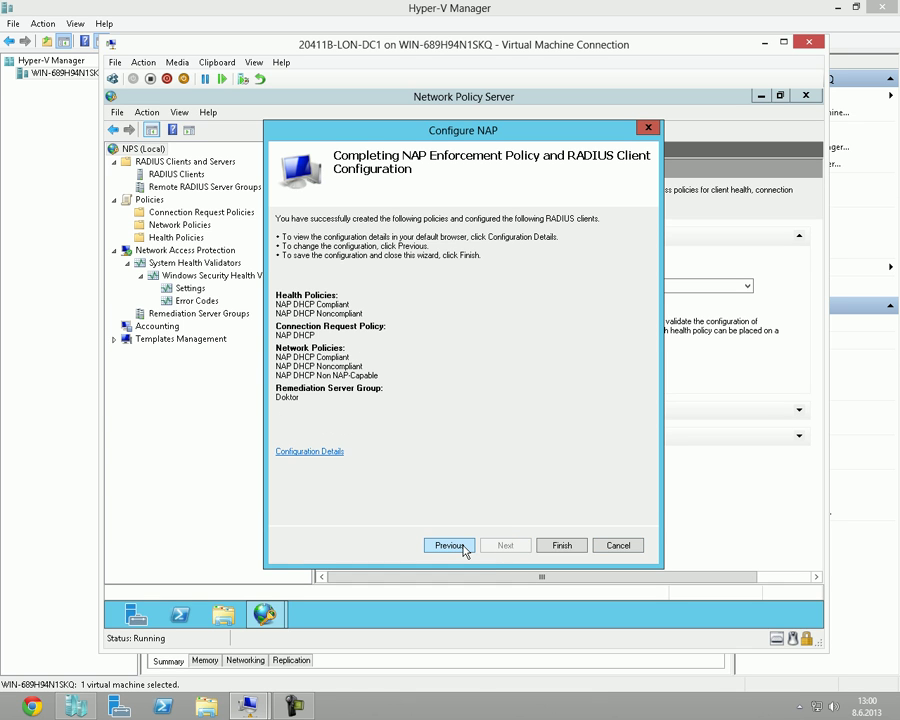
Complete the NAP wizard and list NAP DHCP Compliant, Noncompliant and Non NAP-Capable policies.
left_click(463, 548)
left_click(503, 545)
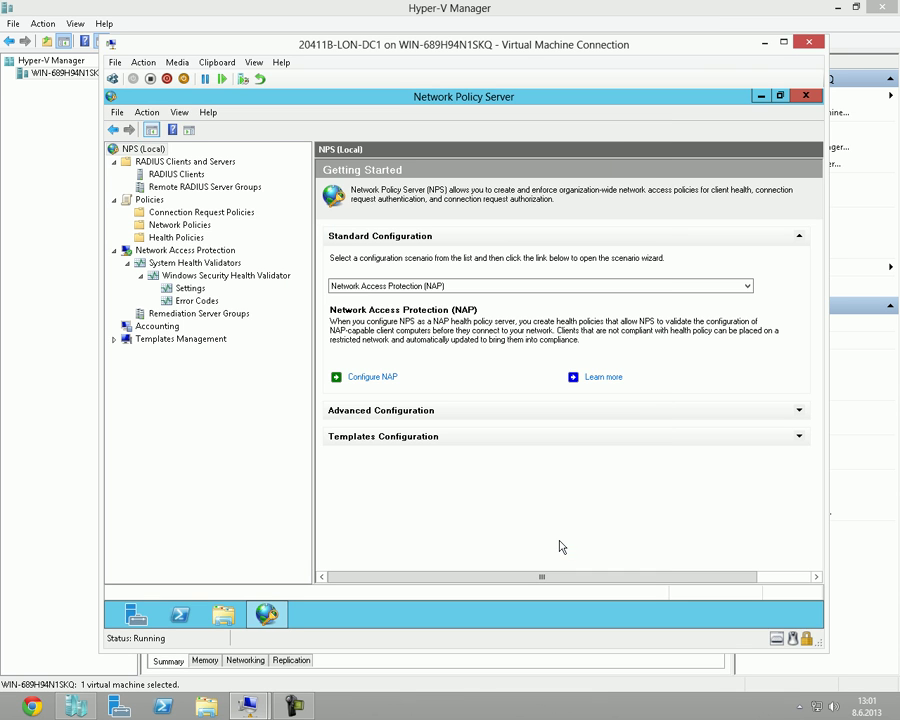
left_click(180, 225)
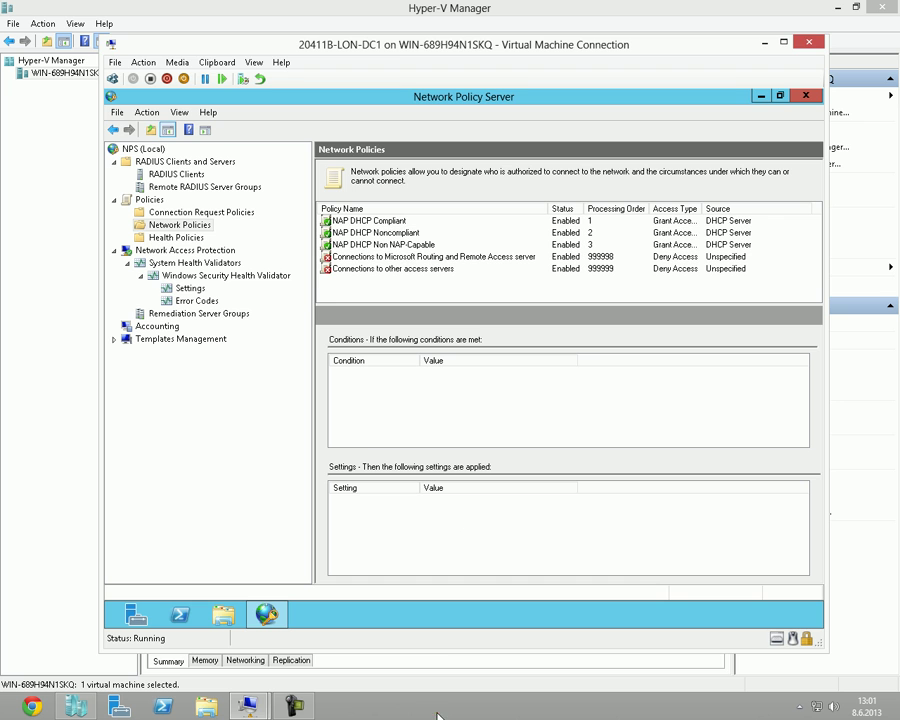
Inspect NAP DHCP Non NAP-Capable's Overview, Conditions and Constraints tabs, then close it unchanged.
double_click(410, 244)
left_click(214, 122)
left_click(164, 121)
left_click(136, 122)
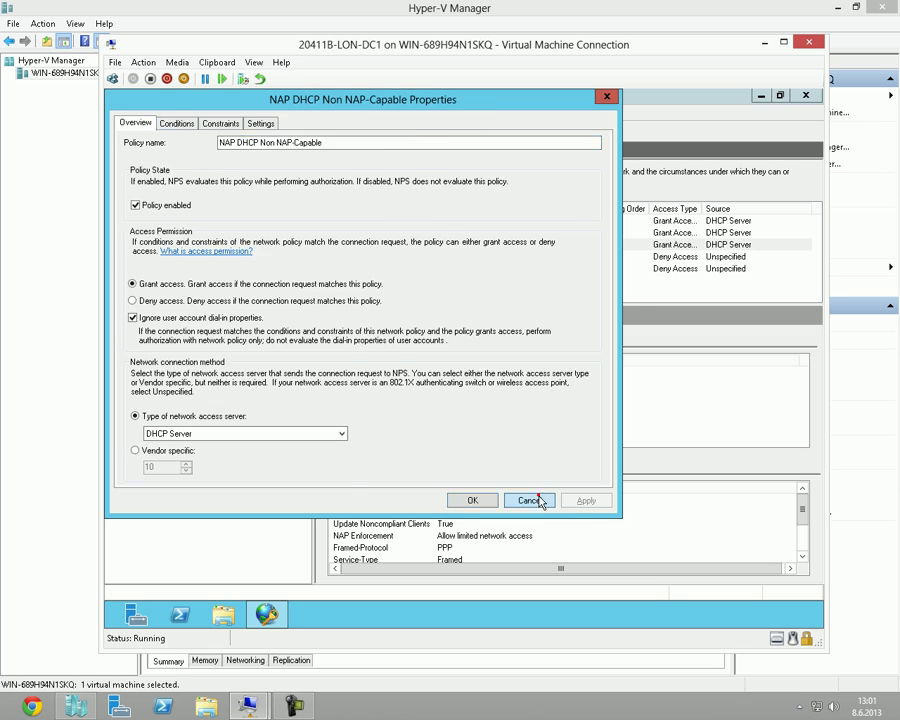
left_click(529, 499)
left_click(525, 299)
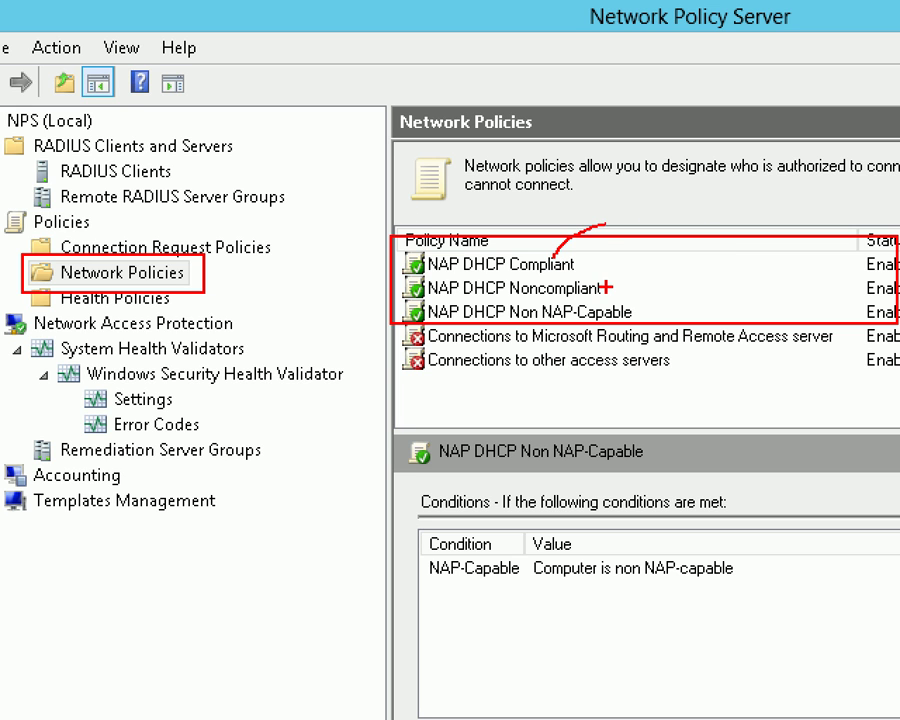
Review the policy list columns and select NAP DHCP Compliant to show its details.
left_click_drag(605, 289, 660, 285)
mouse_move(600, 297)
left_mouse_down()
mouse_move(515, 300)
mouse_move(672, 345)
mouse_move(577, 300)
left_mouse_up()
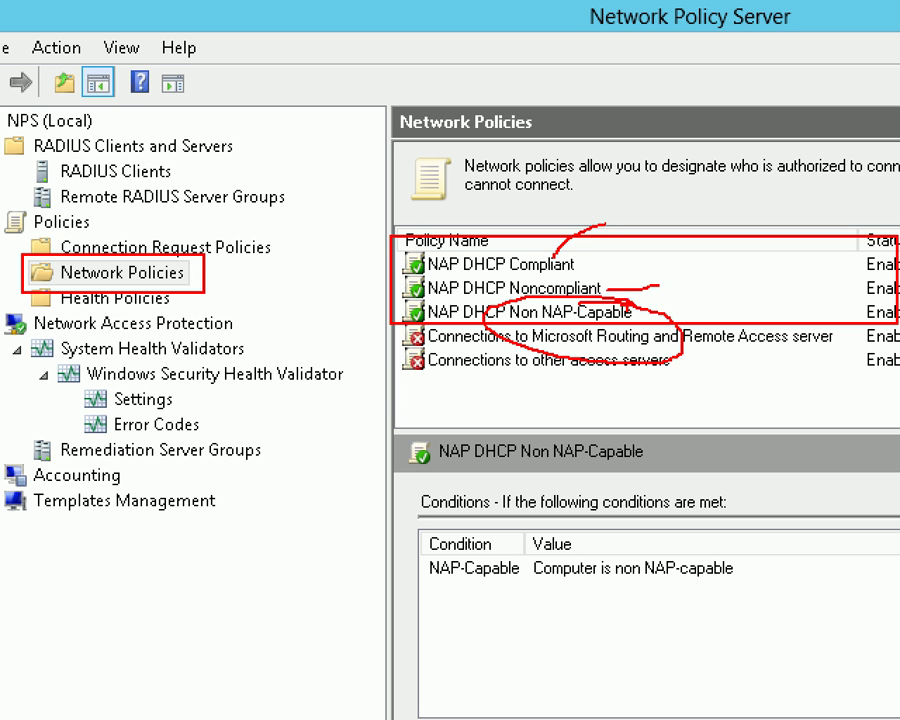
left_click_drag(663, 307, 736, 311)
mouse_move(584, 264)
left_mouse_down()
mouse_move(640, 265)
mouse_move(660, 289)
mouse_move(731, 288)
mouse_move(795, 302)
left_mouse_up()
left_click_drag(675, 309, 795, 305)
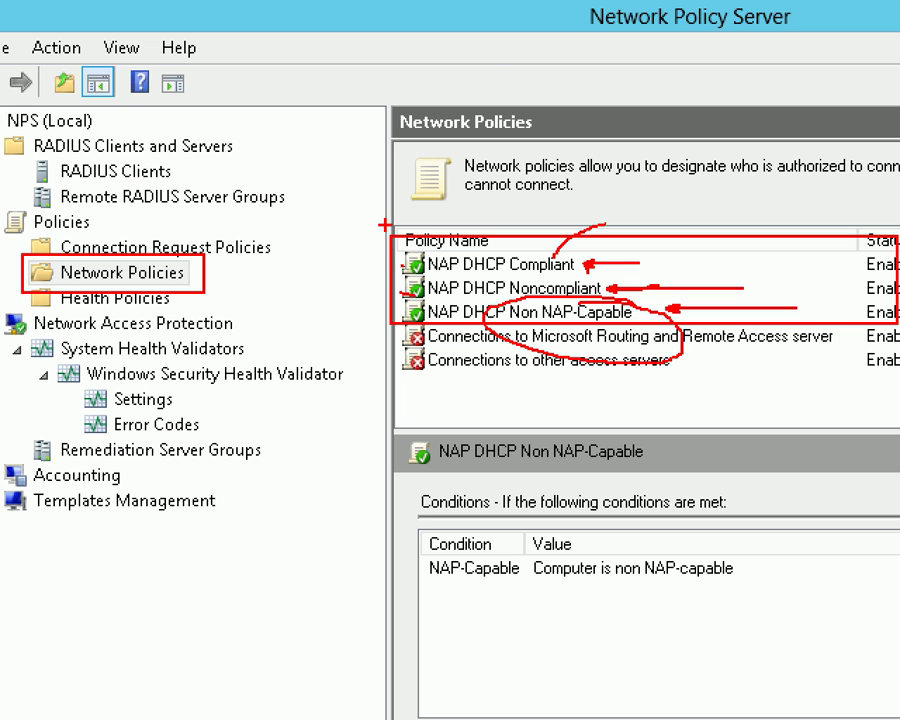
type("xp sp2")
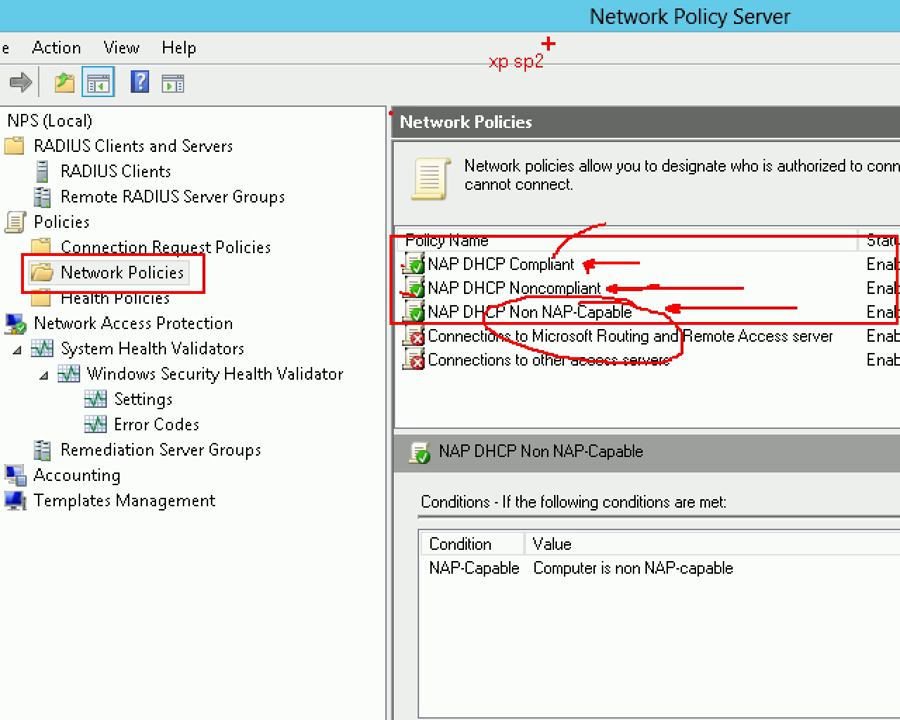
left_click_drag(472, 30, 595, 98)
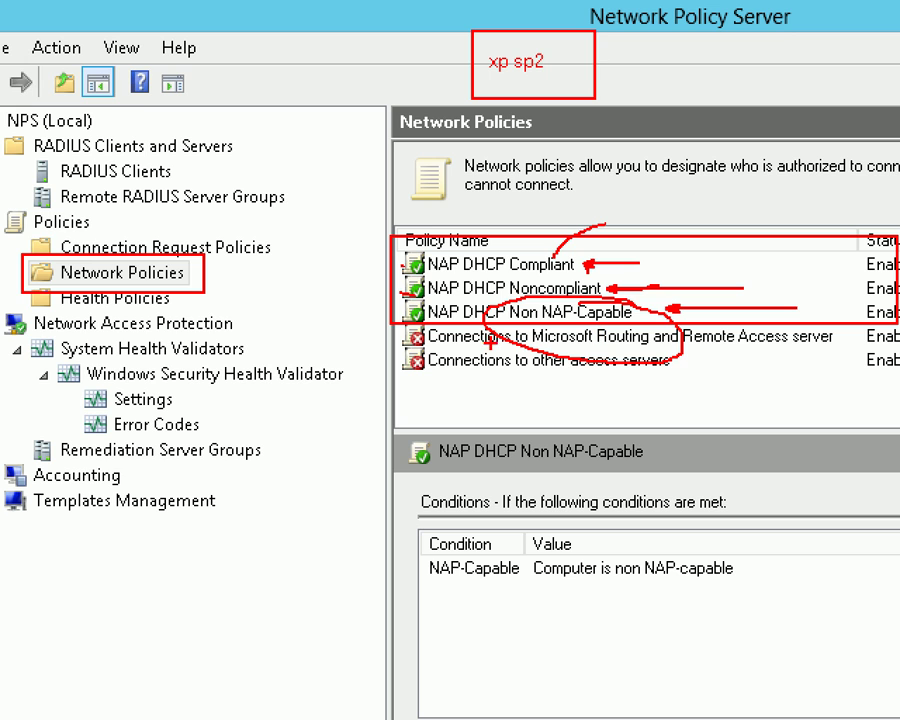
left_click_drag(408, 310, 342, 310)
key("Escape")
left_click(391, 222)
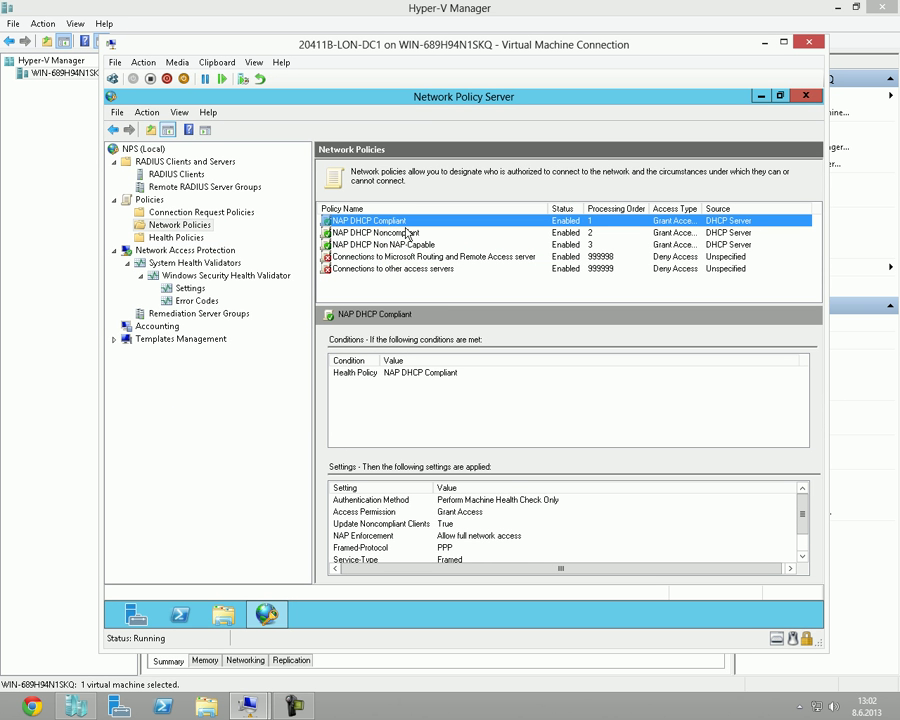
Open NAP DHCP Compliant properties, check its Health Policy condition, and confirm full access under NAP Enforcement.
double_click(355, 222)
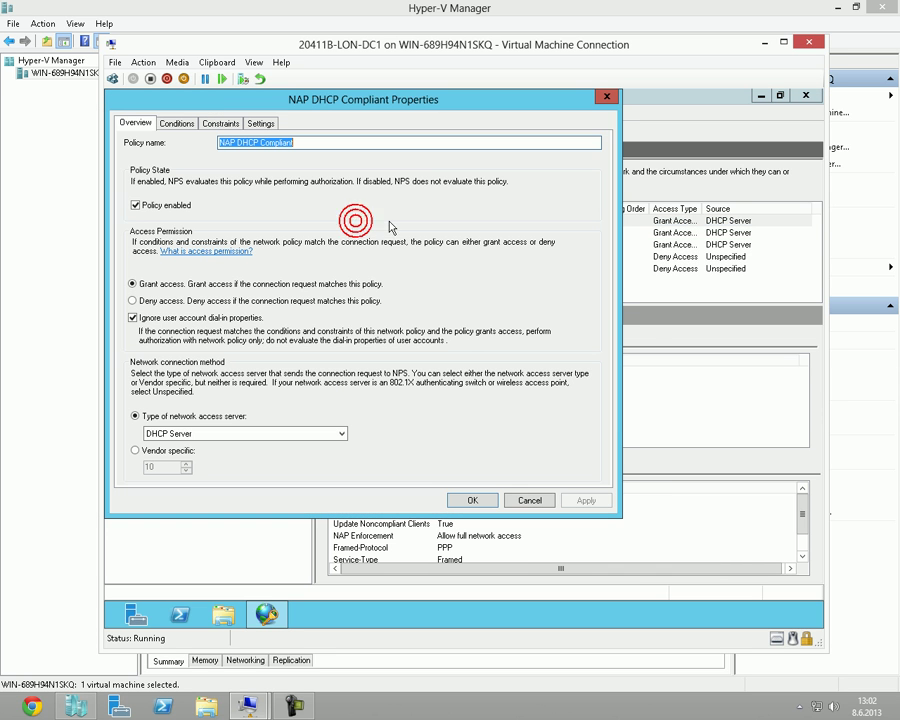
left_click_drag(410, 117, 528, 118)
left_click(443, 505)
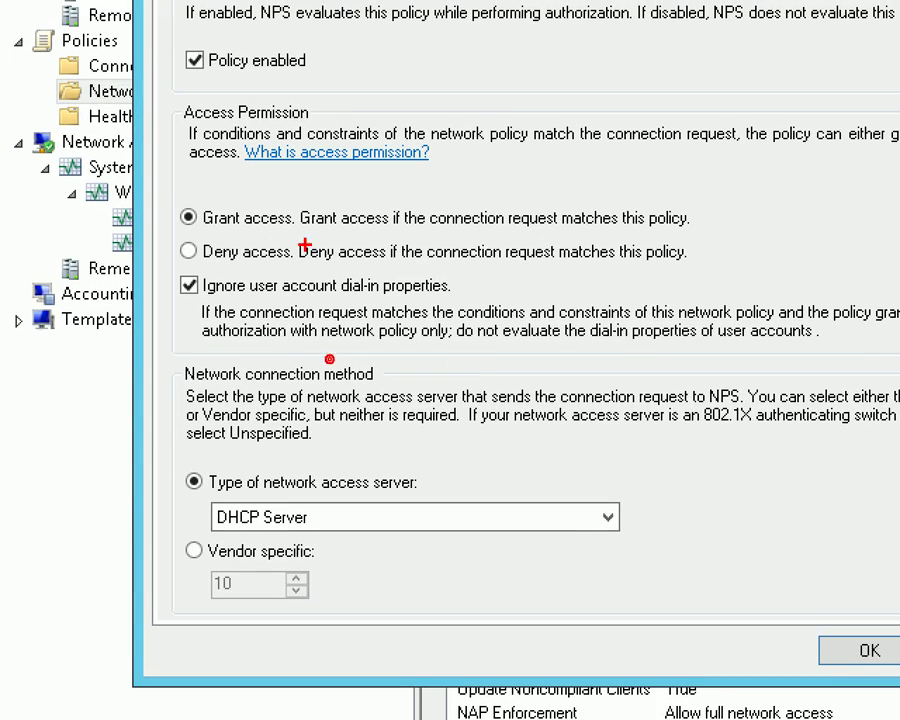
mouse_move(164, 196)
left_mouse_down()
mouse_move(585, 241)
mouse_move(724, 243)
left_mouse_up()
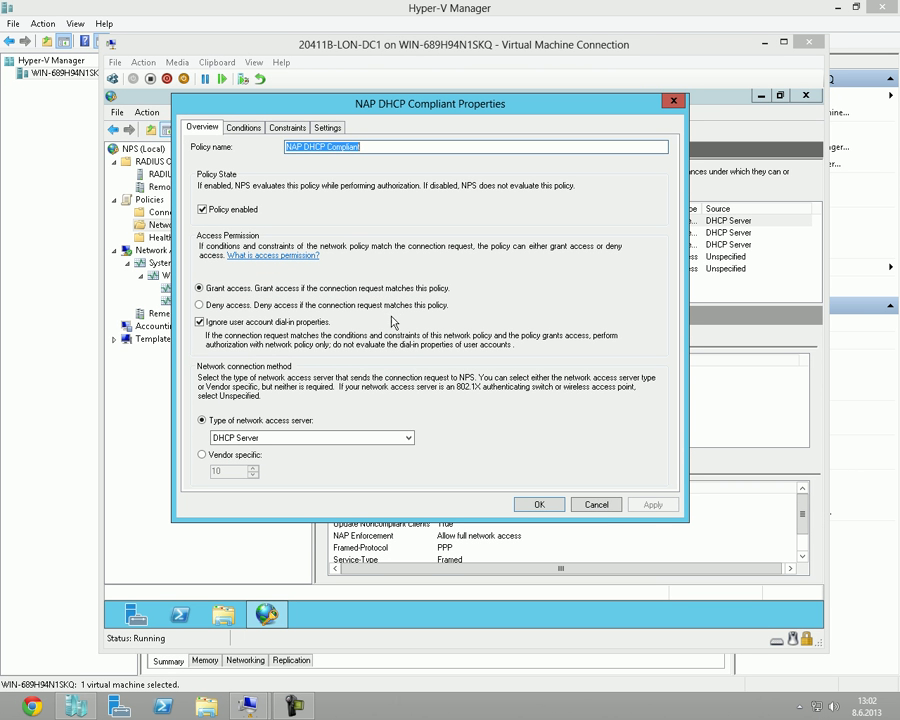
left_click(240, 128)
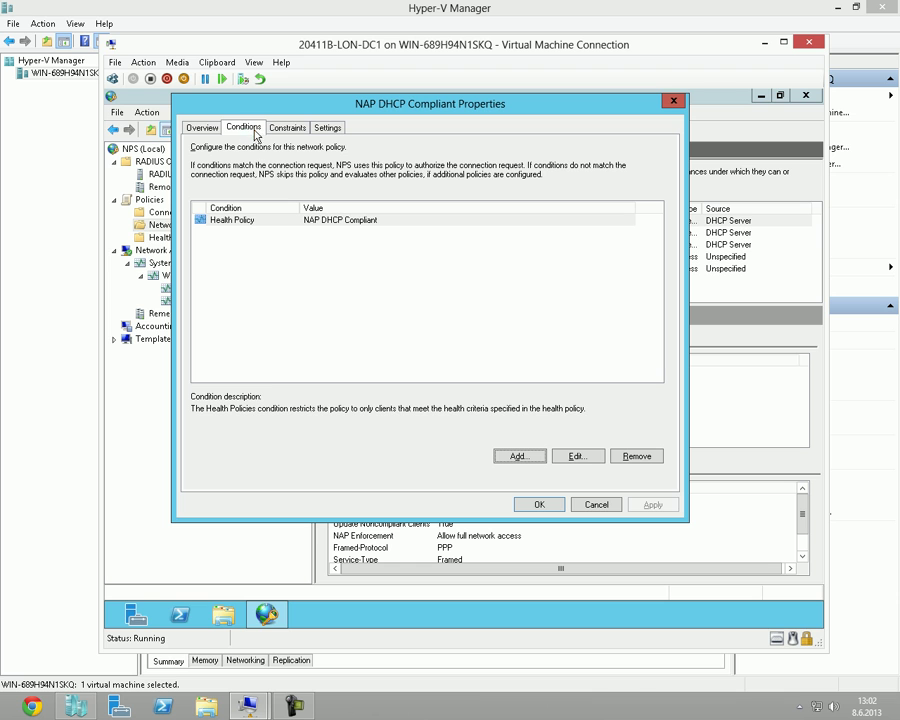
left_click(343, 221)
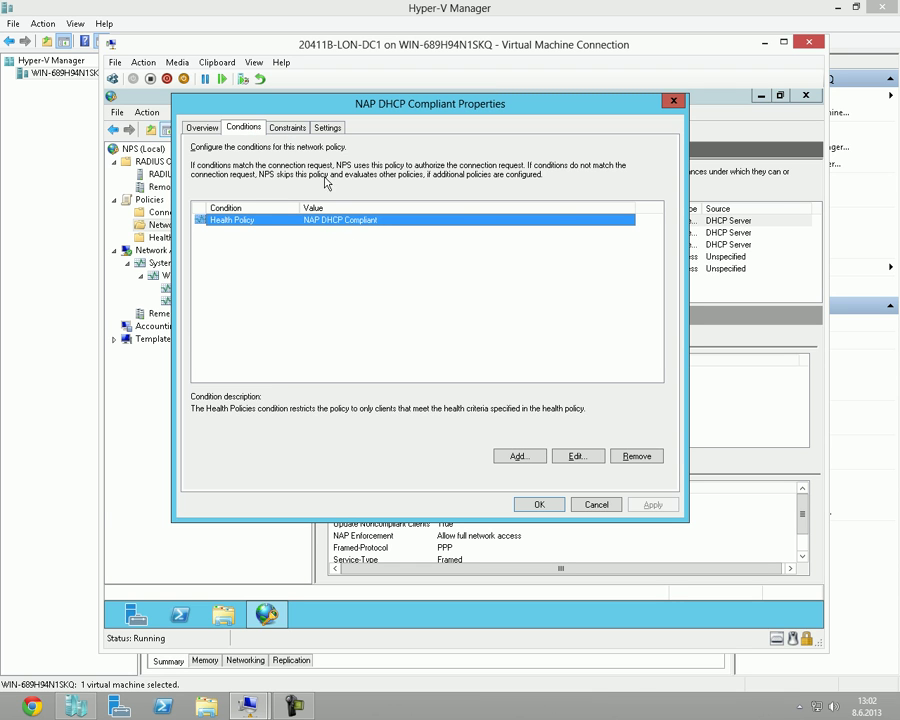
left_click(297, 128)
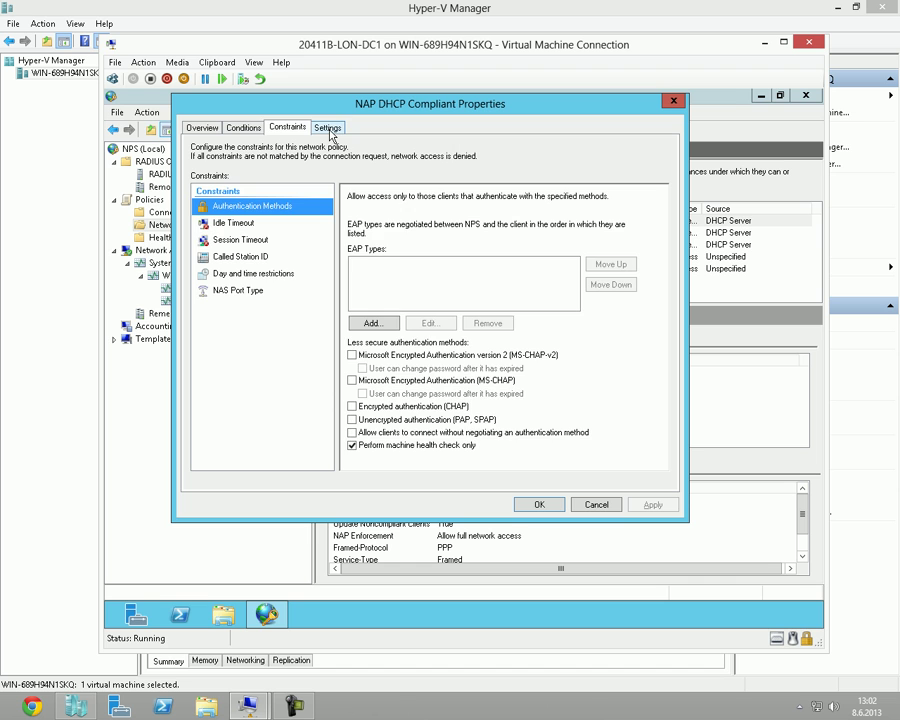
left_click(329, 129)
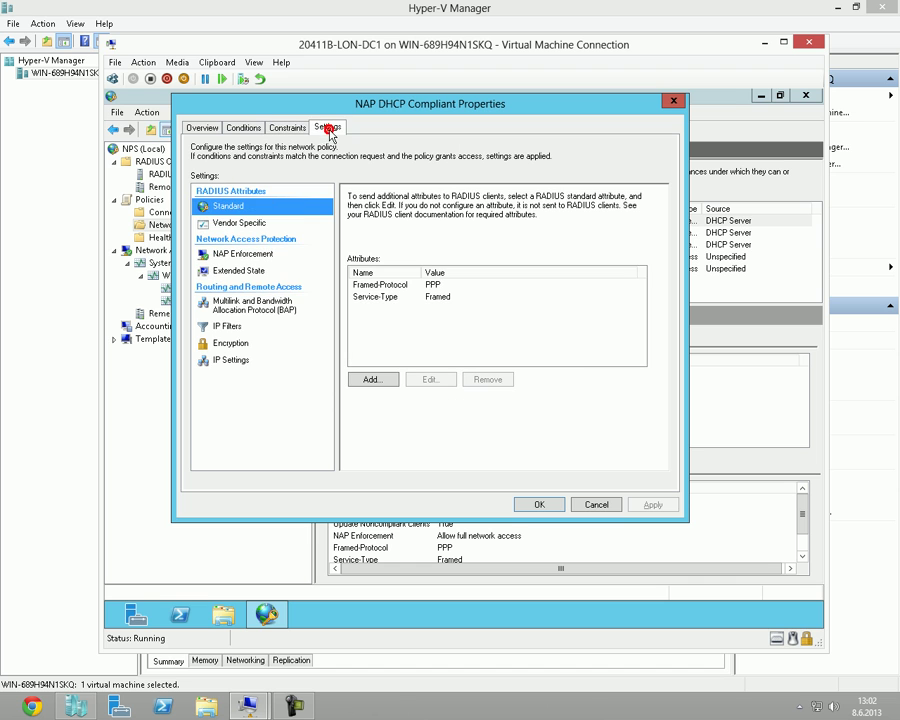
left_click(250, 255)
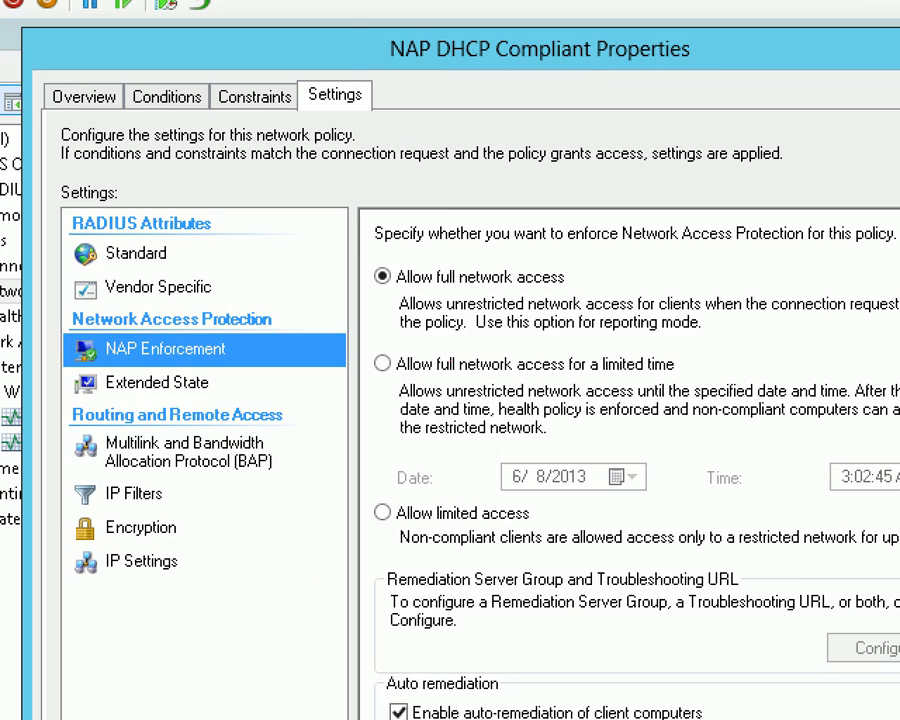
left_click(352, 215)
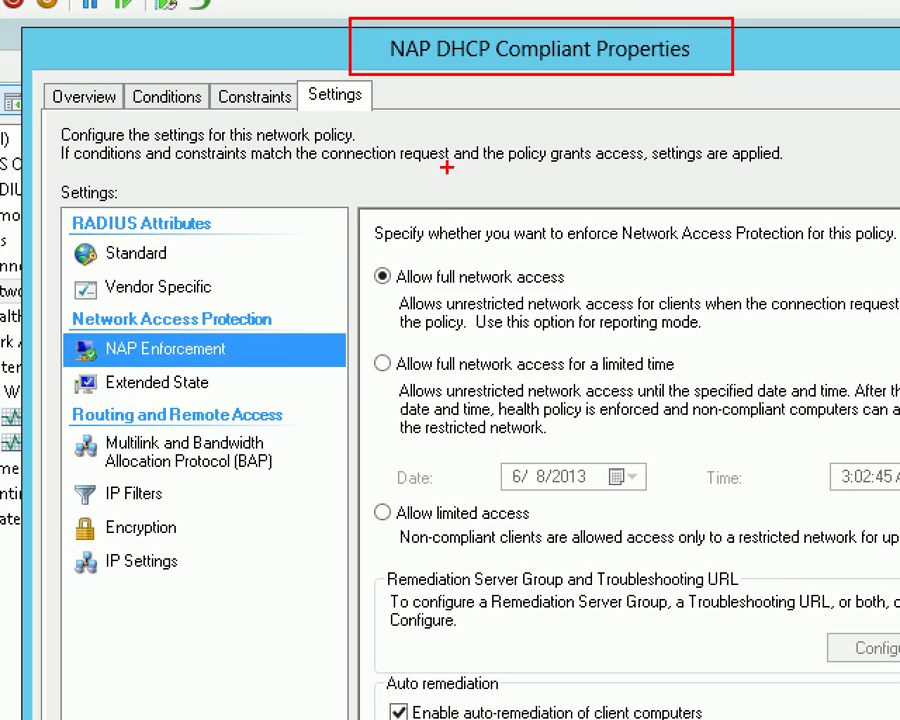
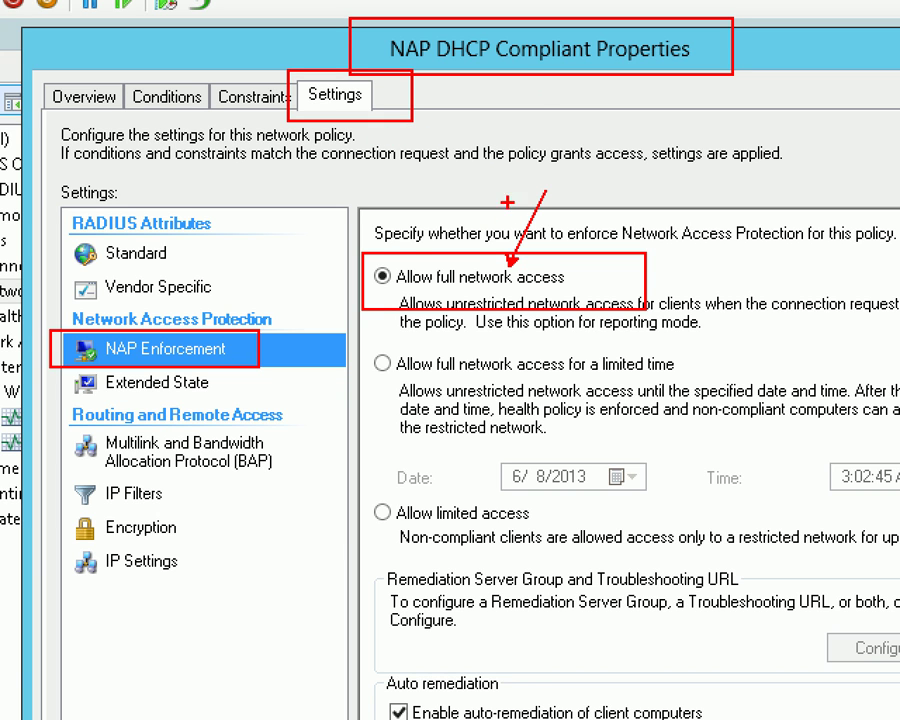
Close the Compliant policy and view NAP DHCP Noncompliant's NAP Enforcement settings.
left_click_drag(490, 64, 606, 60)
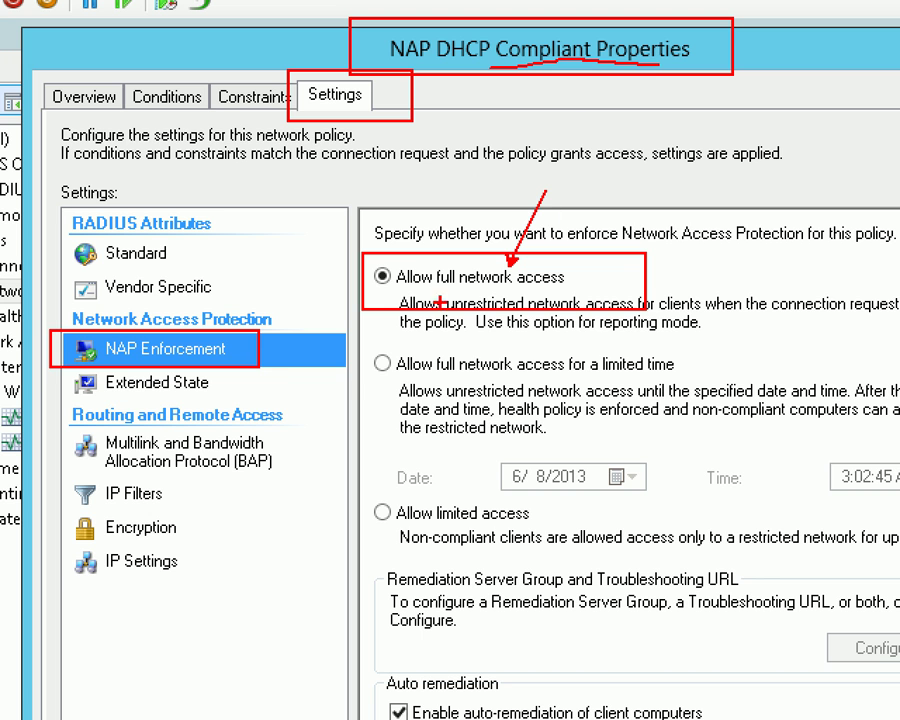
left_click_drag(401, 291, 570, 289)
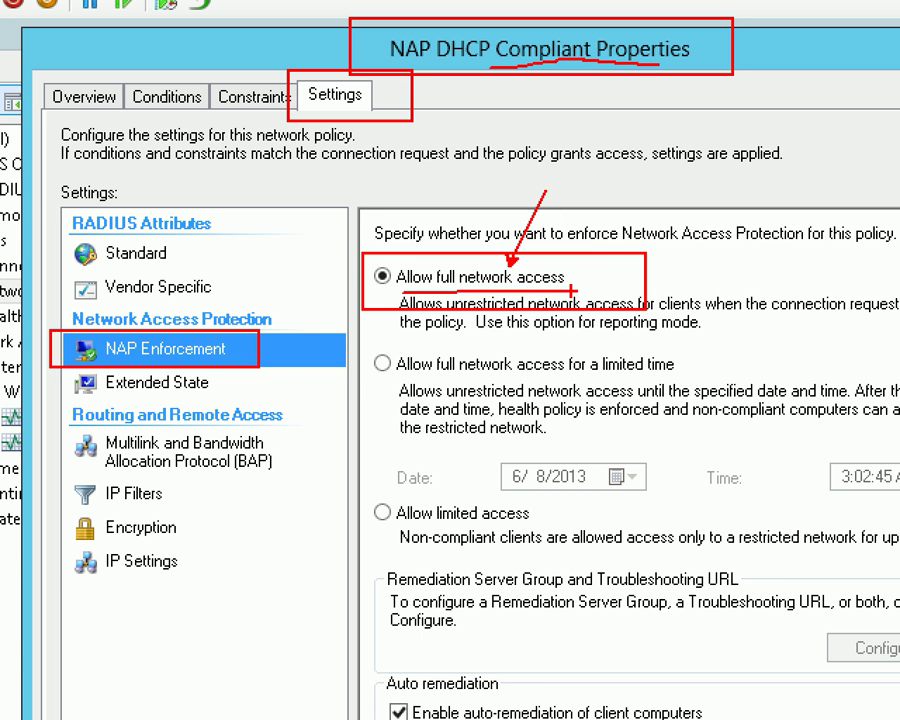
key("Escape")
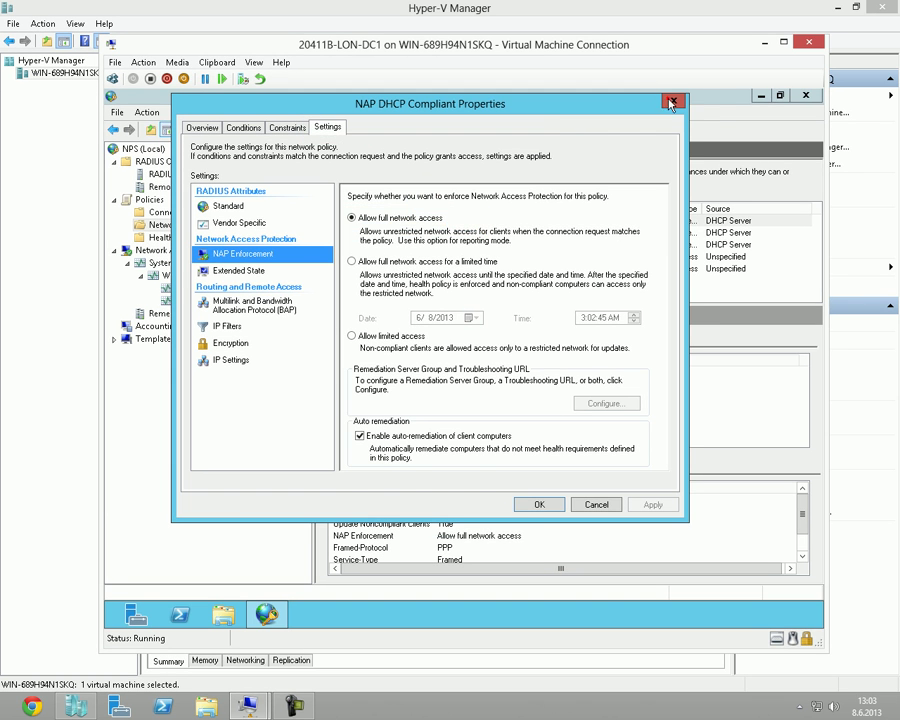
left_click(672, 103)
double_click(410, 231)
left_click(328, 127)
left_click(242, 253)
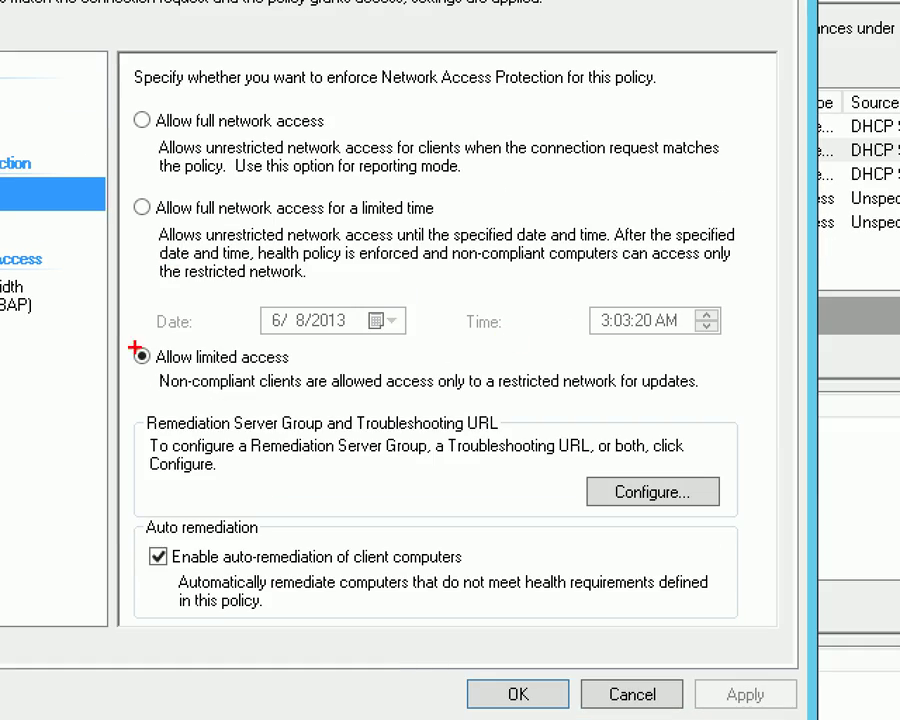
left_click_drag(42, 196, 157, 213)
left_click_drag(248, 353, 368, 430)
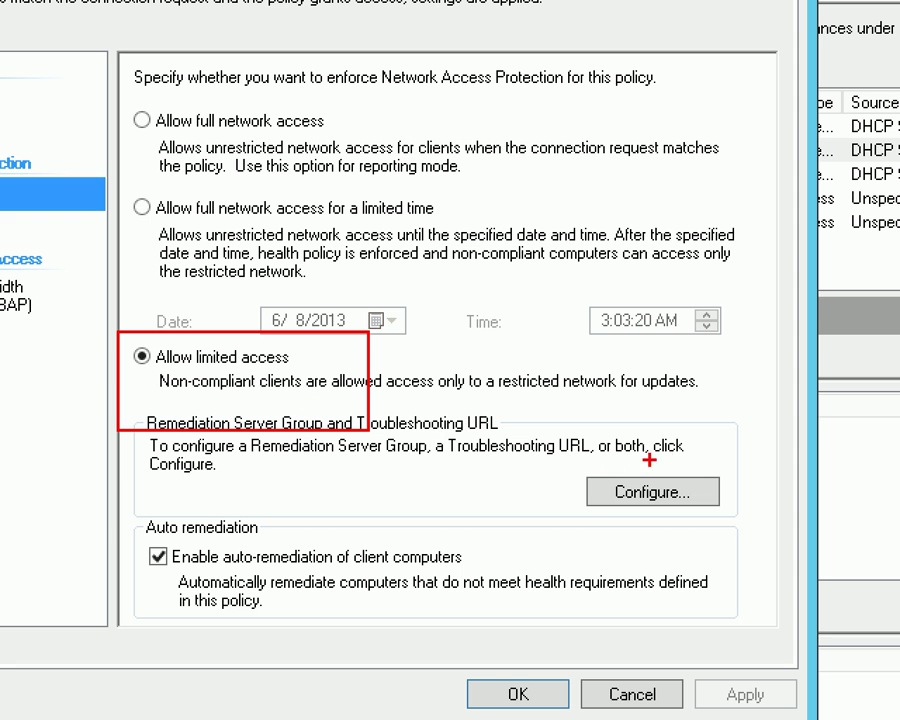
left_click_drag(586, 470, 715, 510)
key("Escape")
Review the remediation group Doktor and troubleshooting URL, then cancel without saving.
left_click(650, 492)
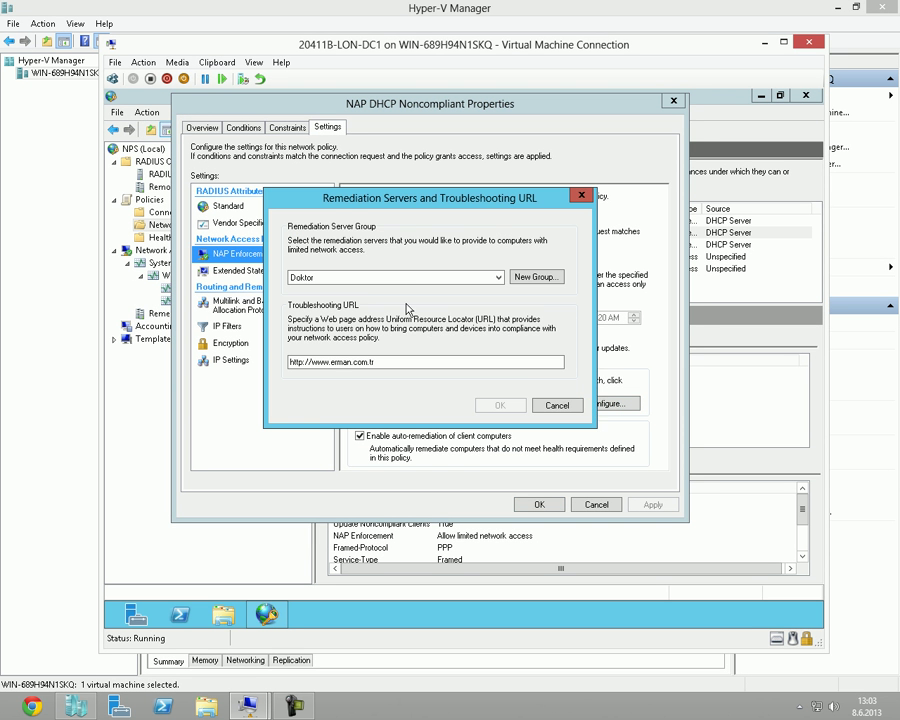
left_click(296, 277)
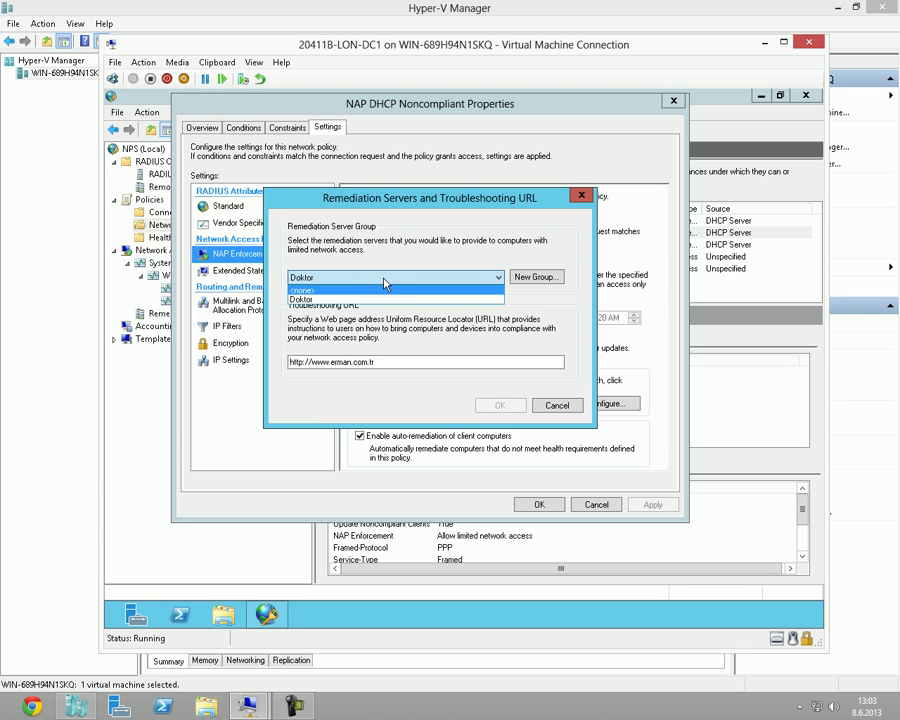
left_click(383, 279)
left_click(370, 361)
type("tr")
left_click_drag(450, 361, 281, 357)
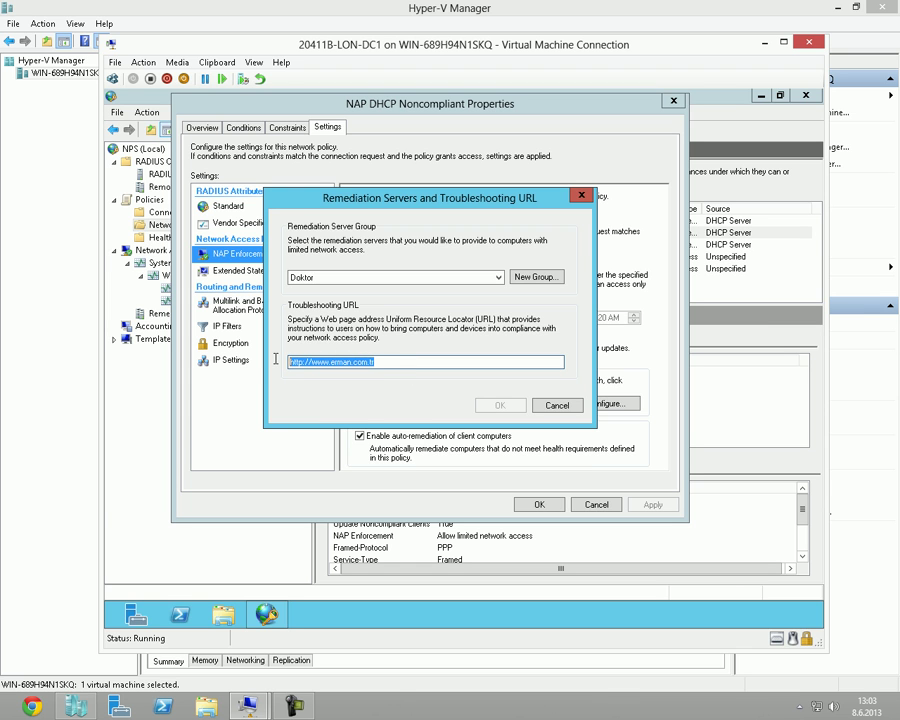
mouse_move(418, 200)
left_mouse_down()
mouse_move(526, 195)
mouse_move(447, 192)
mouse_move(314, 117)
mouse_move(465, 120)
mouse_move(409, 214)
left_mouse_up()
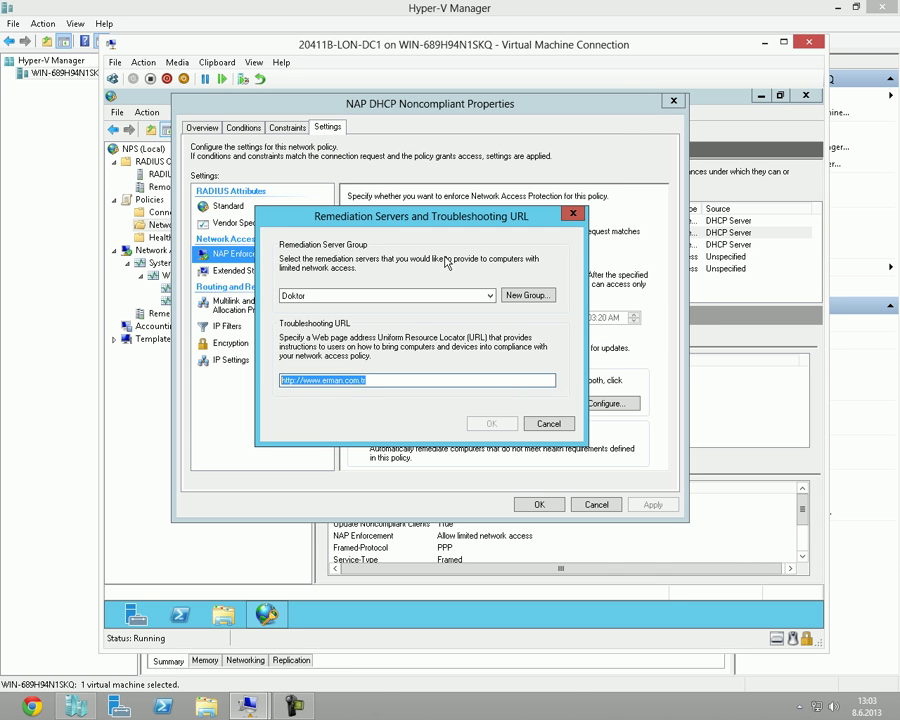
left_click(548, 423)
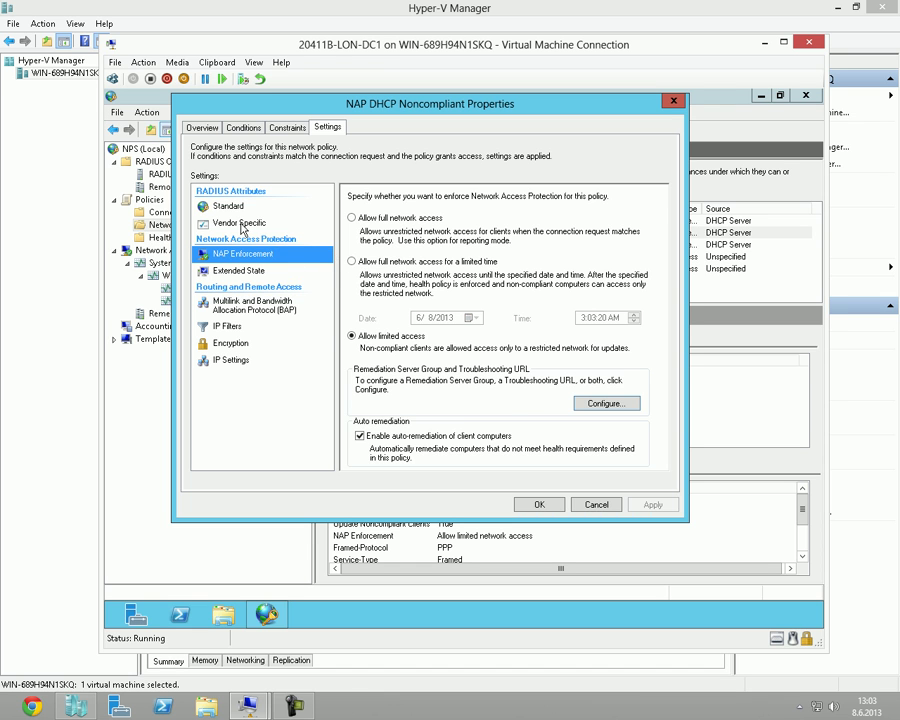
left_click(241, 222)
left_click(245, 329)
left_click(247, 343)
left_click(250, 362)
left_click(249, 343)
left_click(245, 326)
left_click(247, 343)
left_click(247, 362)
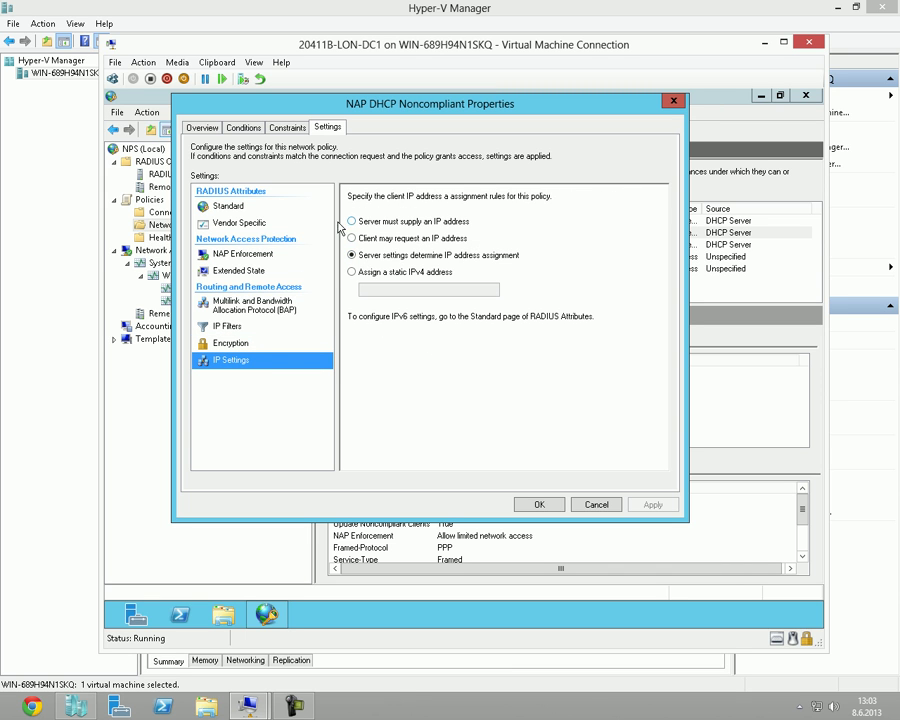
left_click(242, 327)
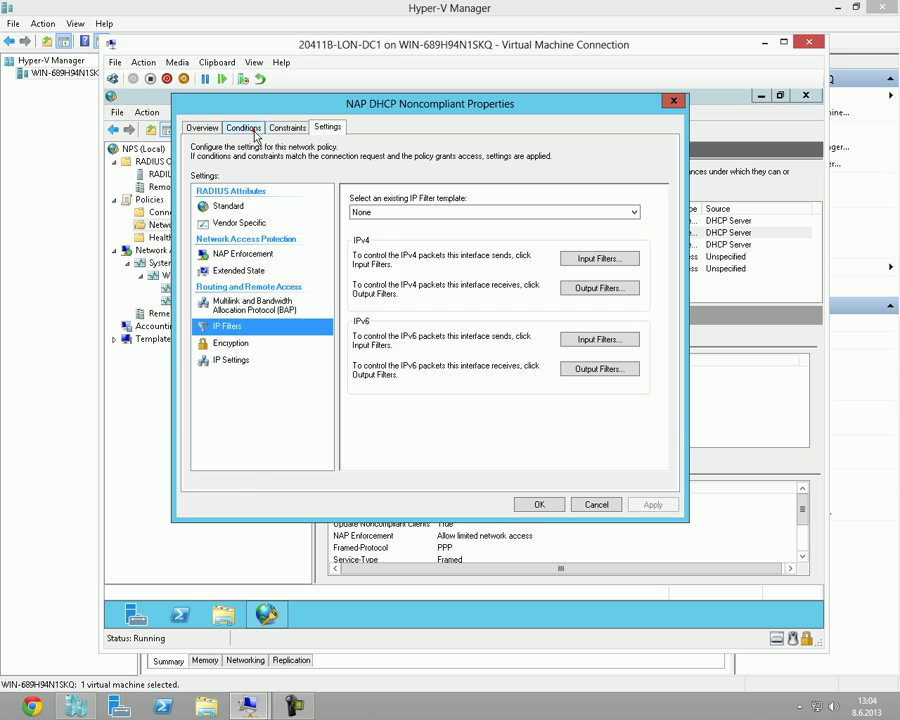
left_click(245, 127)
left_click(506, 458)
left_click(368, 352)
scroll(330, 330, "down", 3)
double_click(313, 313)
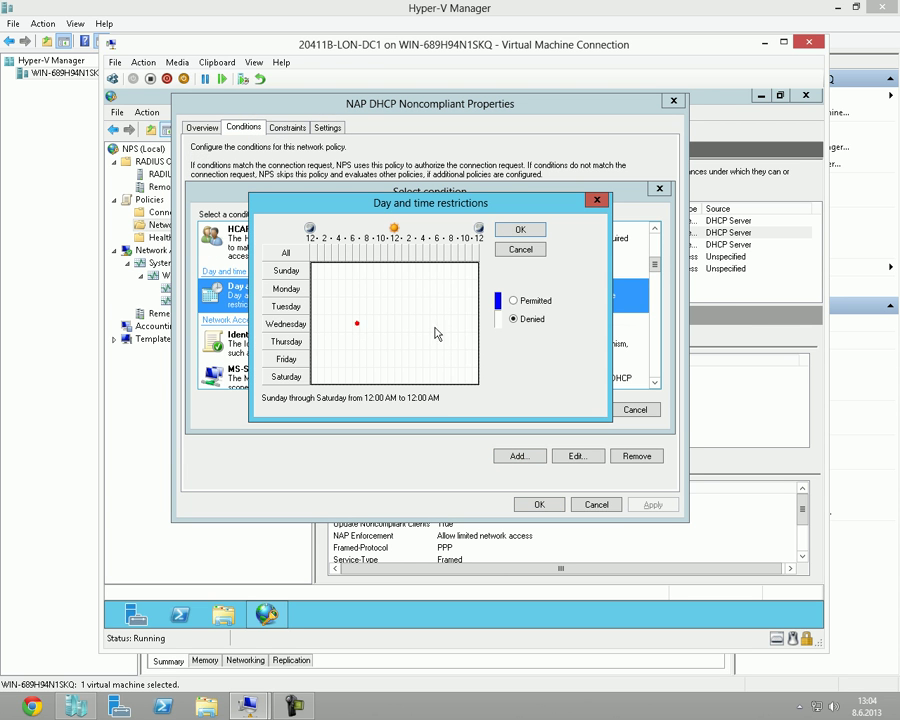
left_click_drag(334, 300, 383, 314)
left_click(520, 229)
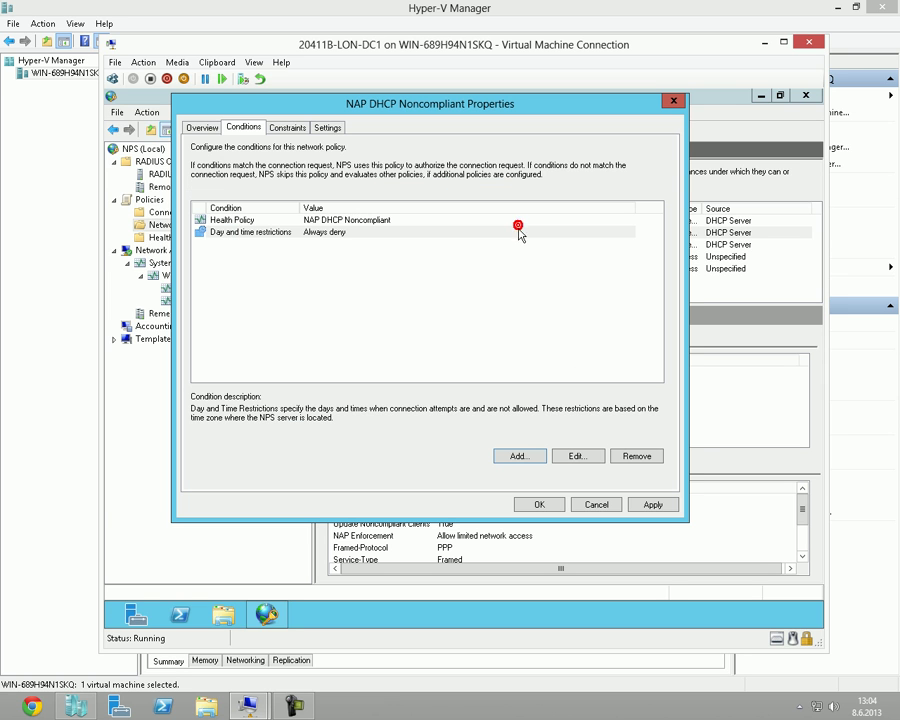
left_click(343, 233)
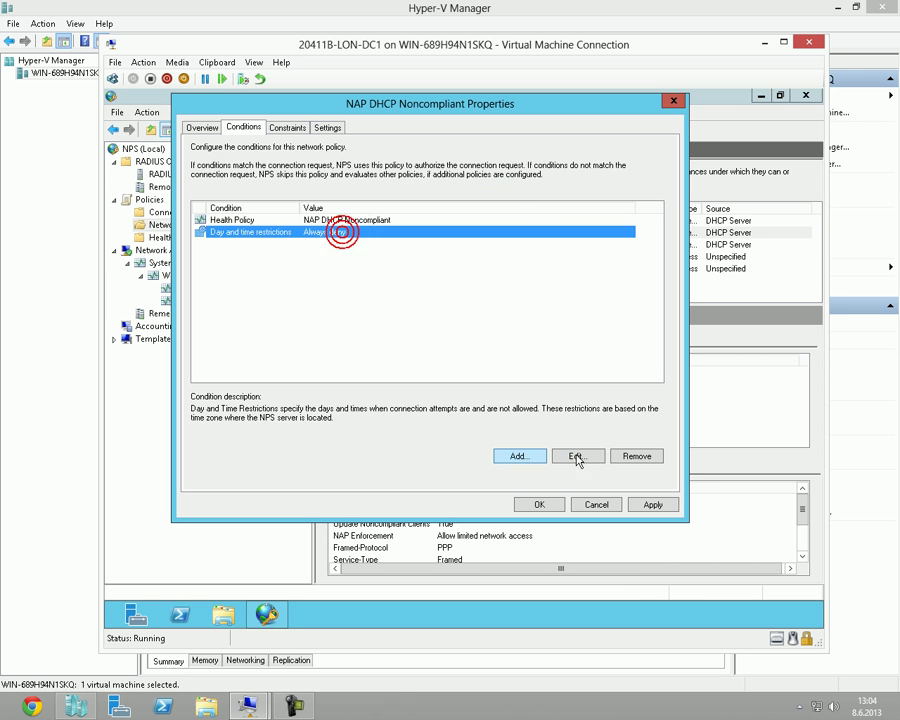
left_click(636, 456)
left_click(327, 127)
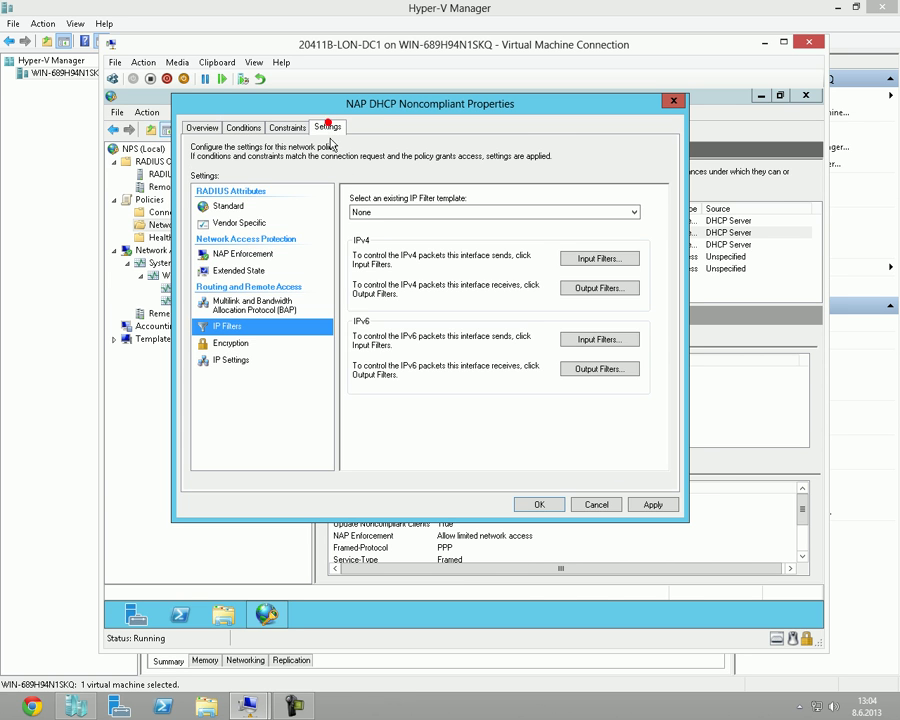
left_click(245, 254)
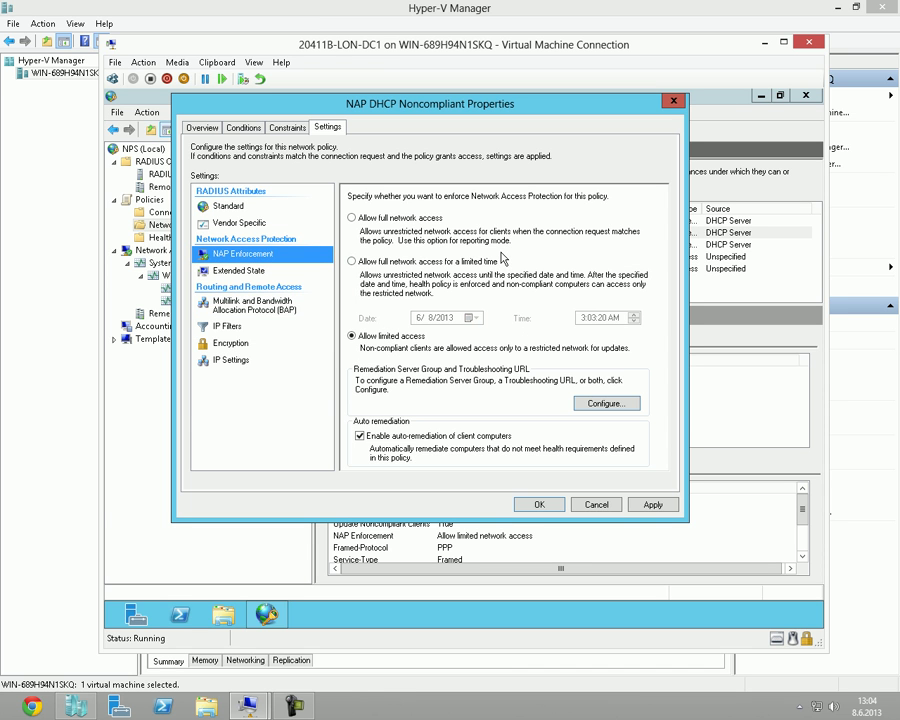
mouse_move(452, 106)
left_mouse_down()
mouse_move(463, 112)
mouse_move(456, 103)
left_mouse_up()
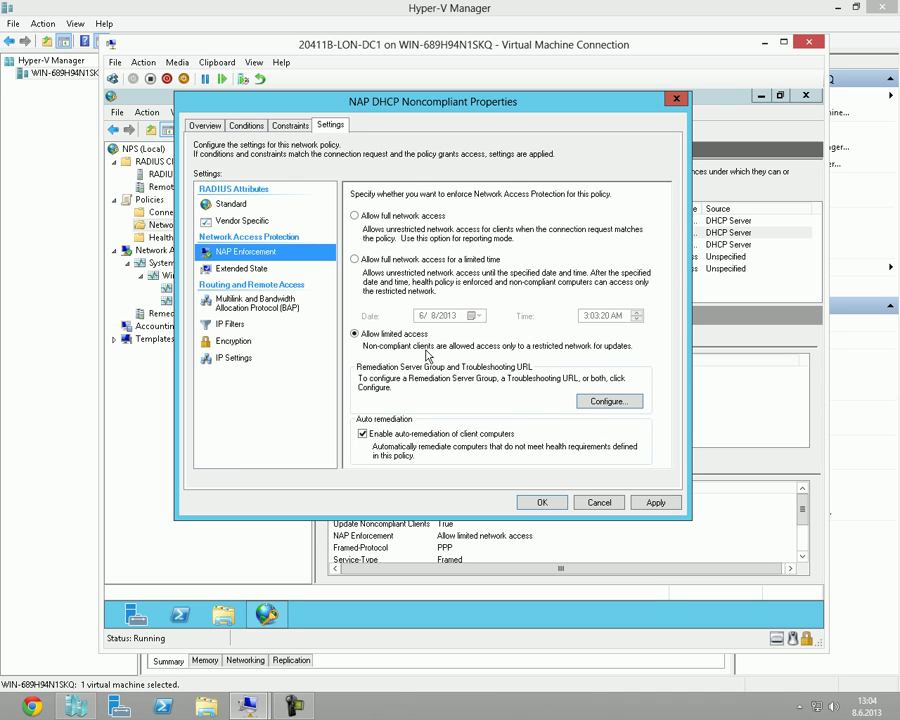
Open and cancel the remediation server settings repeatedly, then dismiss the Noncompliant policy properties.
left_click(620, 404)
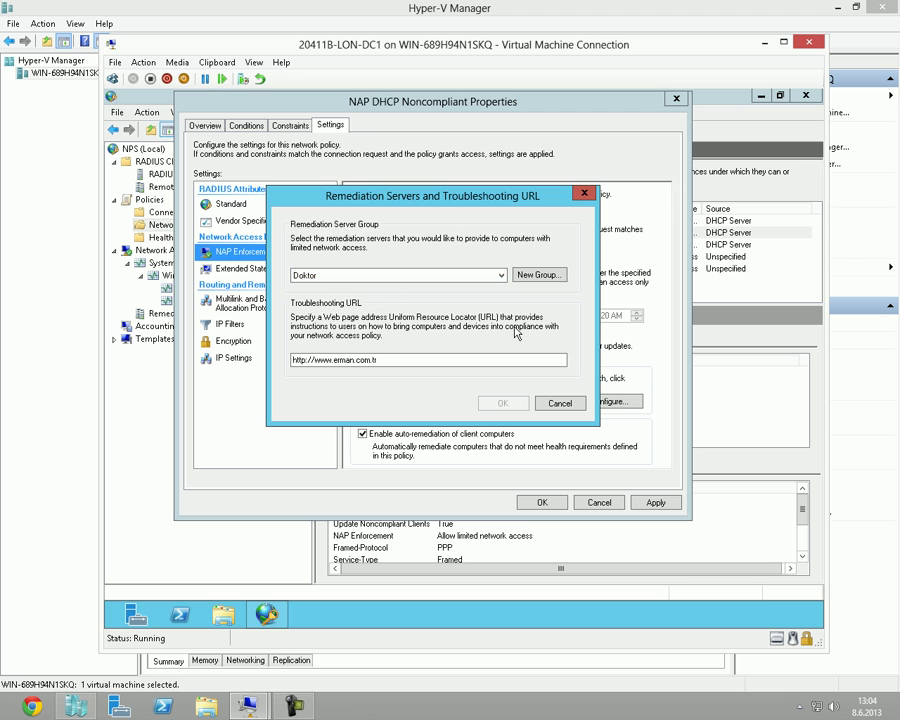
left_click(560, 404)
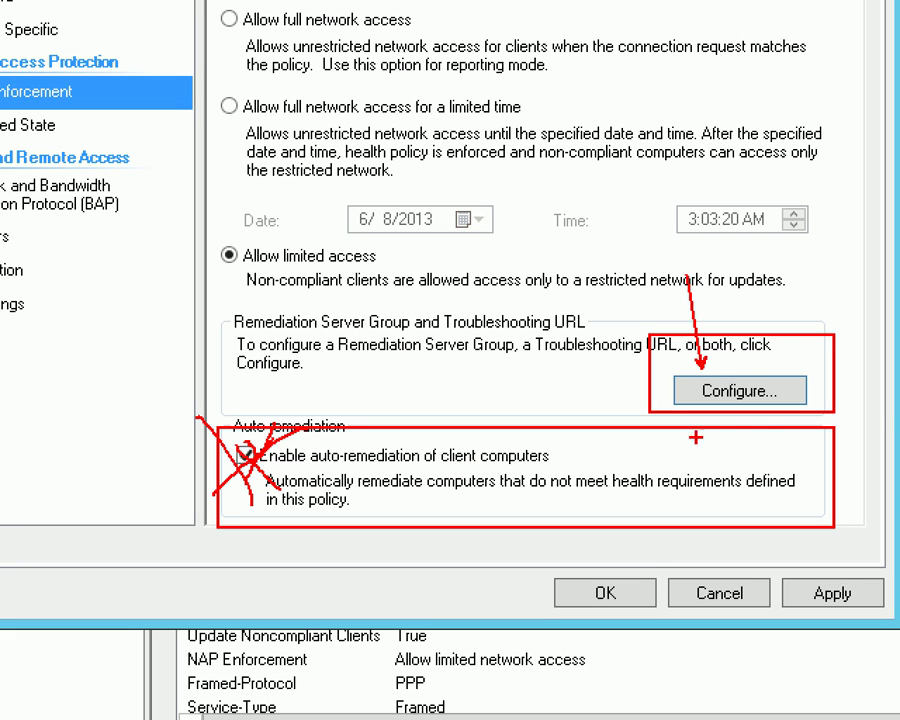
left_click_drag(691, 412, 806, 404)
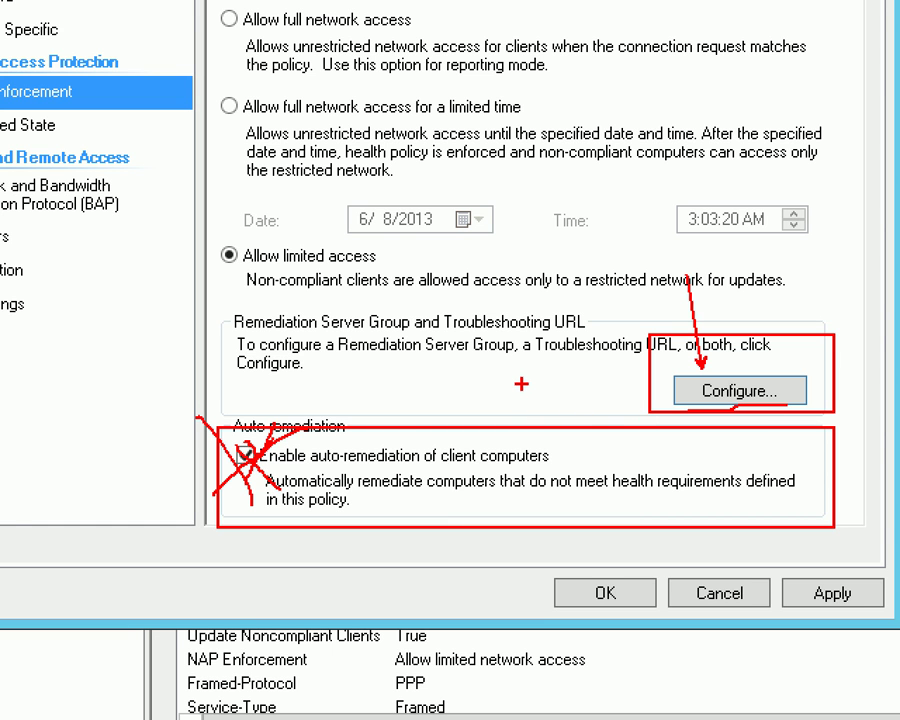
key("Escape")
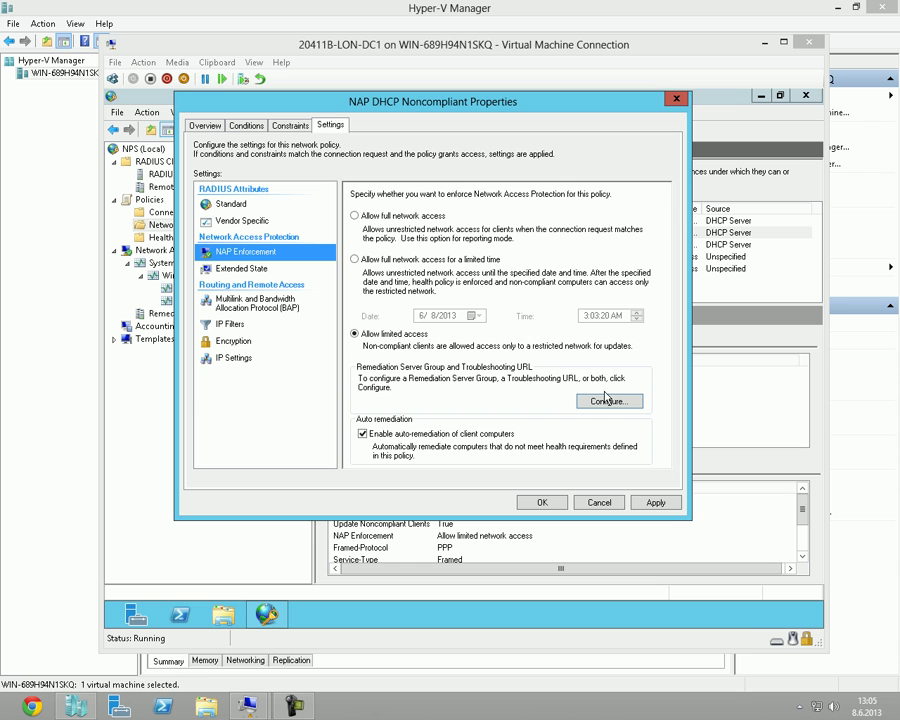
left_click(610, 401)
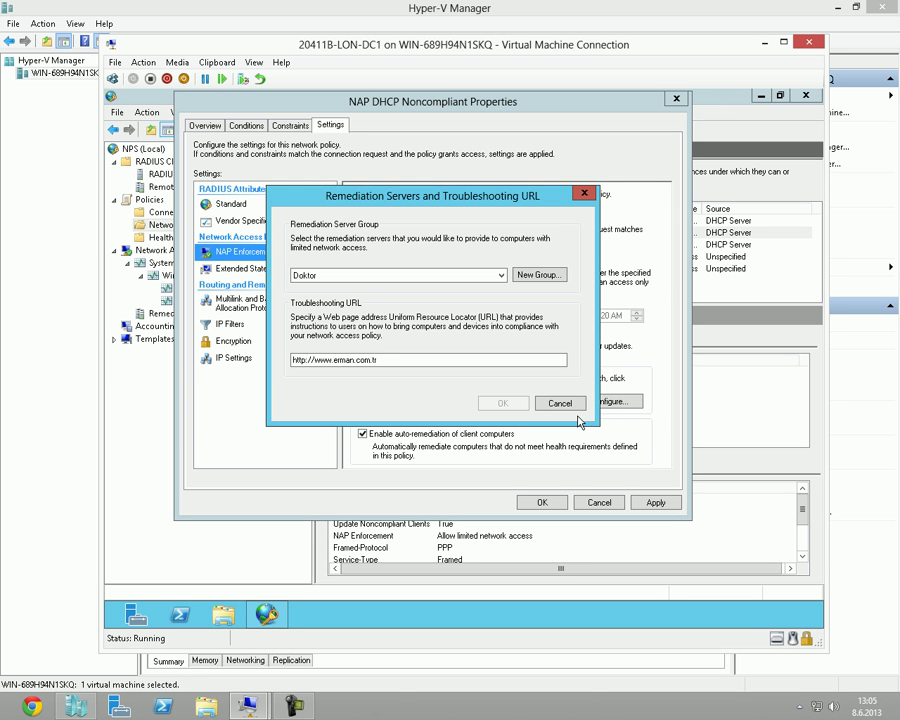
left_click(566, 404)
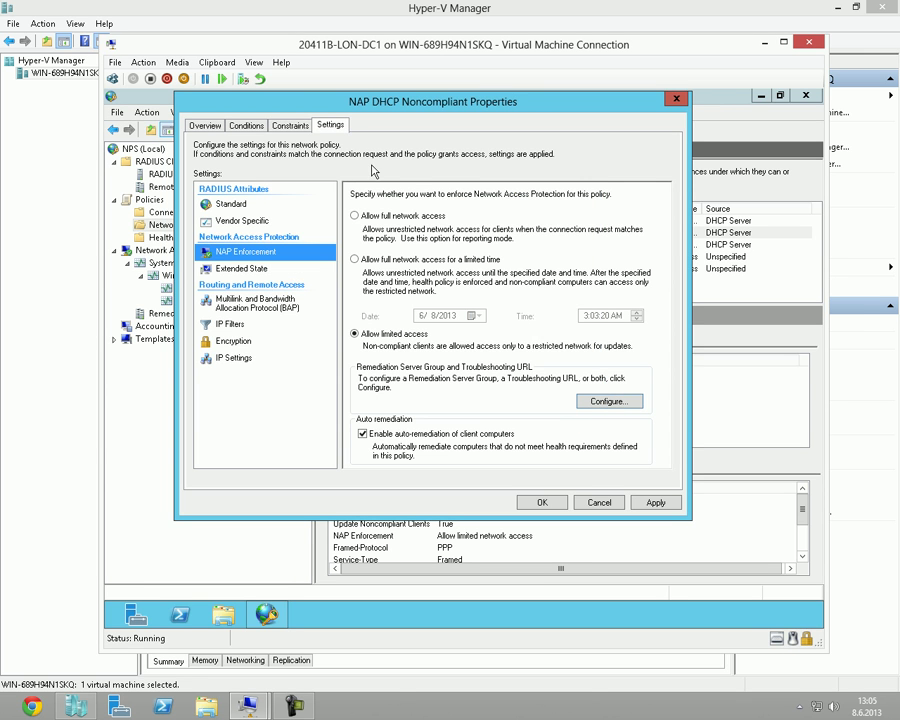
left_click(610, 401)
key("Escape")
key("Escape")
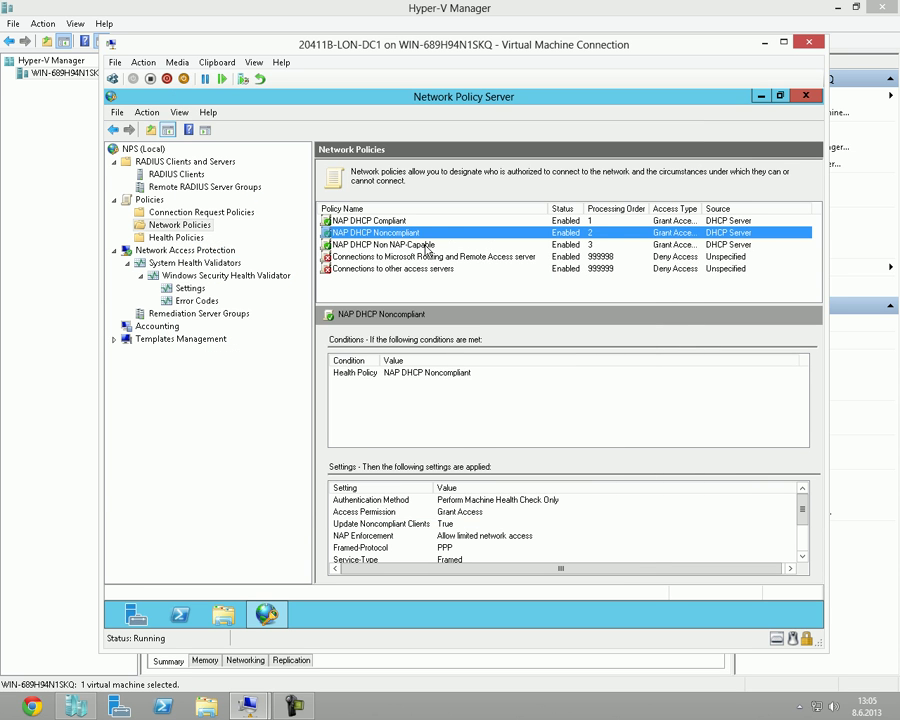
left_click(420, 246)
double_click(420, 246)
left_click(331, 125)
left_click(283, 251)
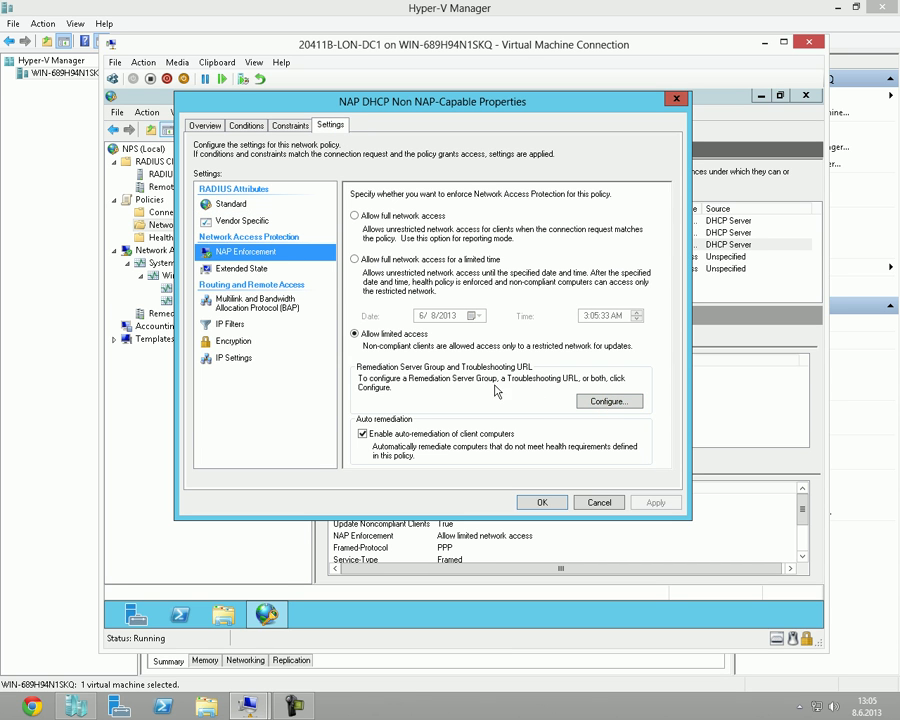
left_click(605, 401)
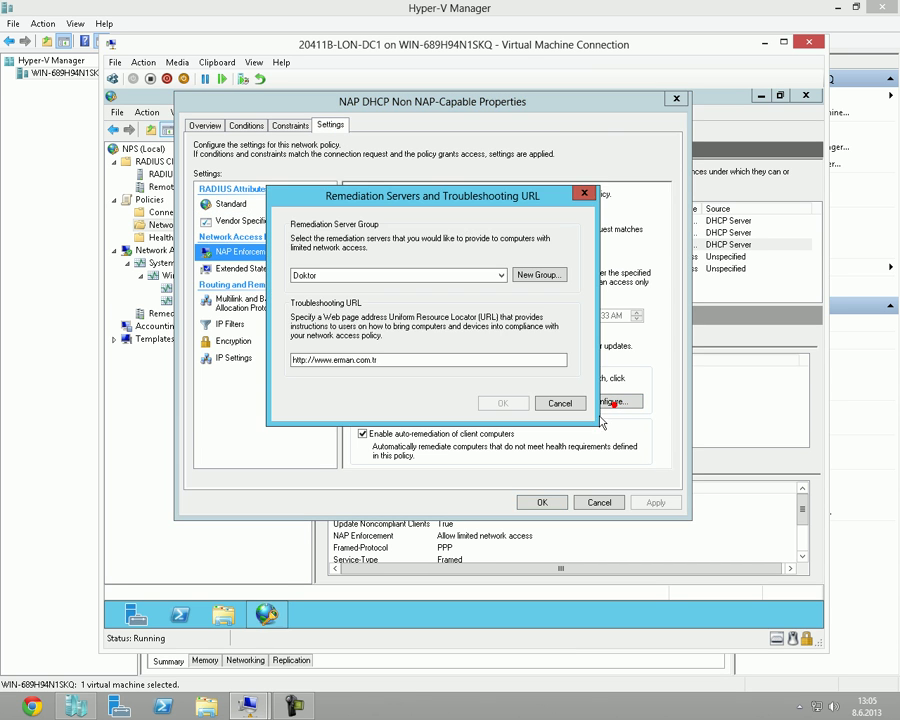
left_click(573, 405)
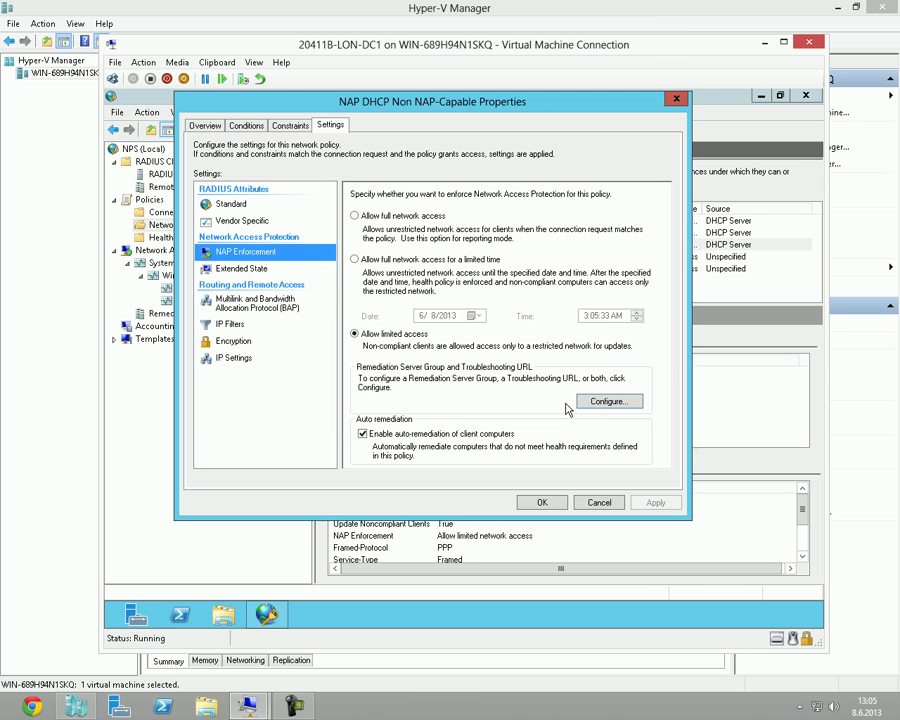
left_click(363, 436)
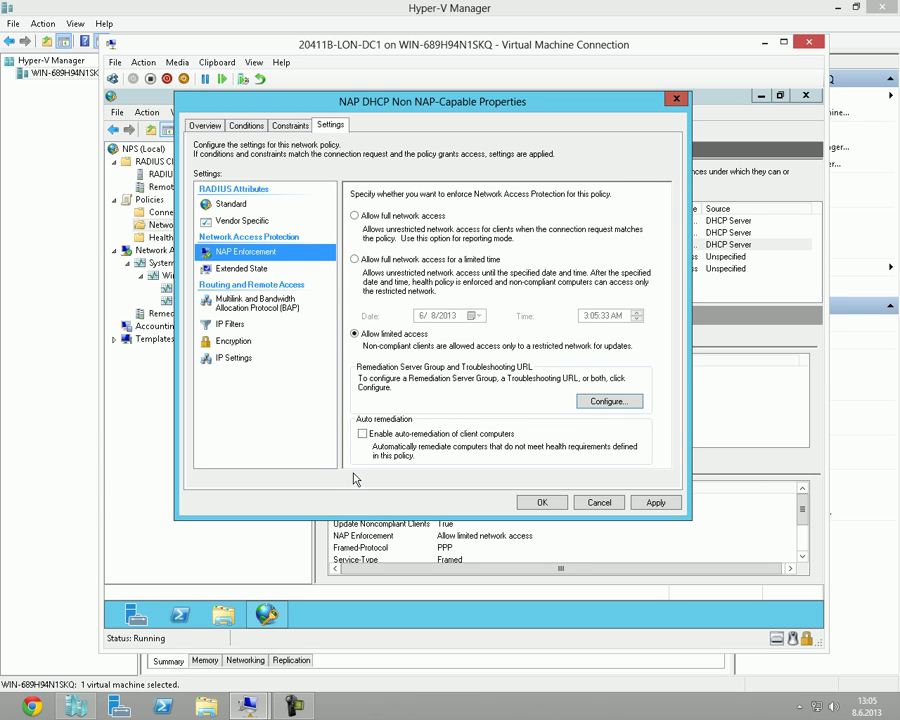
left_click(363, 435)
left_click(610, 506)
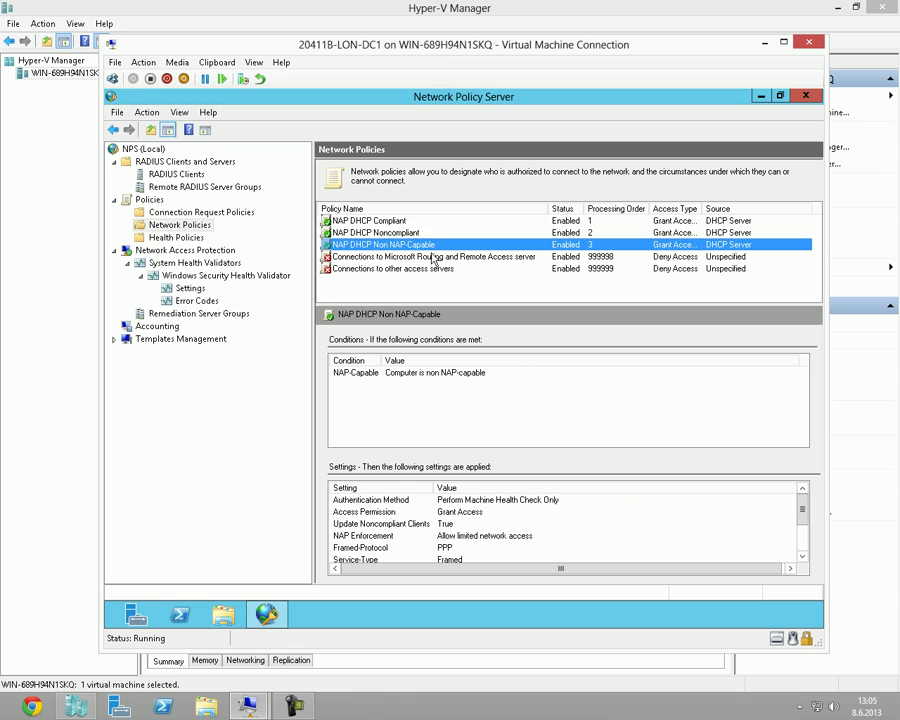
left_click(410, 221)
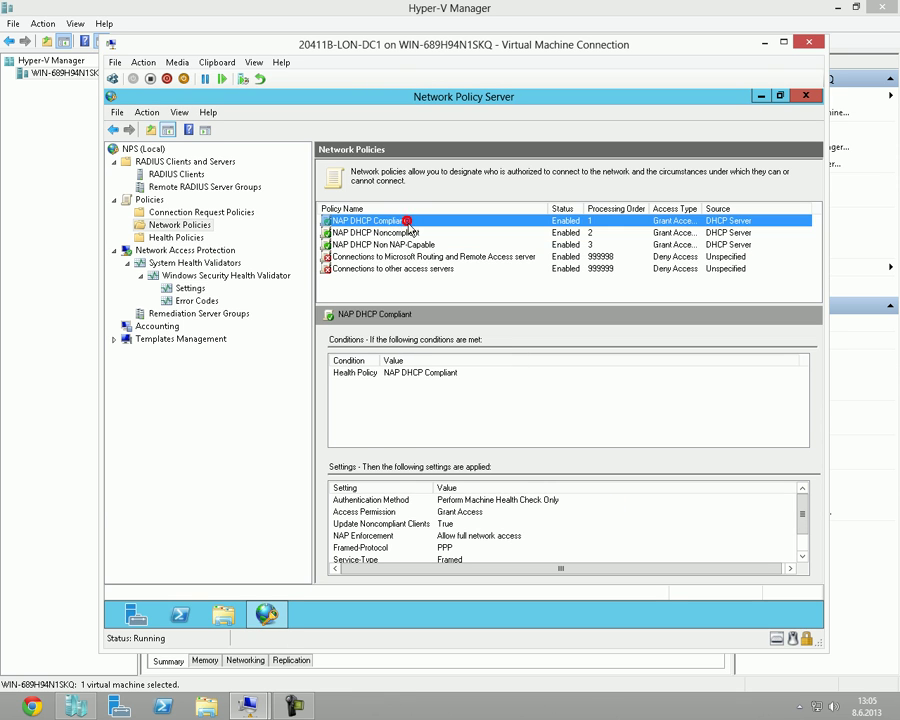
left_click(420, 232)
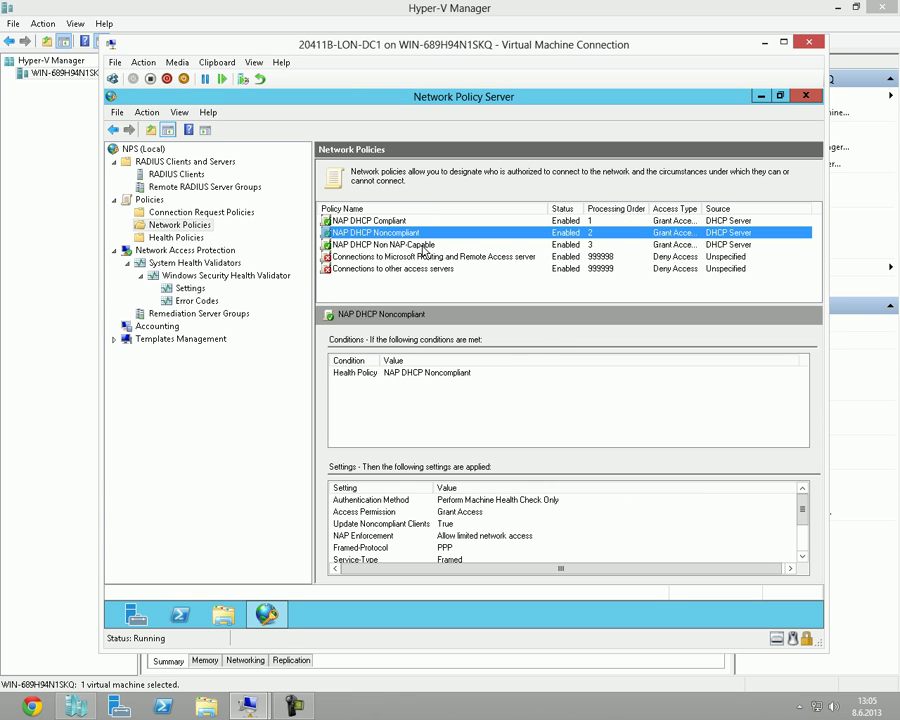
left_click(423, 245)
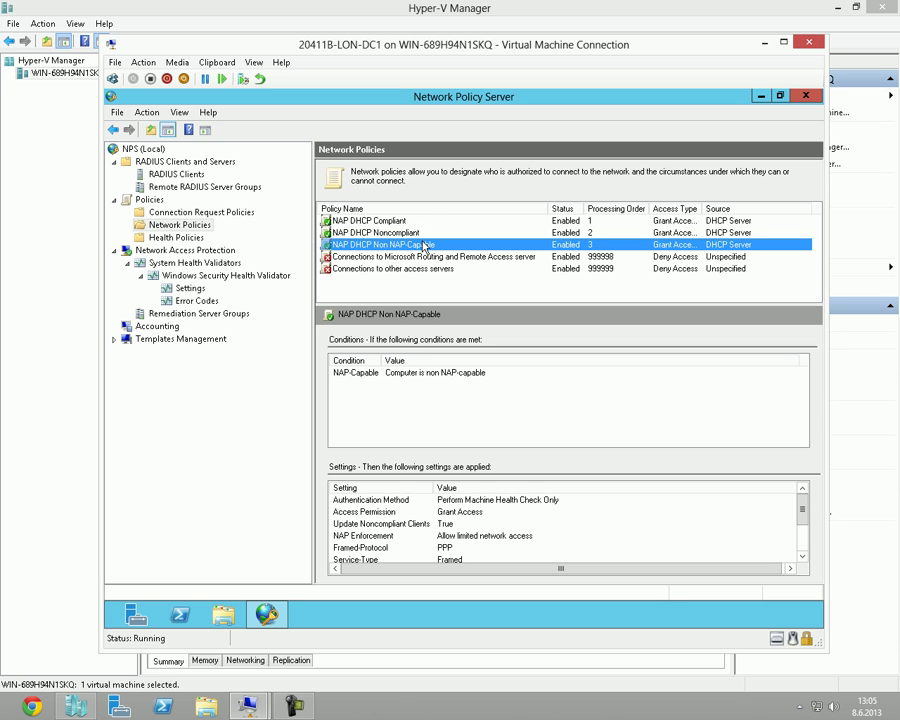
left_click(427, 233)
left_click(428, 245)
left_click(236, 408)
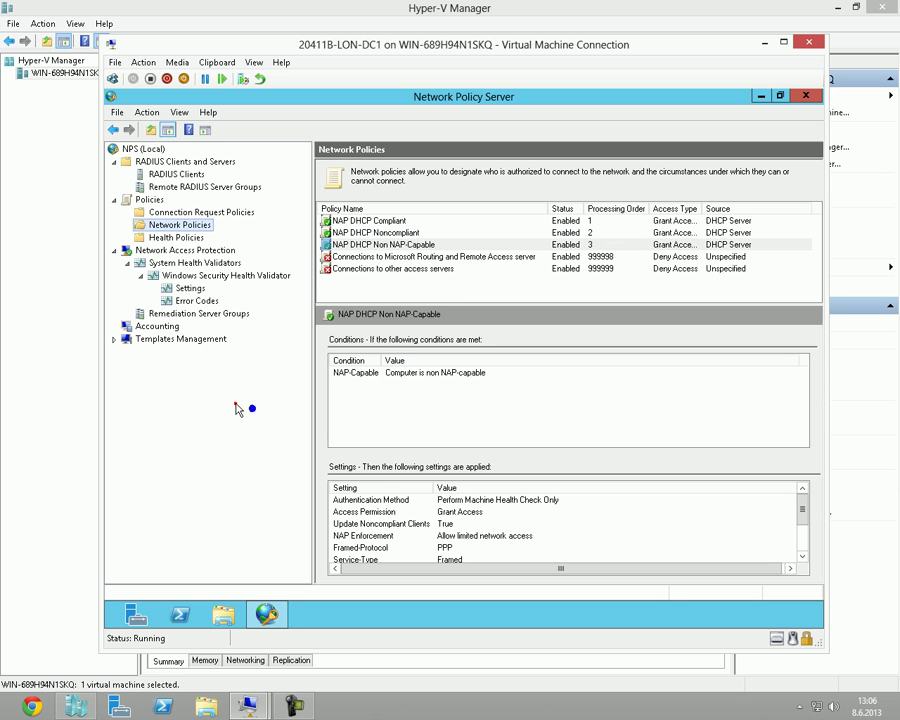
left_click(426, 297)
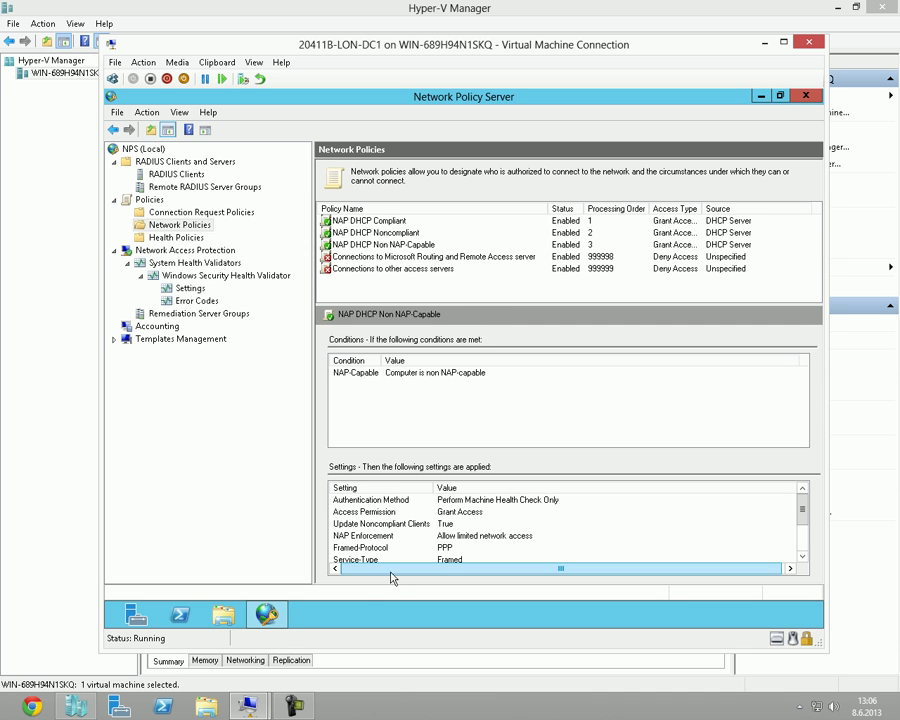
left_click(383, 604)
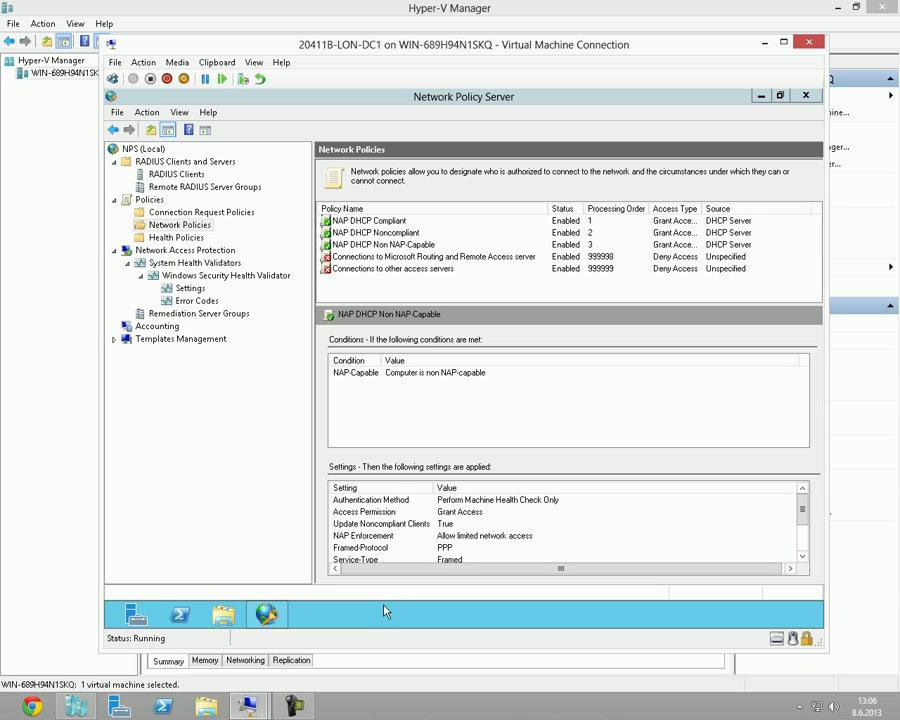
Launch gpmc.msc from the Run prompt.
key("super+r")
type("gp")
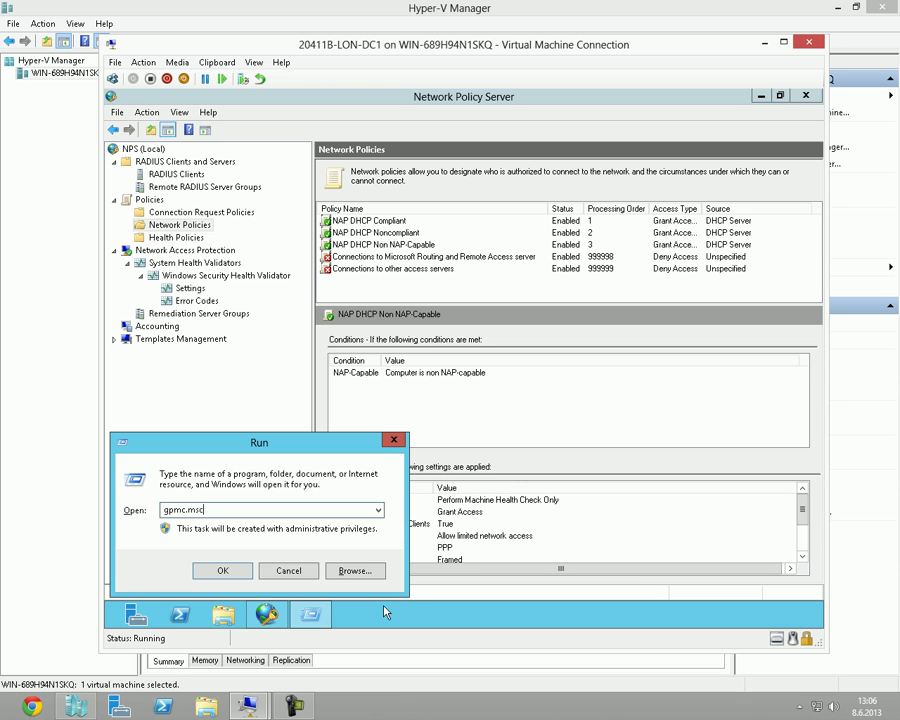
key("Return")
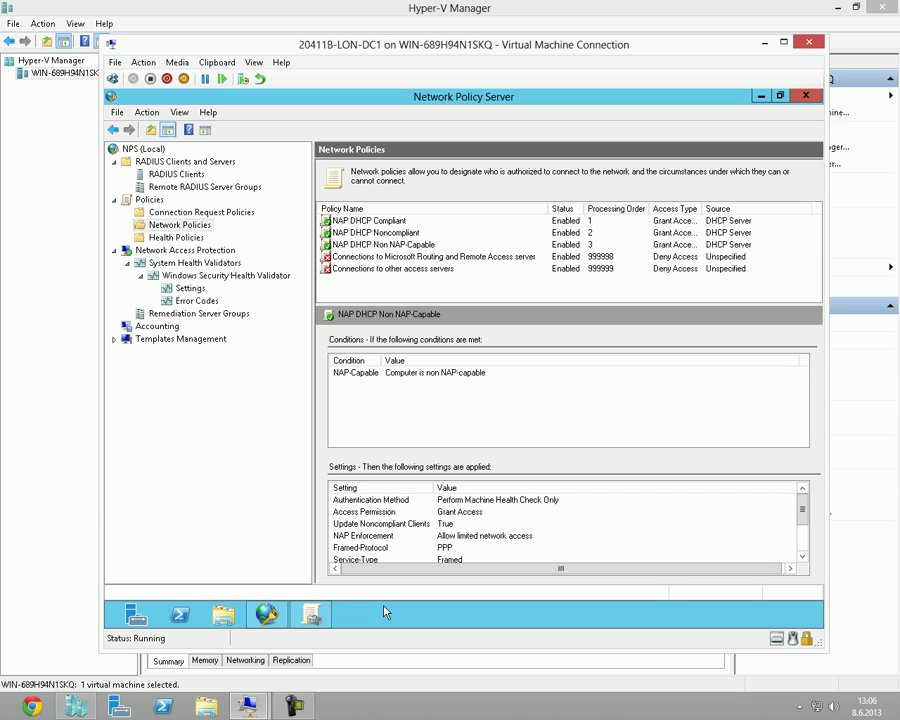
Maximize Group Policy Management, expand Forest > Domains > Adatum.com, then go to Start.
mouse_move(314, 617)
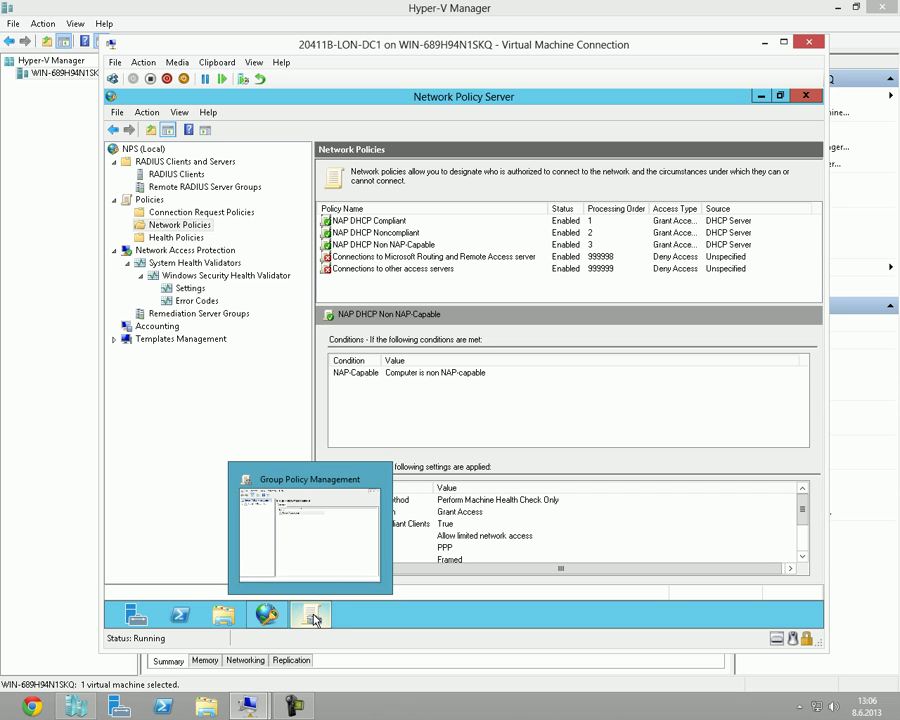
left_click(310, 527)
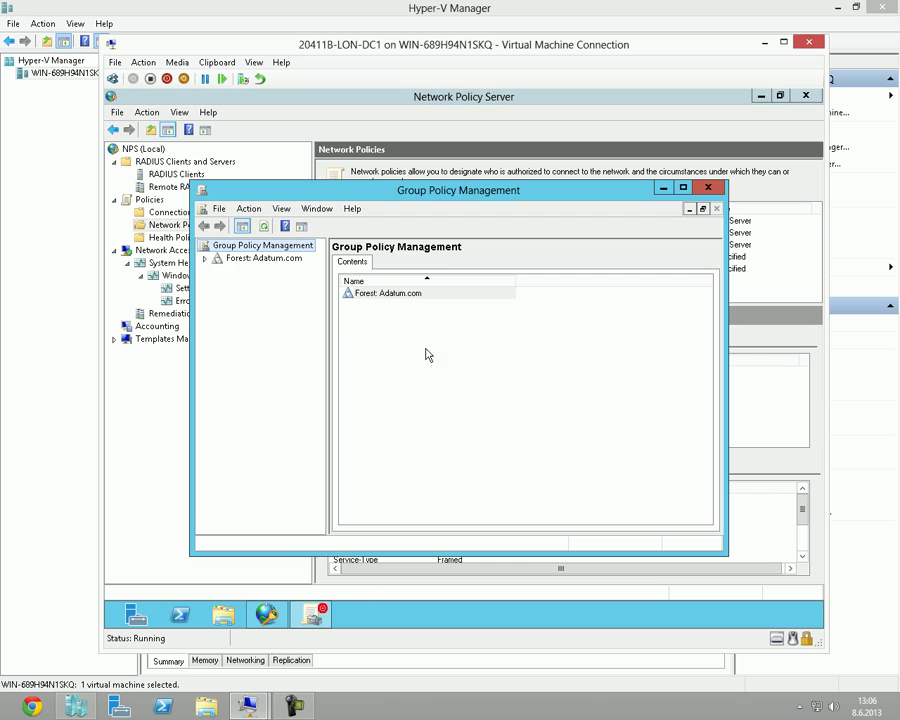
double_click(453, 191)
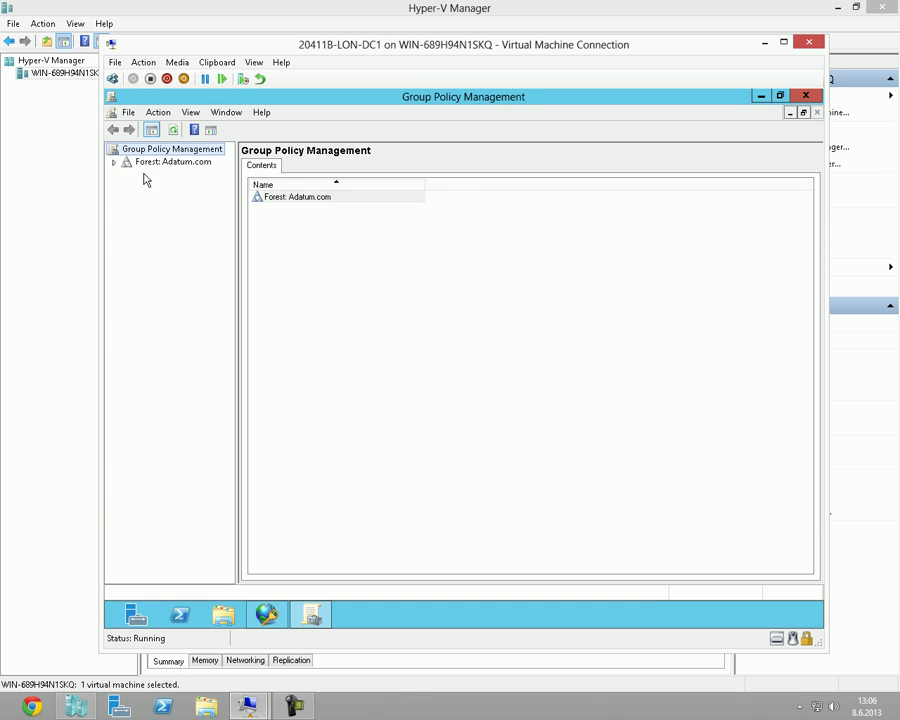
left_click(114, 162)
left_click(128, 175)
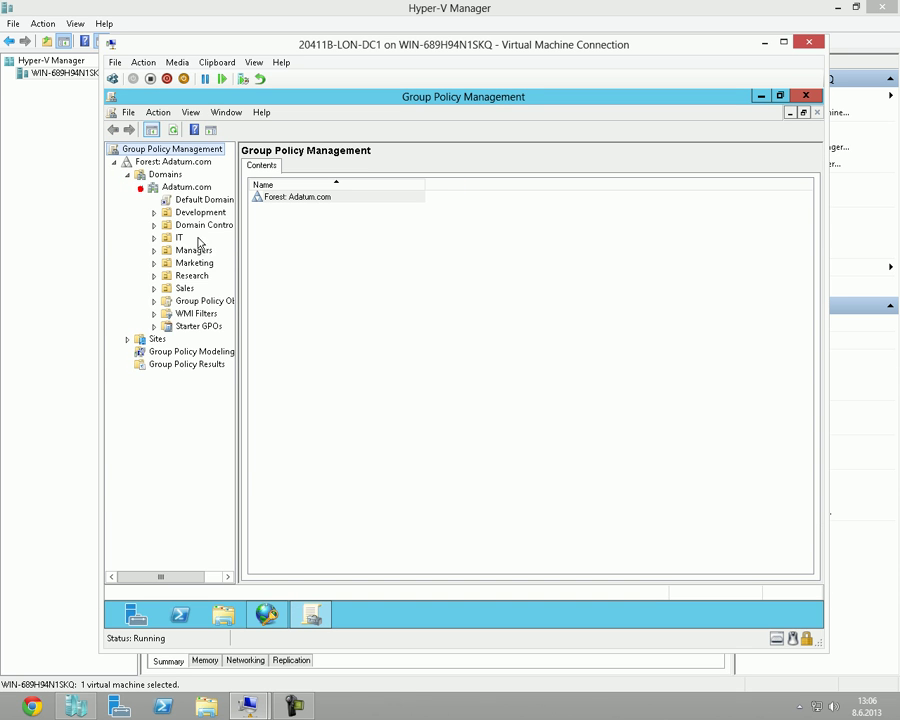
left_click_drag(237, 250, 272, 250)
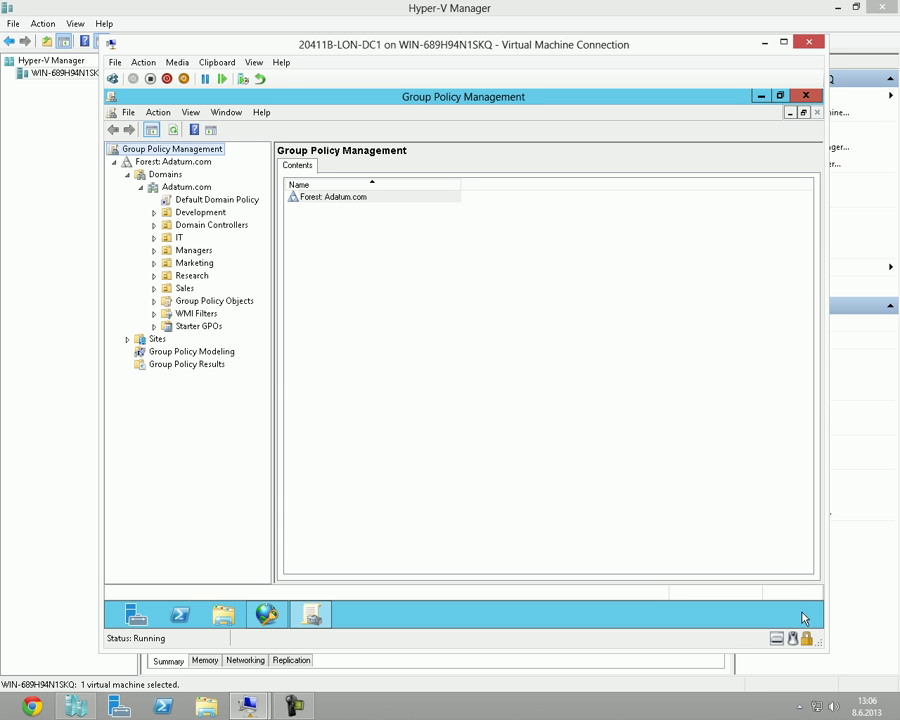
mouse_move(816, 593)
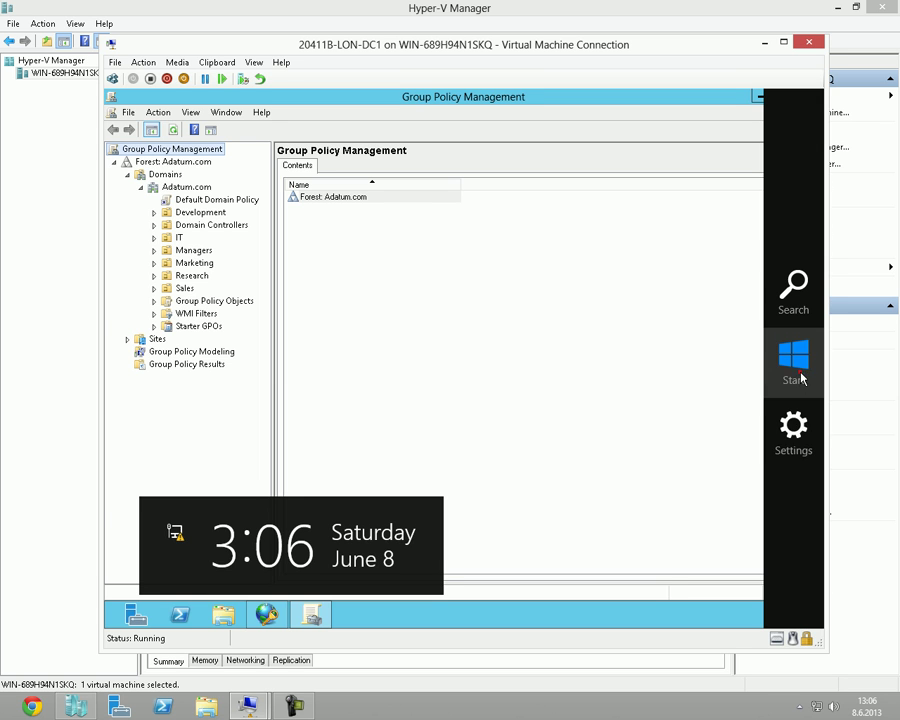
left_click(794, 360)
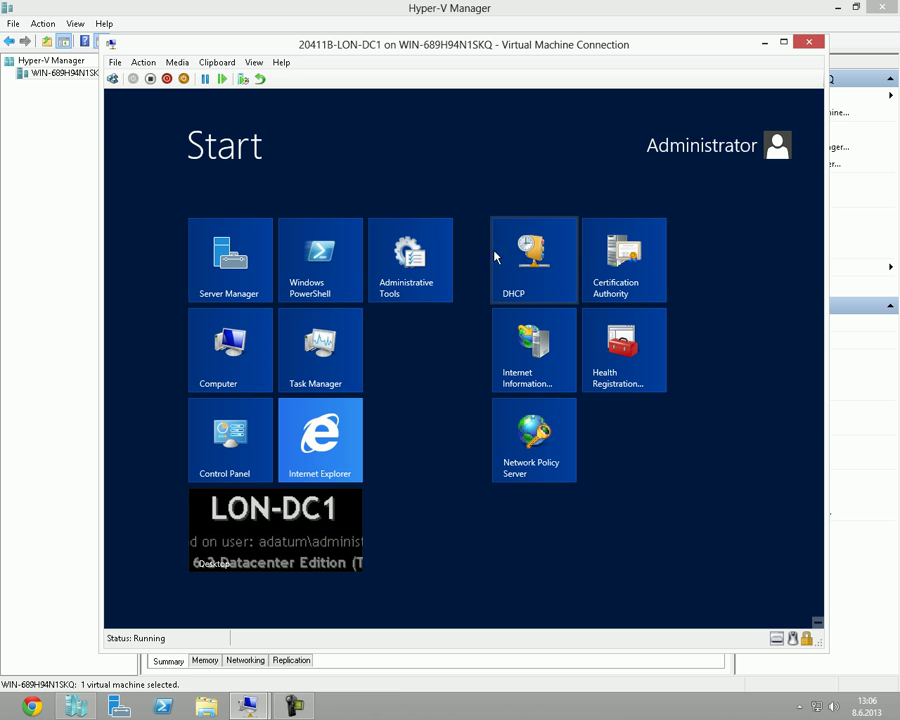
Launch DHCP maximized and expand lon-dc1.adatum.com > IPv4 > Scope [172.16.0.0] Adatum.
left_click(516, 252)
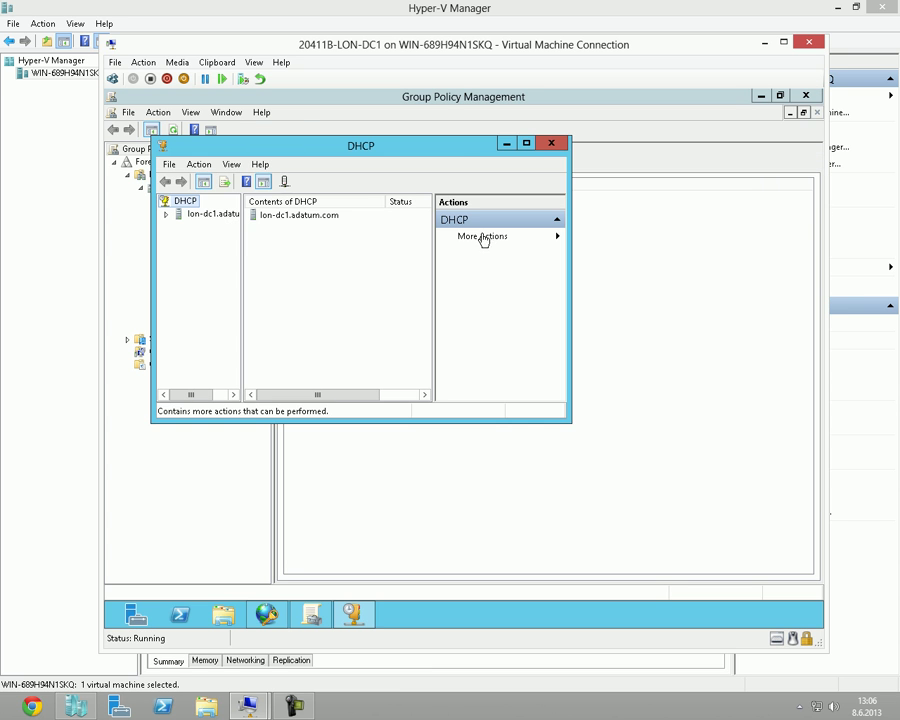
double_click(455, 147)
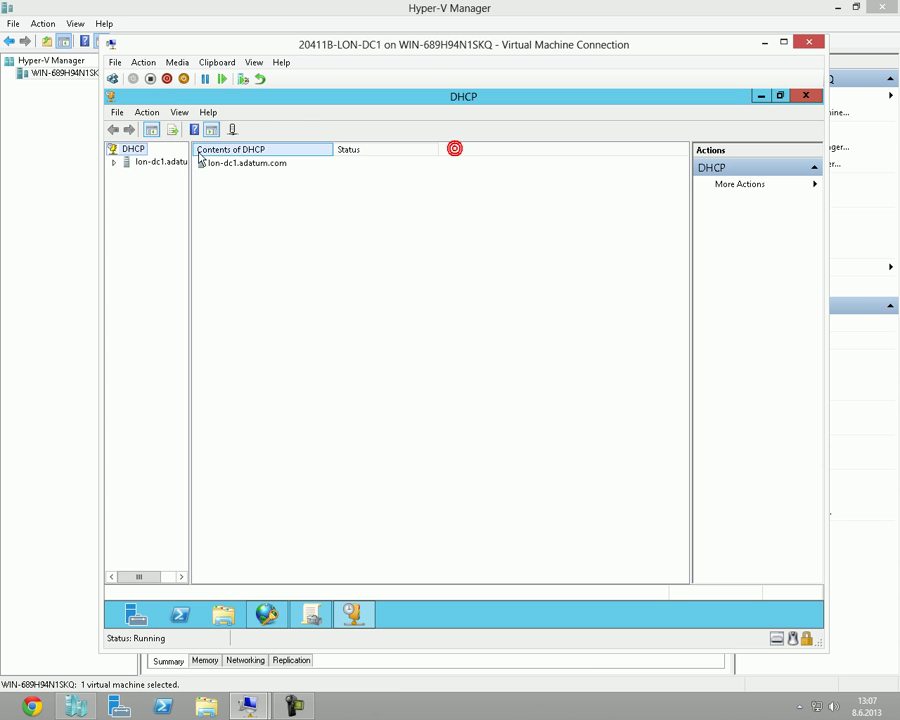
left_click(114, 163)
left_click_drag(190, 223, 250, 235)
left_click(129, 175)
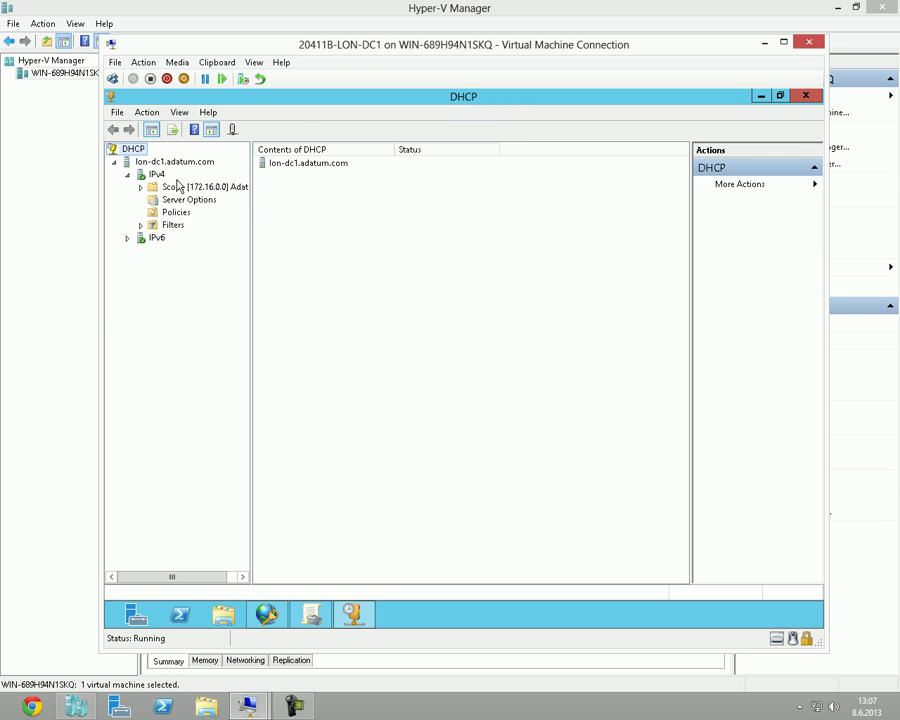
left_click_drag(253, 197, 301, 197)
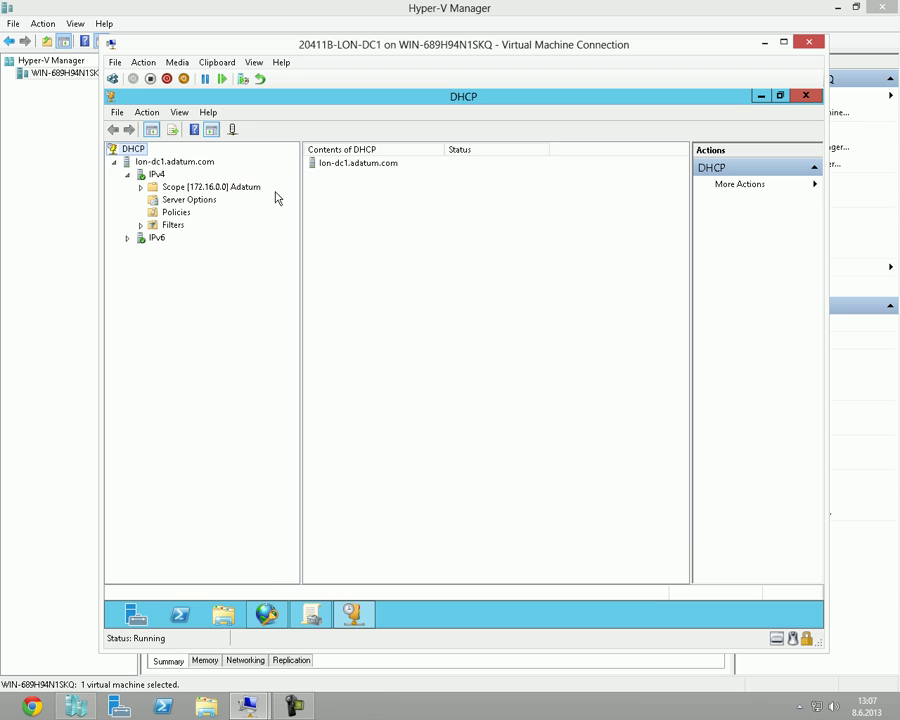
left_click(140, 188)
left_click(217, 187)
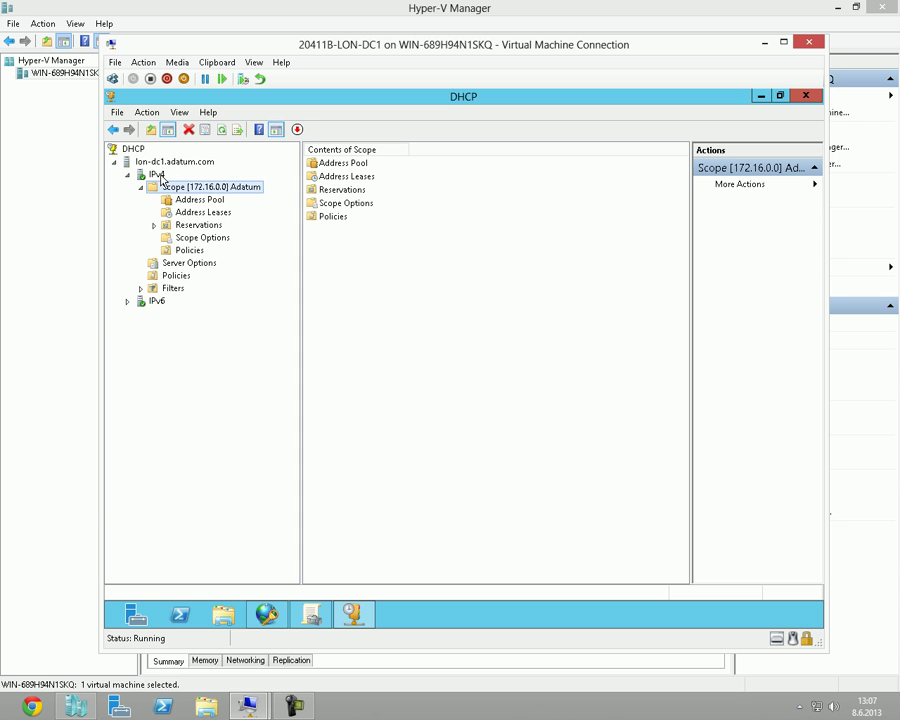
Check the IPv4 server's Network Access Protection settings and close without changes.
right_click(158, 176)
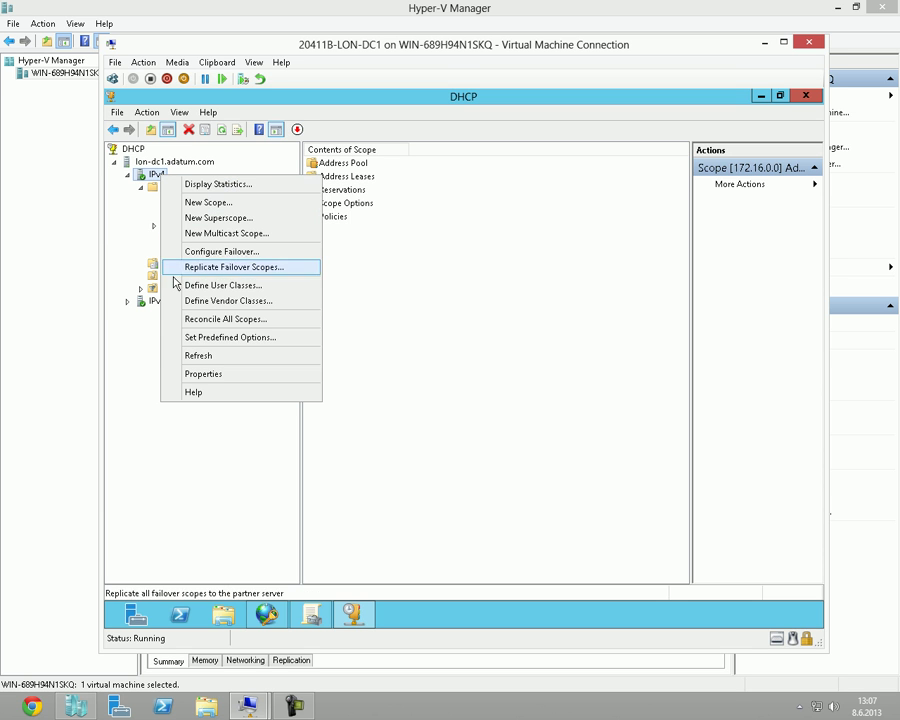
left_click(193, 374)
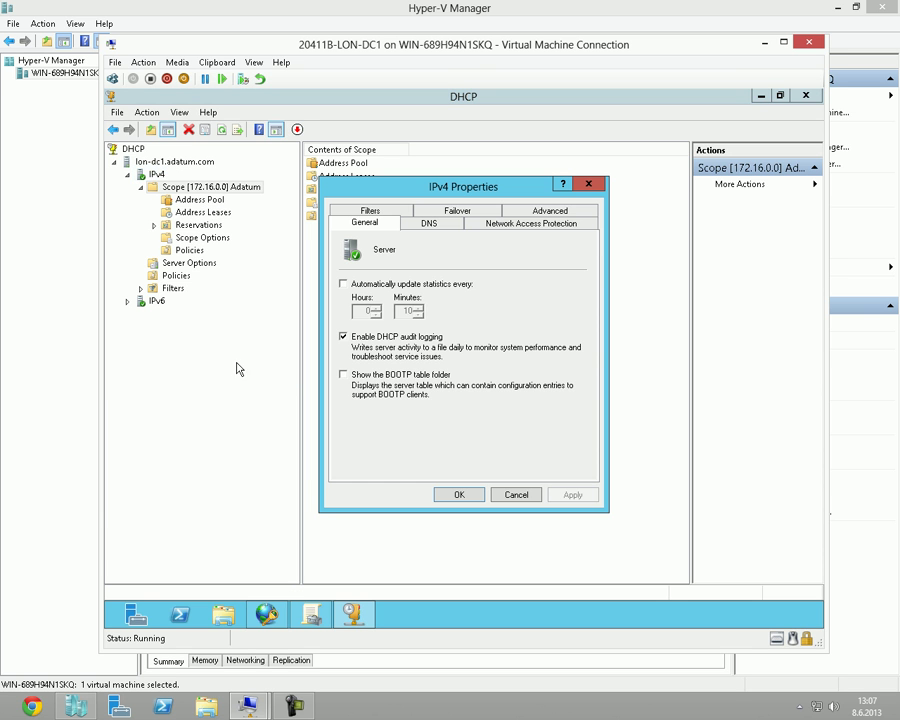
left_click(526, 224)
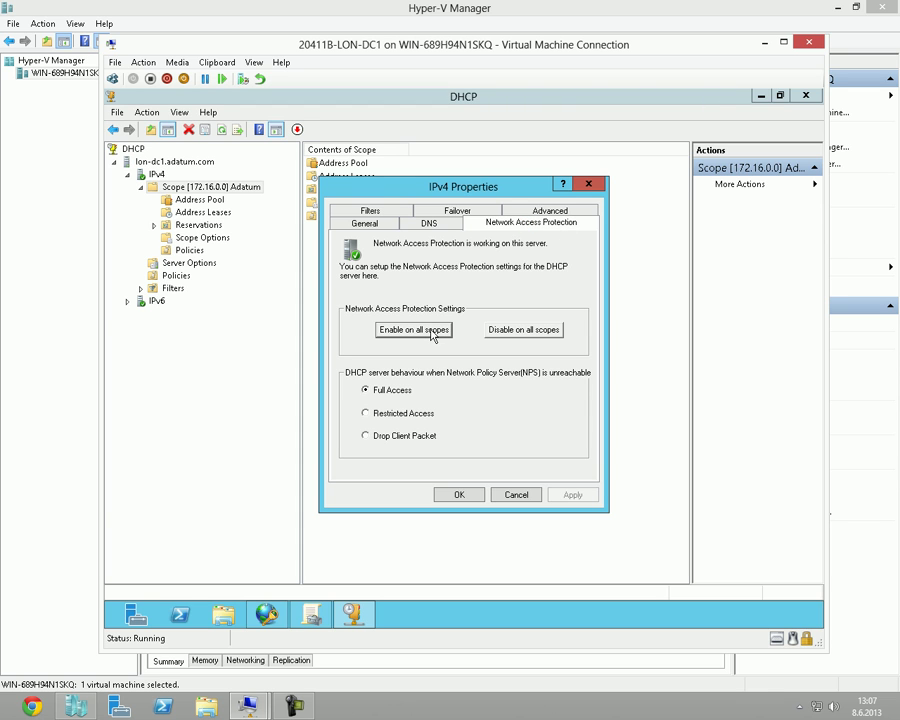
key("Escape")
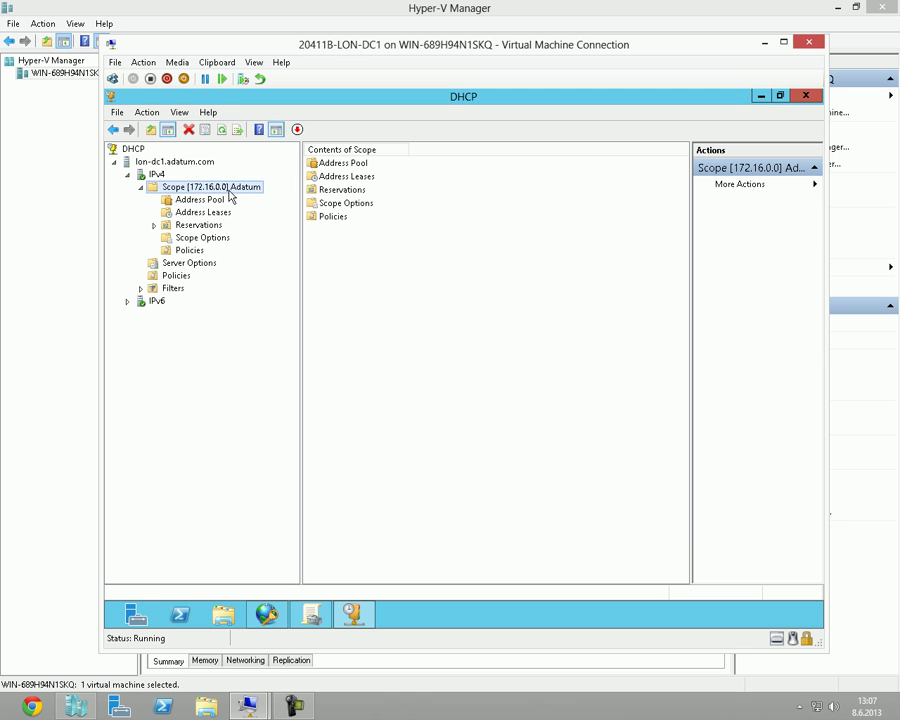
Enable Network Access Protection in the 172.16.0.0 scope properties and save.
right_click(229, 195)
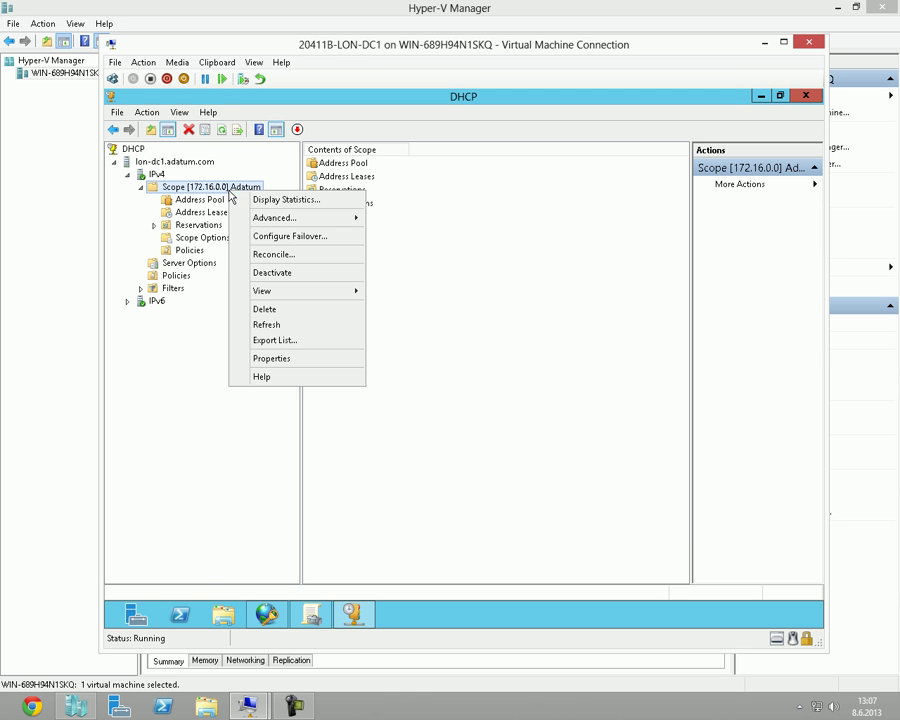
left_click(259, 357)
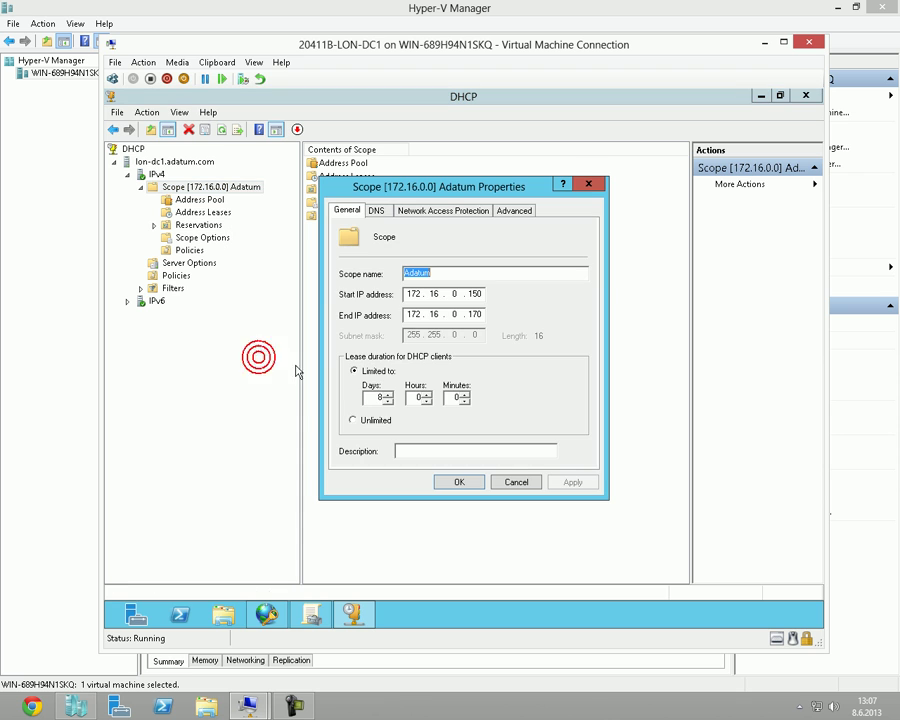
left_click(468, 213)
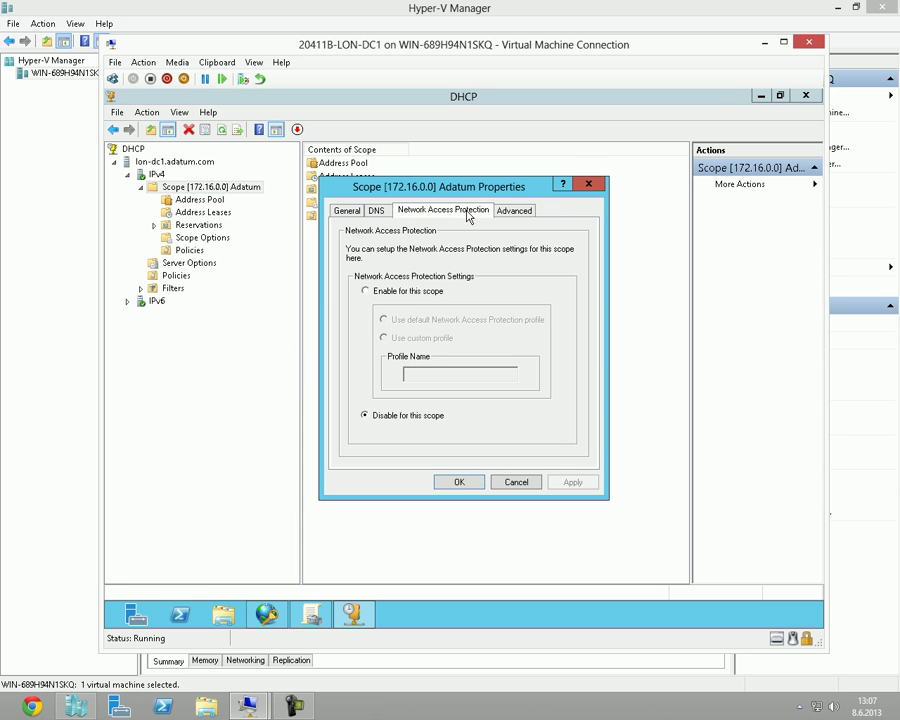
left_click(409, 292)
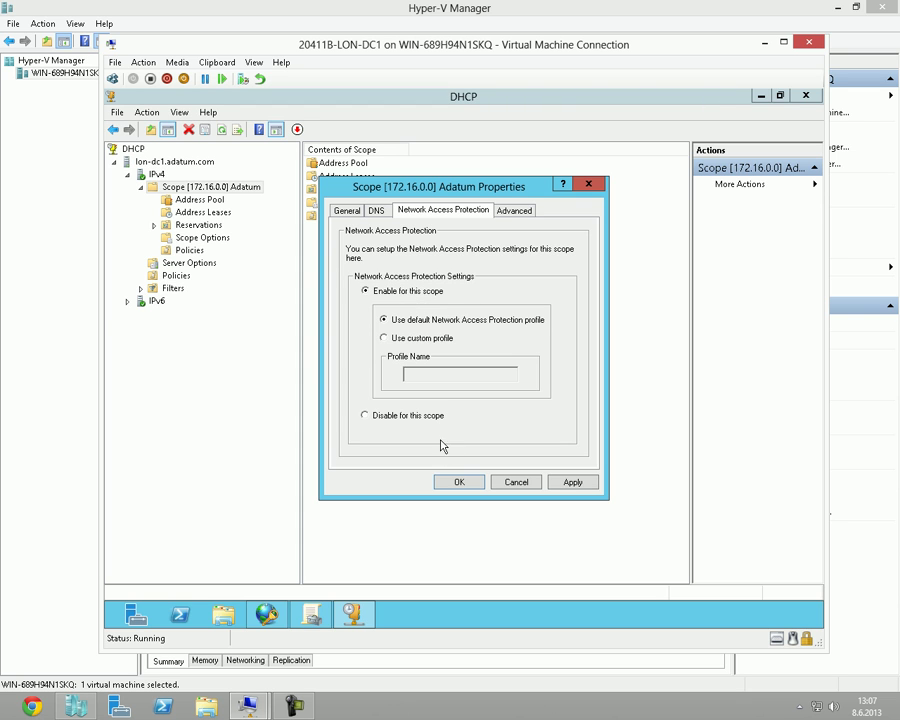
left_click(454, 481)
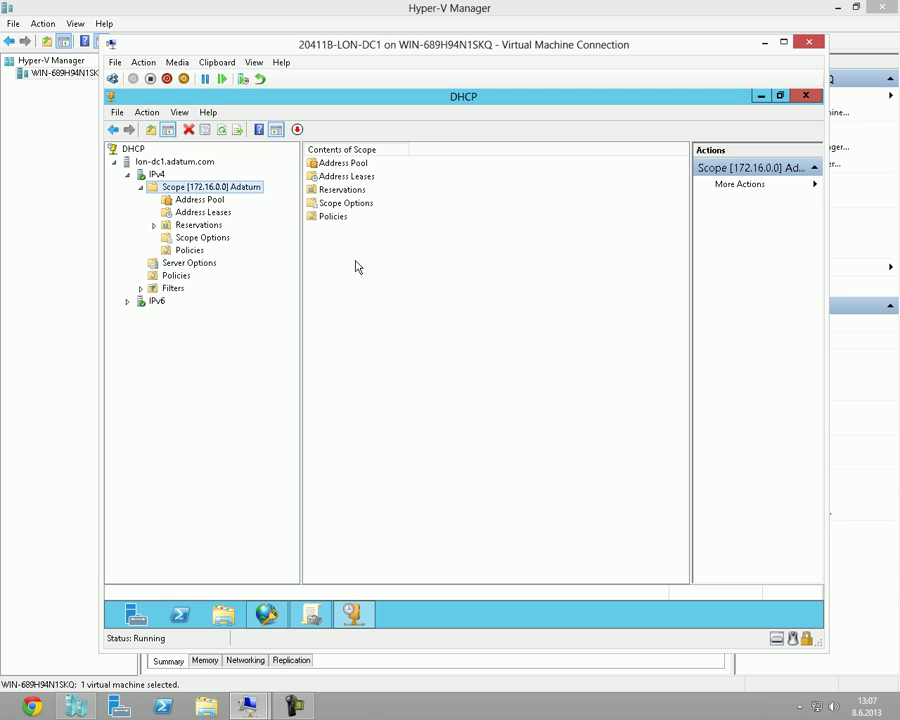
left_click(225, 189)
Close the DHCP console, glance at LON-CL1, and return to the LON-DC1 session.
left_click(799, 100)
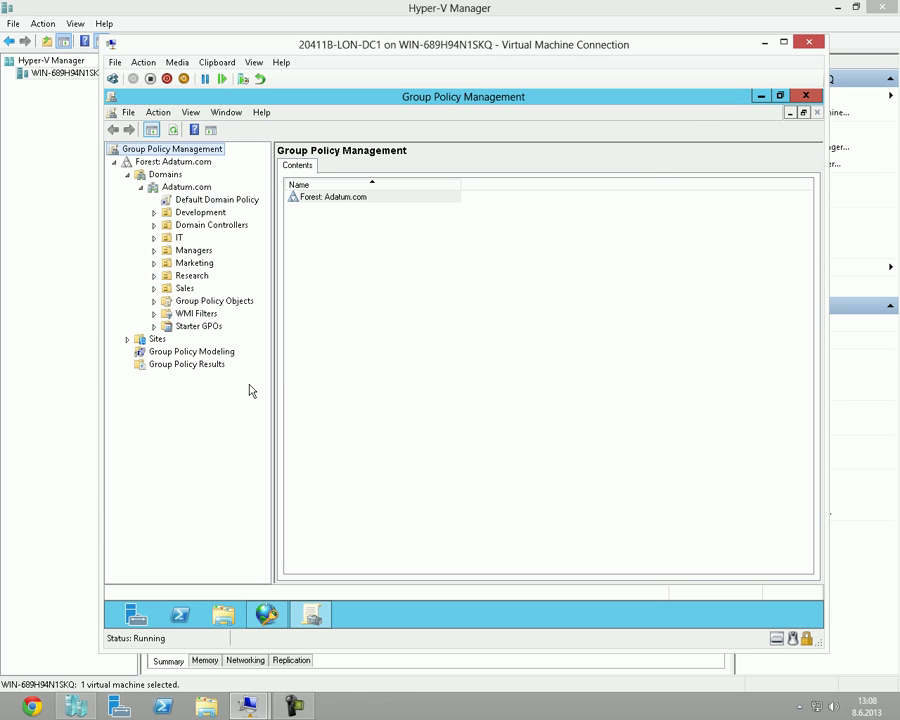
left_click(338, 369)
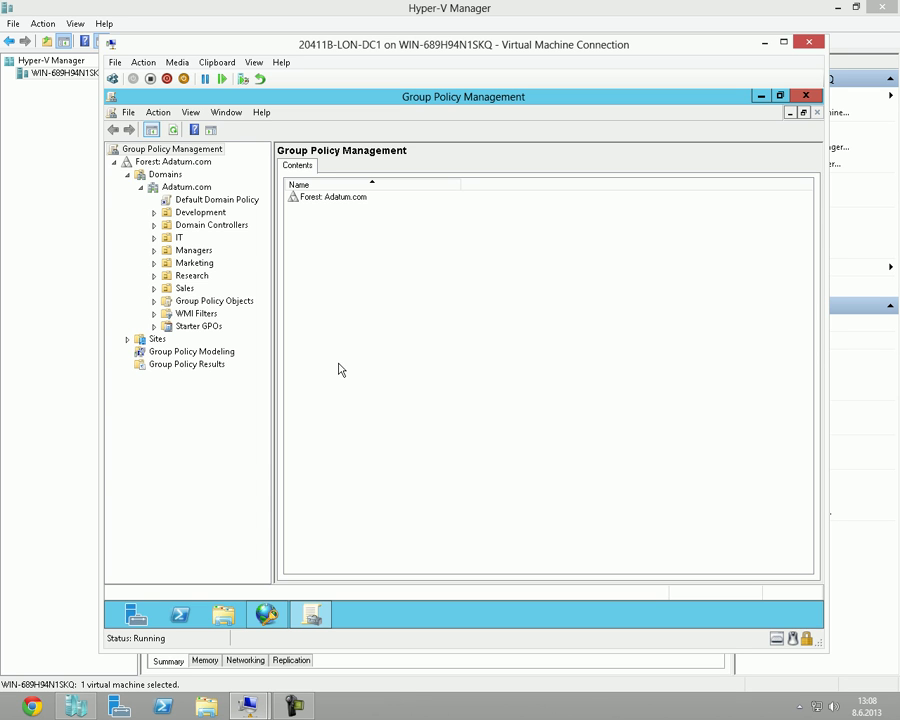
mouse_move(247, 704)
left_click(327, 642)
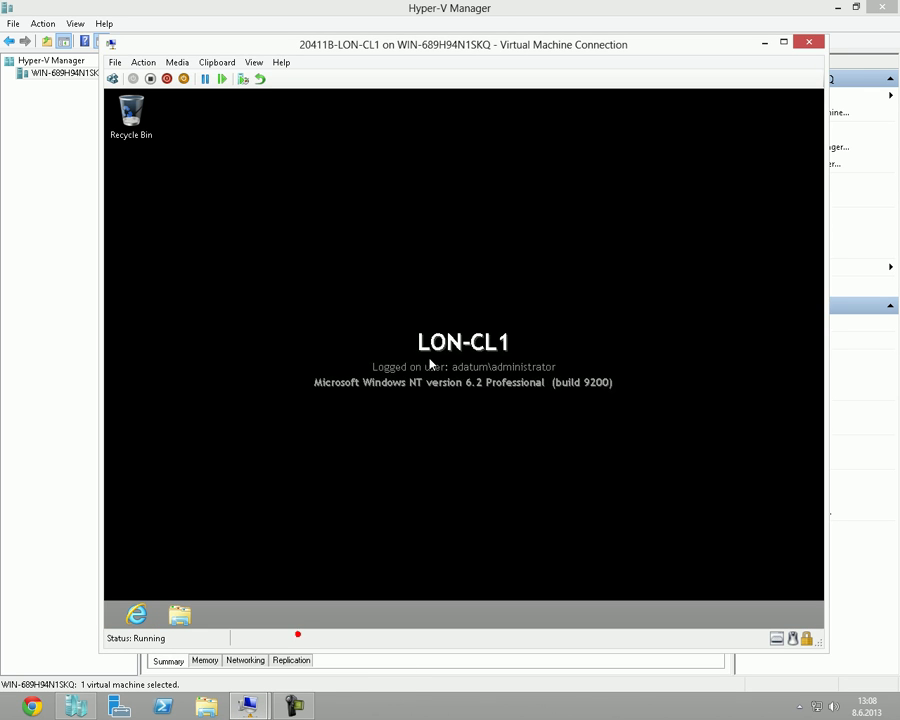
left_click(191, 646)
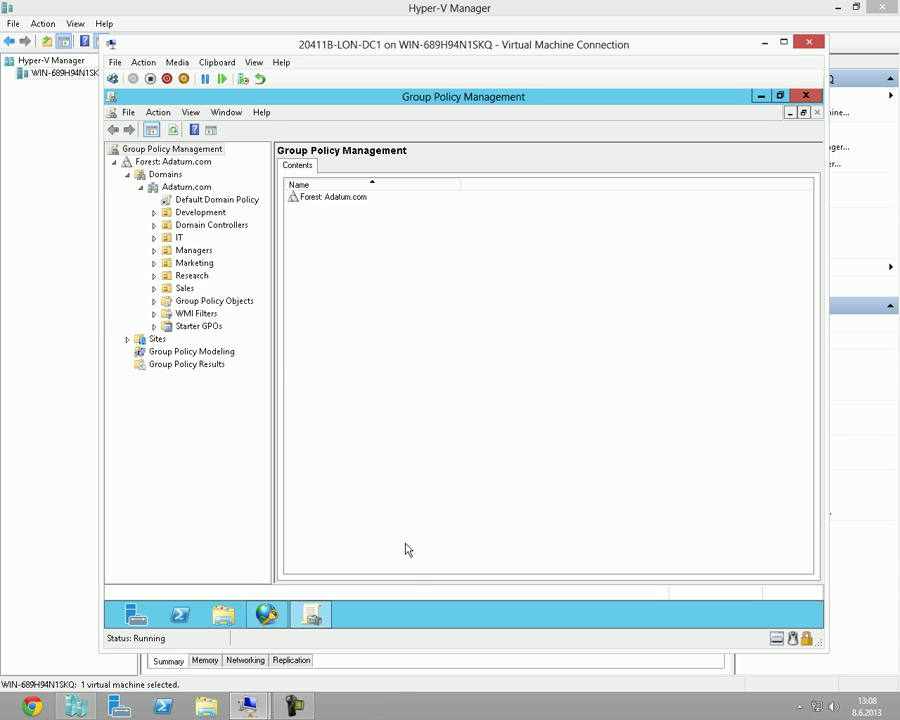
left_click(398, 589)
Launch dsa.msc and create an organizational unit named NAP under Adatum.com.
key("super+r")
type("dsa.msc")
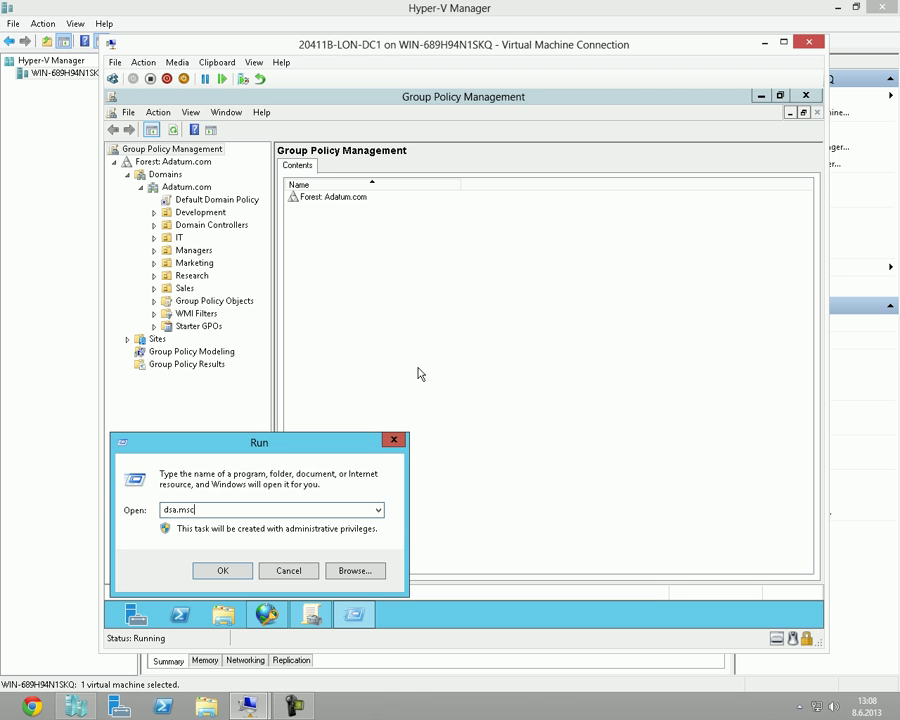
key("Return")
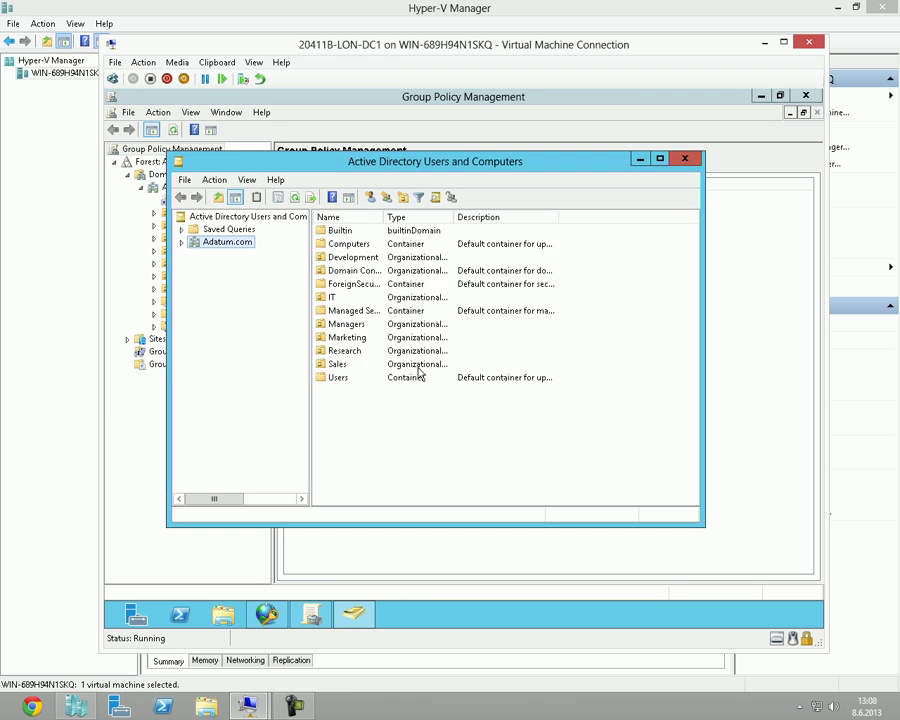
double_click(298, 176)
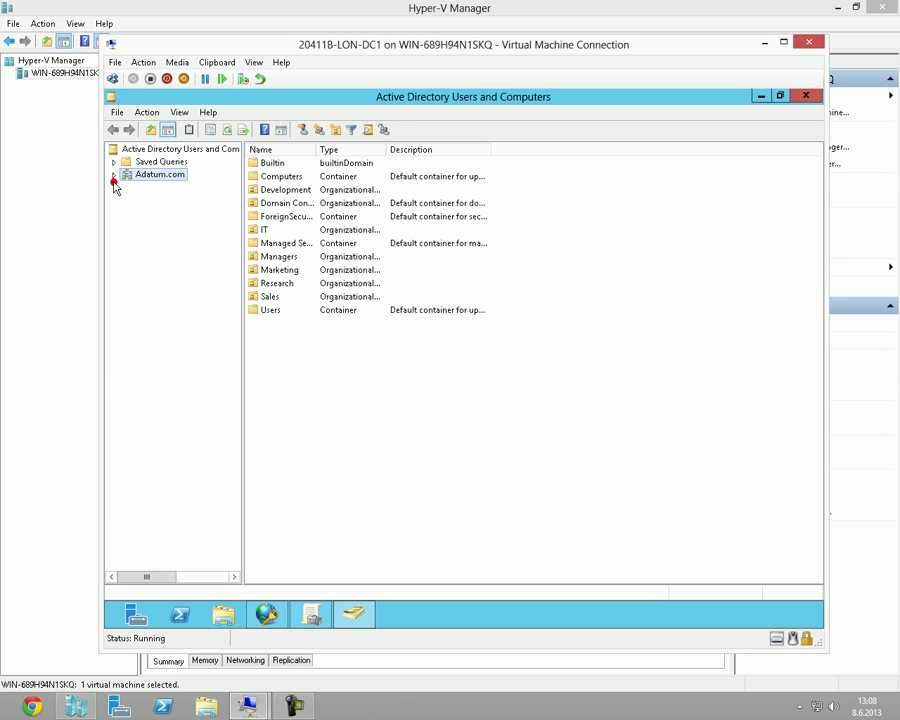
left_click(113, 175)
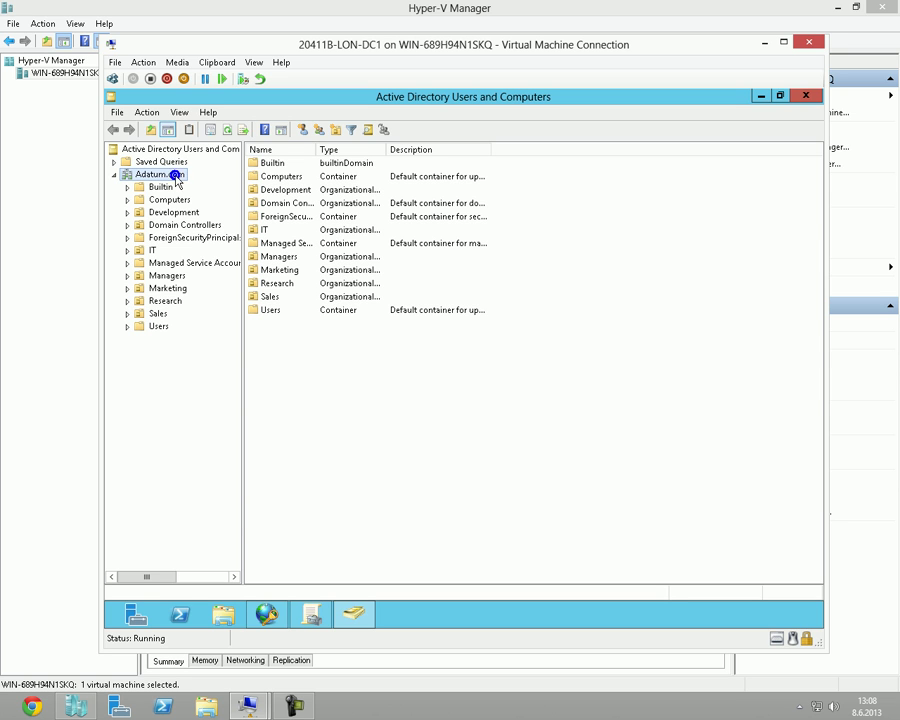
right_click(175, 177)
mouse_move(321, 280)
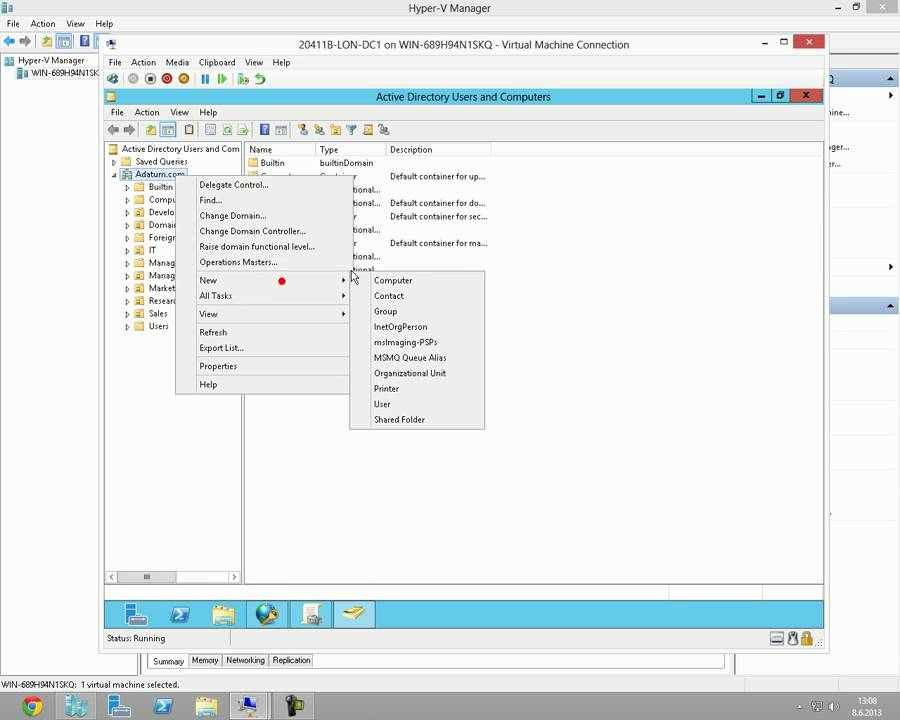
left_click(417, 375)
left_click_drag(334, 124, 587, 150)
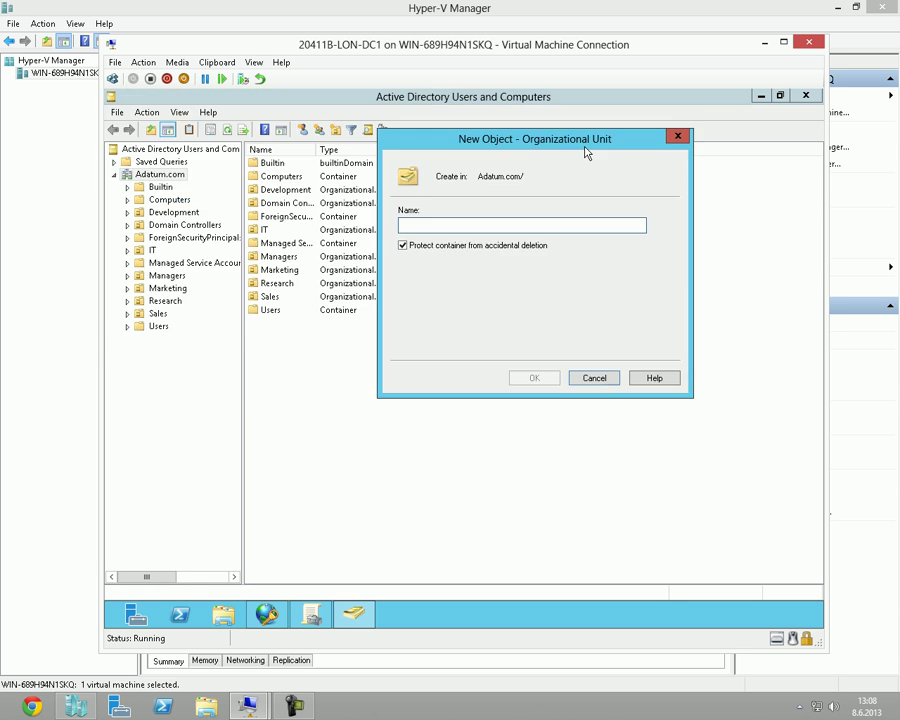
type("NAP")
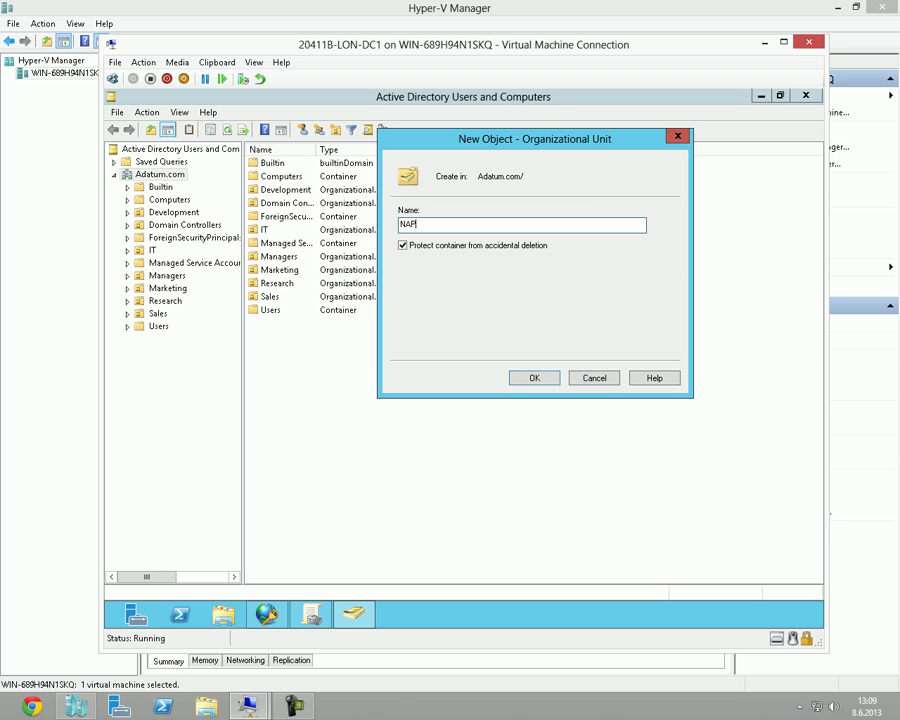
left_click(533, 378)
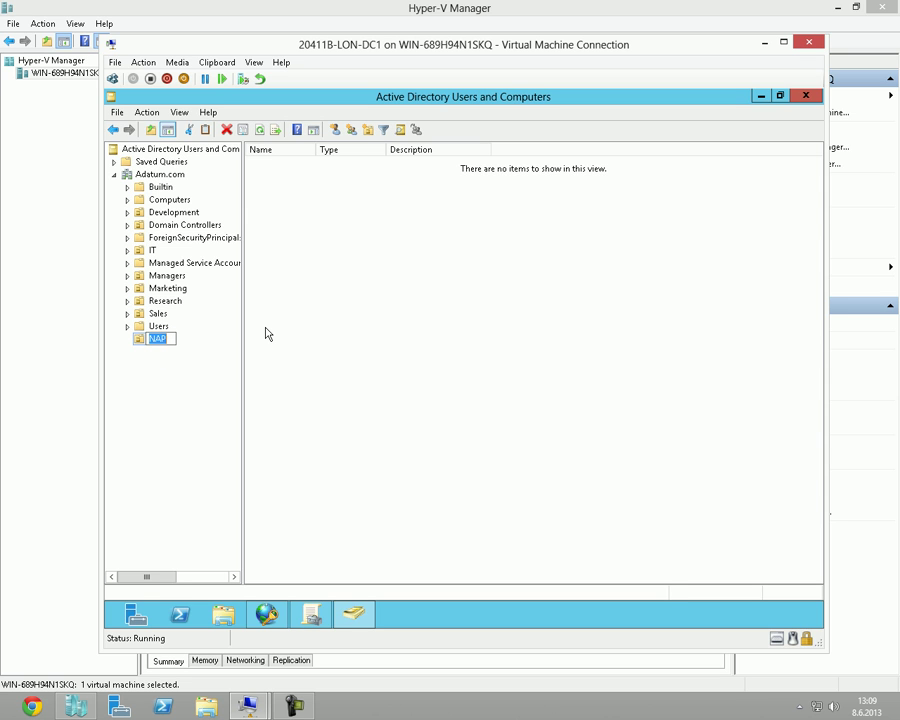
left_click(189, 396)
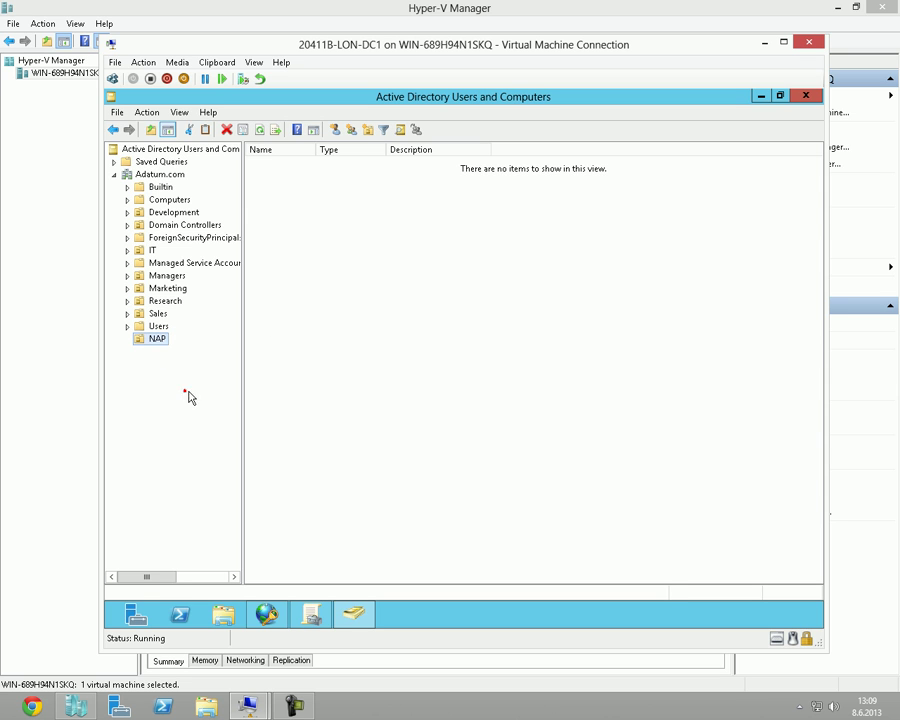
Move the LON-CL1 computer from Computers into the NAP OU.
left_click(183, 200)
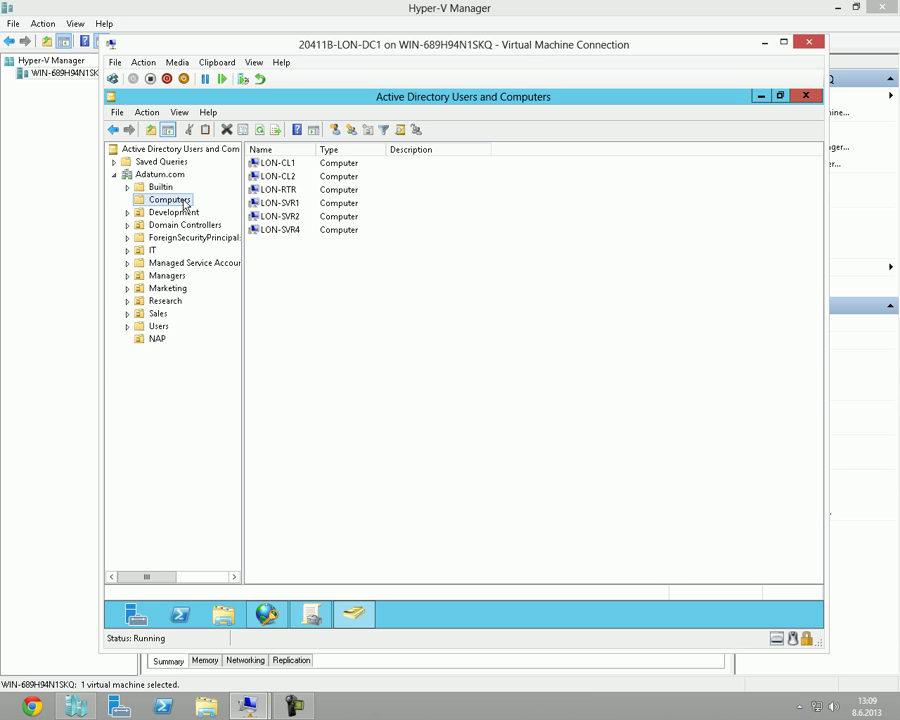
left_click_drag(308, 262, 248, 158)
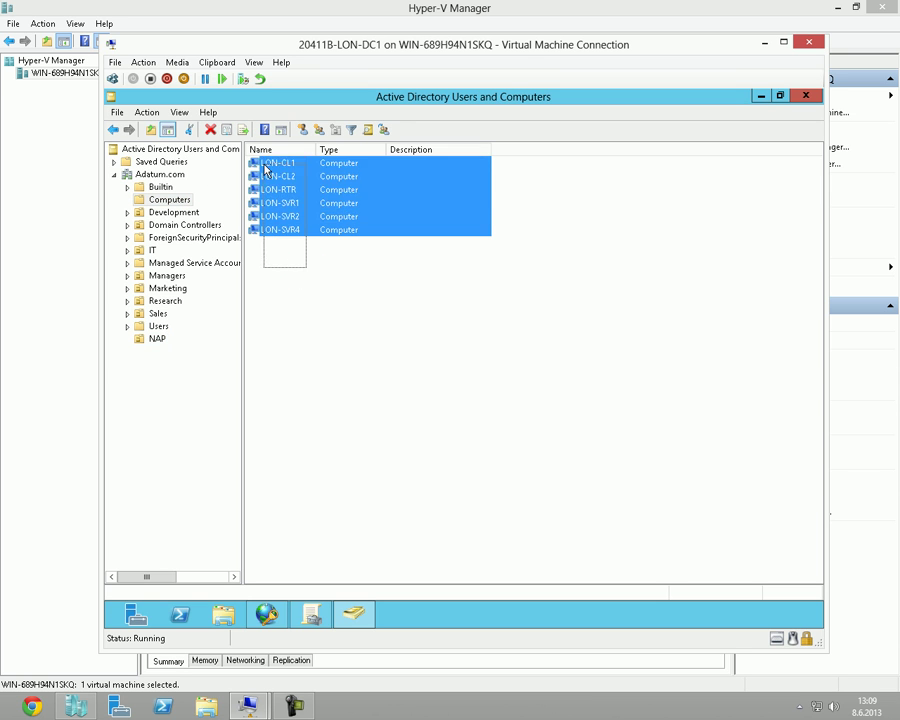
left_click(293, 277)
left_click(281, 162)
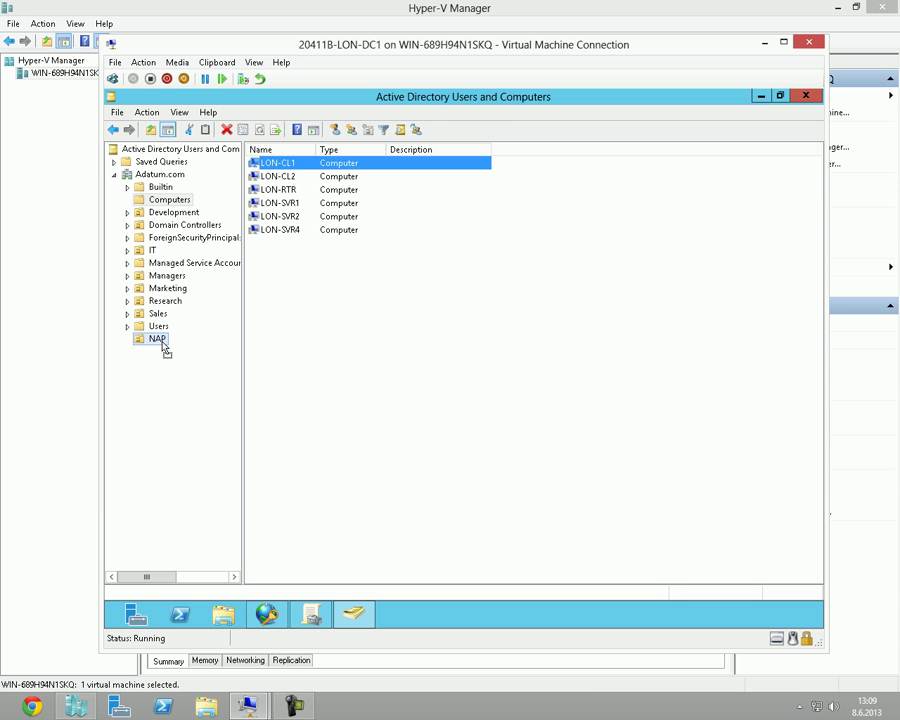
left_click_drag(165, 348, 165, 348)
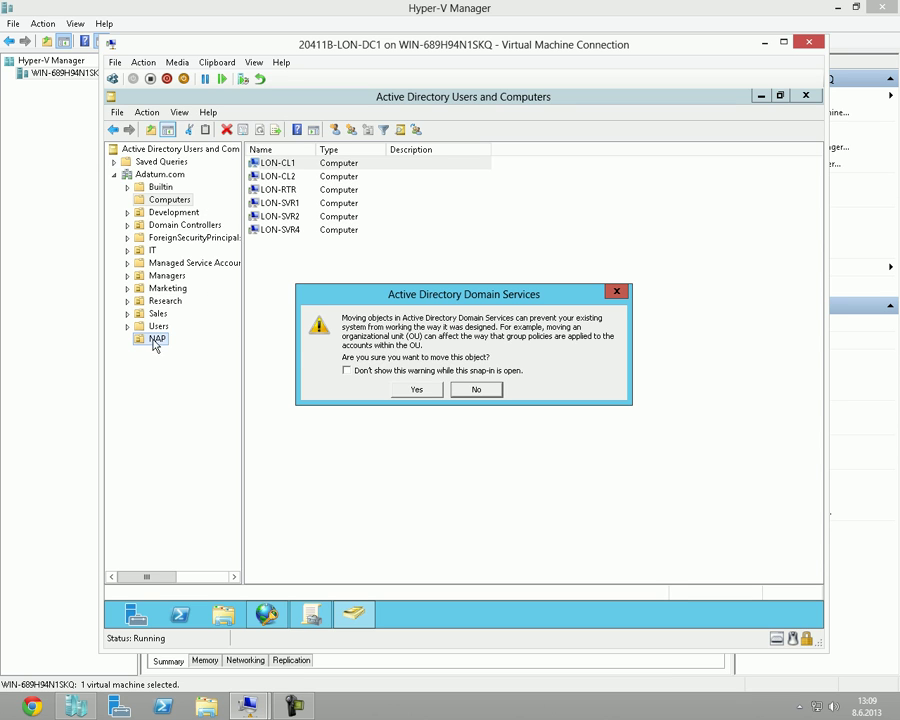
key("alt+d")
left_click(410, 389)
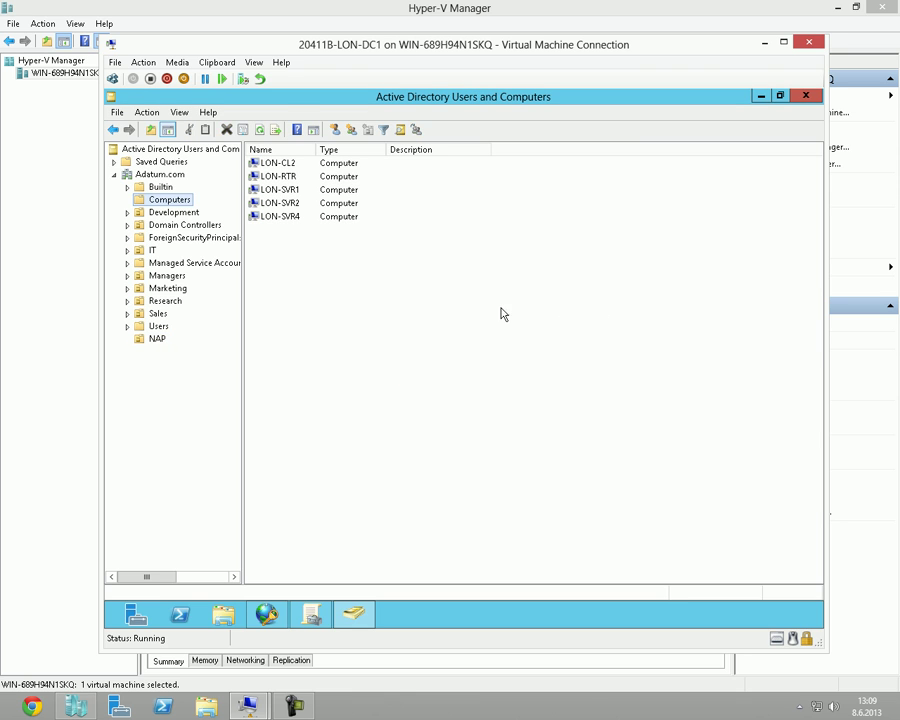
left_click(508, 320)
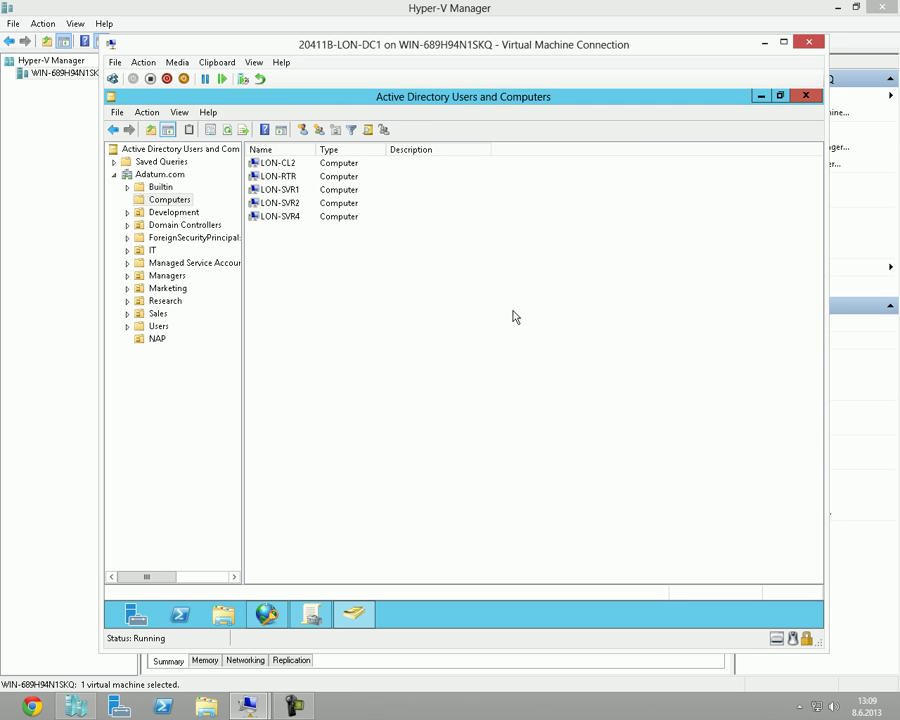
Confirm LON-CL1 is in the NAP OU and close Active Directory Users and Computers.
left_click(157, 339)
left_click(297, 195)
left_click(301, 213)
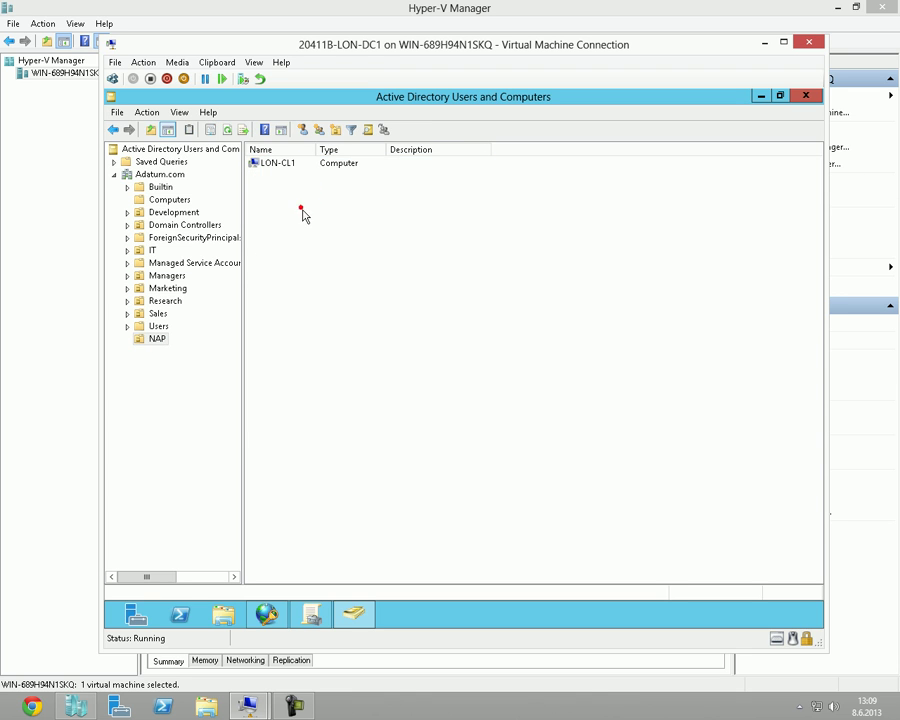
left_click(815, 97)
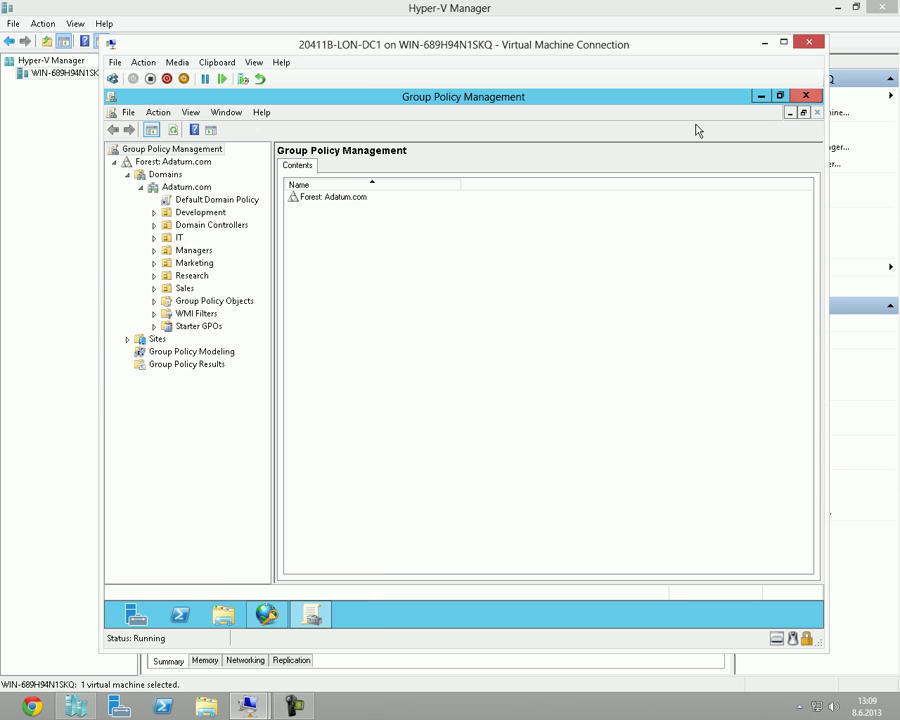
Refresh the Adatum.com tree and create a GPO named NAP linked to the NAP OU.
left_click(168, 175)
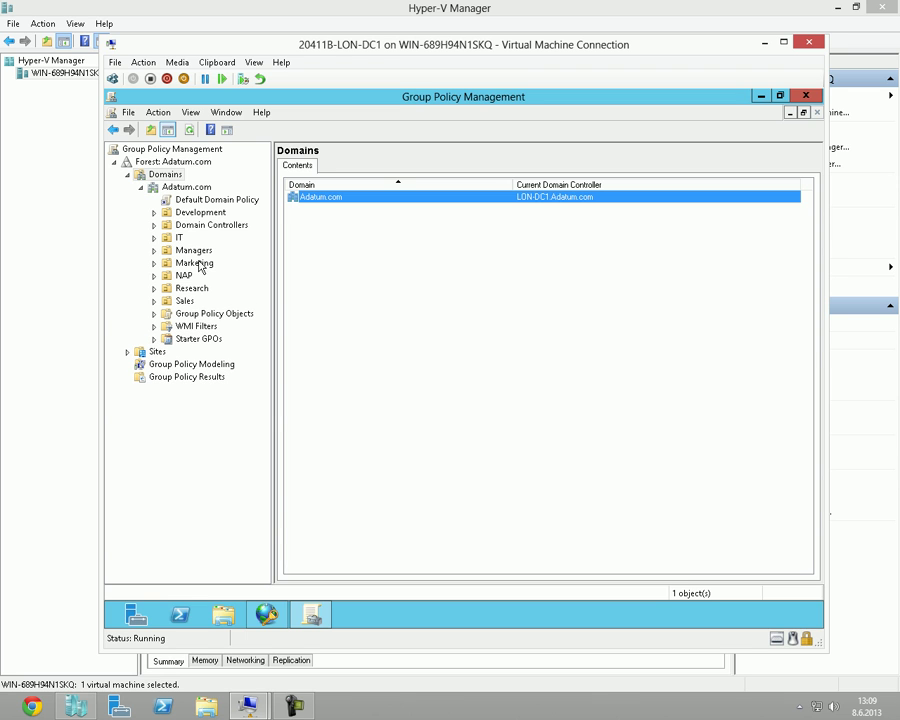
left_click(160, 282)
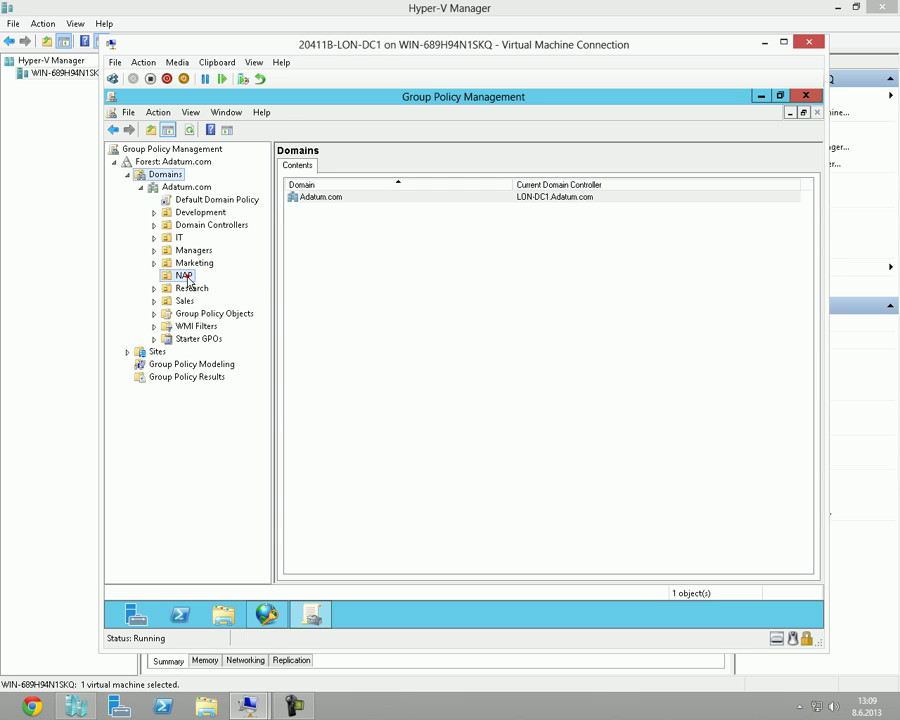
left_click(185, 276)
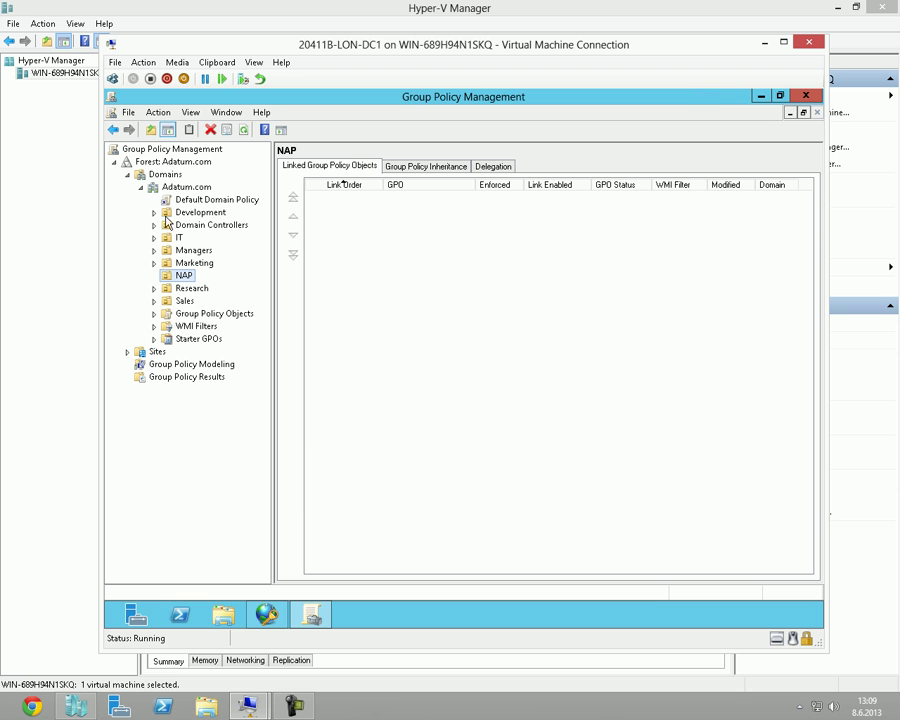
left_click(186, 277)
left_click(184, 276)
right_click(184, 276)
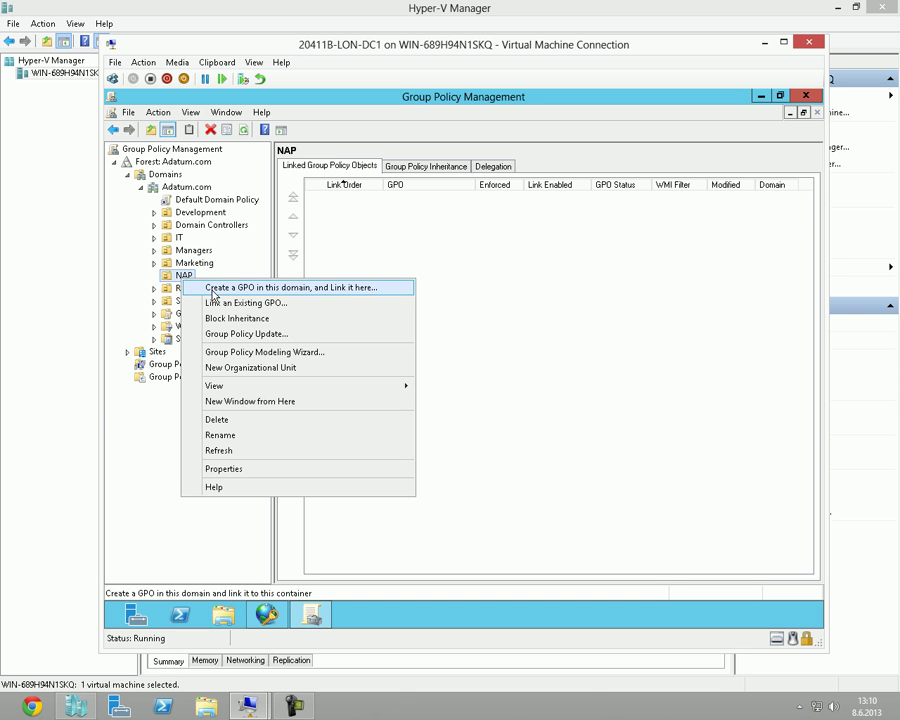
left_click(210, 290)
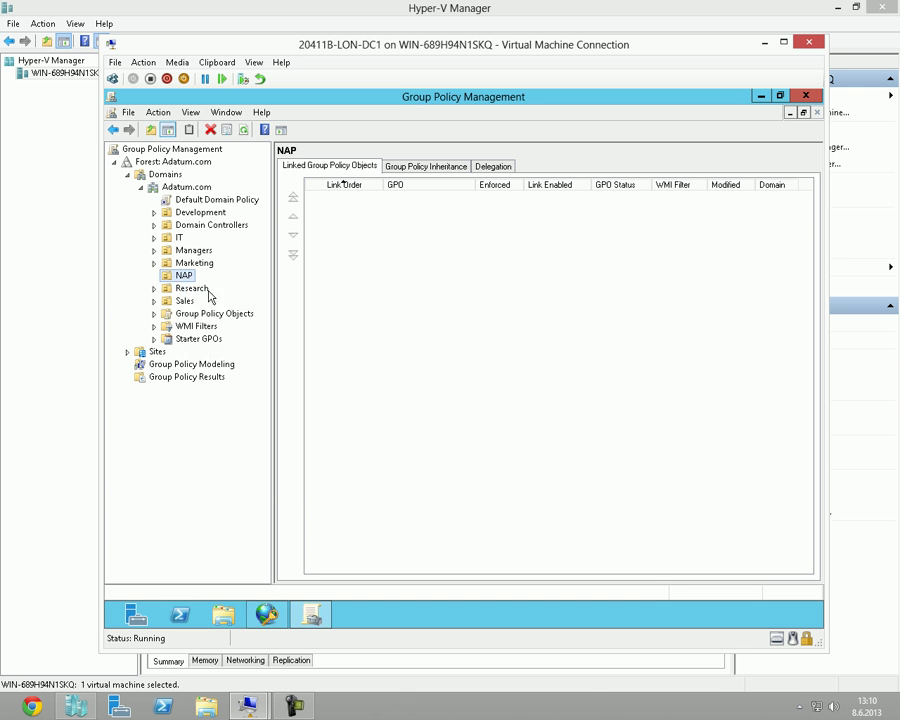
left_click_drag(450, 305, 505, 310)
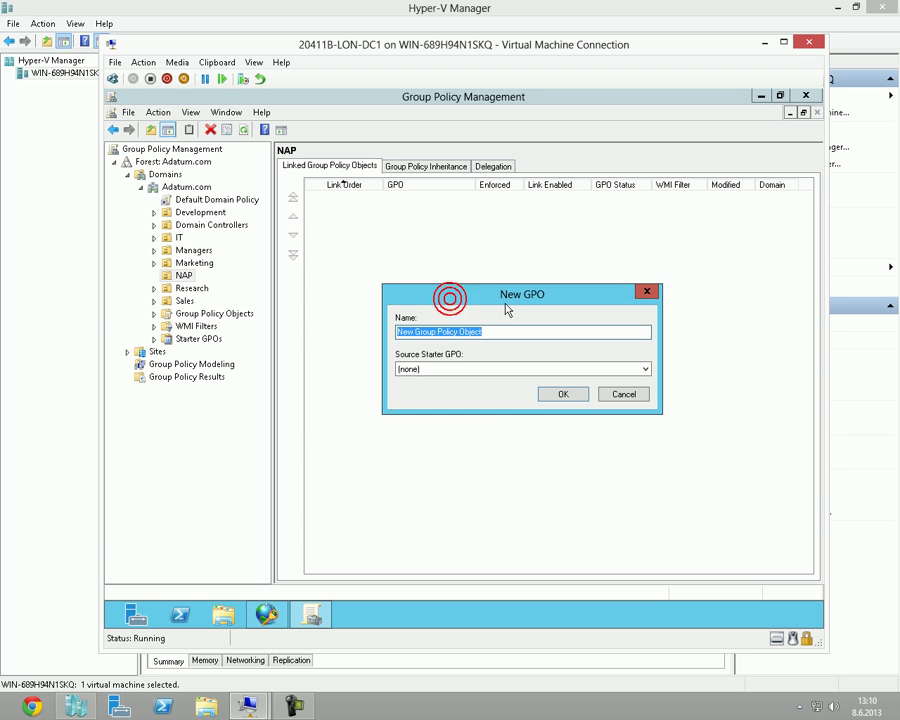
type("NAP")
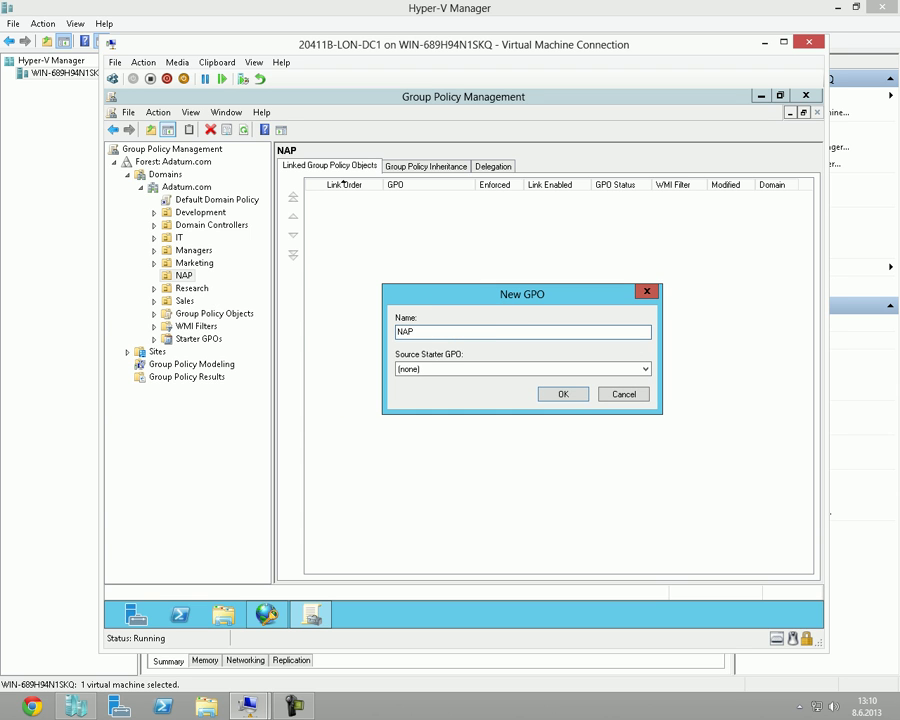
key("Return")
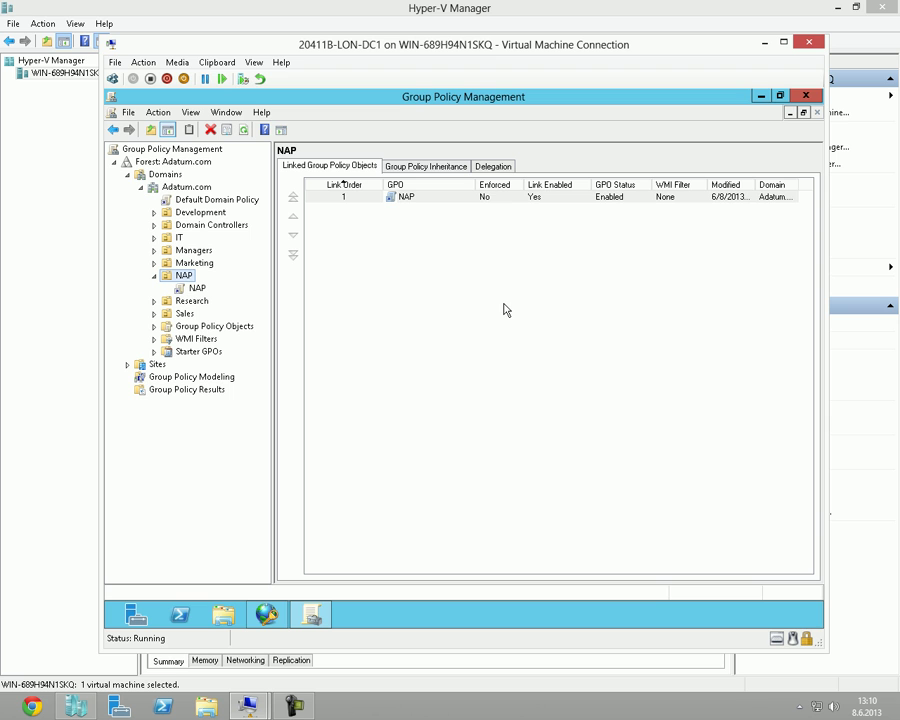
Open the NAP GPO link for editing, then close that editor window.
right_click(201, 291)
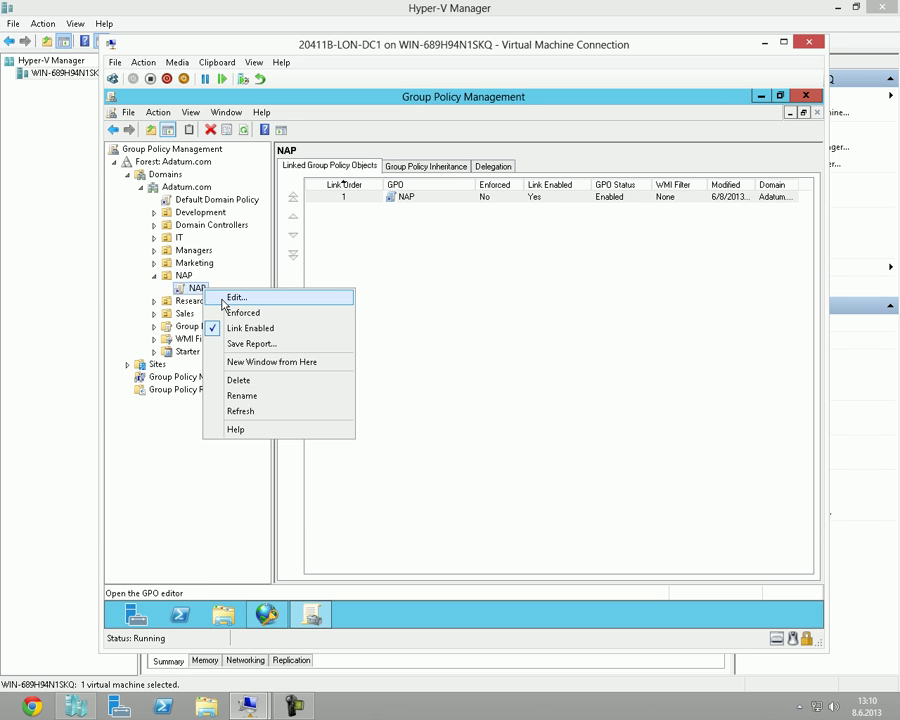
left_click(236, 298)
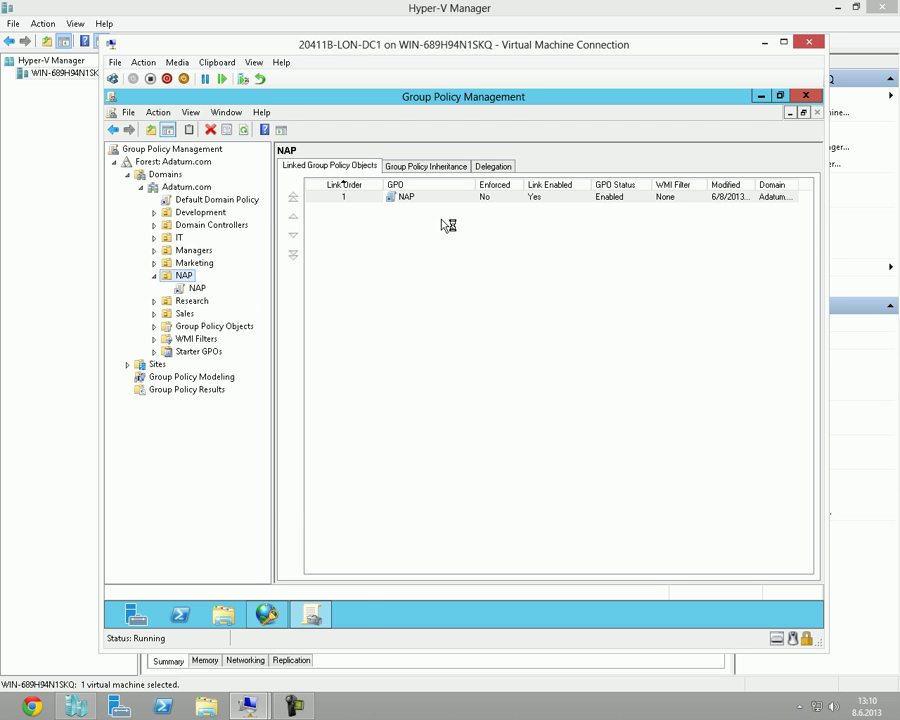
key("alt+F4")
left_click(356, 621)
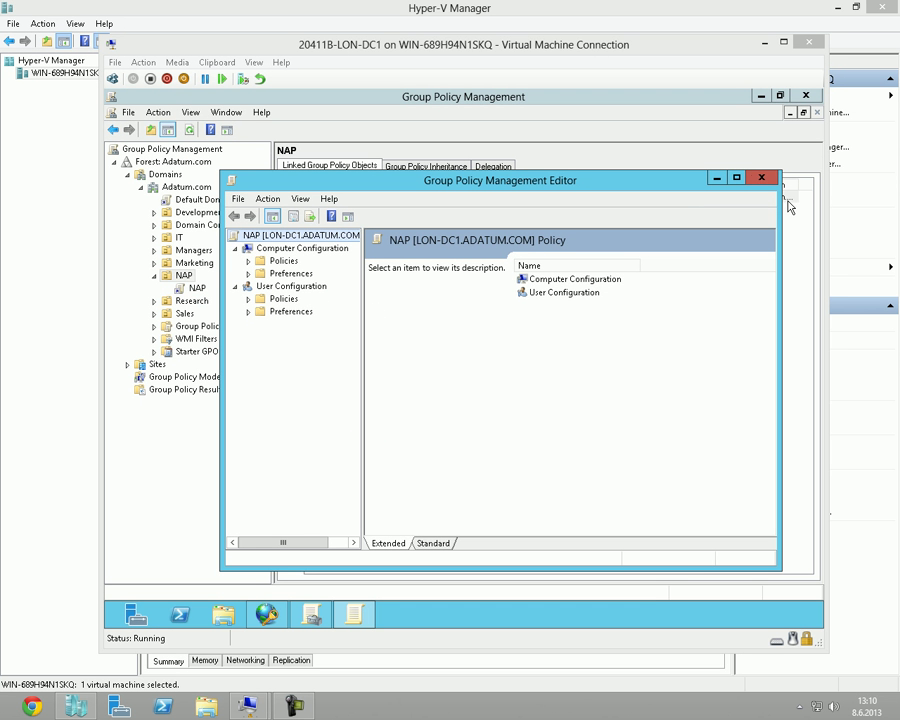
left_click(760, 179)
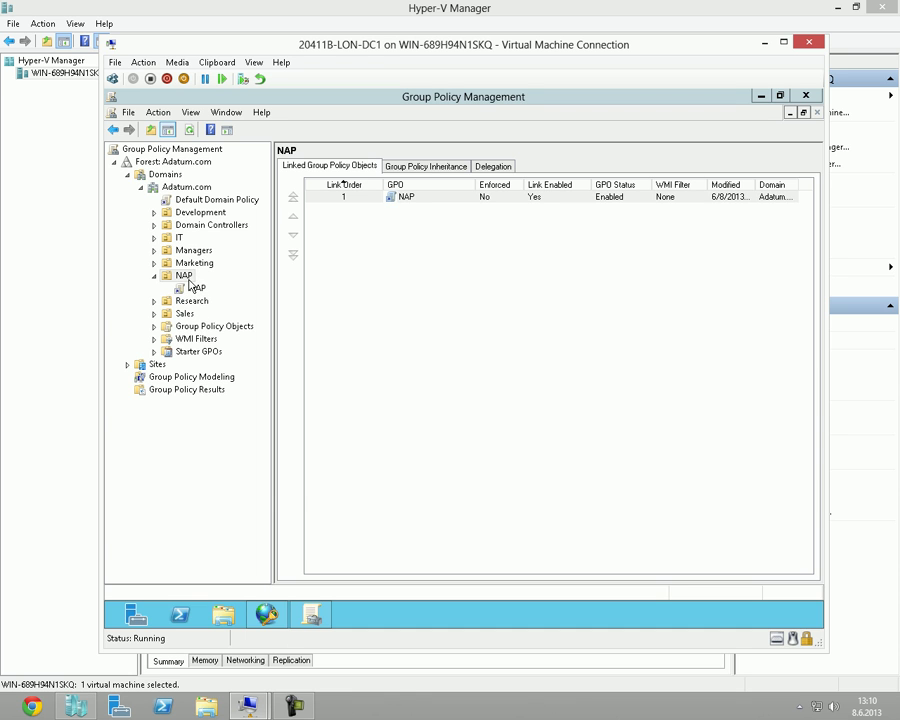
Expand the NAP OU and select its linked NAP GPO, acknowledging the link warning.
right_click(188, 283)
key("m")
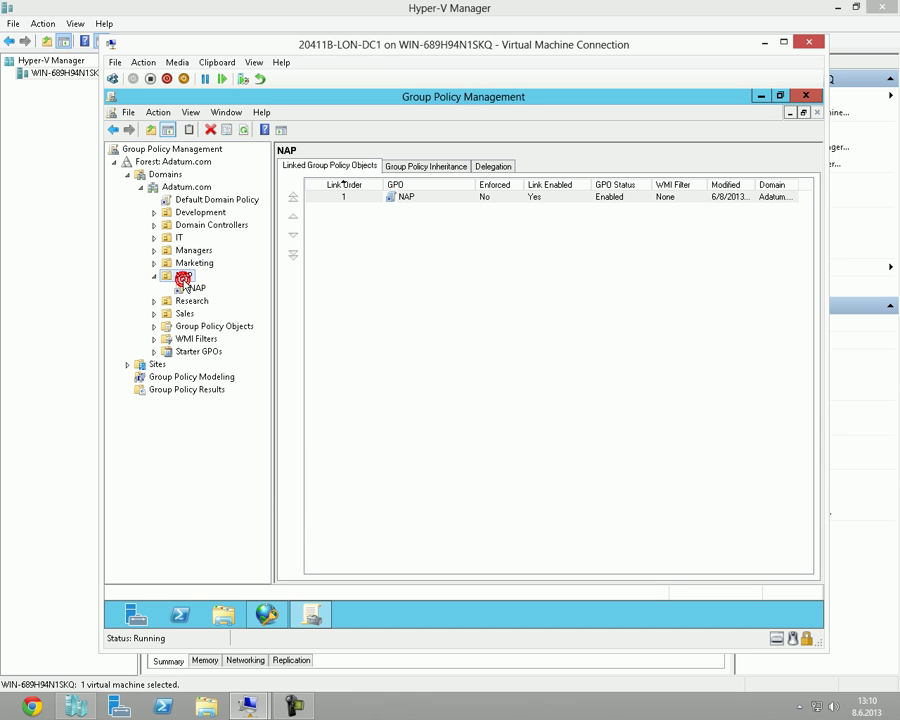
left_click(181, 163)
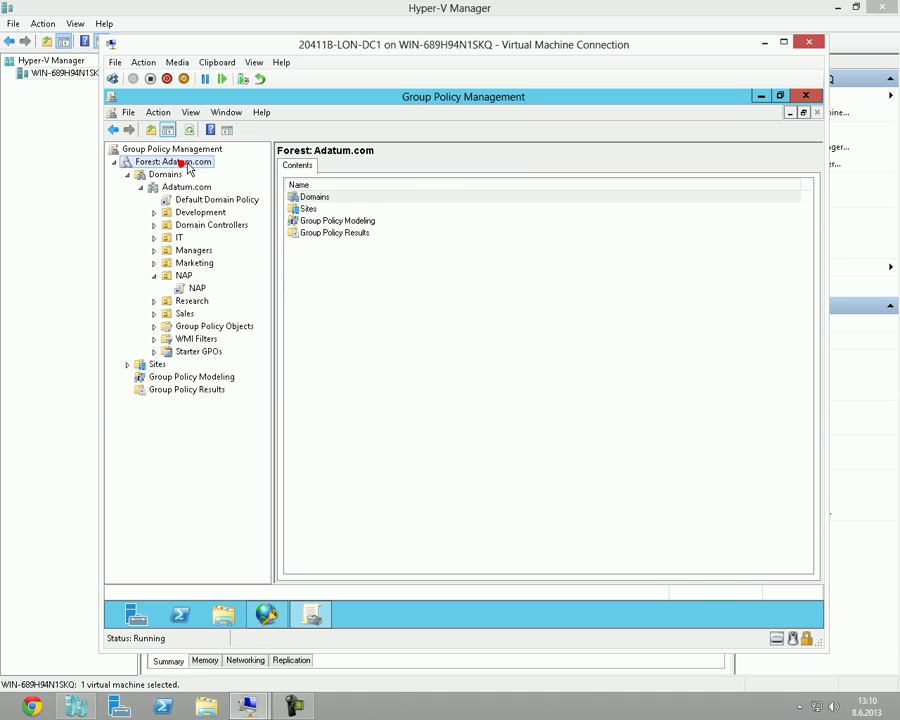
left_click(154, 275)
right_click(180, 275)
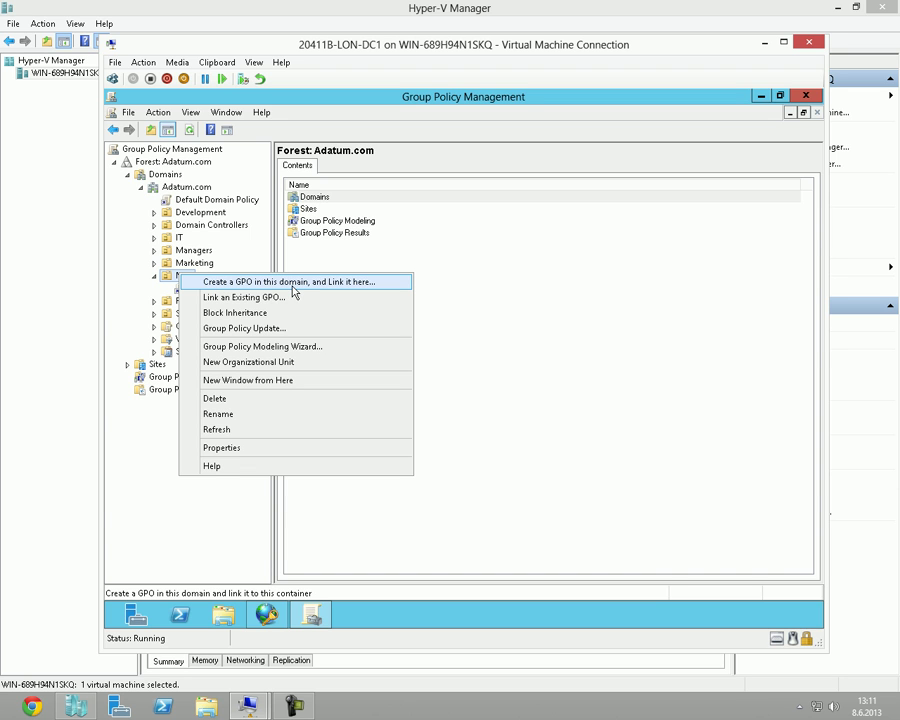
left_click(125, 302)
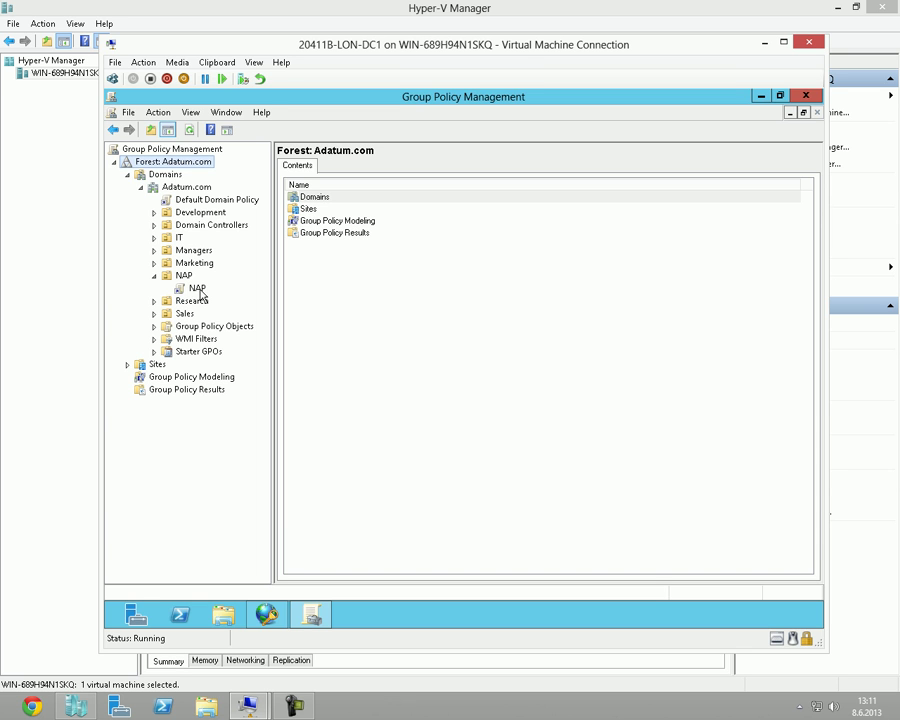
left_click(197, 288)
left_click(545, 377)
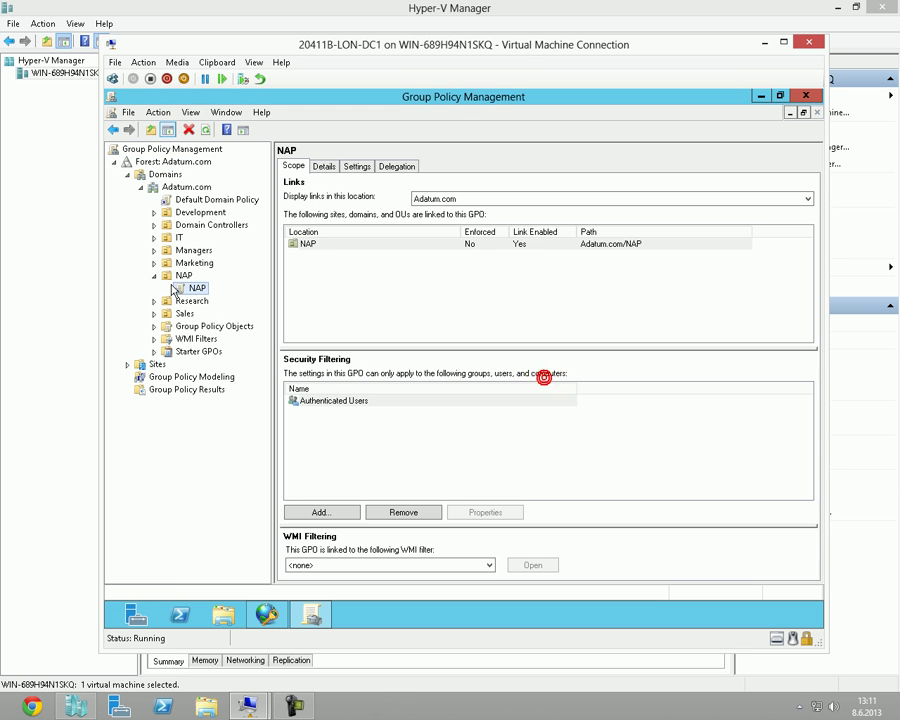
Edit the NAP GPO in a maximized editor with Computer Configuration > Policies expanded.
right_click(200, 291)
left_click(204, 299)
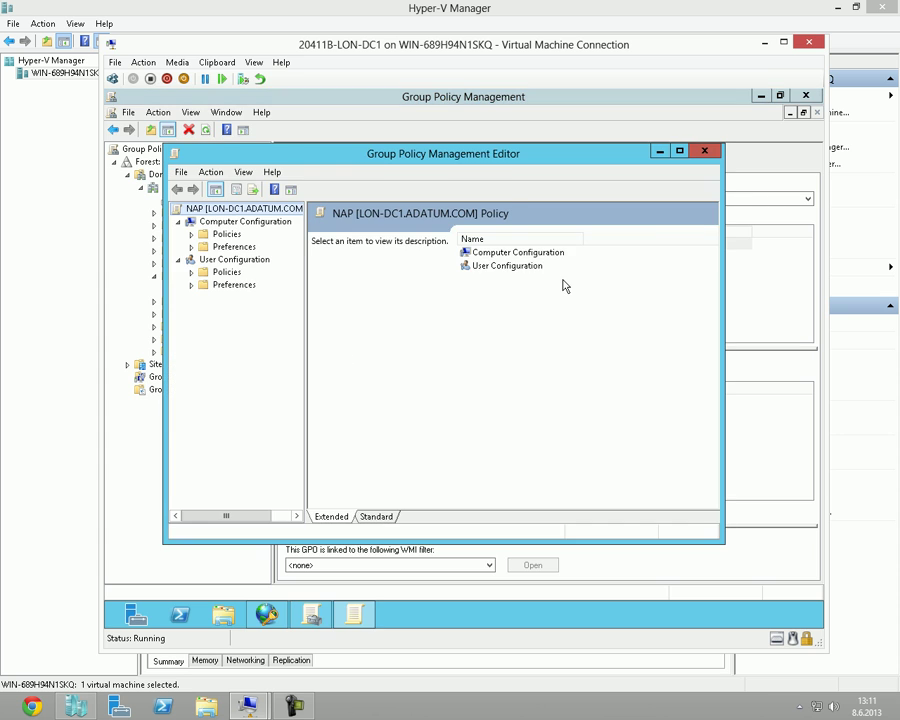
double_click(510, 158)
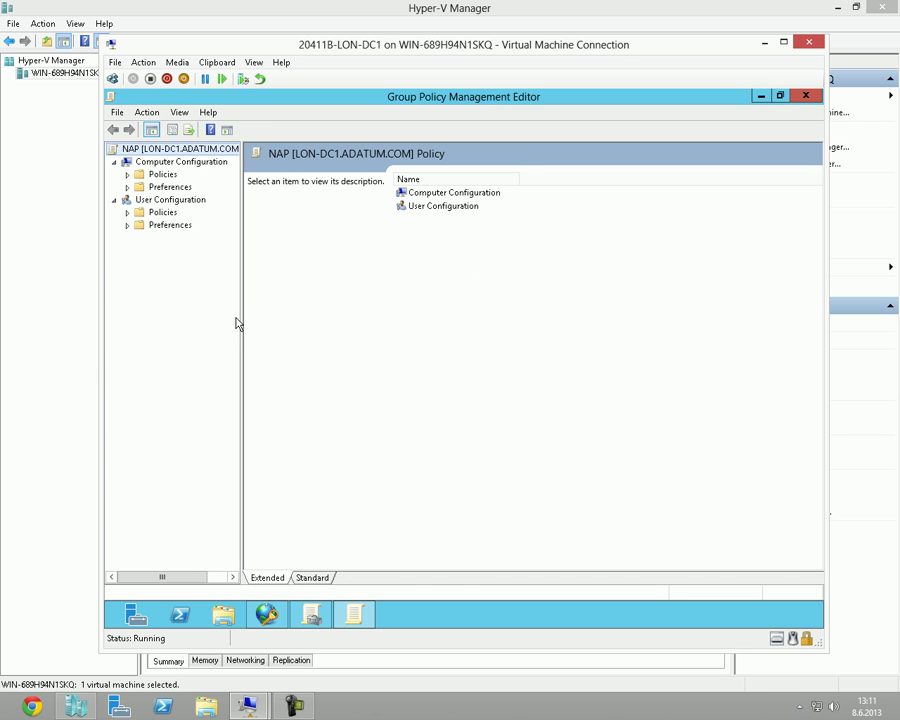
left_click_drag(242, 318, 381, 318)
left_click(127, 174)
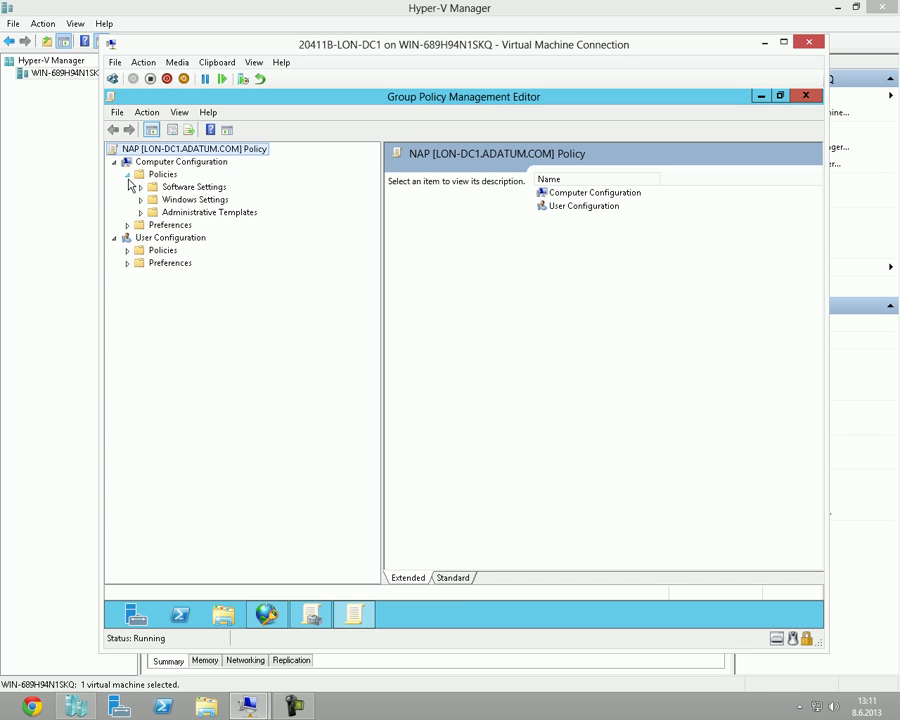
Expand Windows Settings > Security Settings to list the System Services, widening the tree pane.
left_click(138, 203)
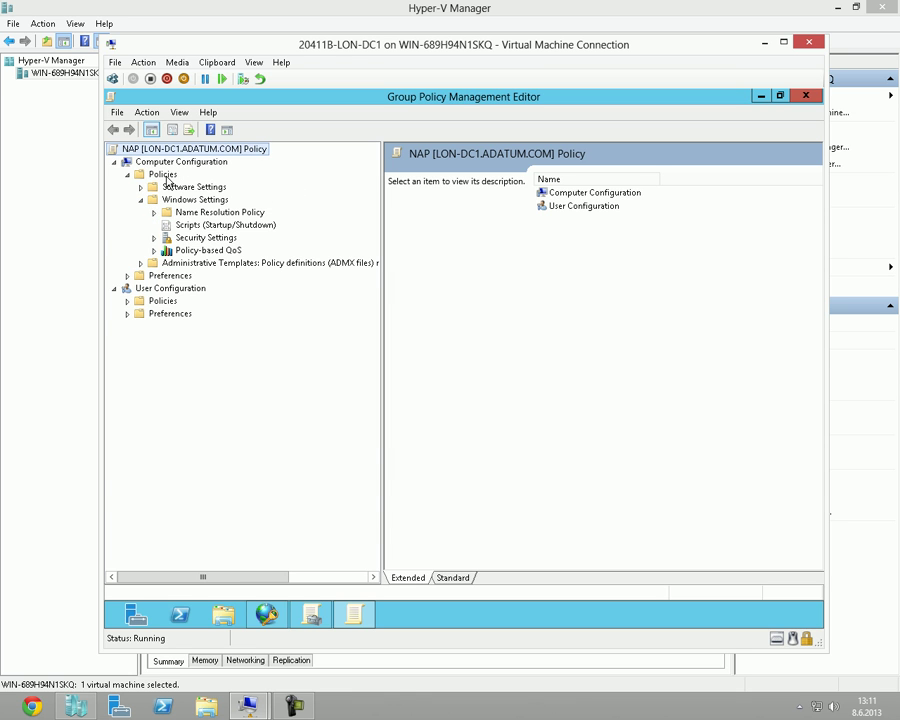
left_click(156, 239)
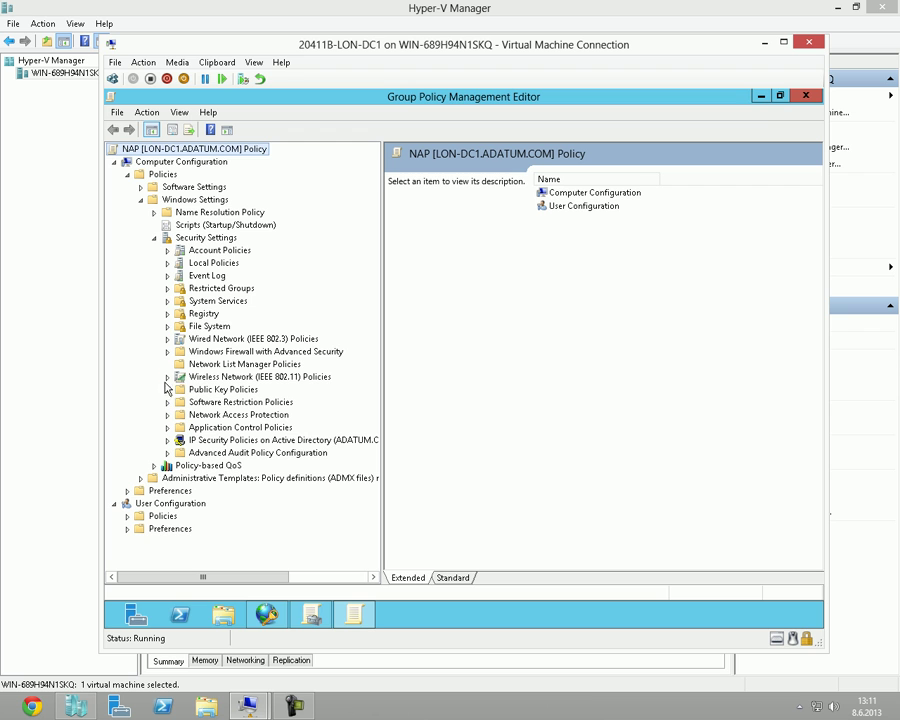
left_click(172, 302)
left_click_drag(380, 309, 405, 309)
left_click(524, 376)
scroll(530, 383, "down", 18)
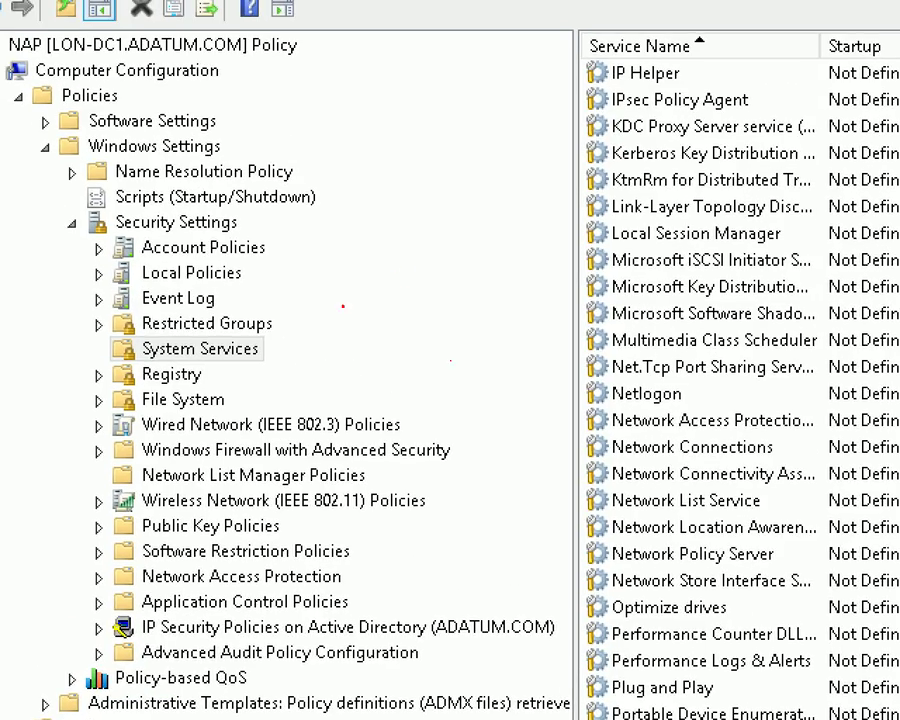
left_click_drag(286, 61, 232, 62)
left_click_drag(120, 94, 158, 94)
left_click_drag(228, 142, 293, 142)
left_click_drag(255, 222, 310, 222)
left_click_drag(272, 350, 323, 350)
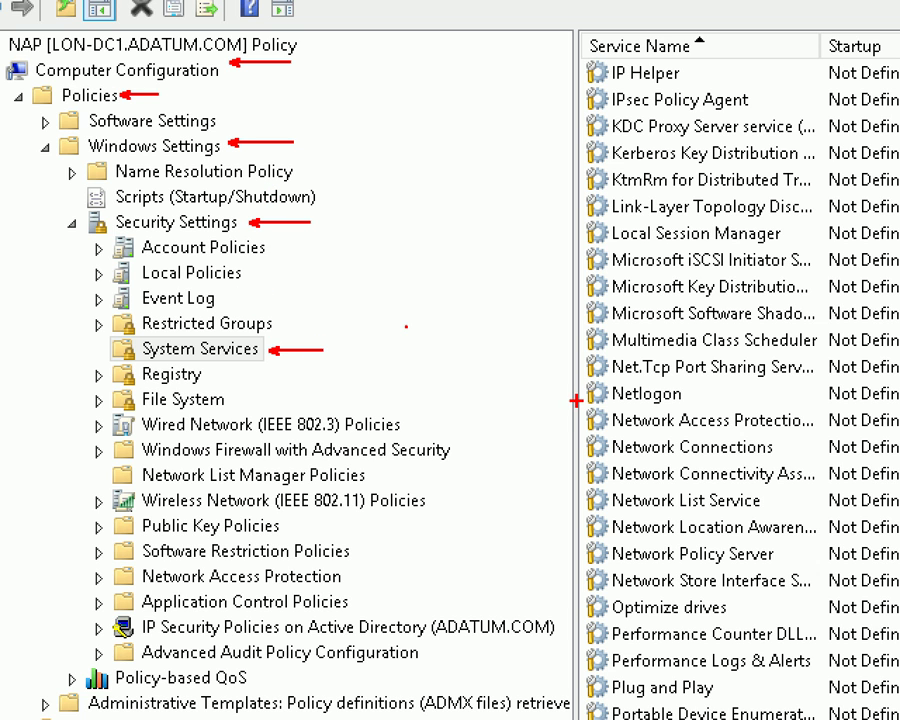
left_click_drag(576, 400, 826, 444)
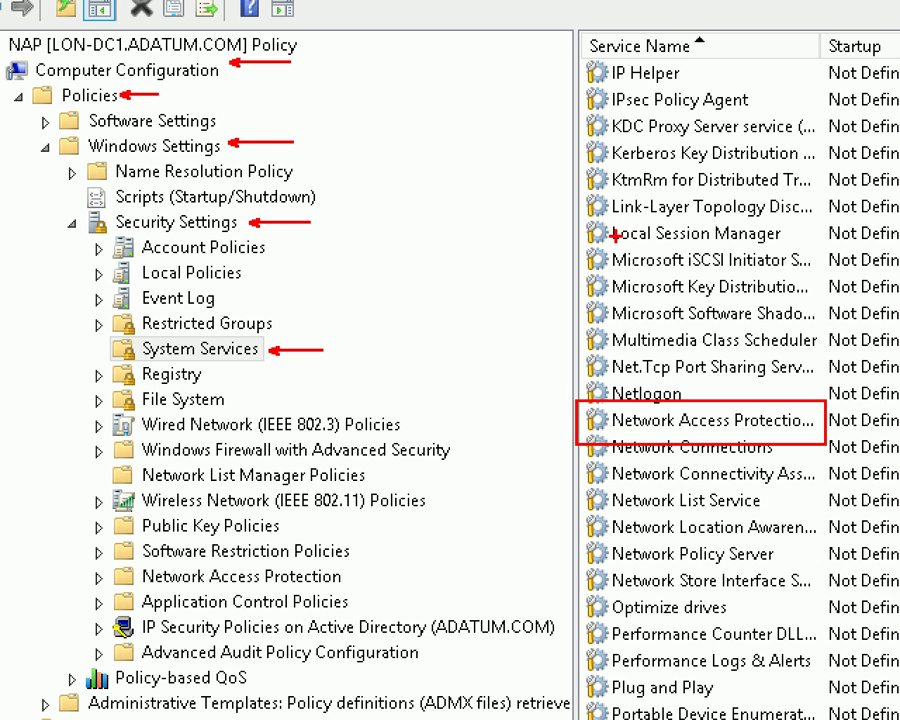
type("tservices.msc")
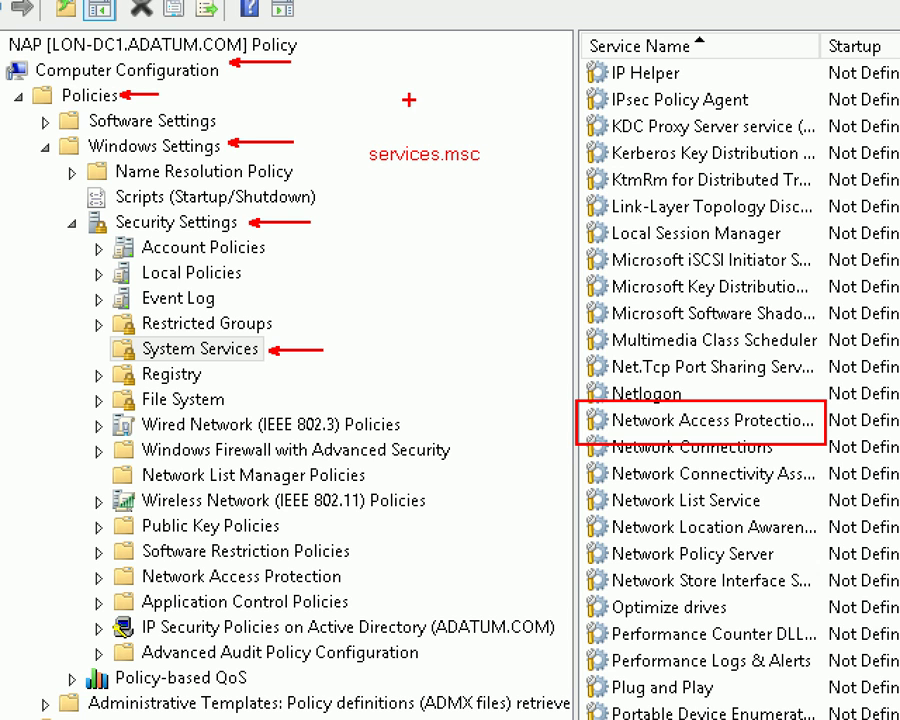
left_click_drag(346, 133, 498, 190)
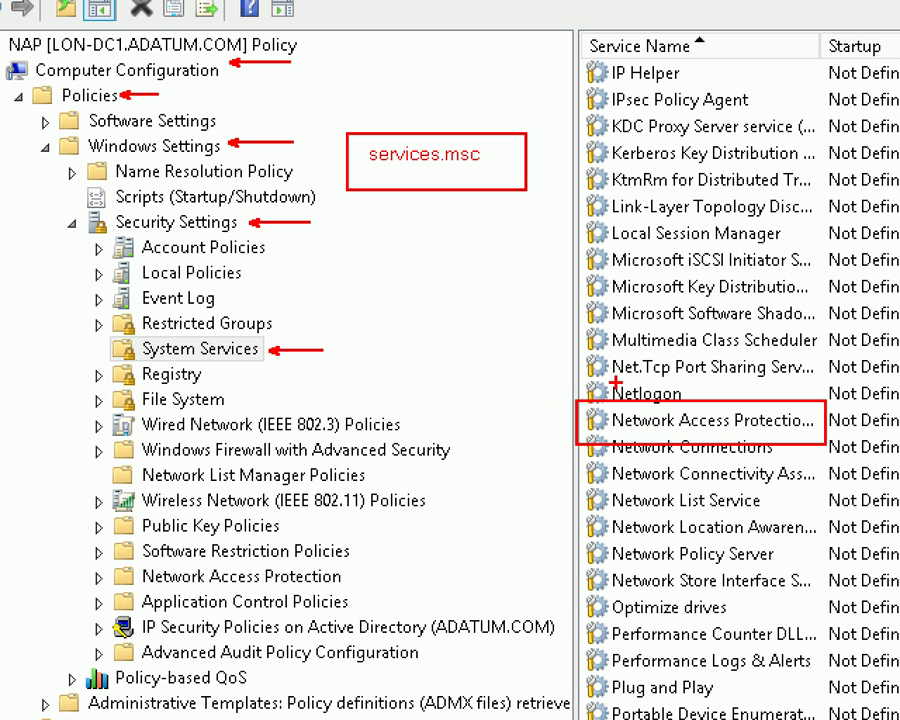
left_click_drag(765, 399, 684, 397)
mouse_move(595, 408)
left_mouse_down()
mouse_move(634, 450)
mouse_move(768, 454)
mouse_move(873, 422)
mouse_move(790, 398)
left_mouse_up()
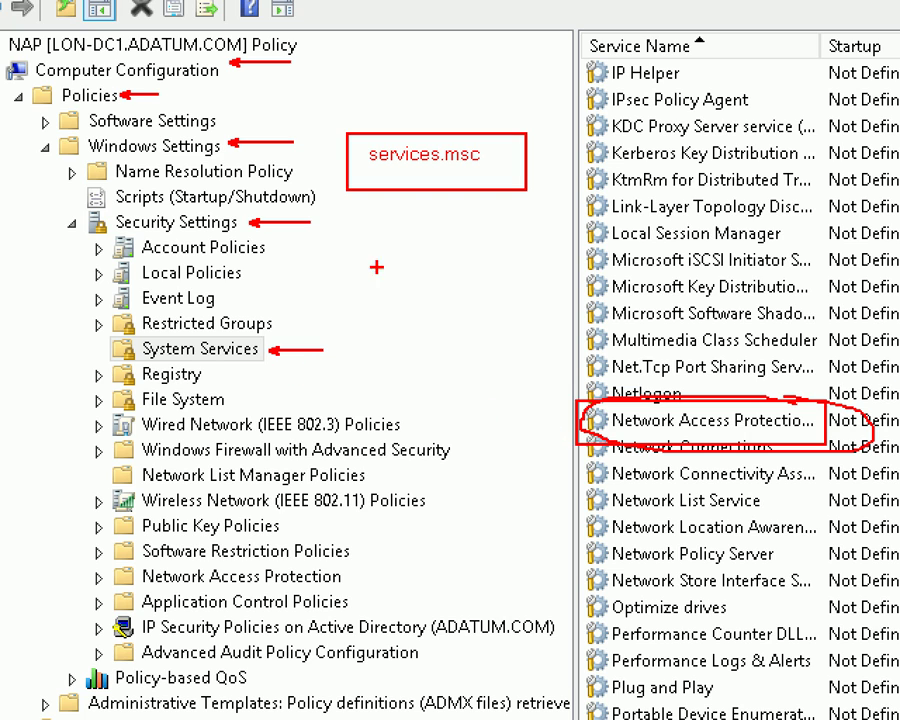
left_click_drag(632, 435, 763, 436)
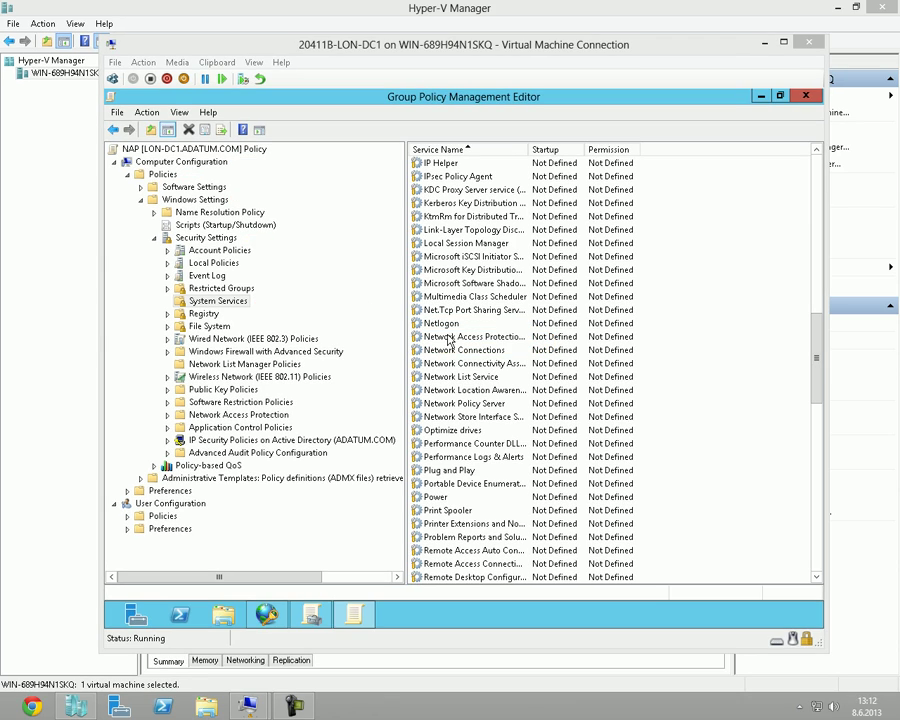
Define the Network Access Protection Agent service's startup mode as Automatic in the NAP GPO.
left_click(664, 420)
right_click(505, 336)
left_click(487, 347)
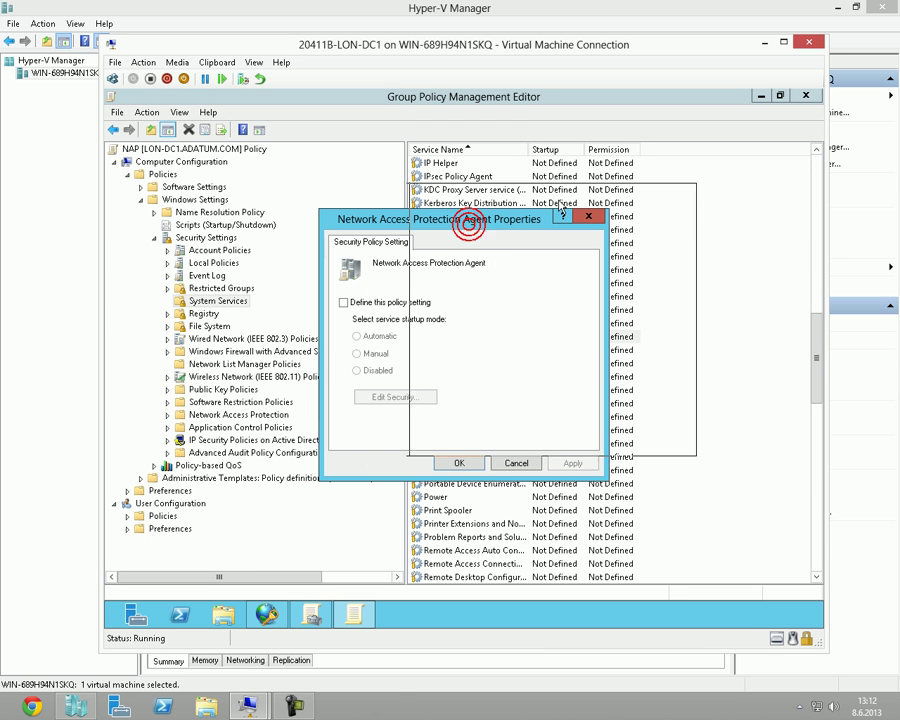
left_click_drag(467, 229, 581, 193)
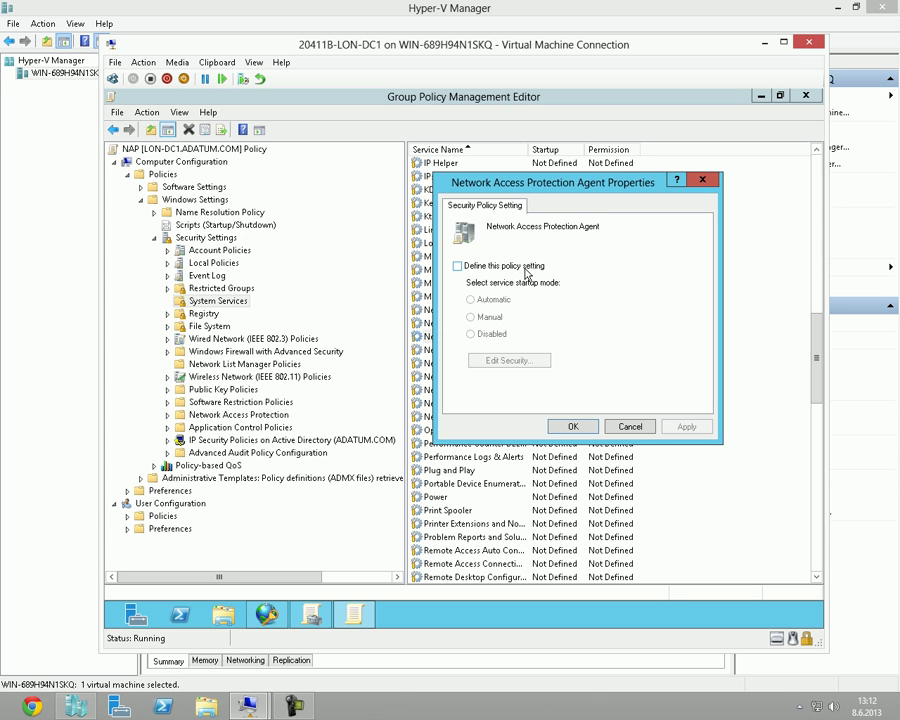
left_click(526, 270)
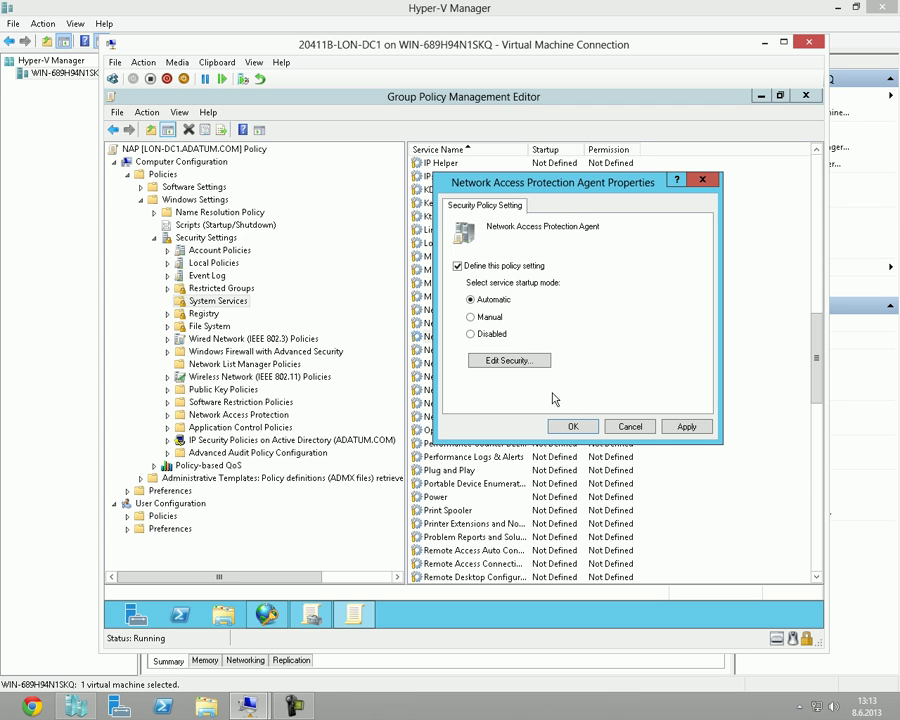
left_click(568, 428)
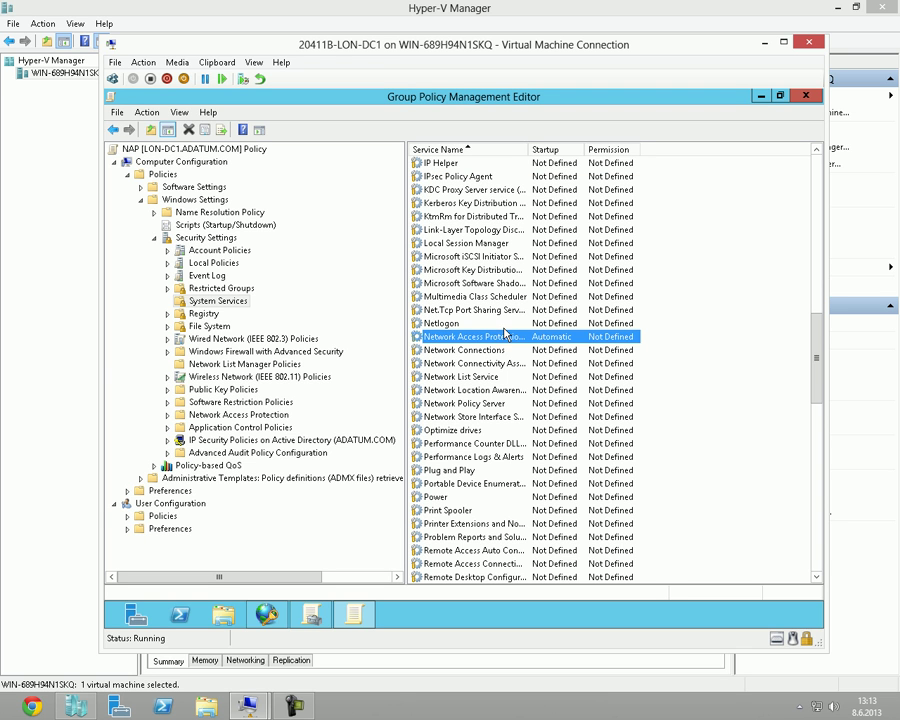
left_click(554, 336)
Fit the Service Name column, then show Network Access Protection > NAP Client Configuration > Enforcement Clients.
double_click(527, 148)
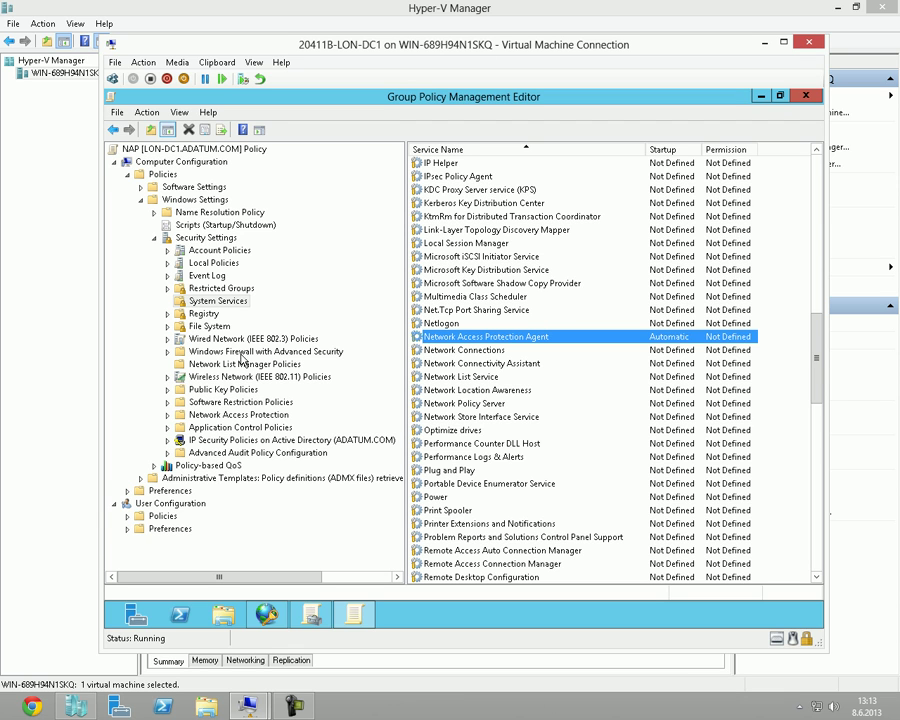
left_click(168, 414)
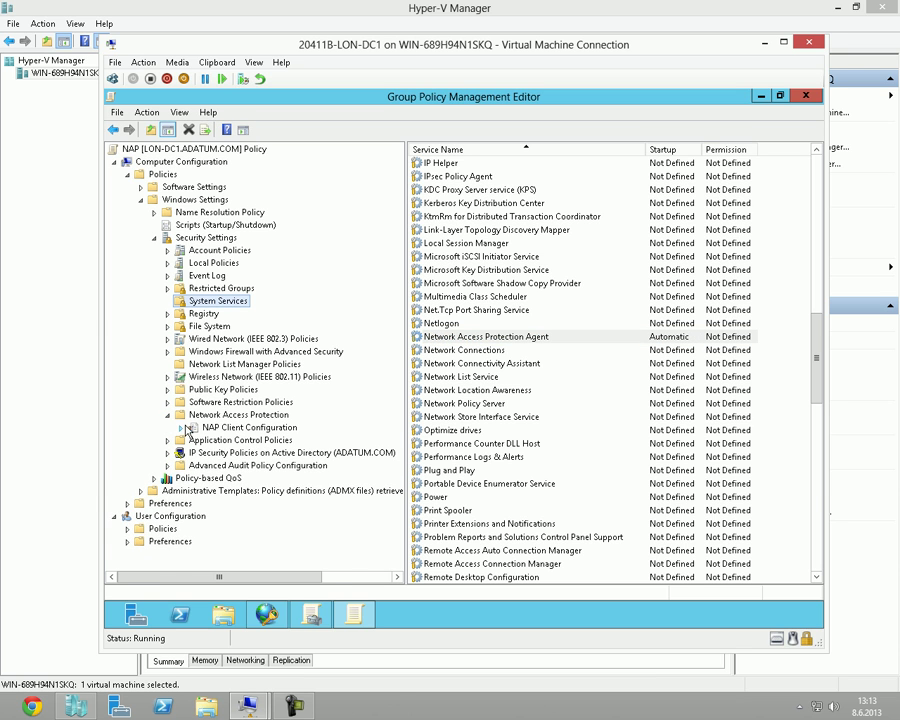
left_click(182, 428)
left_click(206, 440)
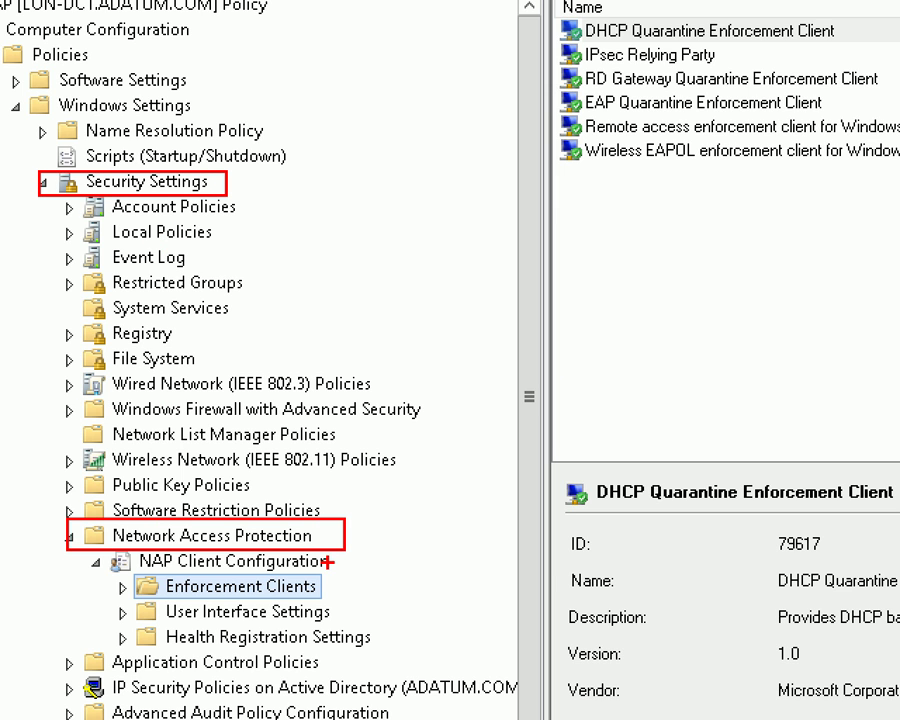
left_click_drag(331, 587, 369, 587)
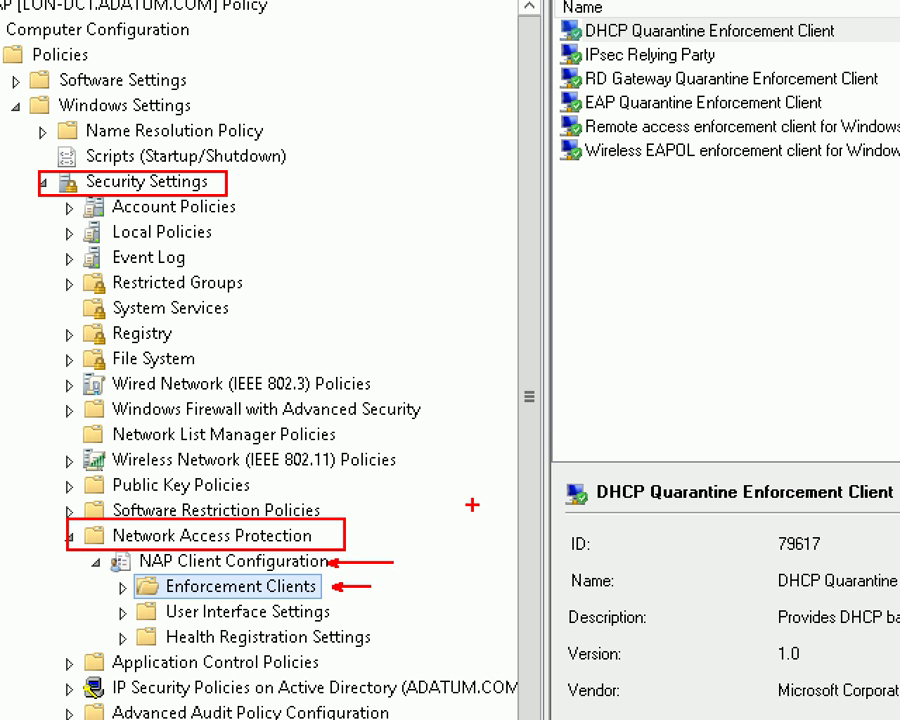
mouse_move(600, 20)
left_mouse_down()
mouse_move(570, 6)
mouse_move(401, 0)
left_mouse_up()
mouse_move(560, 2)
left_mouse_down()
mouse_move(556, 32)
mouse_move(660, 52)
mouse_move(880, 55)
left_mouse_up()
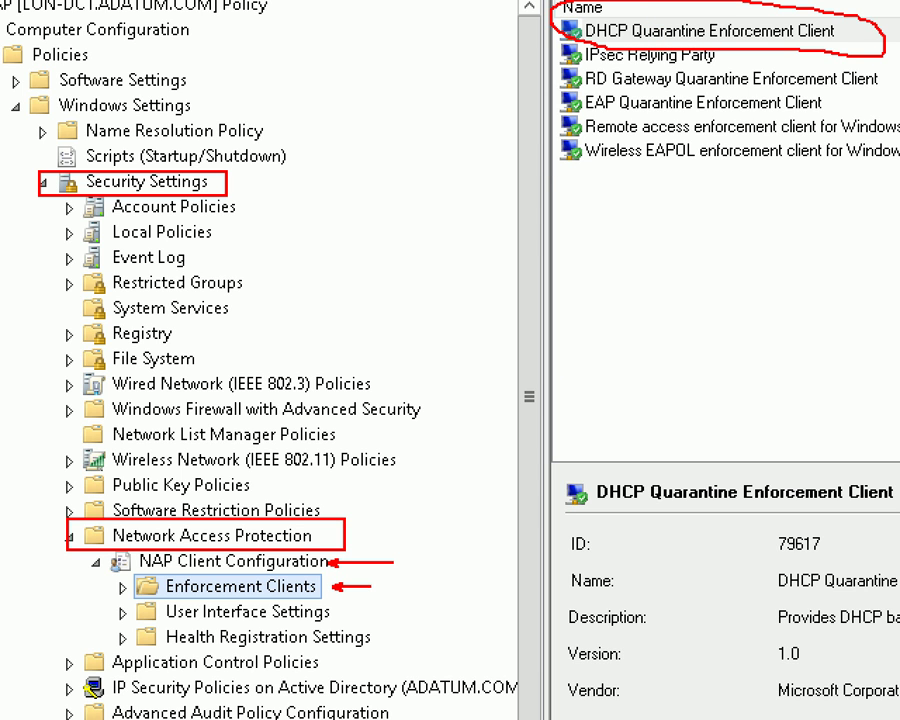
left_click_drag(636, 19, 710, 15)
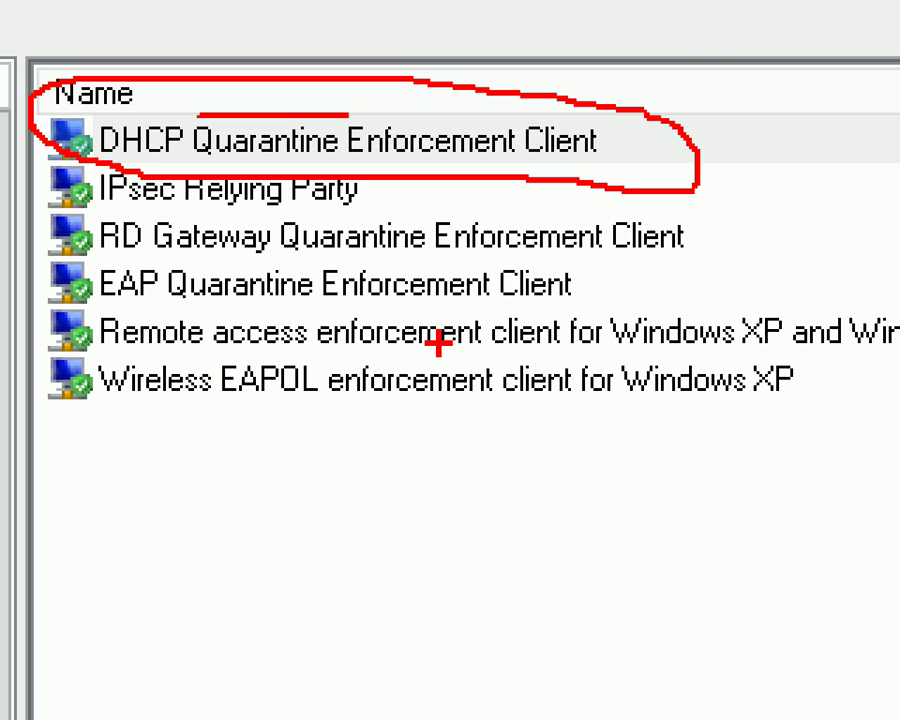
left_click_drag(621, 105, 752, 28)
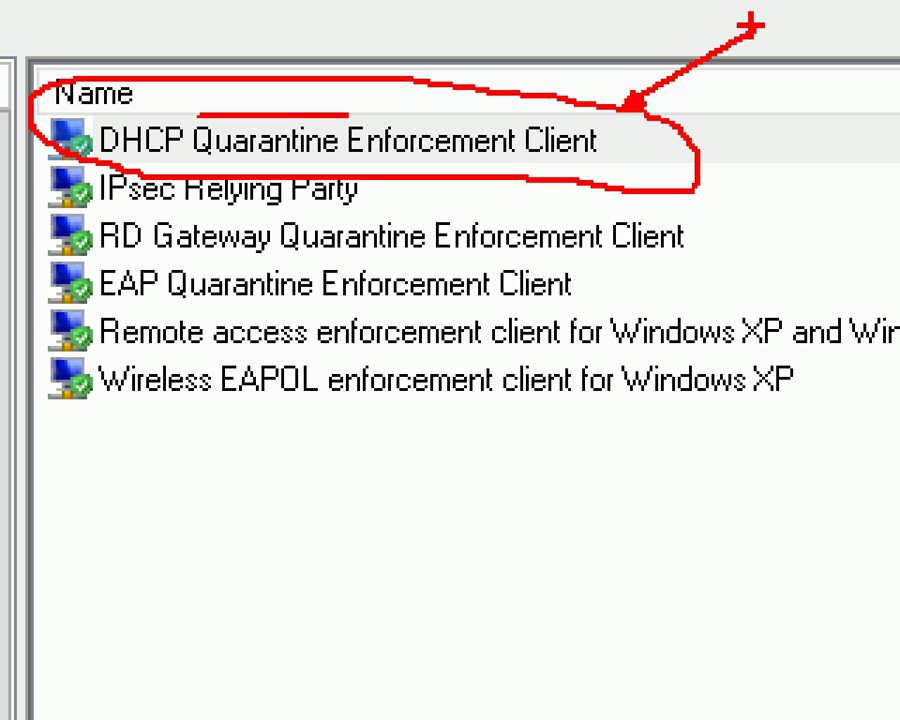
key("e")
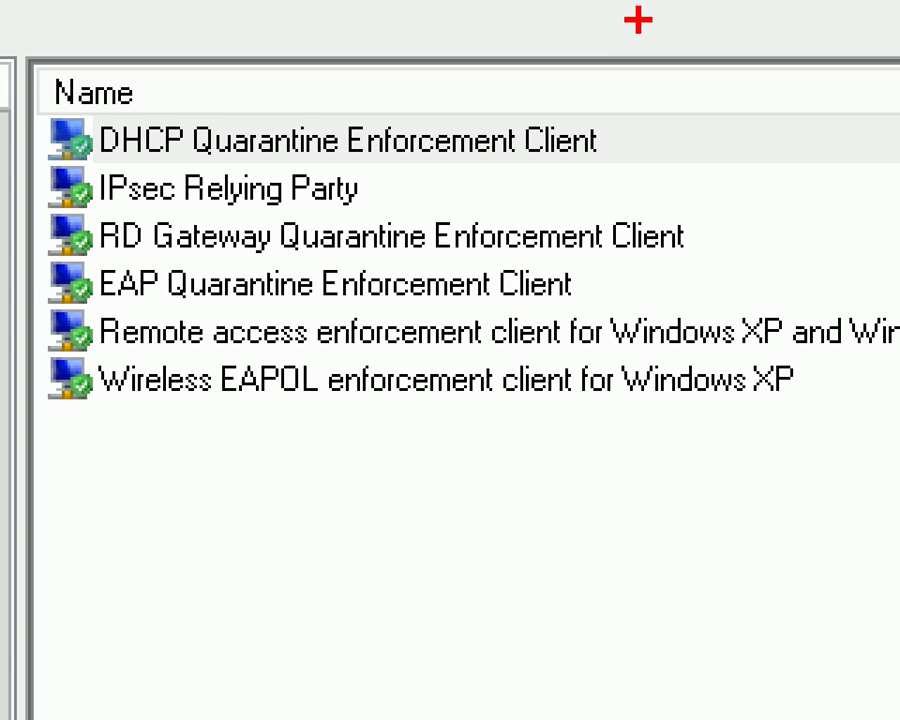
mouse_move(34, 258)
left_mouse_down()
mouse_move(622, 260)
mouse_move(702, 304)
mouse_move(733, 307)
left_mouse_up()
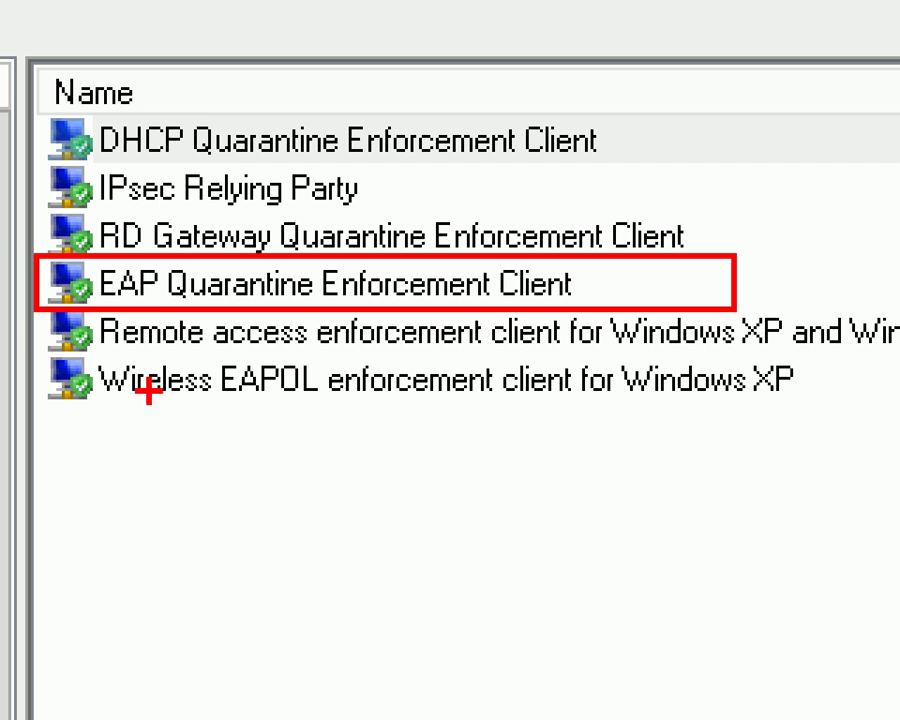
mouse_move(136, 291)
left_mouse_down()
mouse_move(127, 302)
mouse_move(100, 551)
left_mouse_up()
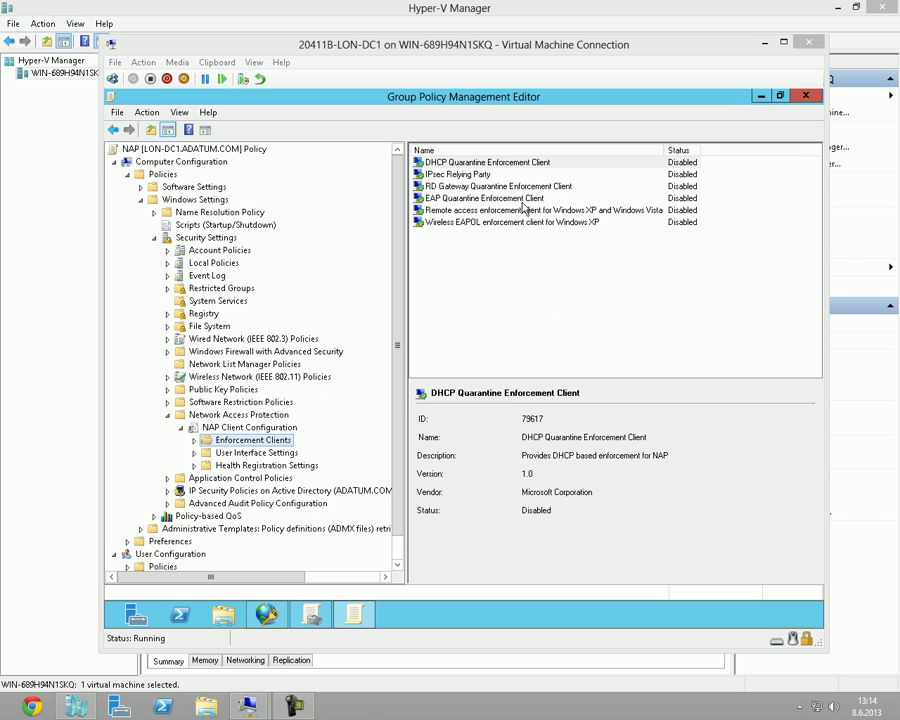
Enable the DHCP Quarantine Enforcement Client and confirm its details now read Enabled.
left_click(498, 209)
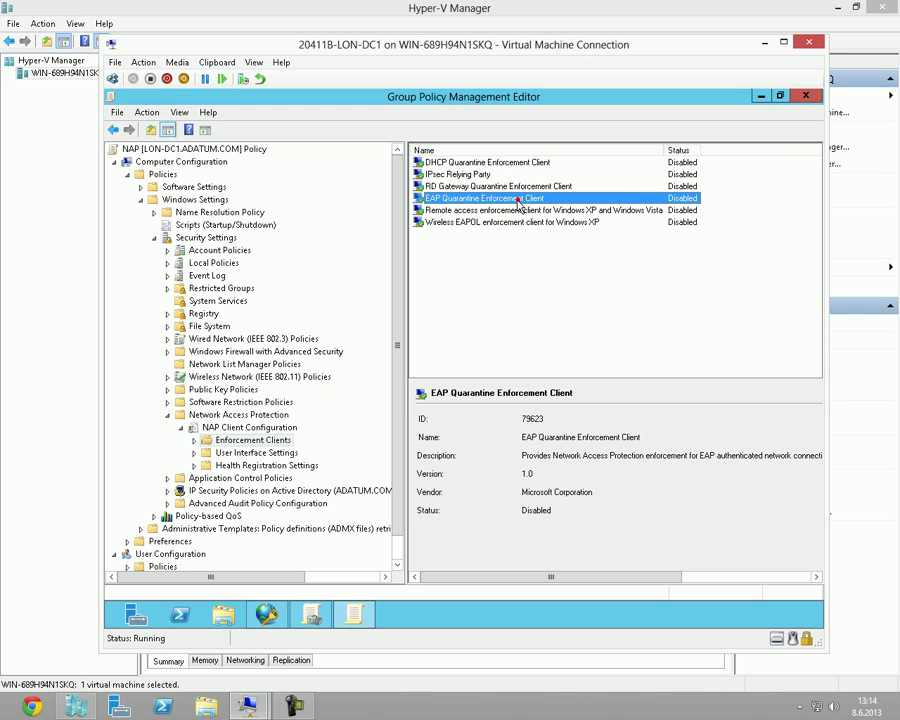
left_click(498, 164)
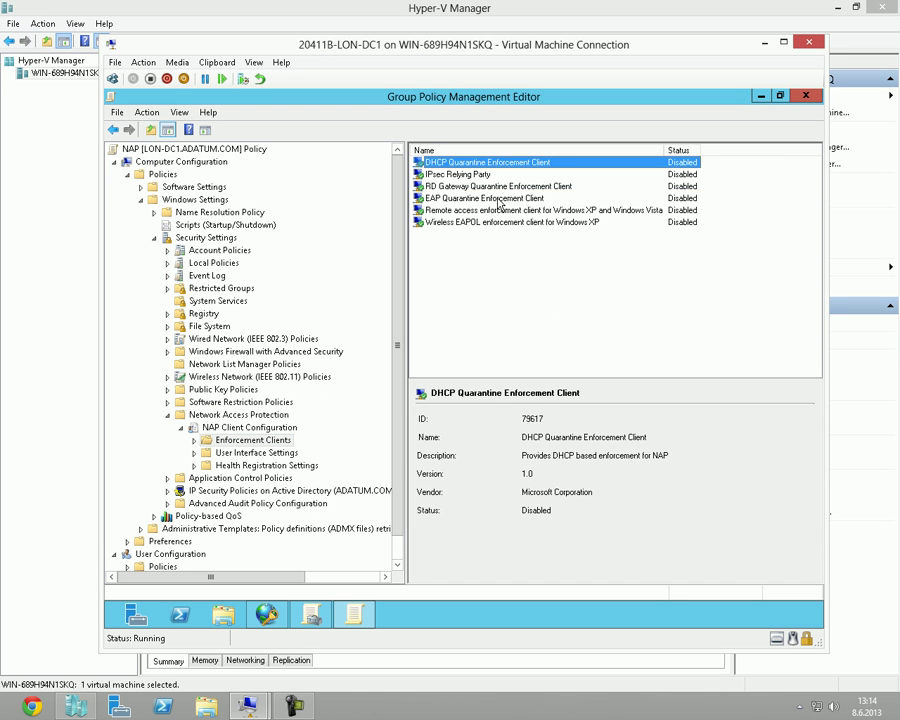
left_click(502, 199)
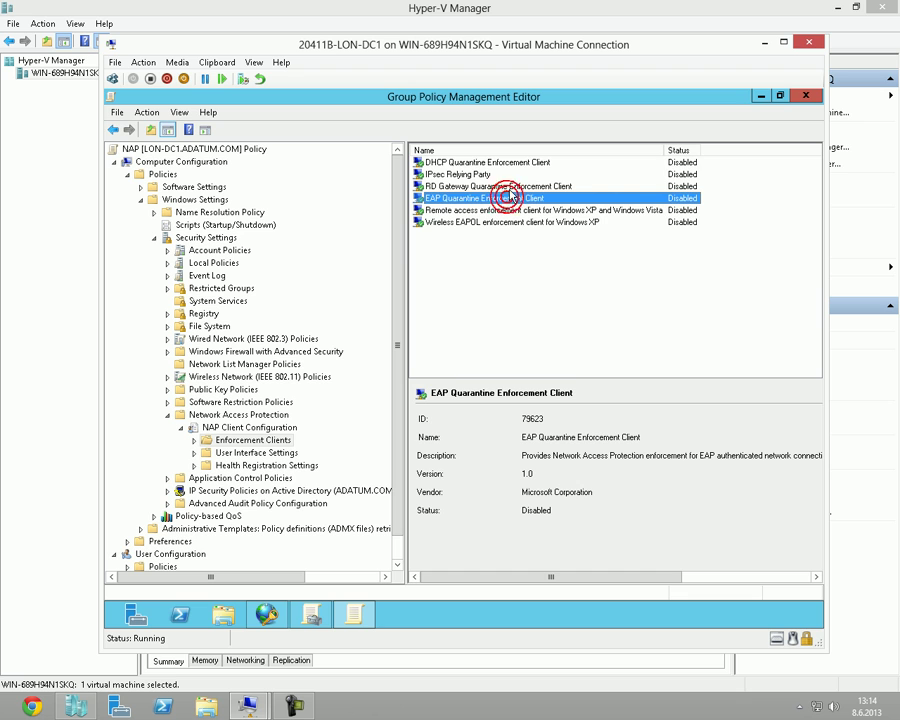
left_click(513, 164)
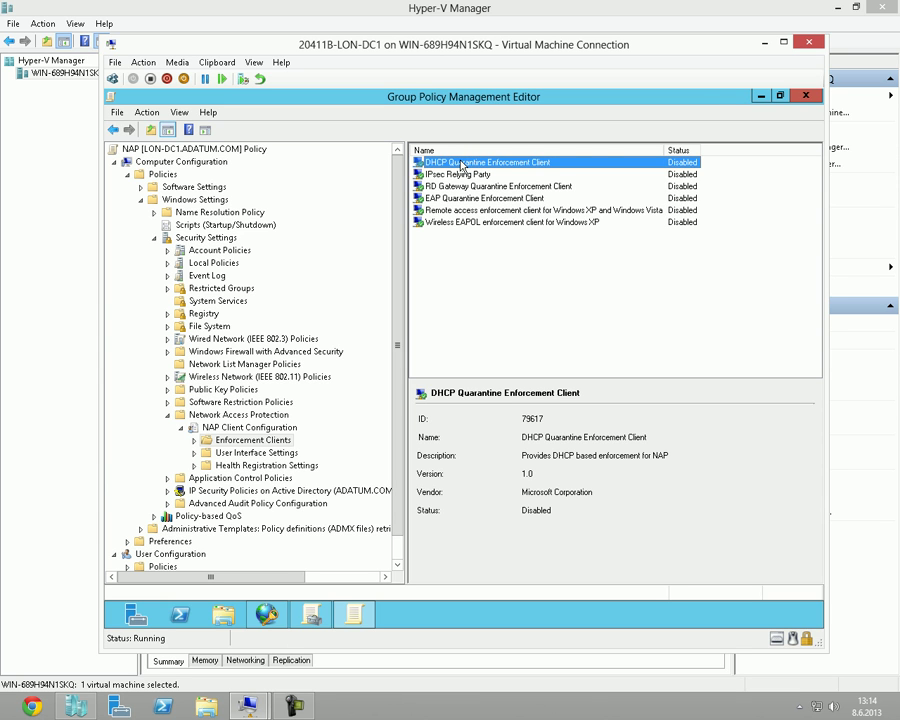
right_click(469, 165)
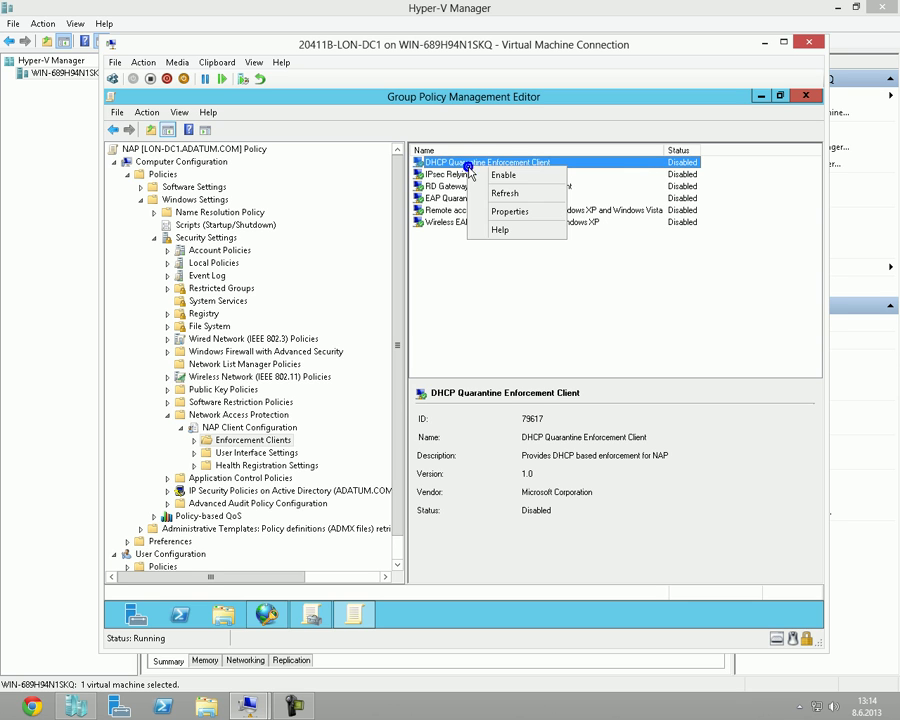
left_click(488, 175)
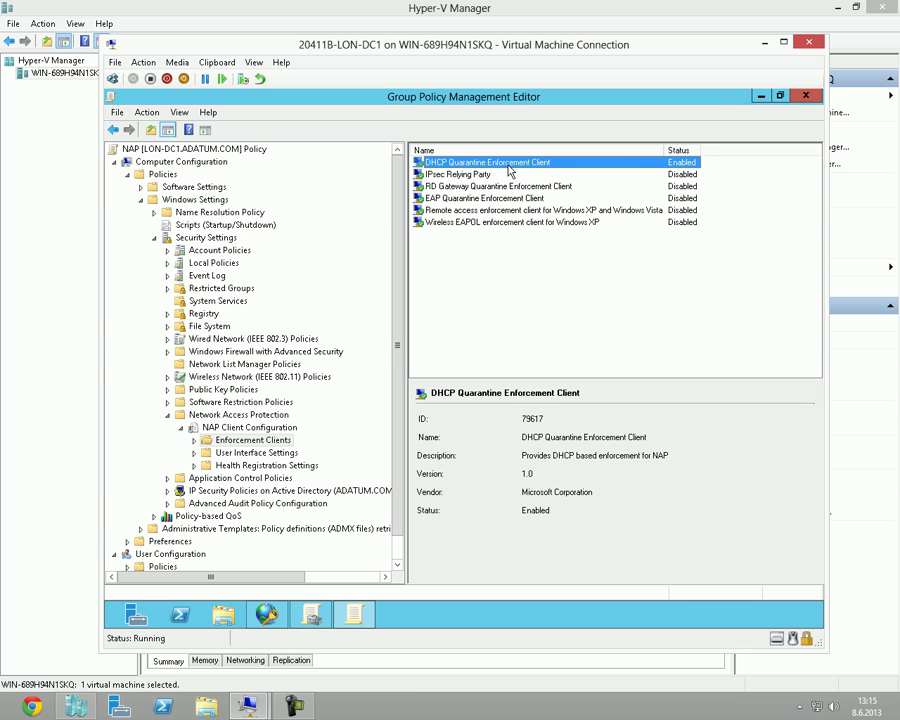
left_click(542, 292)
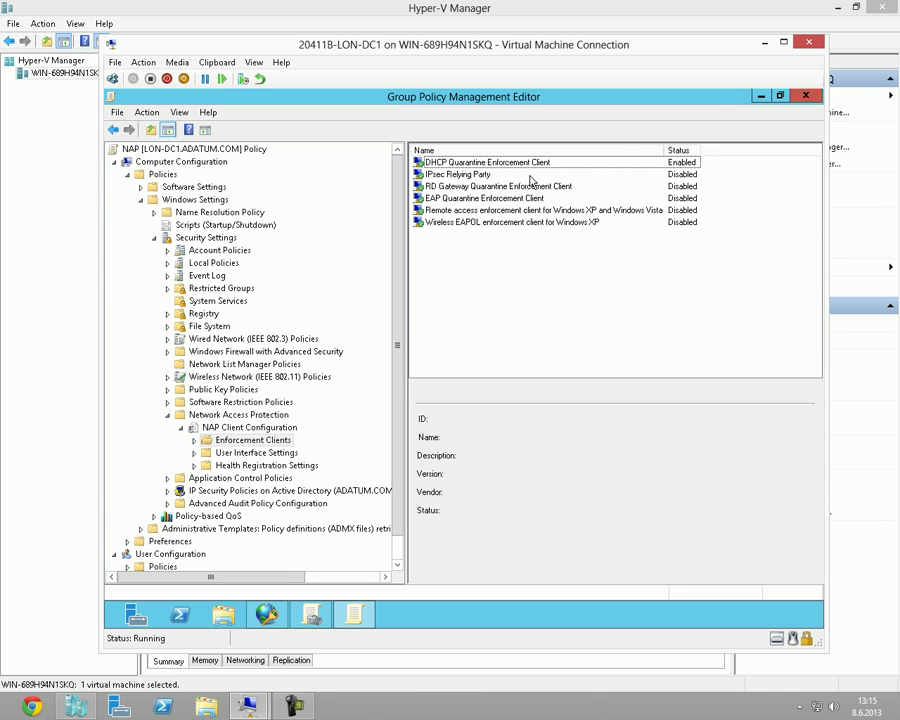
left_click(490, 163)
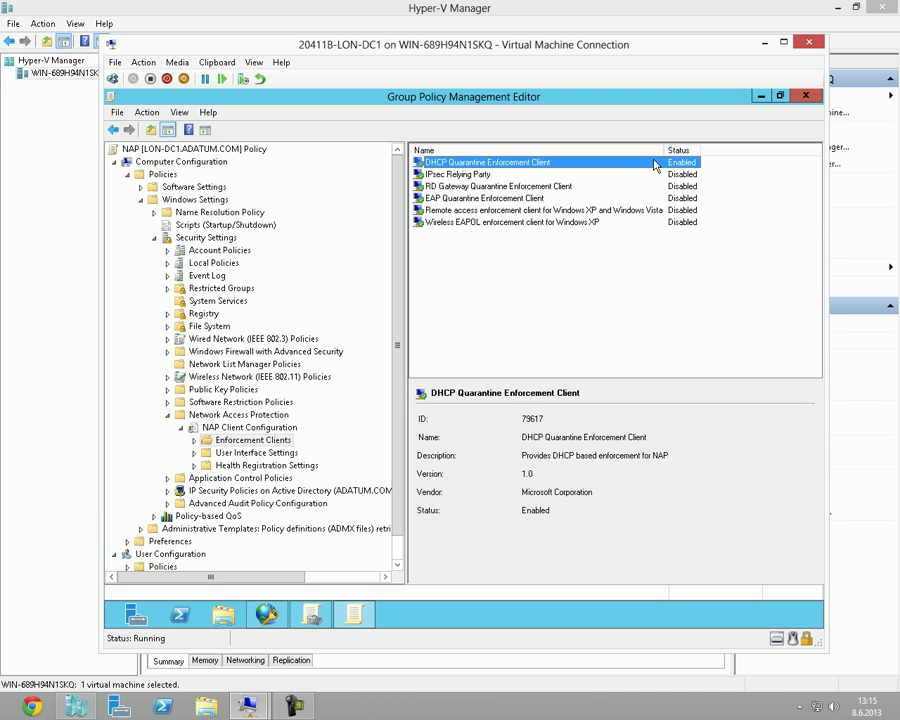
Browse Administrative Templates > Windows Components to the Security Center settings and resize the panes.
scroll(395, 362, "down", 1)
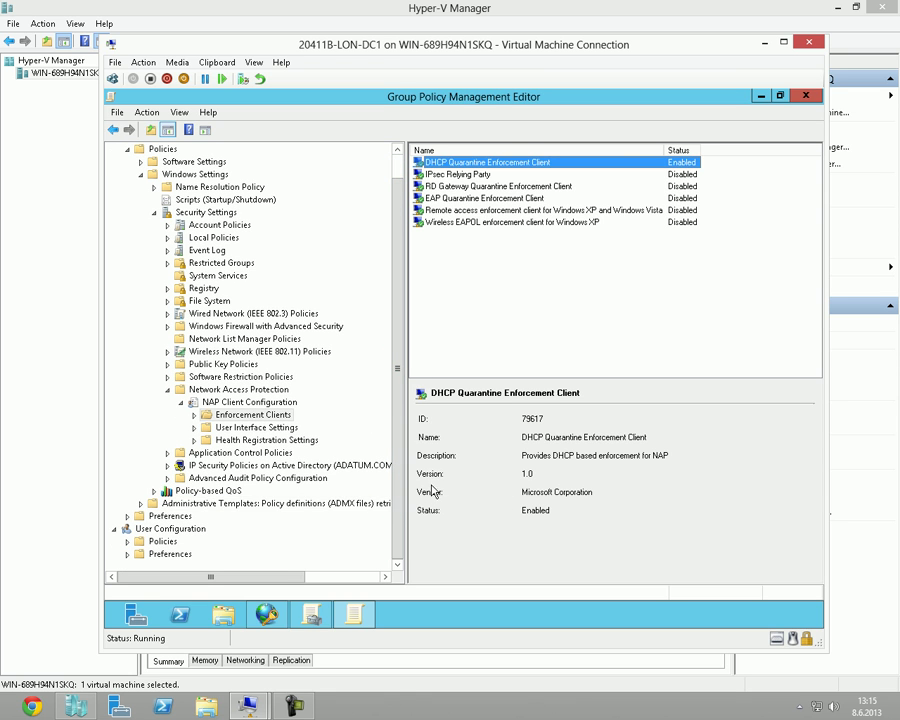
left_click(142, 505)
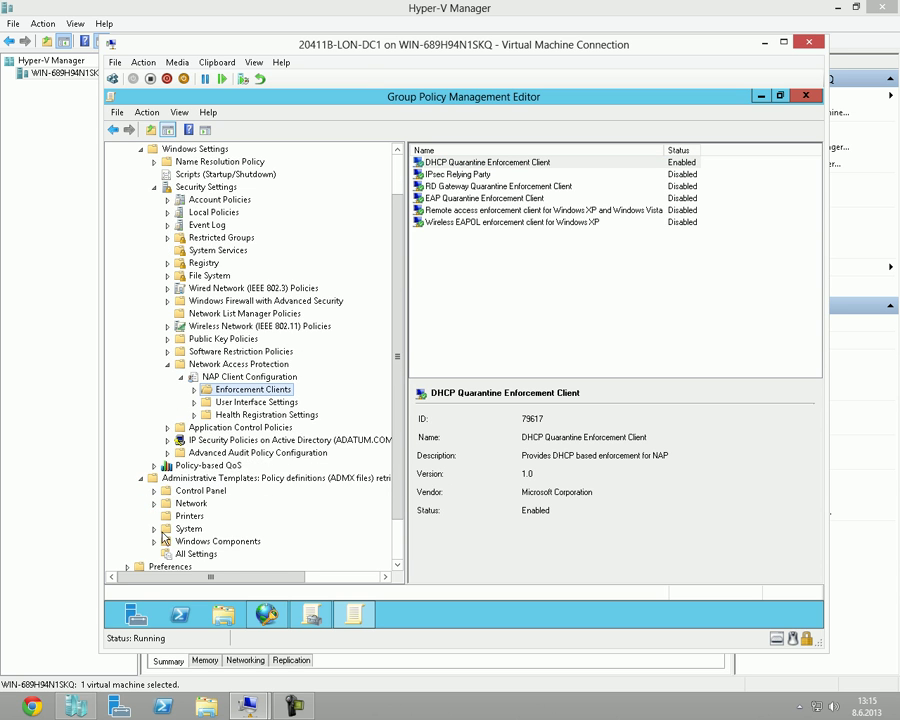
left_click(155, 541)
scroll(286, 496, "down", 5)
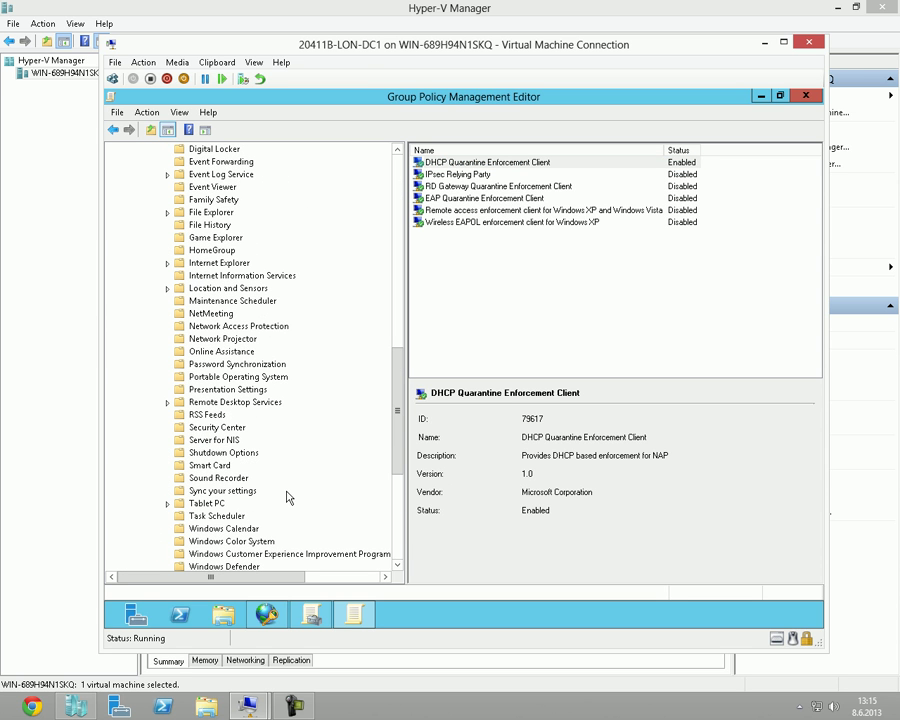
left_click(224, 430)
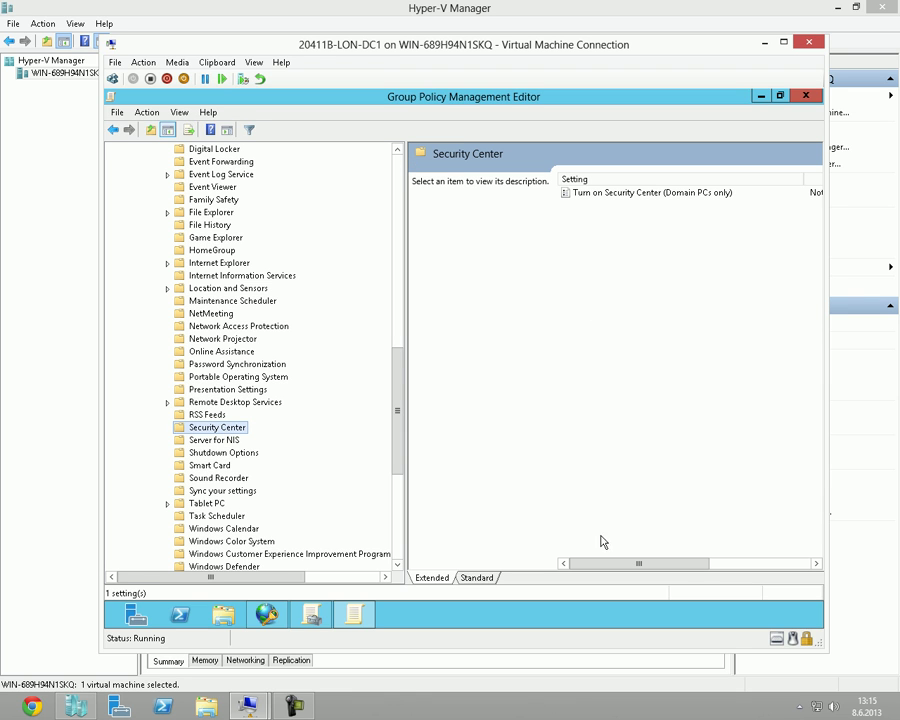
left_click(622, 560)
left_click(477, 577)
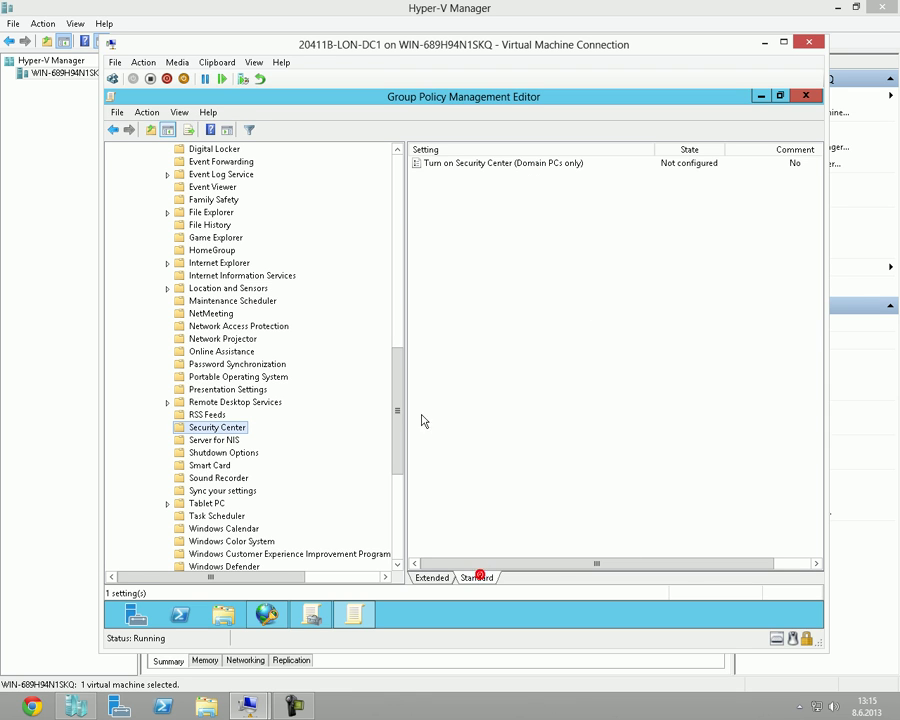
scroll(395, 392, "up", 1)
left_click_drag(395, 392, 398, 312)
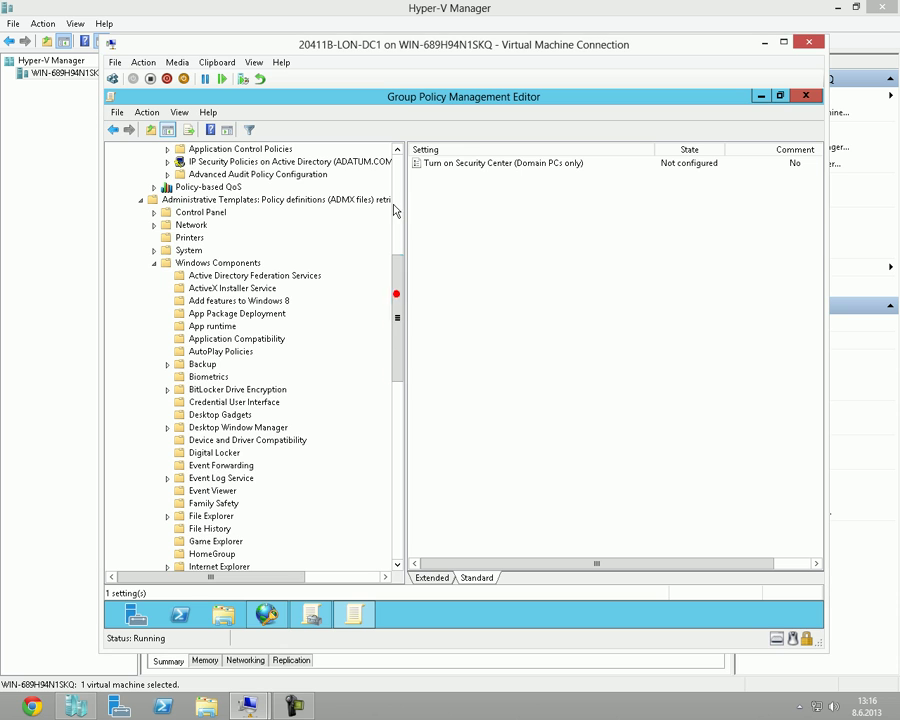
left_click(395, 206)
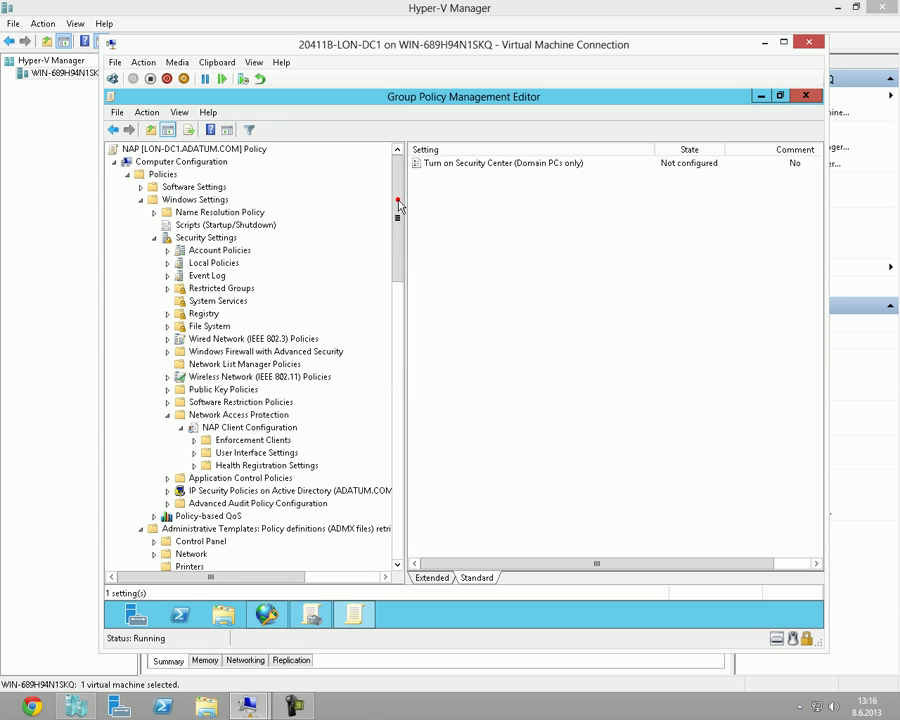
Collapse and re-expand the policy tree to reopen the Security Center policy folder.
left_click(141, 199)
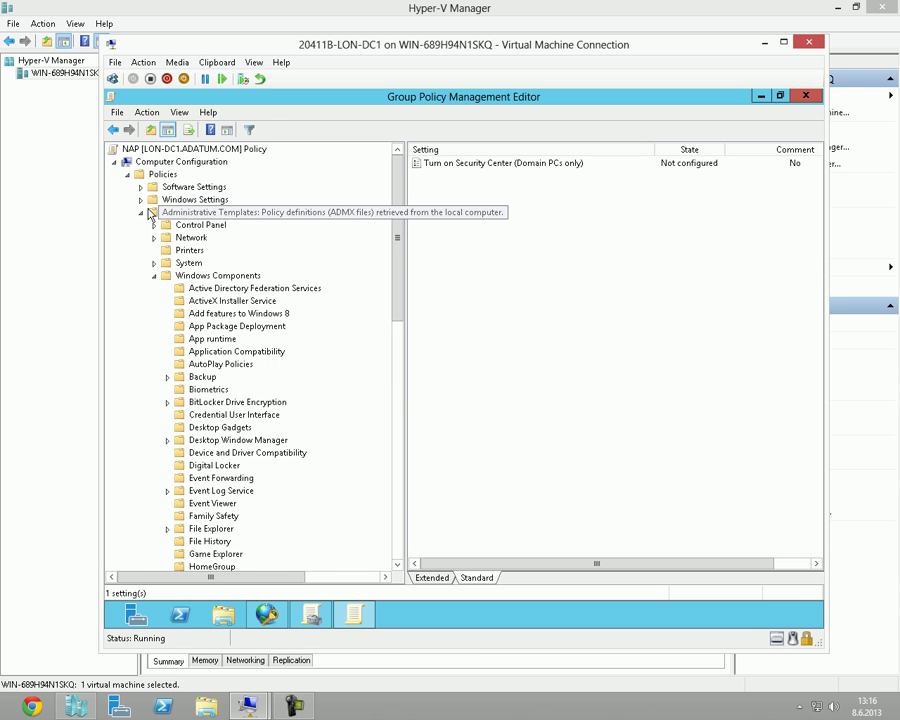
left_click(141, 212)
left_click(141, 212)
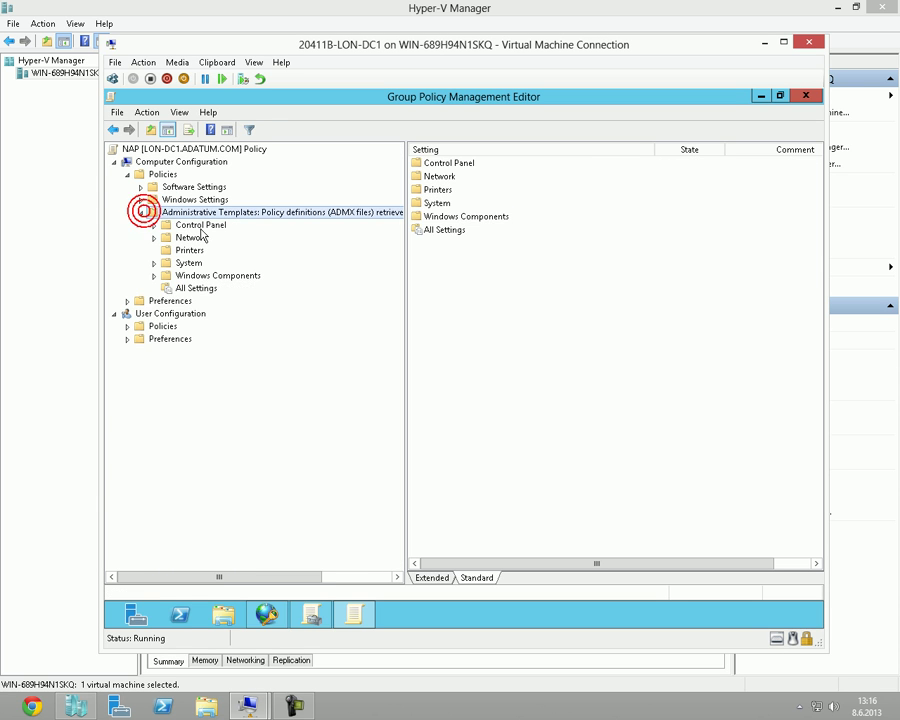
left_click(154, 275)
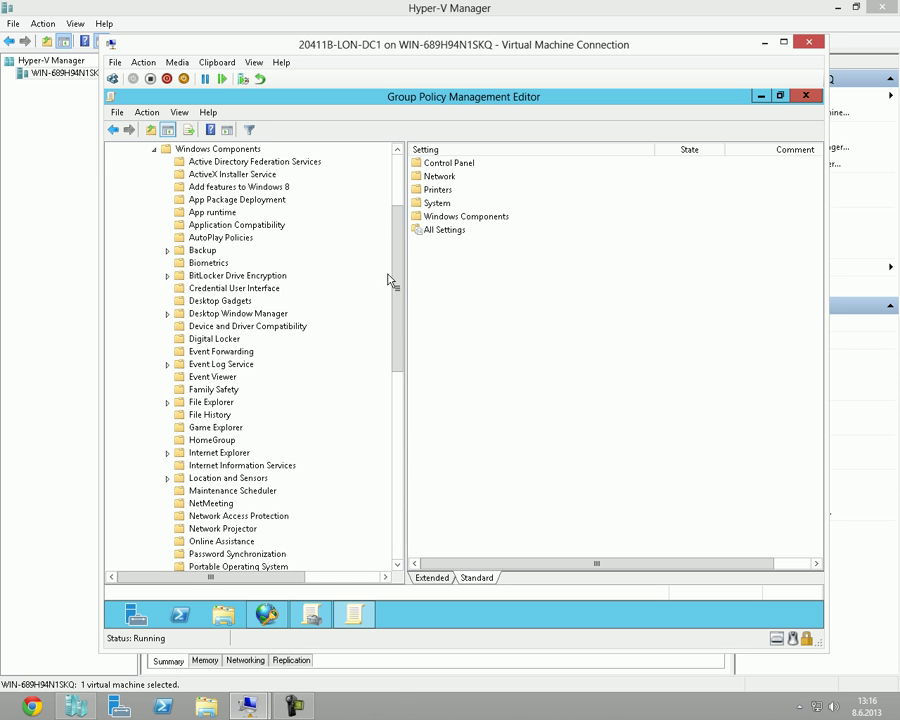
left_click_drag(396, 274, 348, 201)
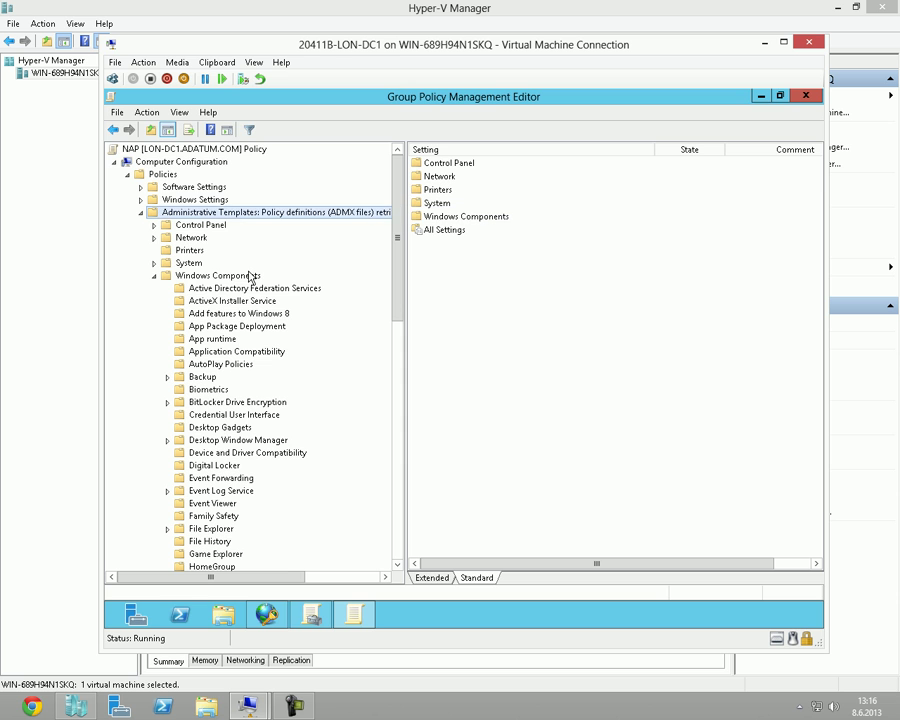
left_click_drag(396, 300, 396, 425)
left_click(224, 326)
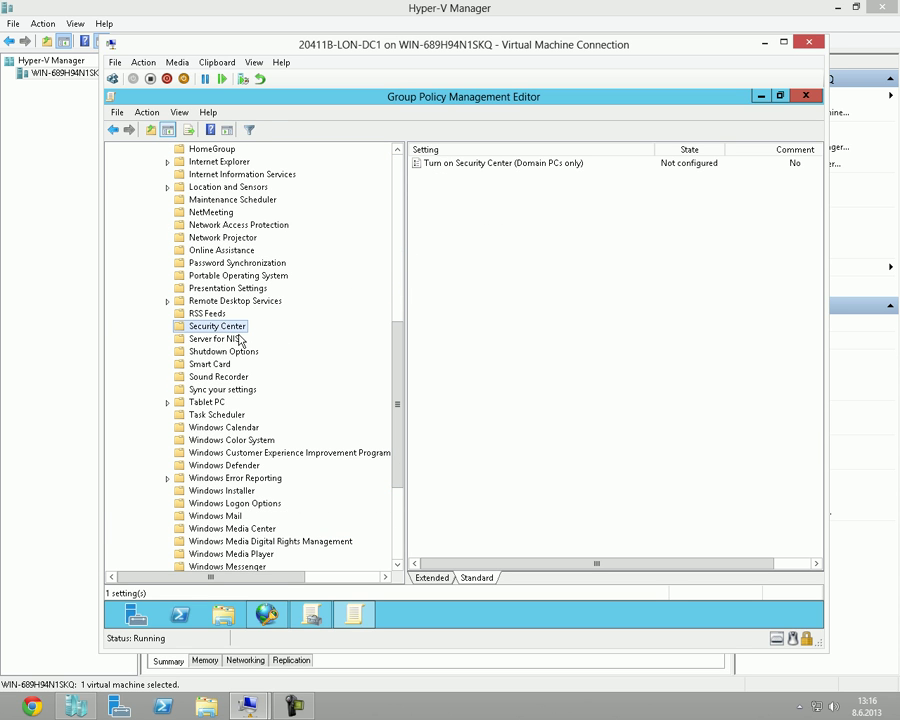
Set the Turn on Security Center (Domain PCs only) policy to Enabled.
left_click(505, 165)
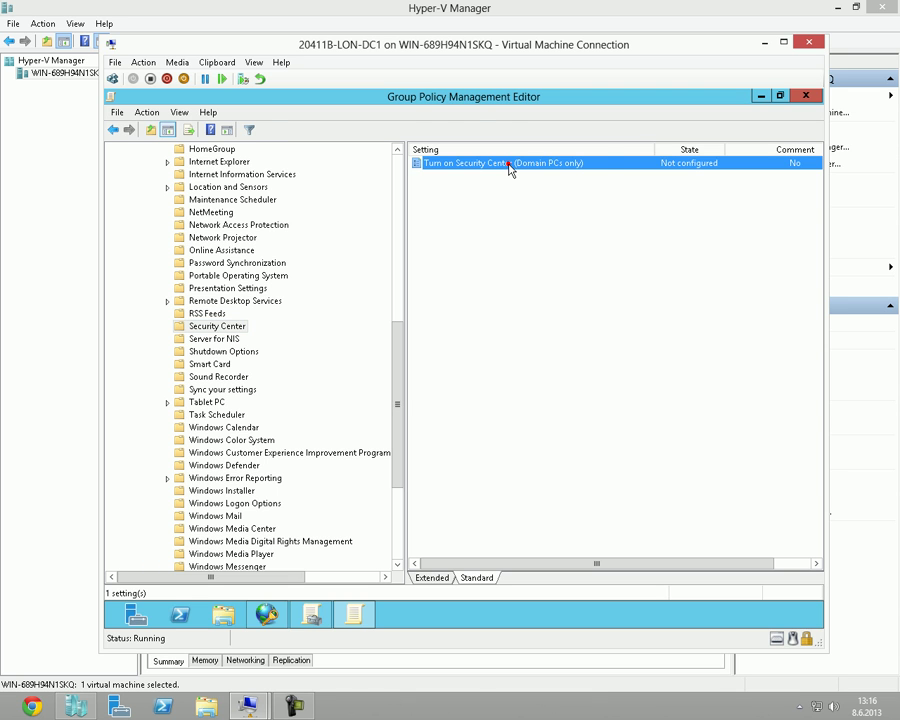
double_click(508, 165)
left_click(200, 233)
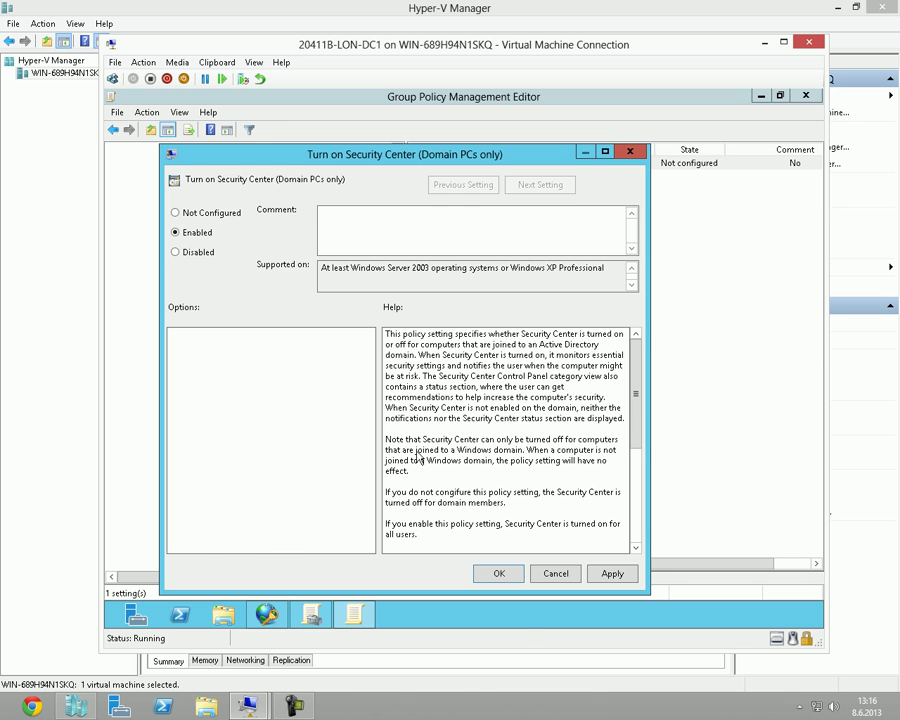
left_click(499, 574)
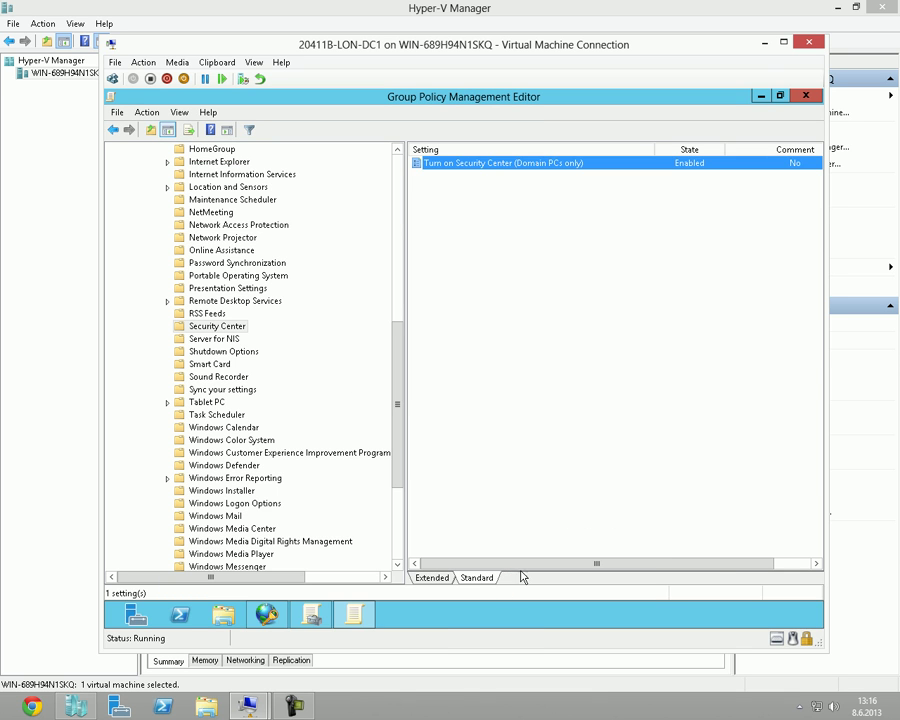
left_click(553, 177)
left_click(566, 163)
Collapse Administrative Templates and Computer Configuration in the policy tree.
left_click_drag(399, 330, 406, 229)
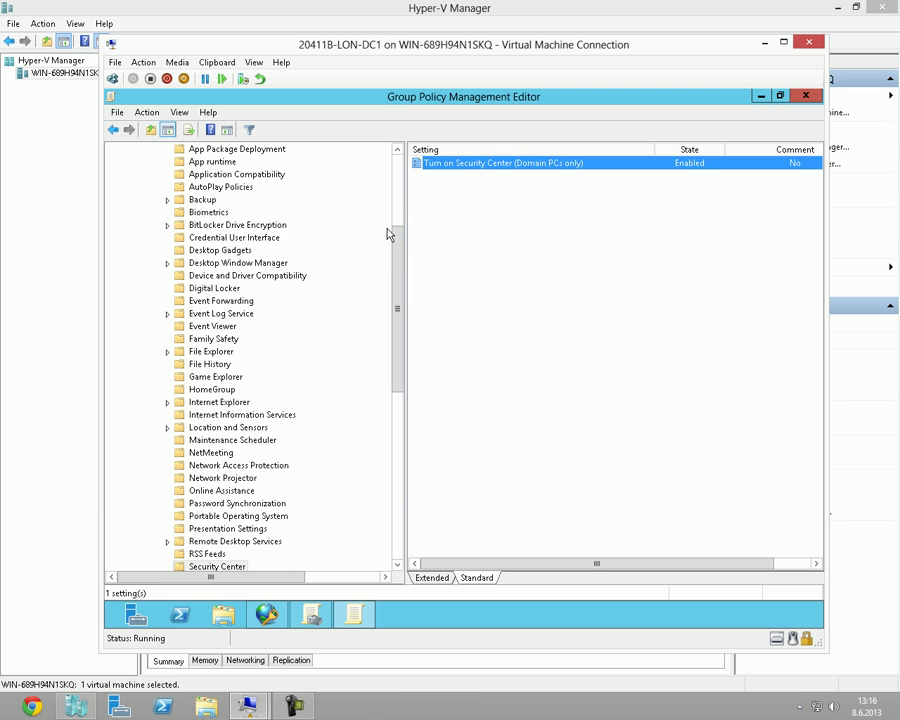
left_click(388, 207)
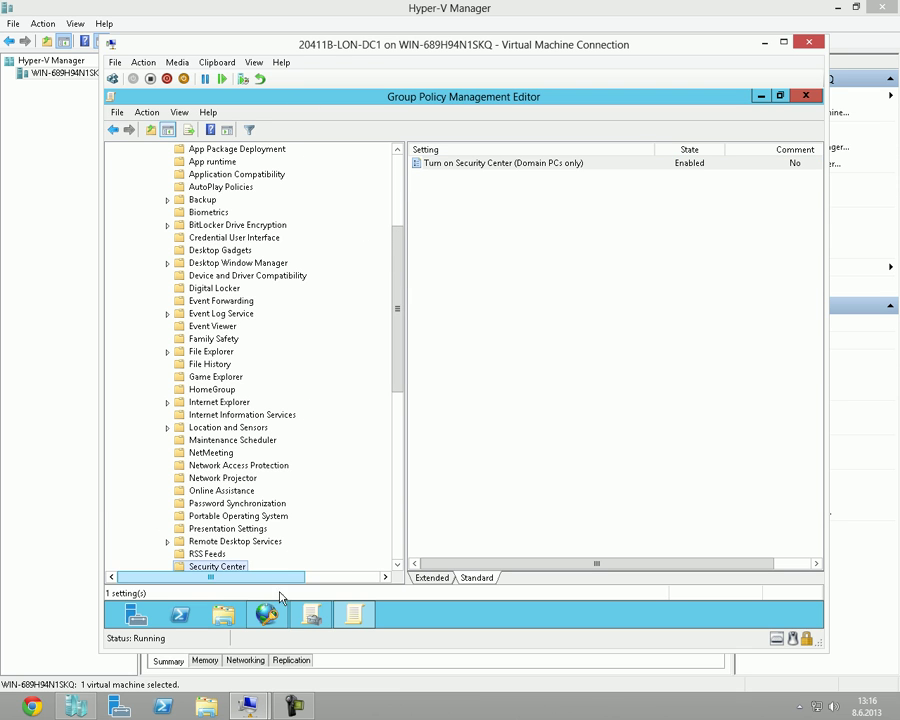
mouse_move(248, 705)
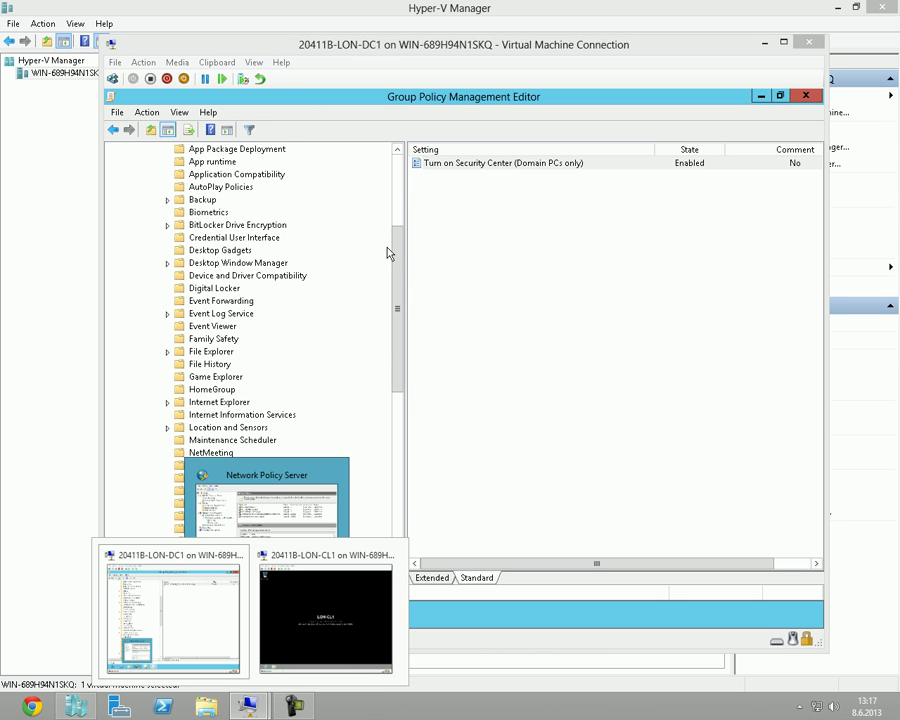
left_click_drag(400, 240, 400, 176)
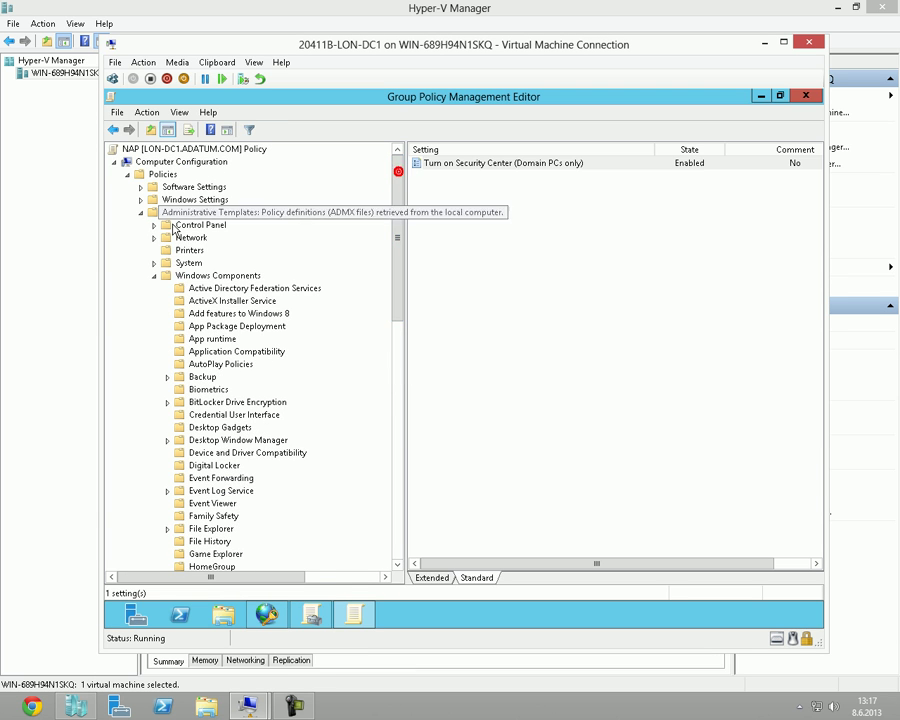
left_click(141, 212)
left_click(115, 162)
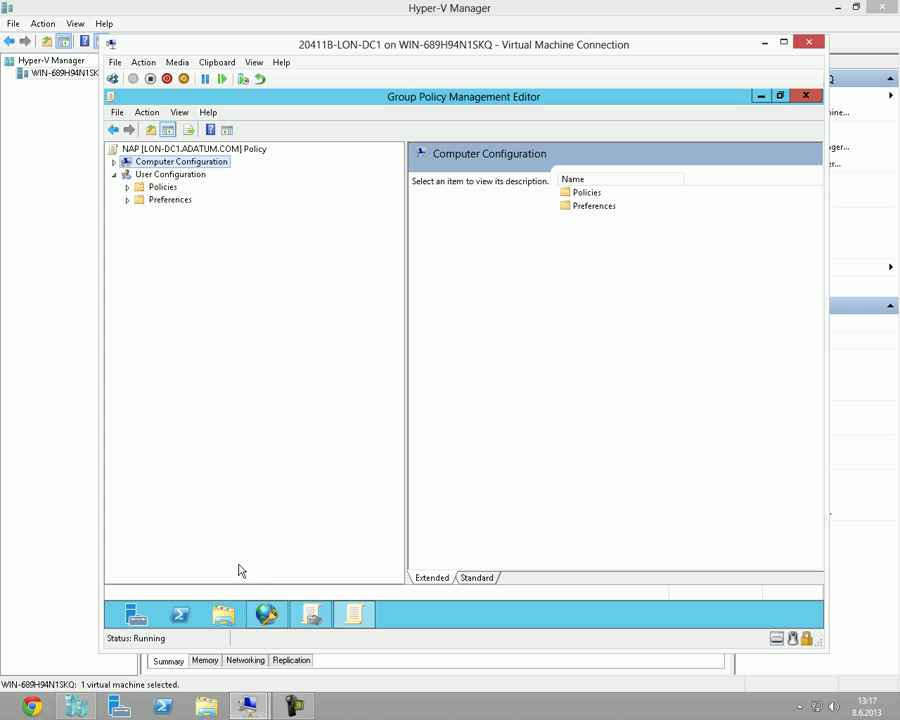
Switch to the LON-CL1 virtual machine and refresh its desktop.
mouse_move(248, 706)
left_click(316, 644)
right_click(450, 342)
left_click(484, 377)
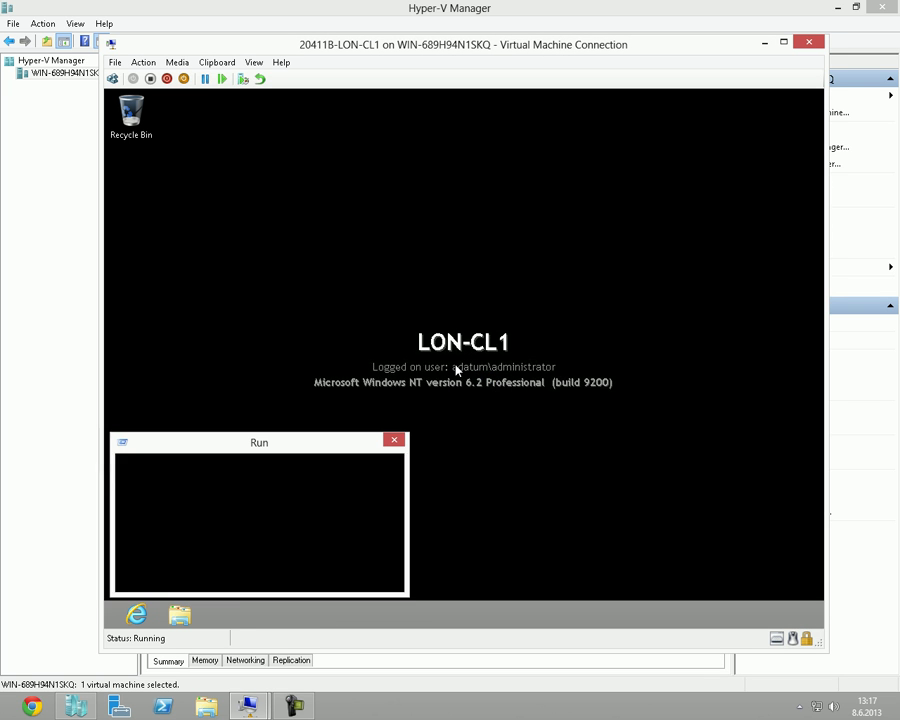
Run gpupdate /force in a Command Prompt, then close the window once both updates finish.
key("super+r")
type("cmd")
key("Return")
type("gpupdate /force")
key("Return")
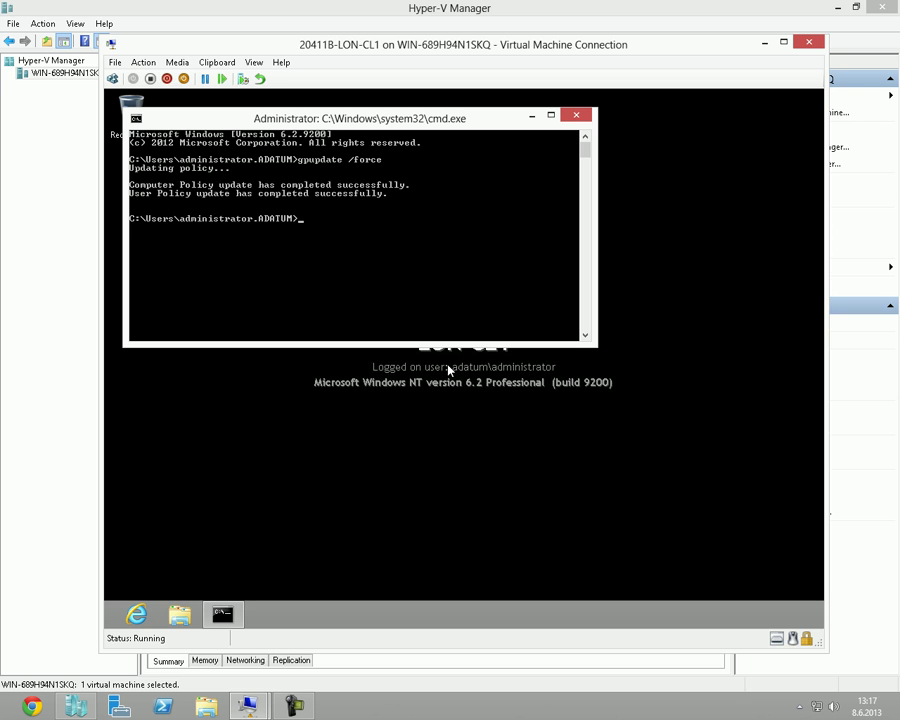
left_click(578, 117)
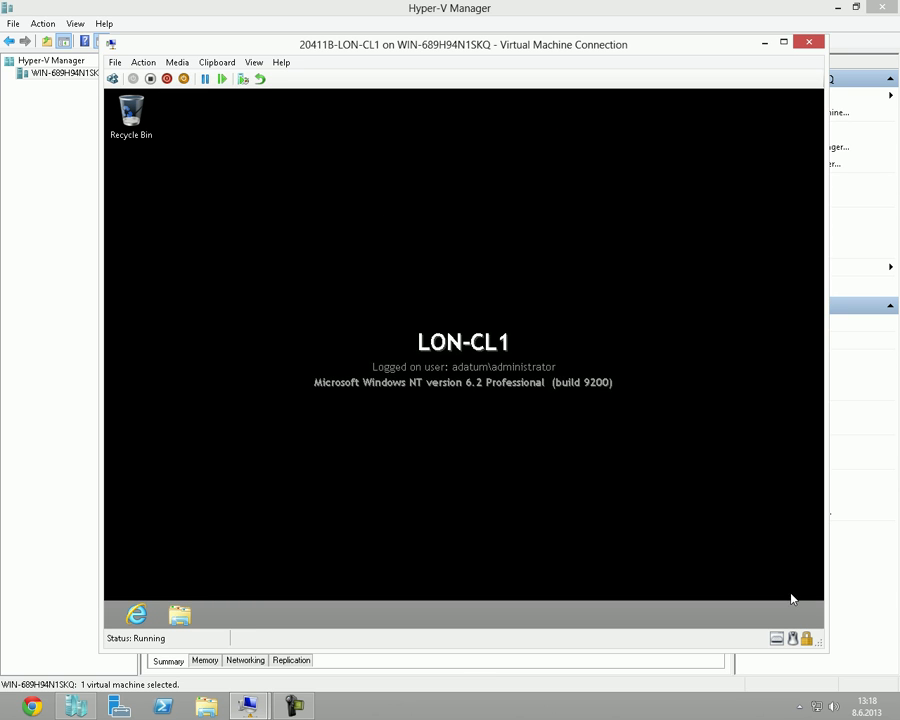
Restart LON-CL1 from the Settings charm's Power options.
mouse_move(817, 626)
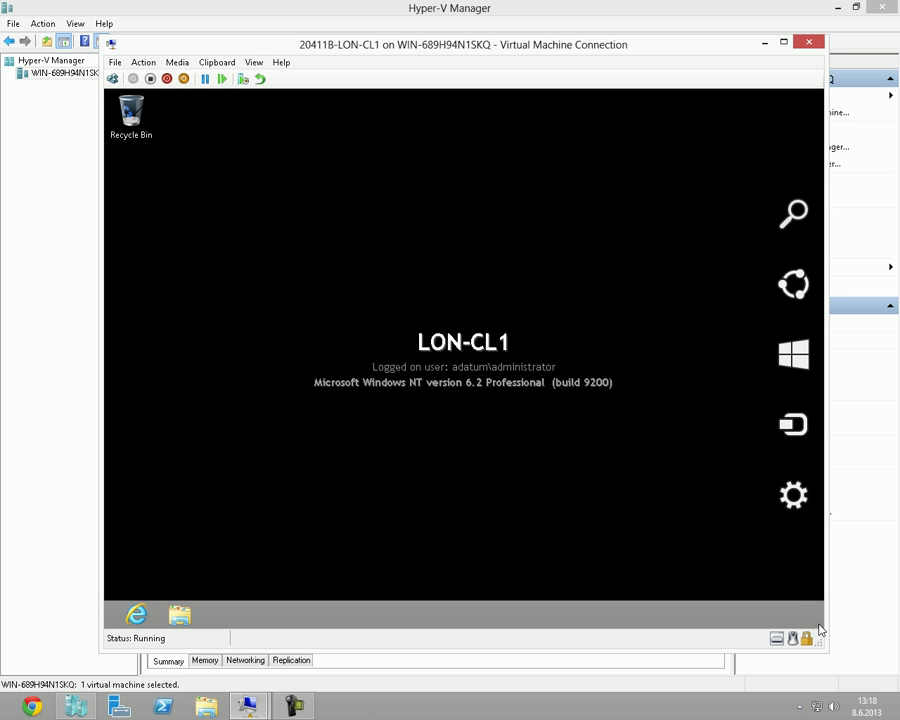
left_click(798, 497)
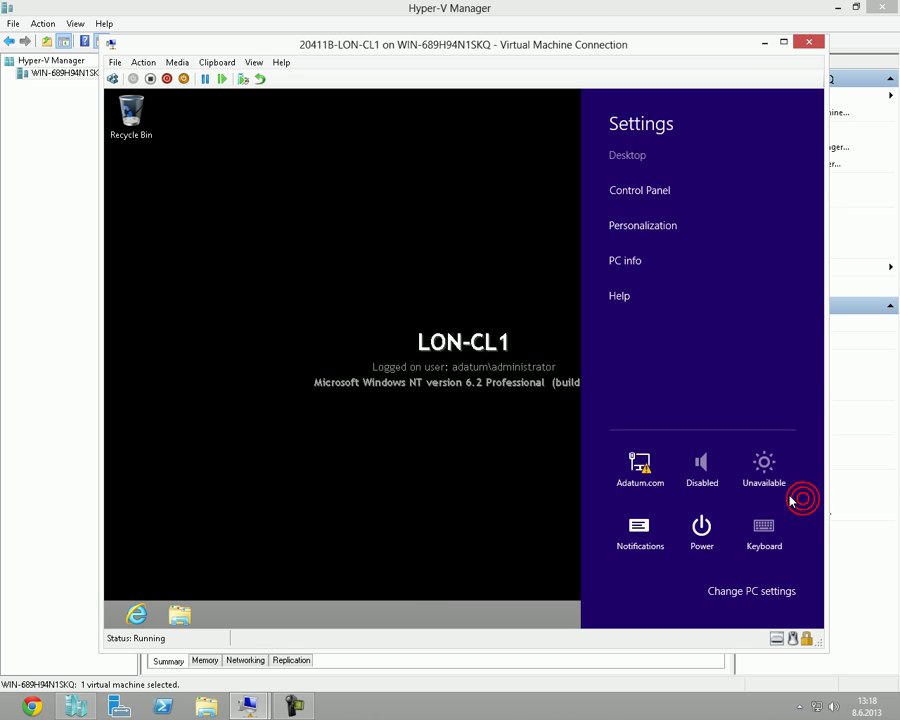
left_click(716, 543)
left_click(735, 488)
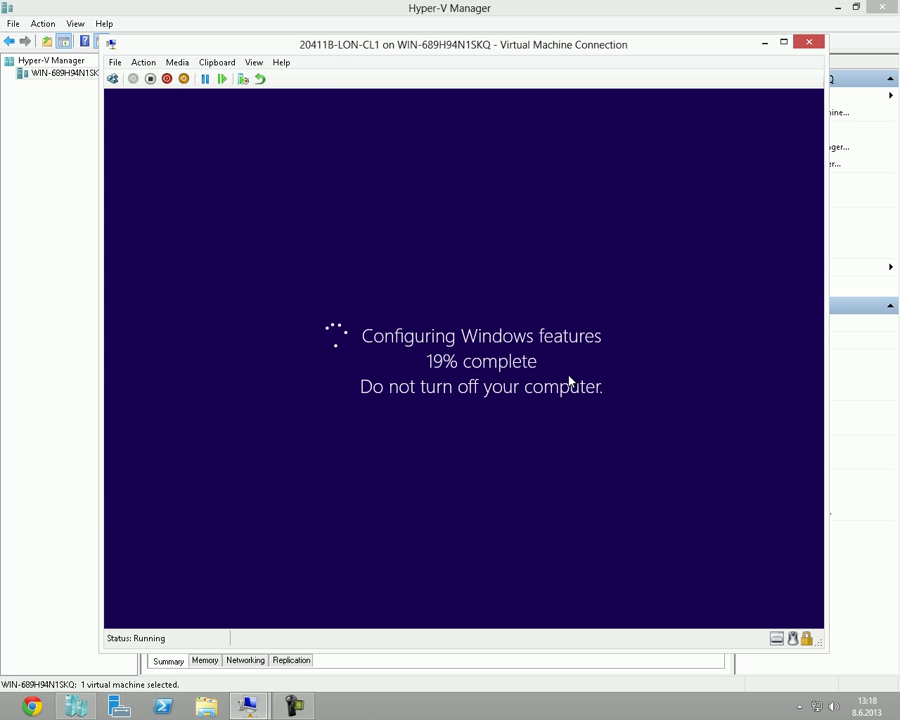
Sign back in with the domain administrator's password and go to the desktop.
left_click(294, 706)
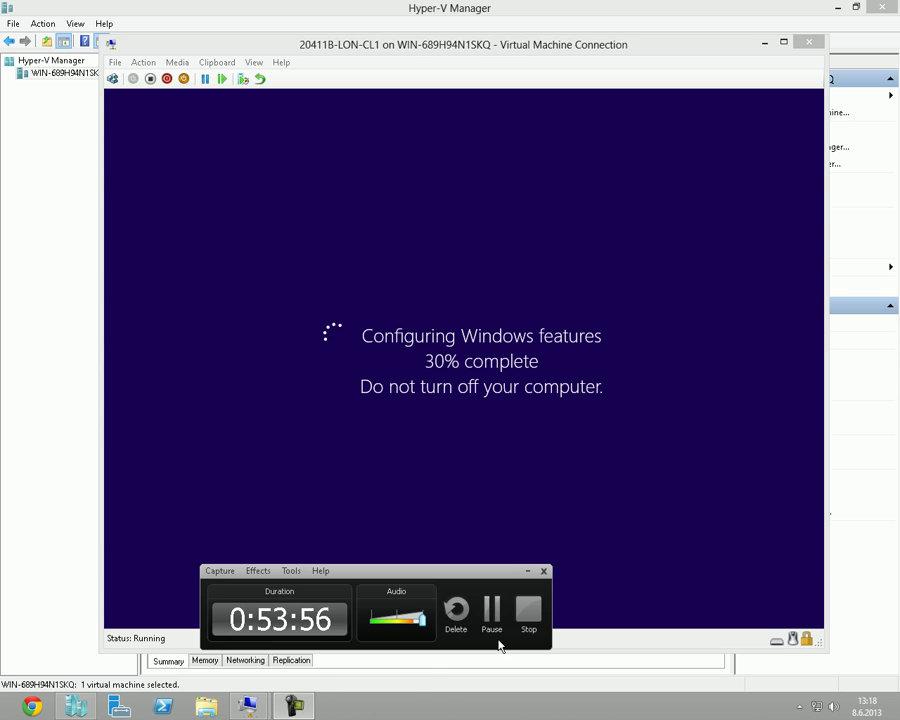
left_click(491, 612)
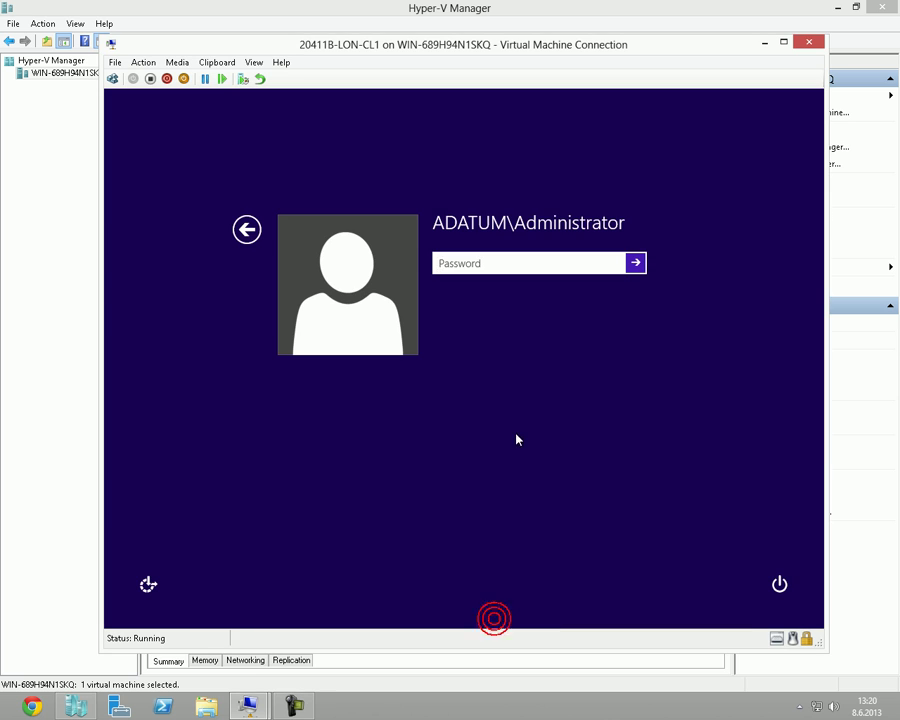
left_click(490, 263)
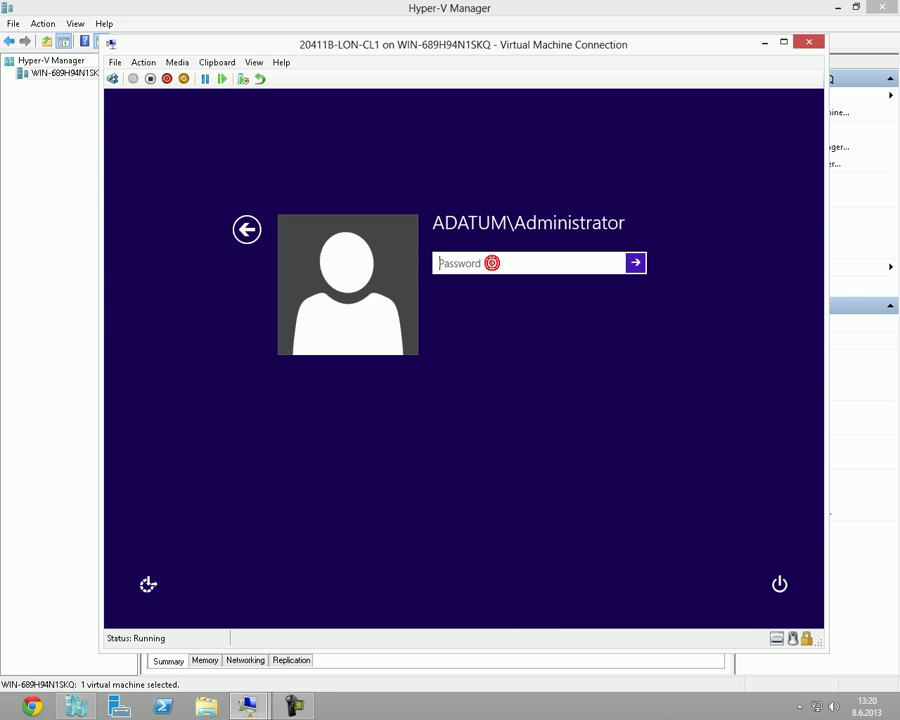
type("Pa$$w0rd")
key("Return")
key("Return")
type("Pa$$w0rd")
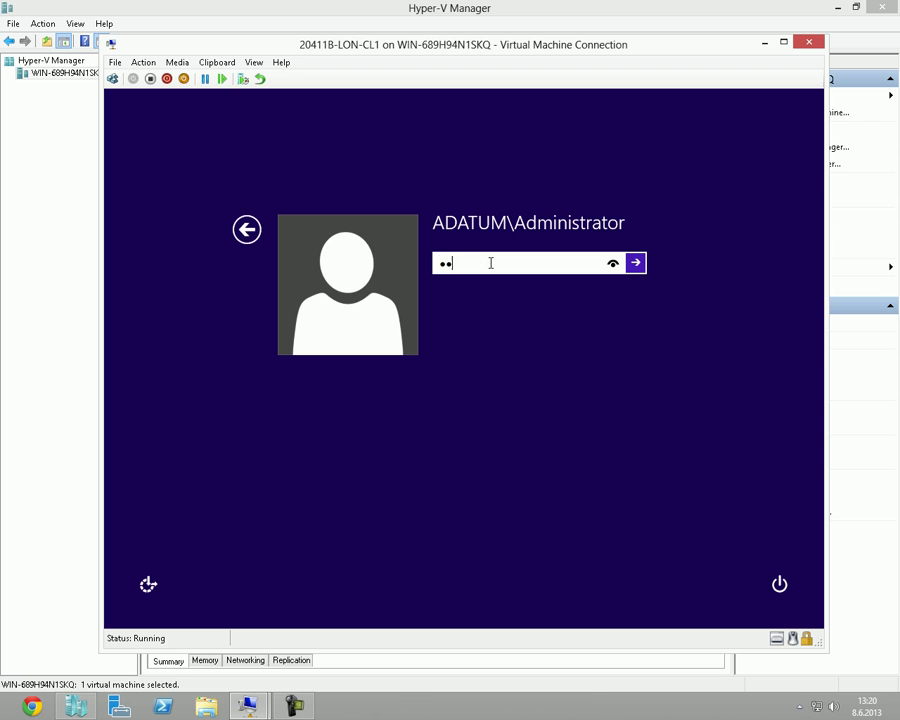
key("Return")
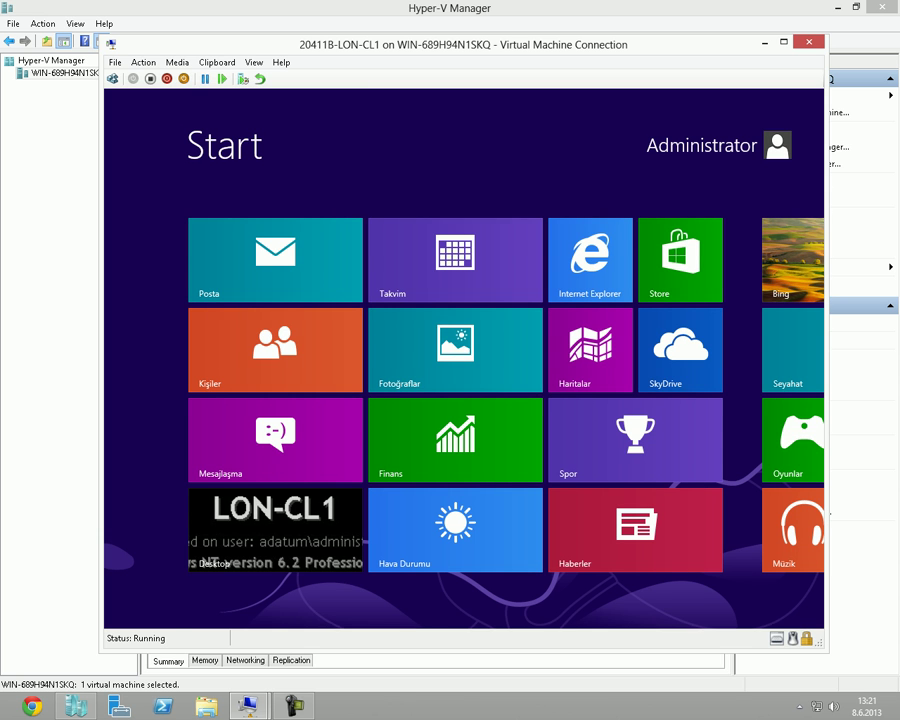
left_click(317, 543)
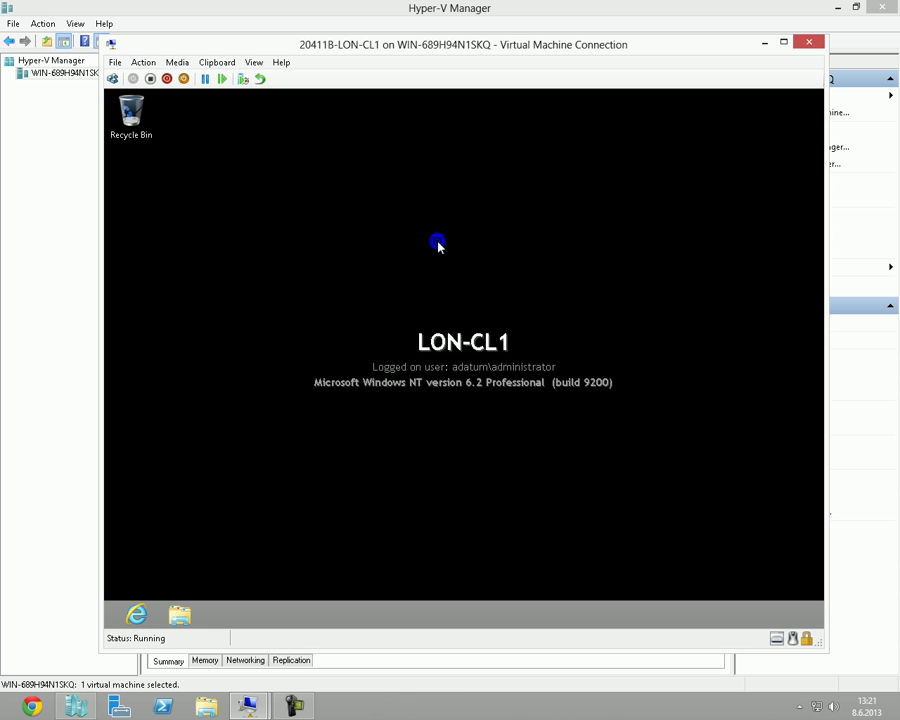
Refresh the LON-CL1 desktop.
right_click(472, 286)
left_click(447, 285)
left_click(392, 337)
left_click(516, 256)
Search 'firewall' under Settings and open Windows Firewall.
key("super+f")
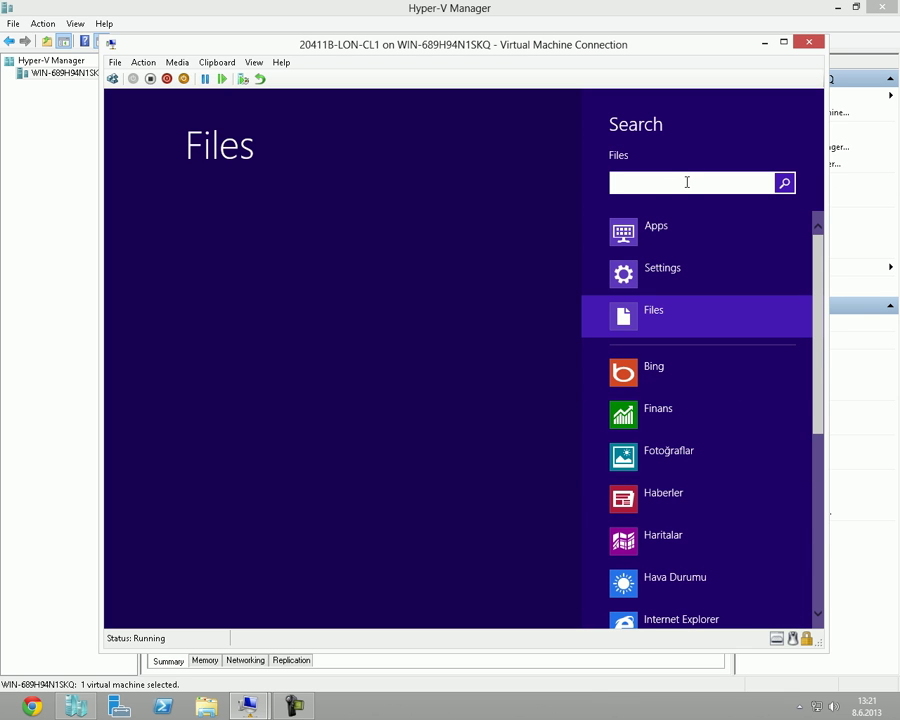
type("firewall")
left_click(656, 287)
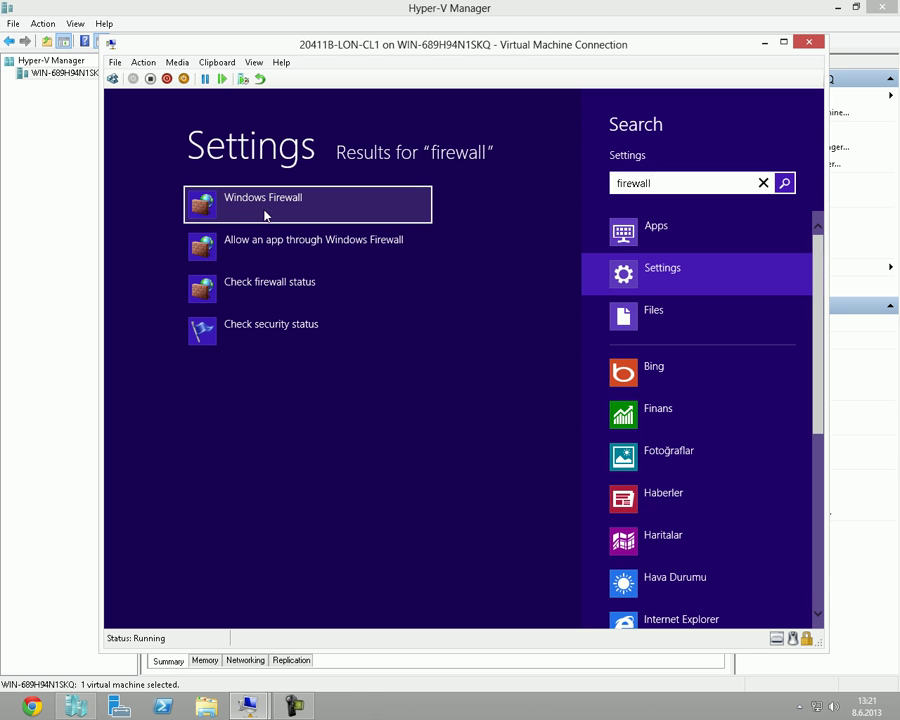
left_click(306, 217)
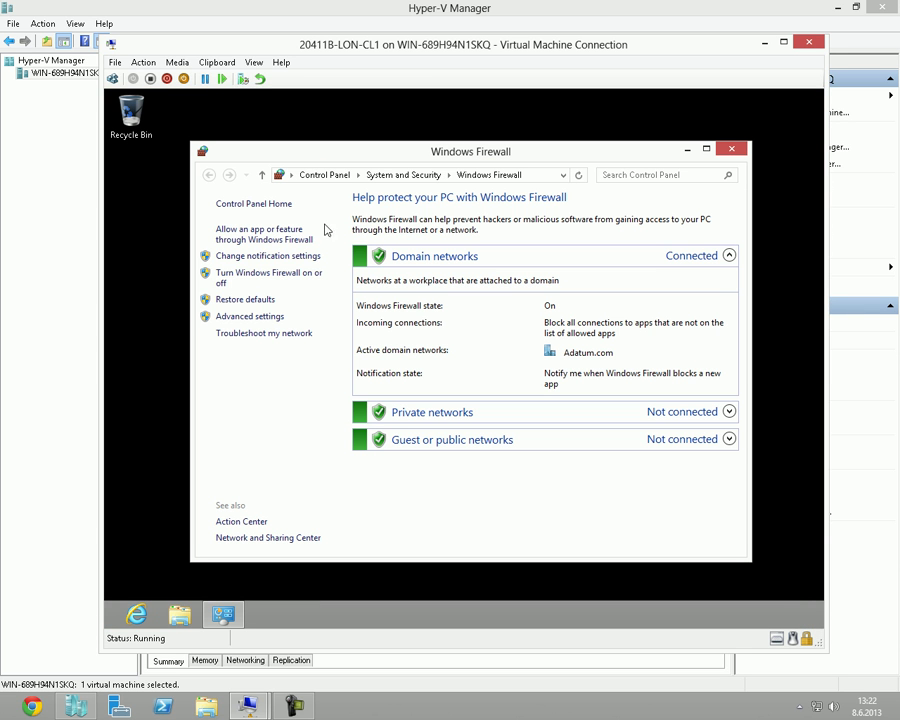
Turn Windows Firewall off for domain networks only, then begin entering ncpa.cpl in Run.
left_click(289, 279)
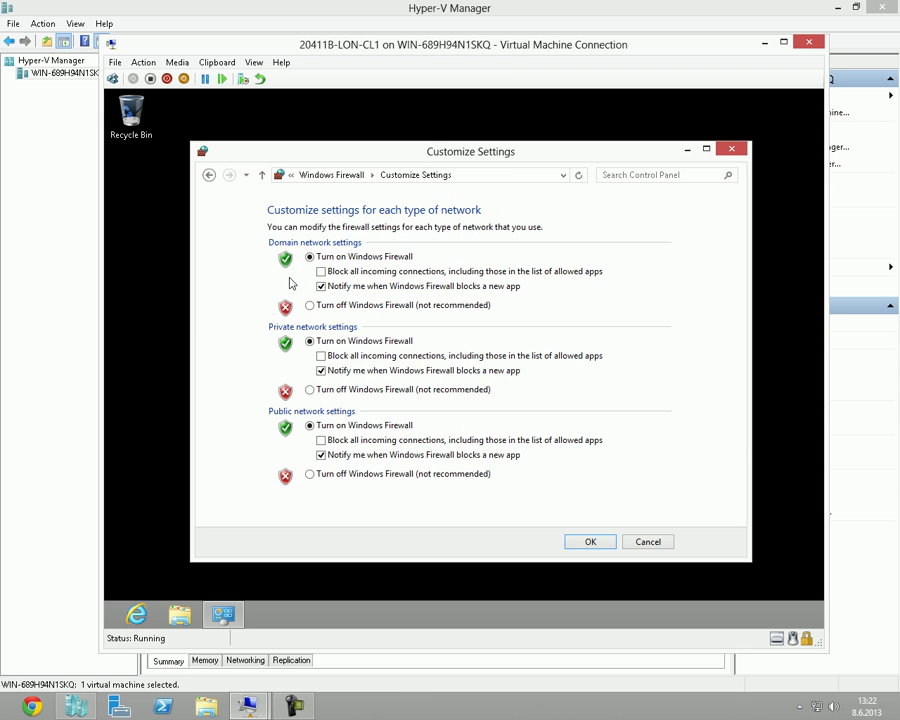
left_click(322, 306)
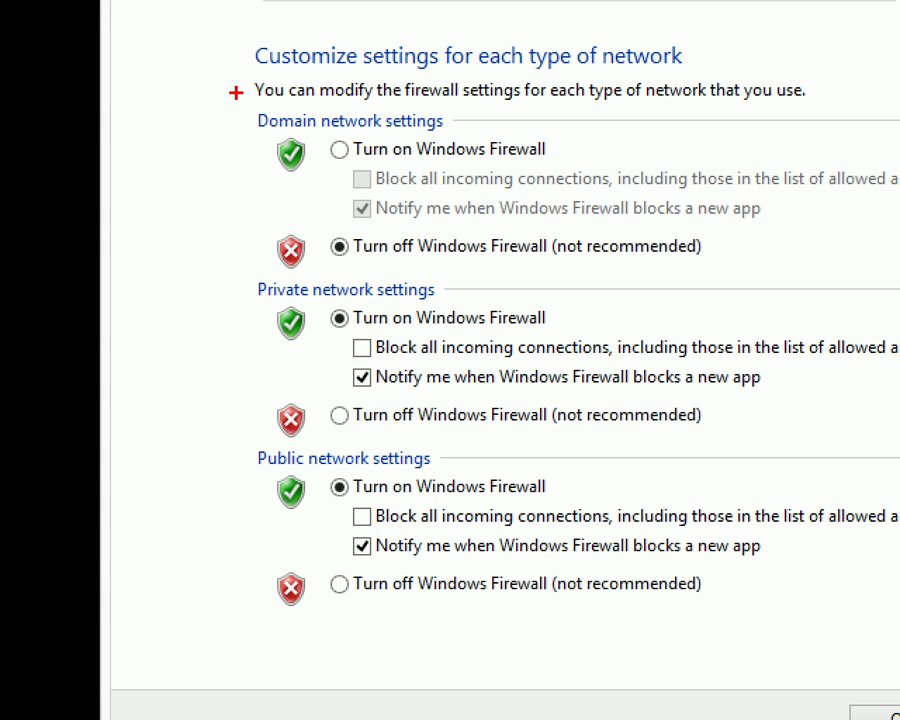
left_click_drag(236, 92, 455, 143)
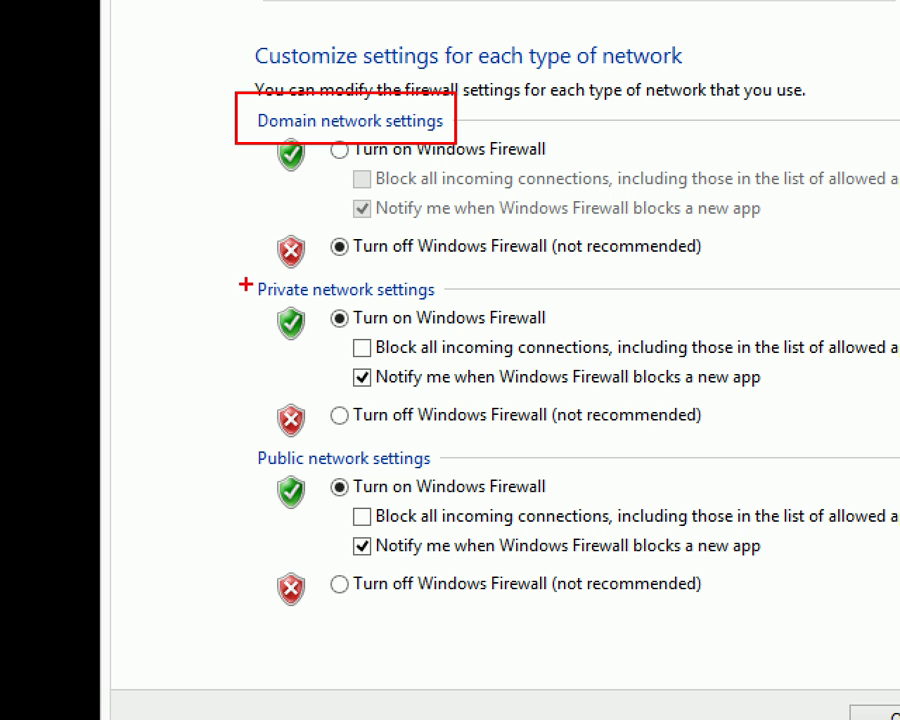
mouse_move(222, 498)
left_mouse_down()
mouse_move(233, 437)
mouse_move(411, 517)
mouse_move(470, 420)
mouse_move(246, 408)
mouse_move(226, 455)
mouse_move(233, 470)
left_mouse_up()
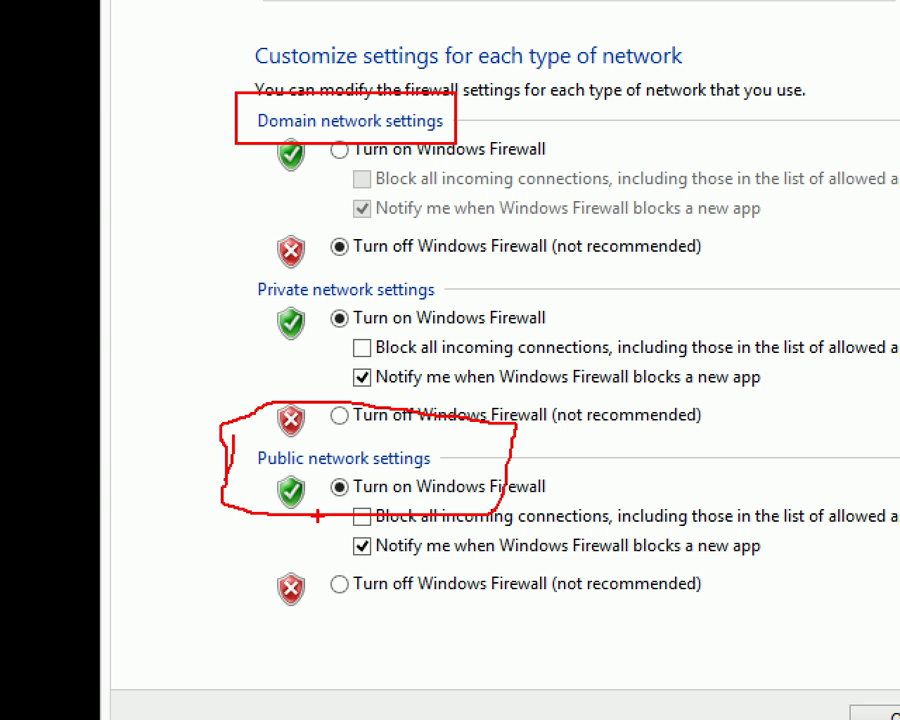
mouse_move(443, 80)
left_mouse_down()
mouse_move(219, 83)
mouse_move(487, 155)
mouse_move(380, 37)
left_mouse_up()
left_click_drag(266, 311, 415, 305)
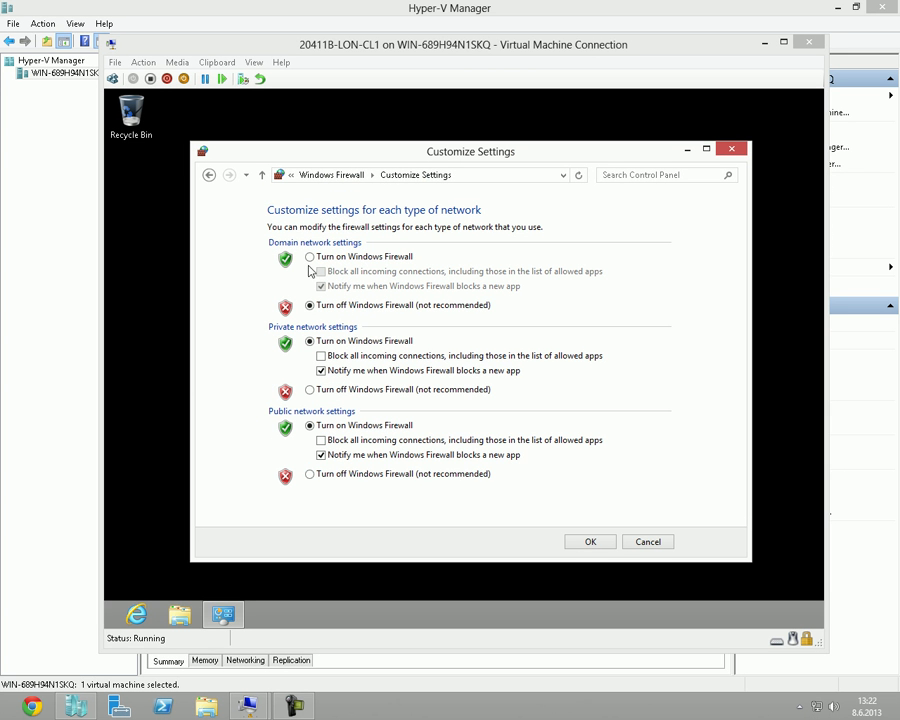
left_click(591, 542)
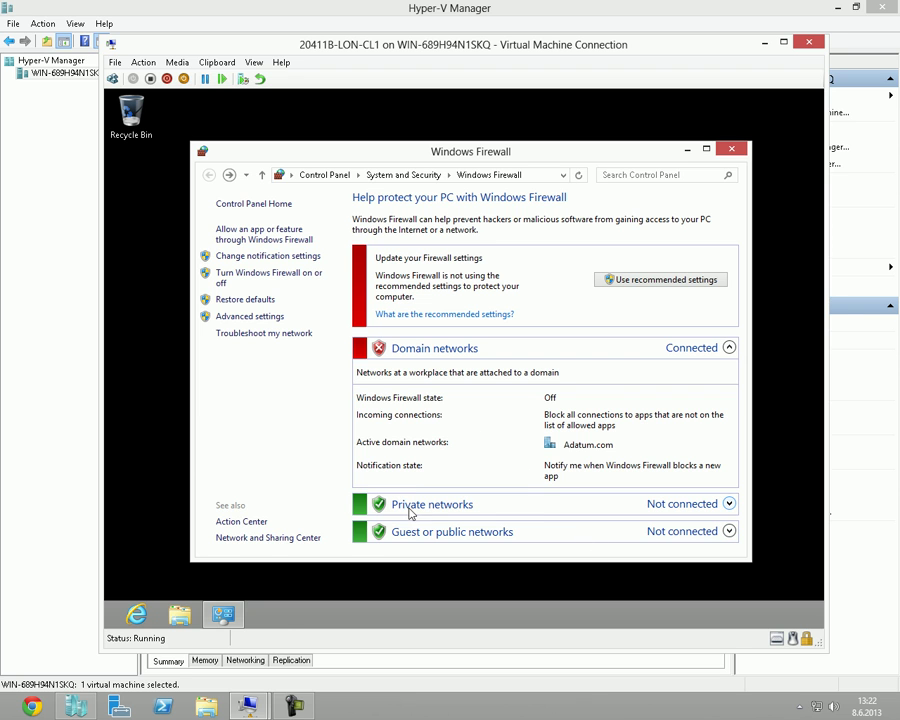
key("super+r")
type("nc")
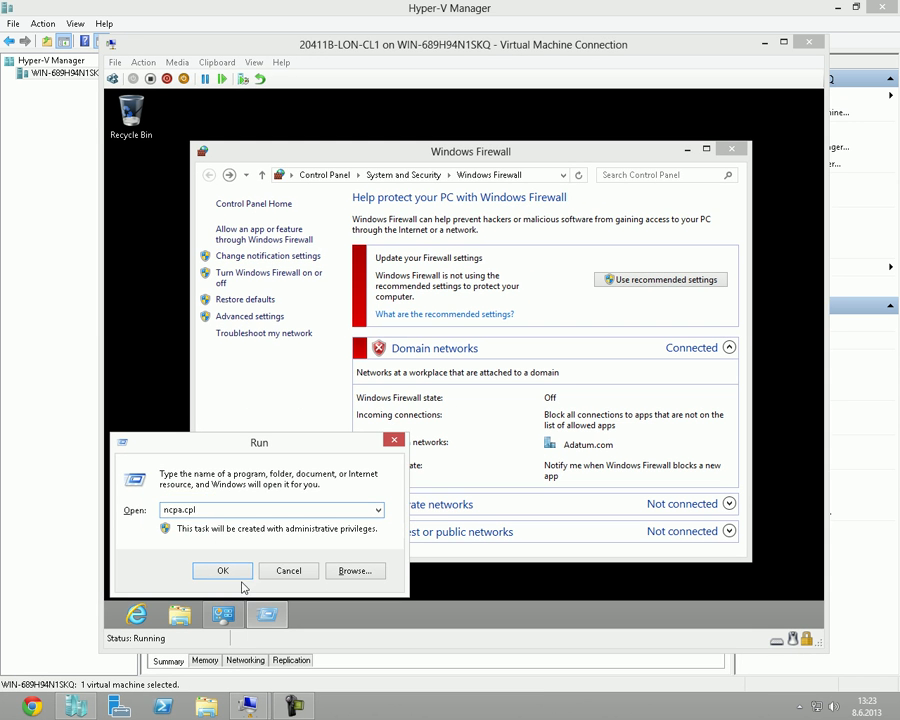
Open Network Connections and set the Local Area Connection's IPv4 to obtain IP and DNS automatically.
left_click(335, 545)
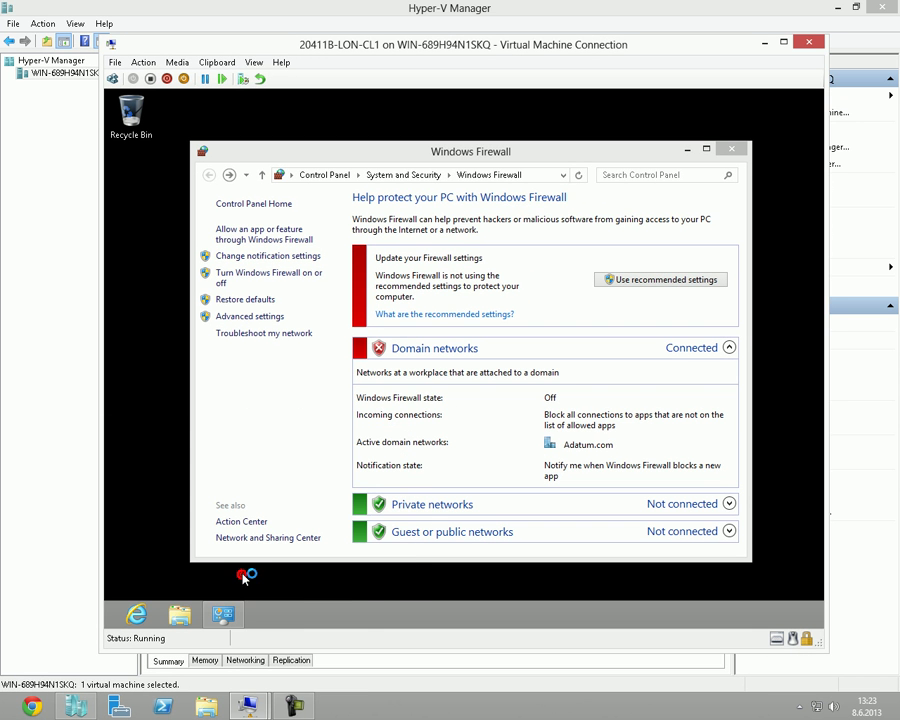
left_click_drag(511, 156, 533, 150)
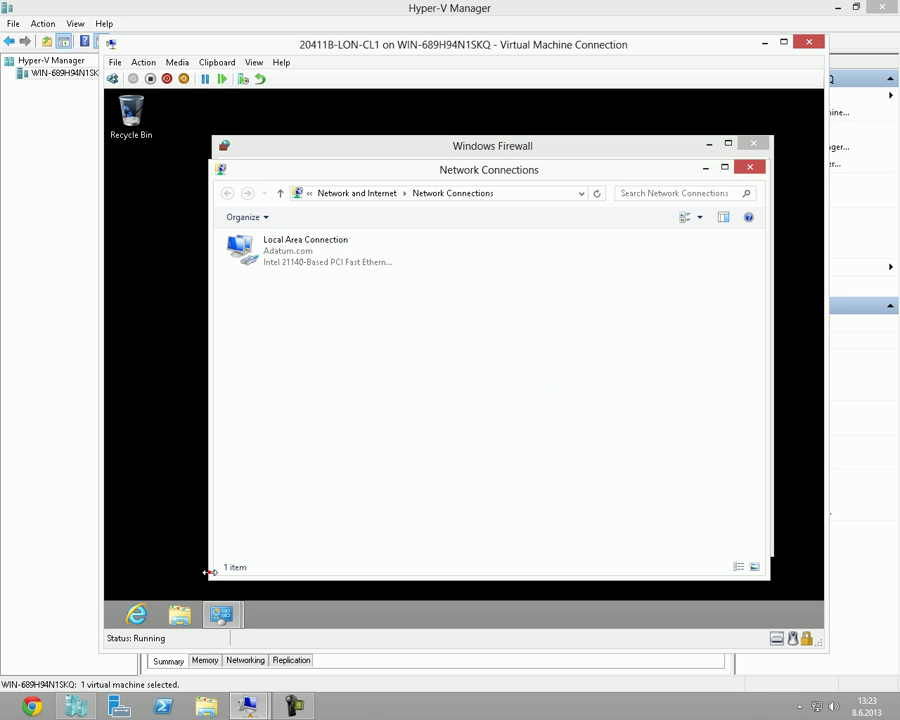
right_click(283, 257)
left_click(324, 393)
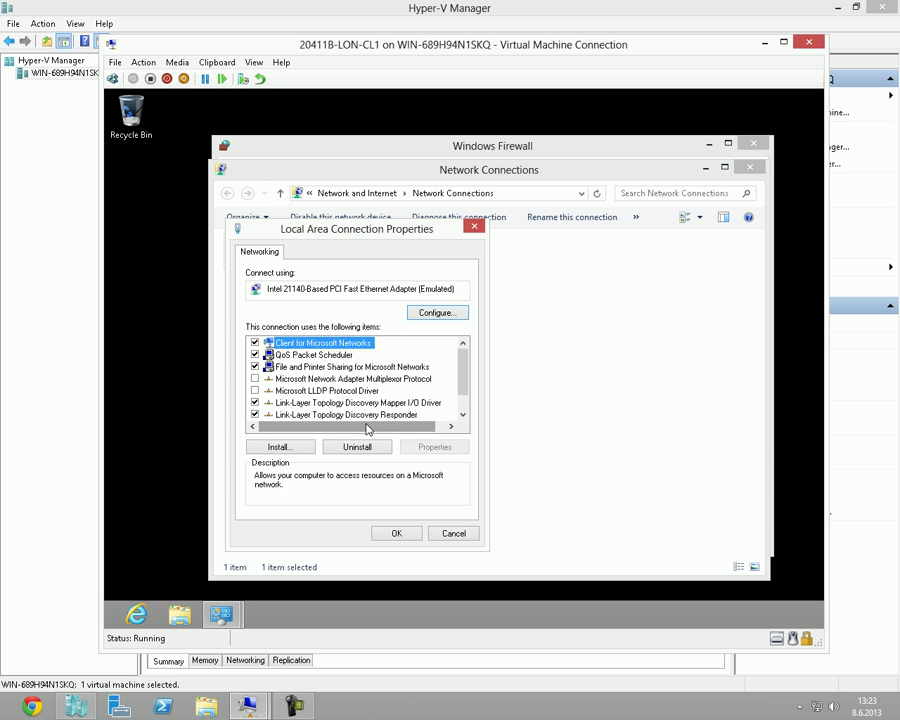
left_click(366, 402)
scroll(366, 414, "down", 1)
double_click(366, 414)
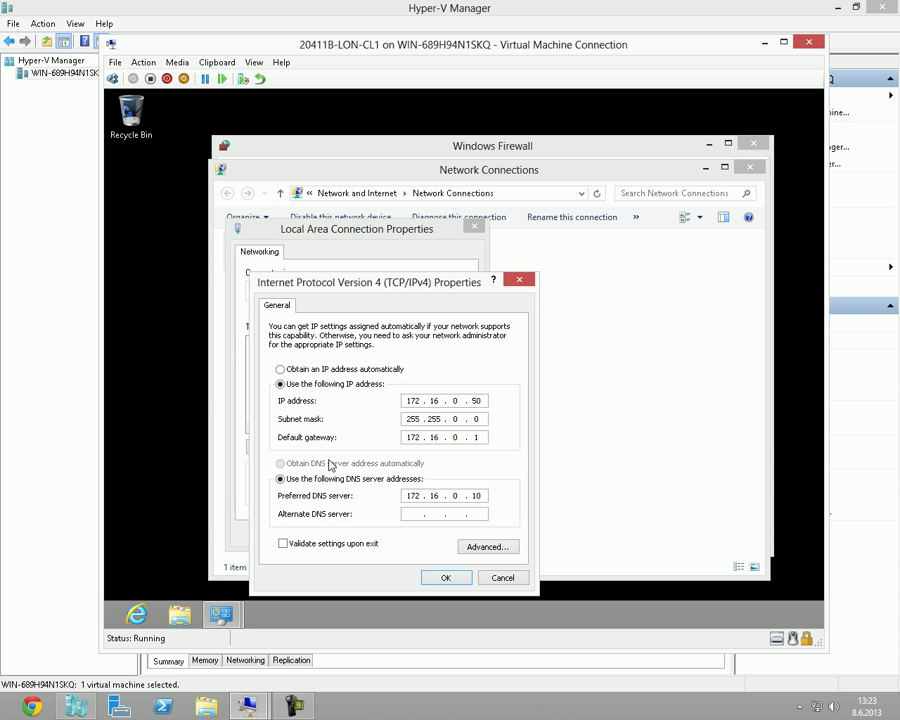
left_click(347, 369)
left_click(332, 463)
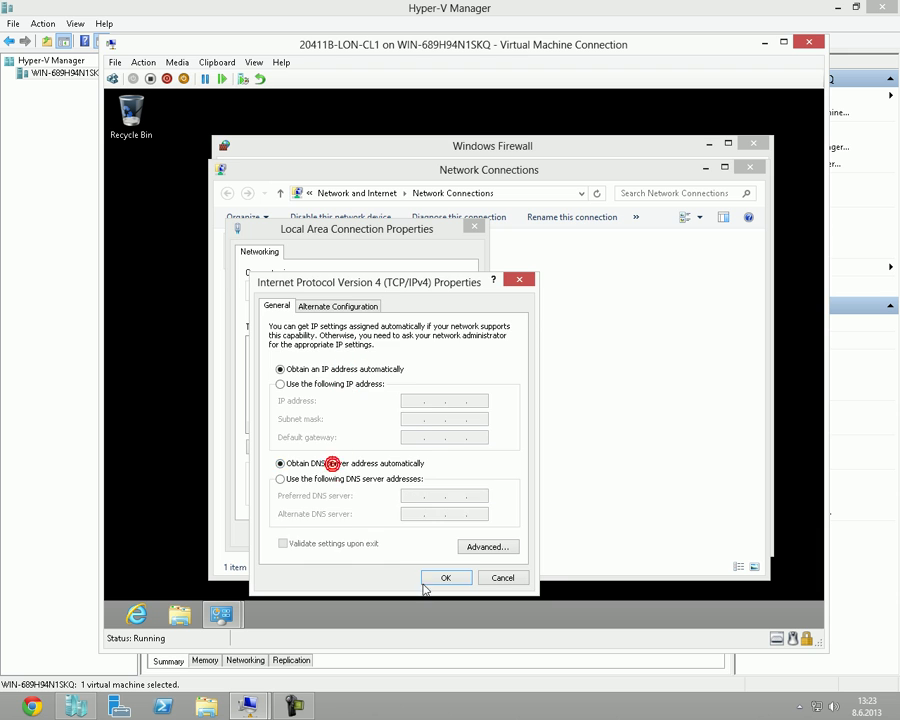
left_click(436, 576)
left_click(402, 533)
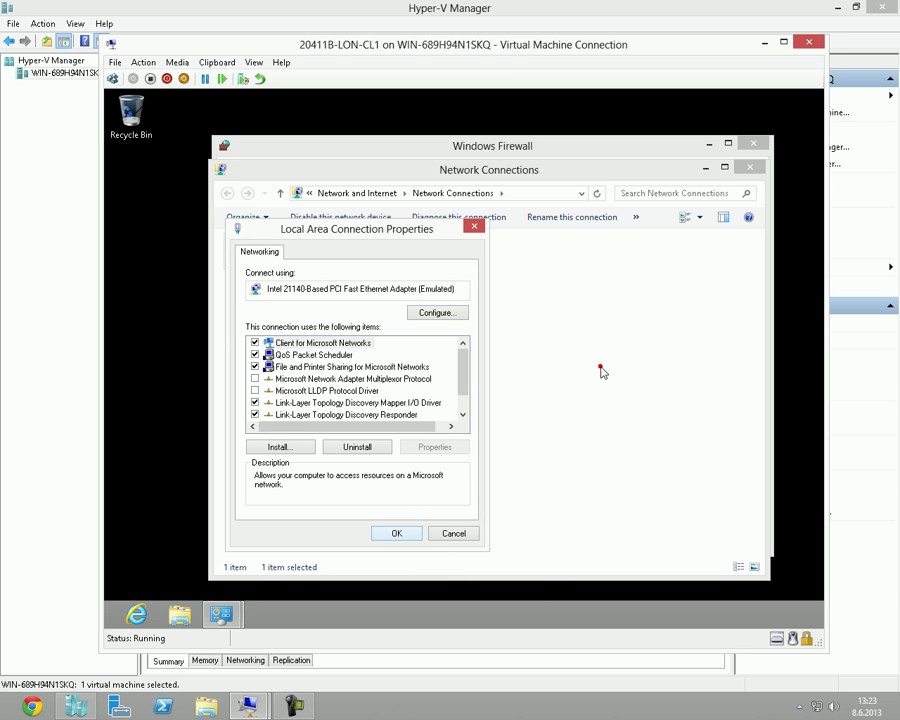
Arrange the Windows Firewall and Network Connections windows and close the connection properties dialog.
left_click(622, 156)
left_click_drag(517, 149, 734, 156)
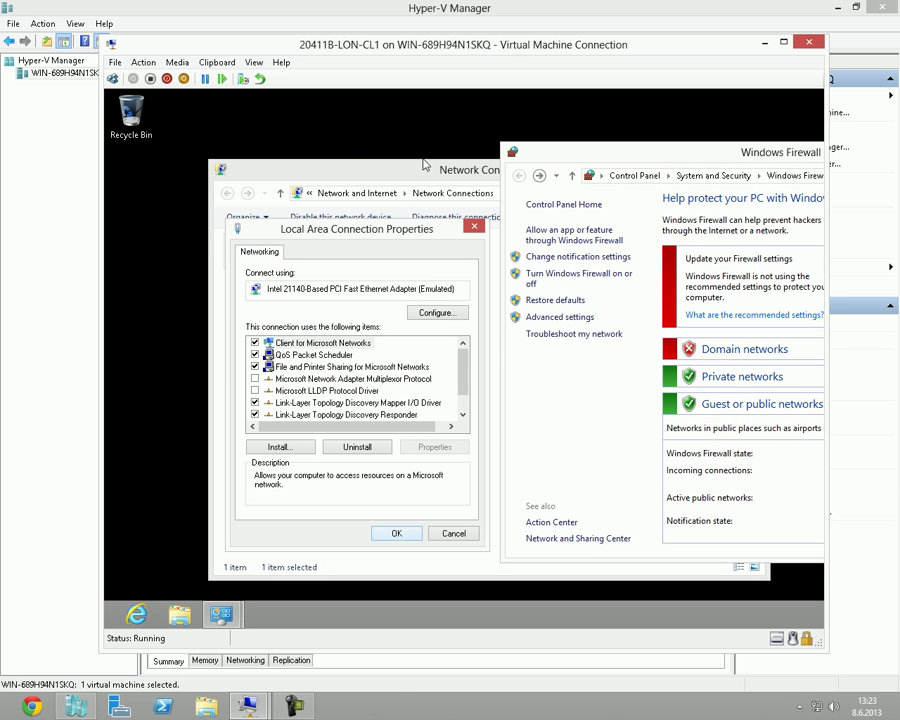
left_click(413, 176)
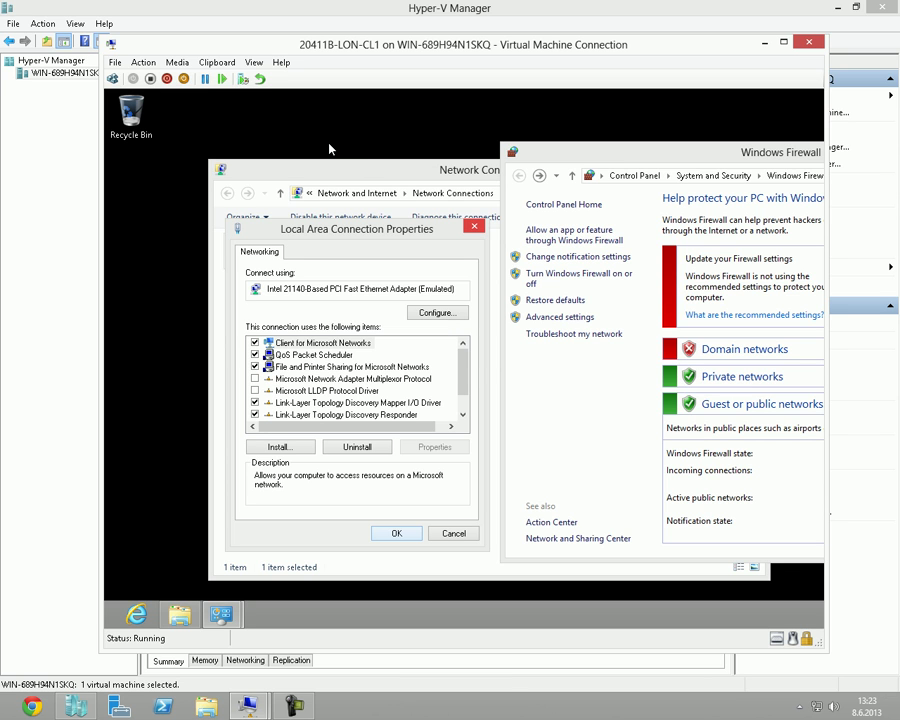
key("Return")
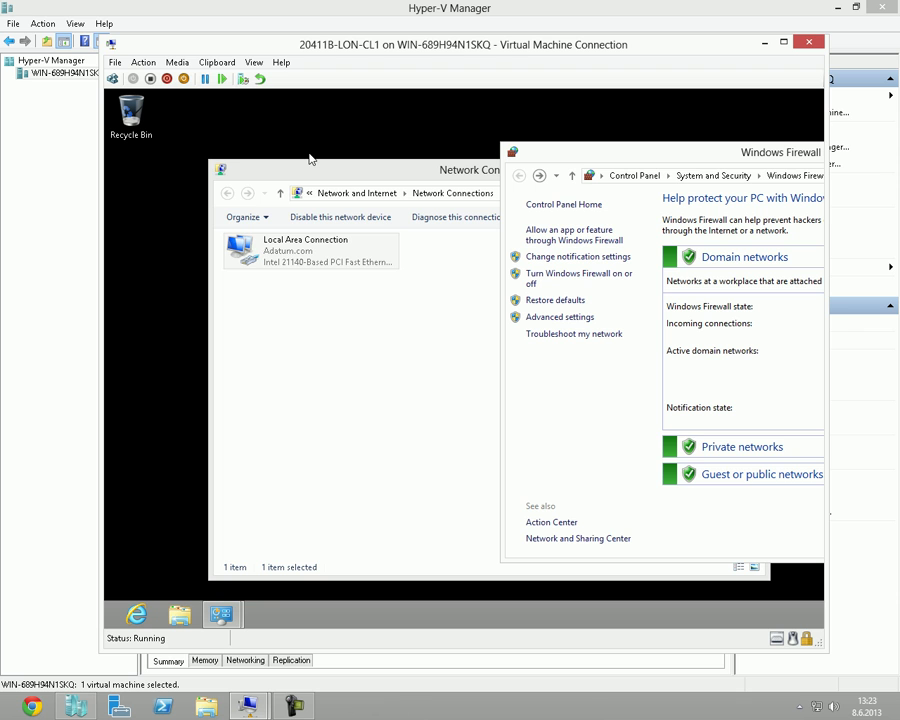
left_click_drag(344, 183, 253, 160)
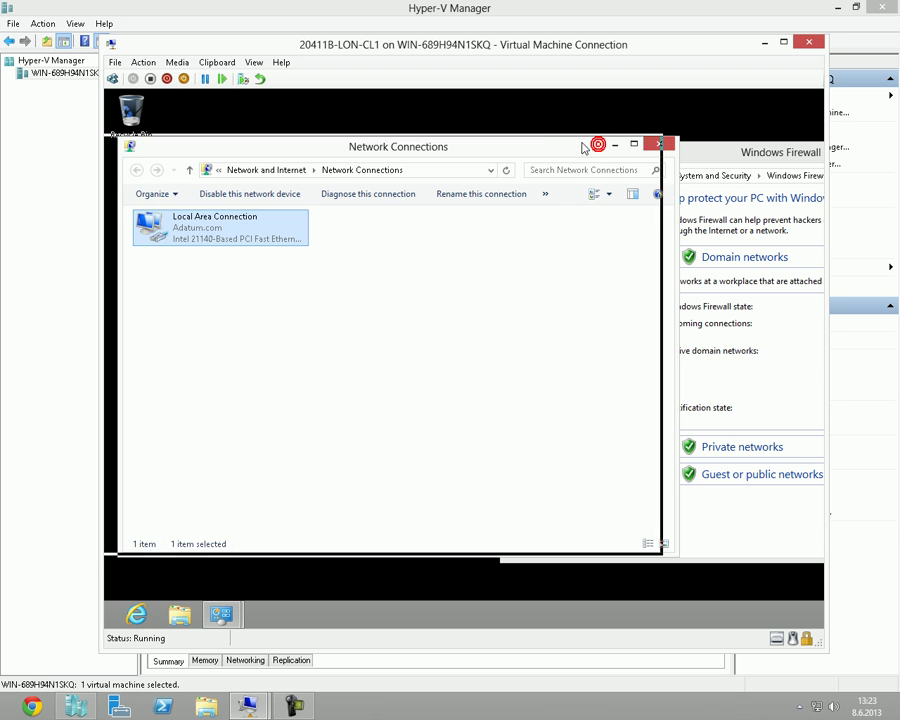
left_click_drag(590, 146, 565, 141)
Check the Local Area Connection's status and IP address details, cancelling a diagnostics run.
right_click(239, 234)
left_click(259, 262)
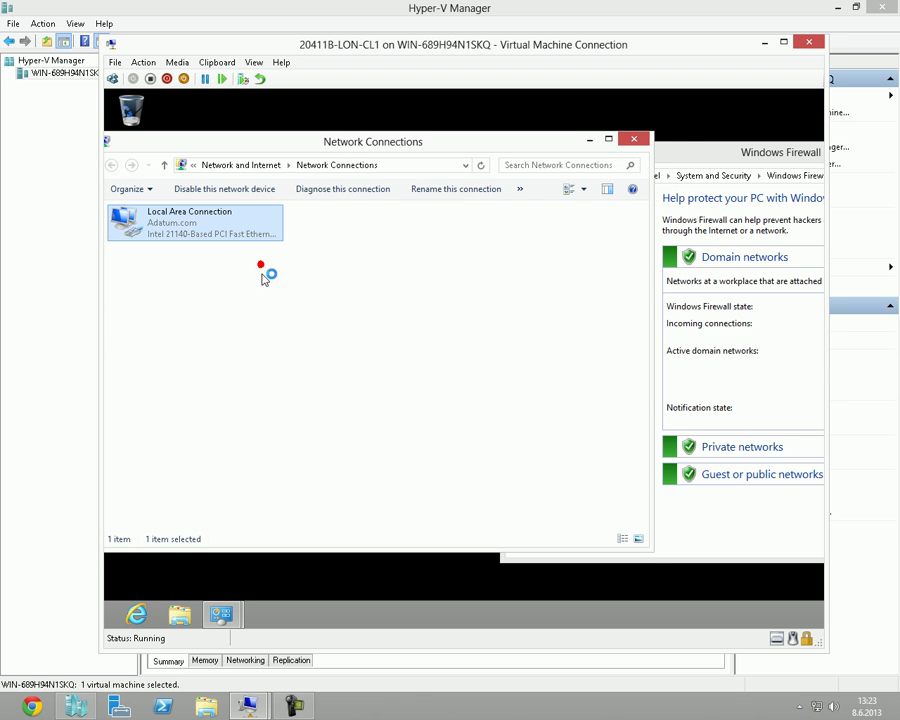
right_click(235, 230)
left_click(285, 267)
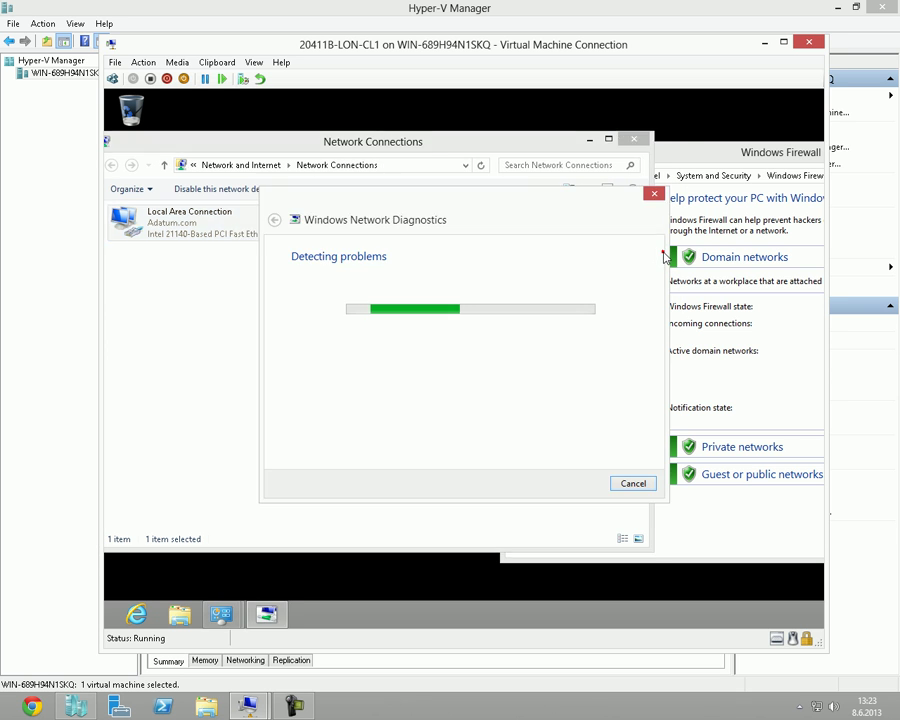
left_click(633, 483)
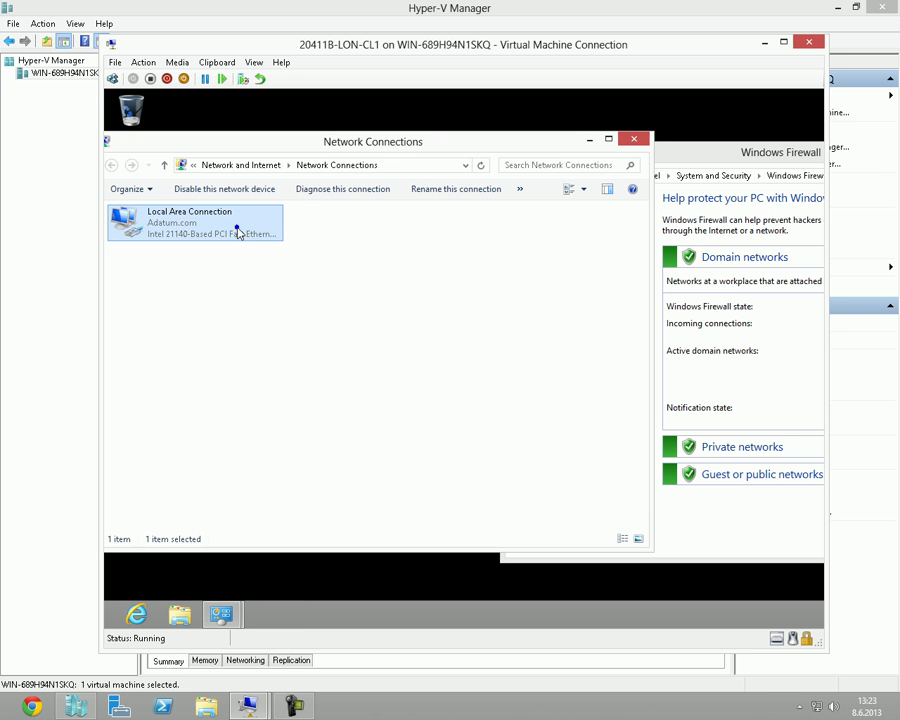
right_click(237, 231)
left_click(267, 255)
left_click(387, 343)
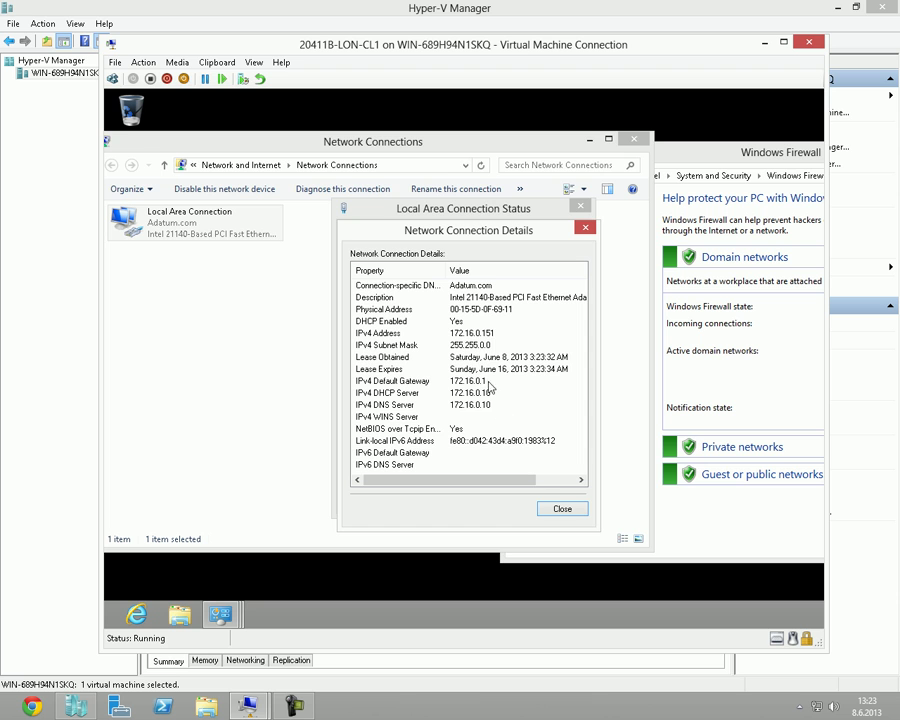
left_click(550, 510)
left_click(549, 503)
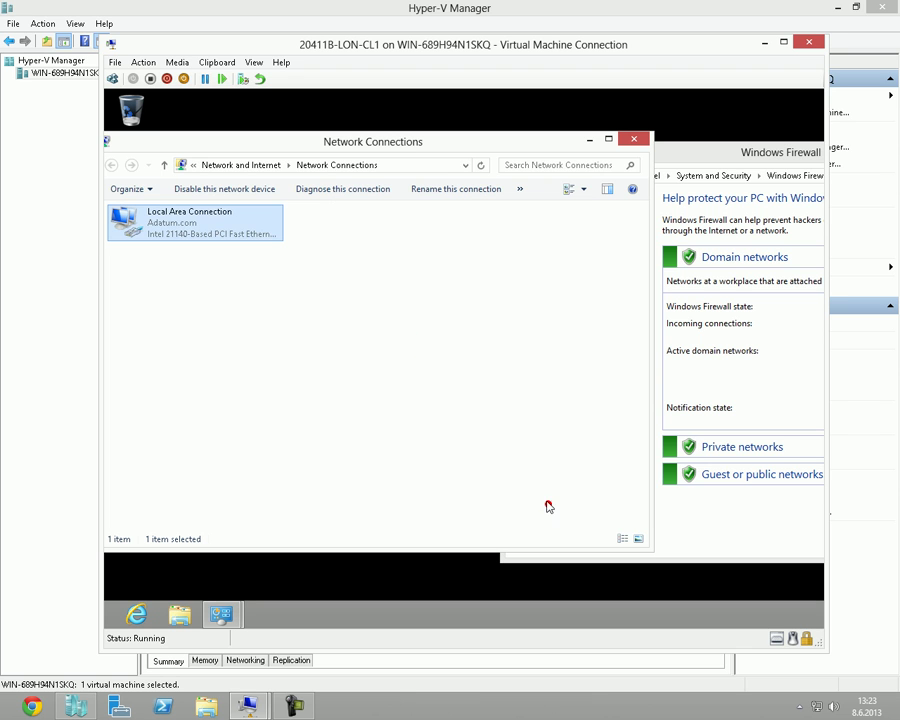
left_click(466, 420)
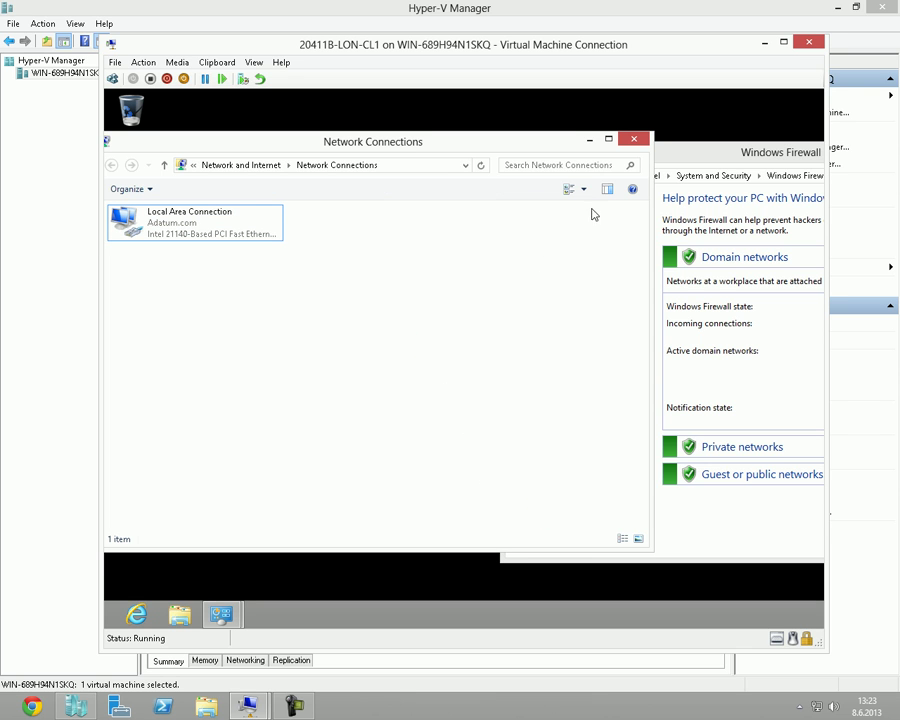
Turn off the domain-network firewall twice and observe it return to On automatically.
left_click_drag(518, 145, 463, 134)
left_click_drag(717, 160, 597, 133)
left_click(466, 256)
left_click(508, 281)
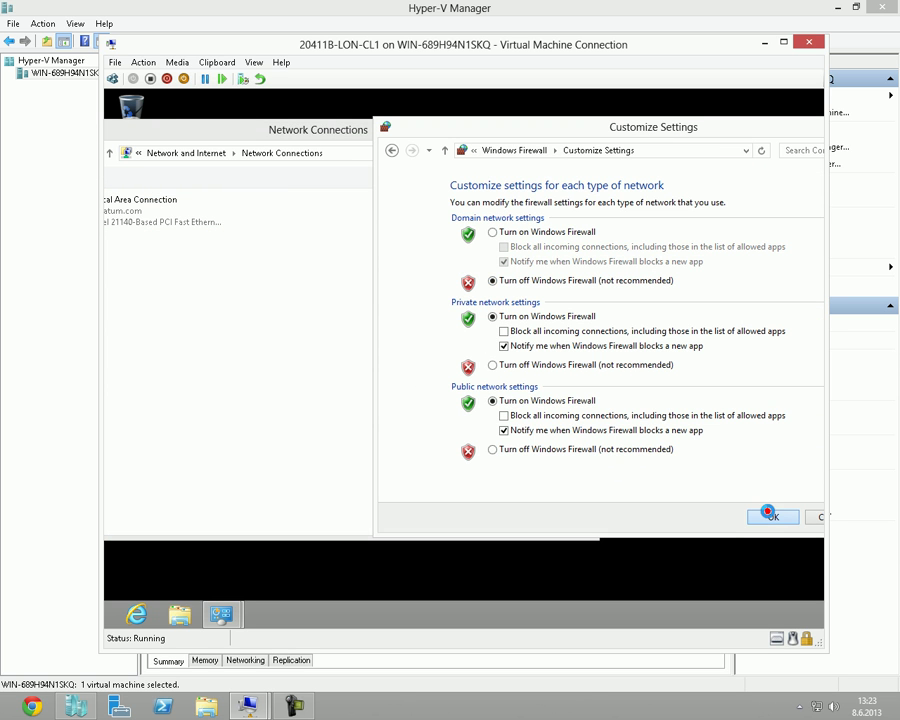
left_click(771, 517)
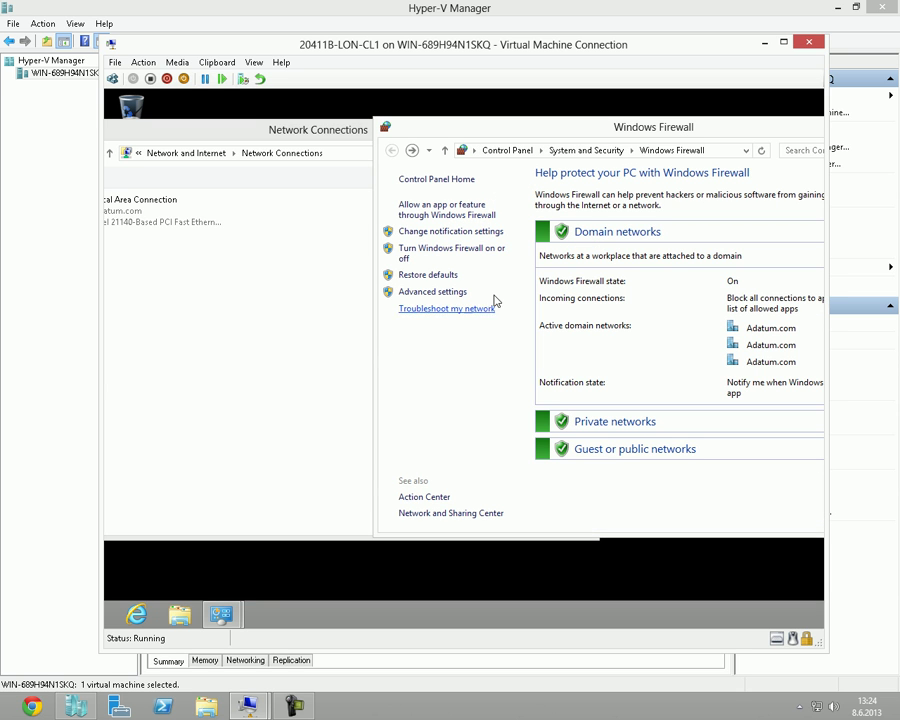
left_click(438, 256)
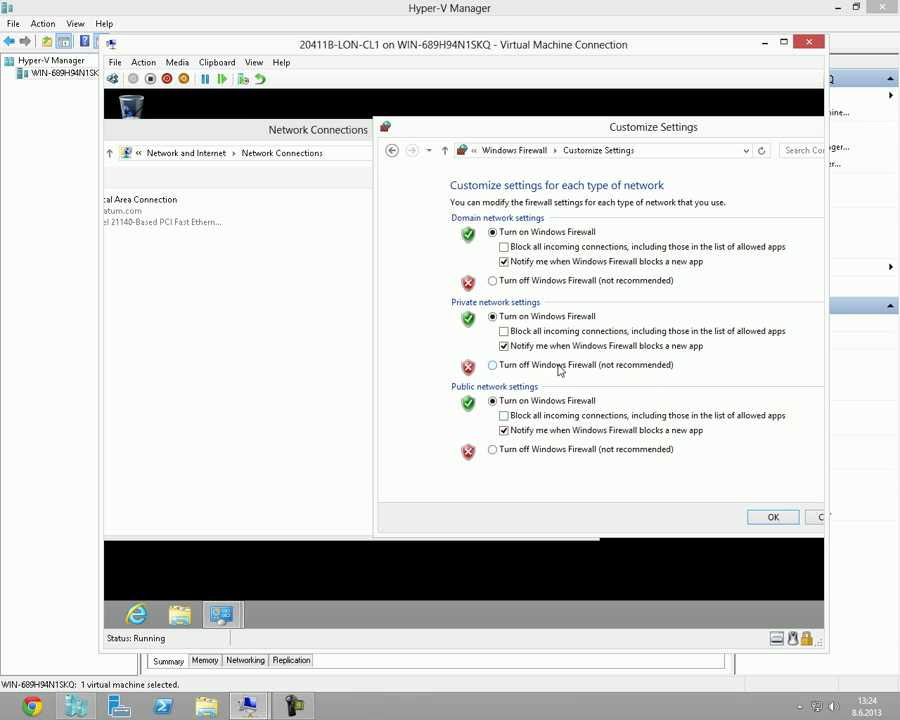
left_click(563, 284)
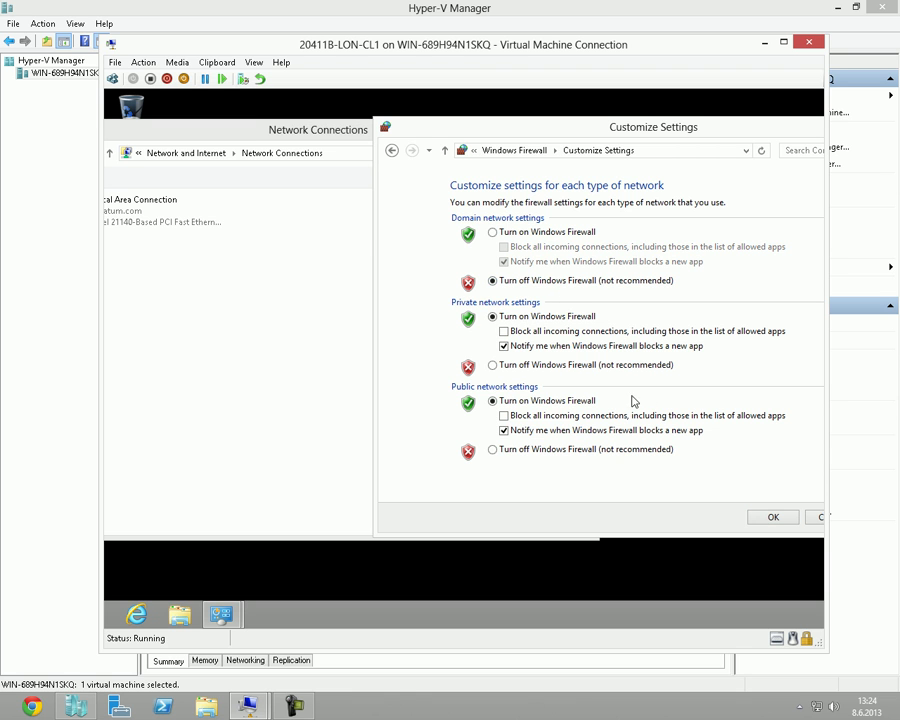
left_click(757, 518)
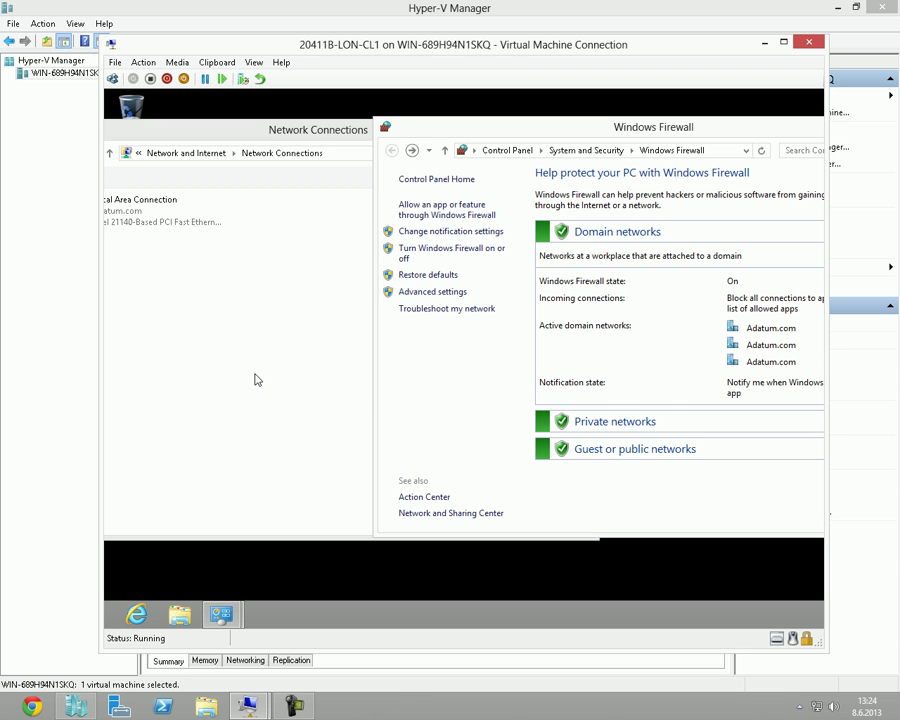
On LON-DC1, open the NAP DHCP Noncompliant policy's properties in Network Policy Server.
mouse_move(248, 706)
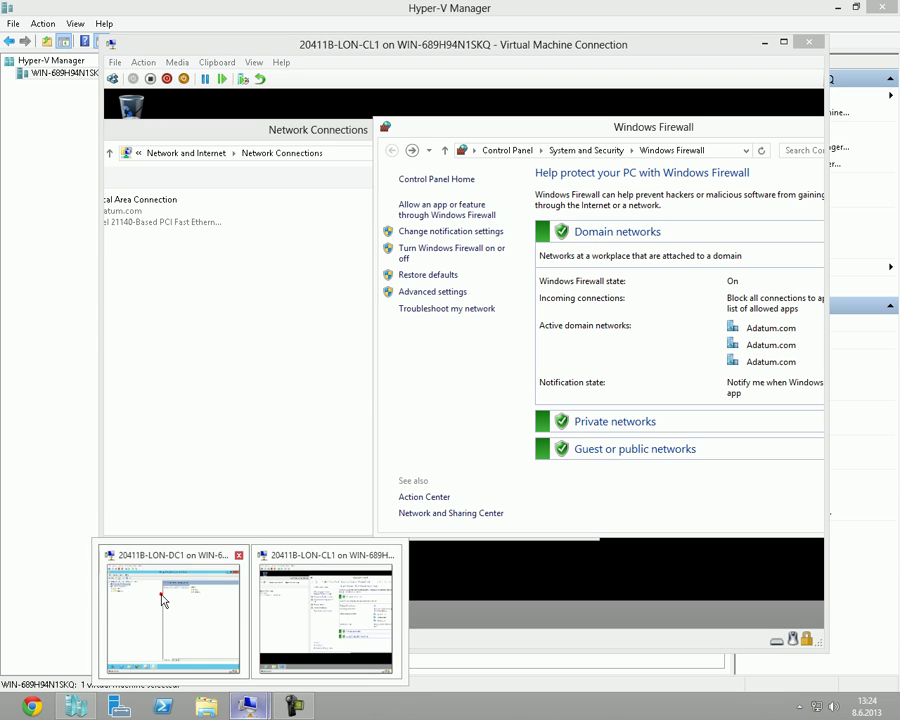
left_click(160, 594)
left_click(311, 614)
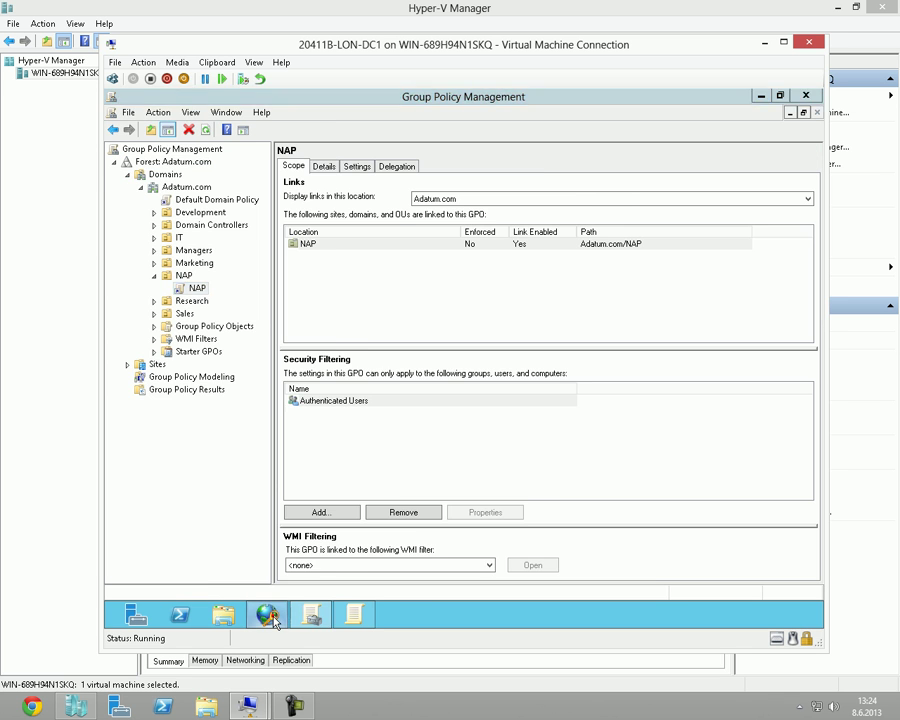
left_click(266, 614)
double_click(400, 227)
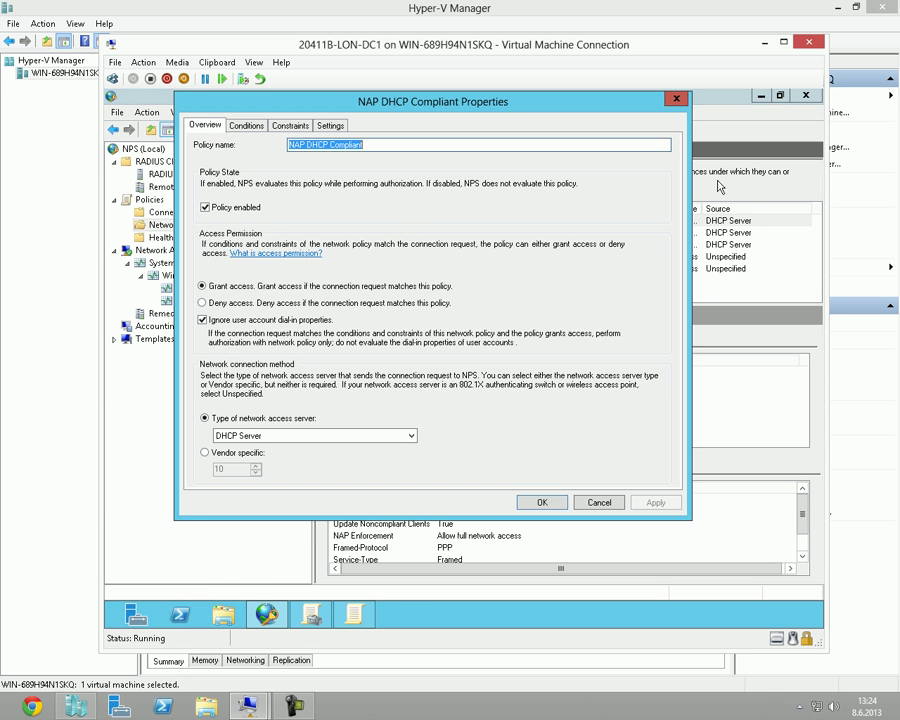
left_click(672, 98)
left_click(411, 233)
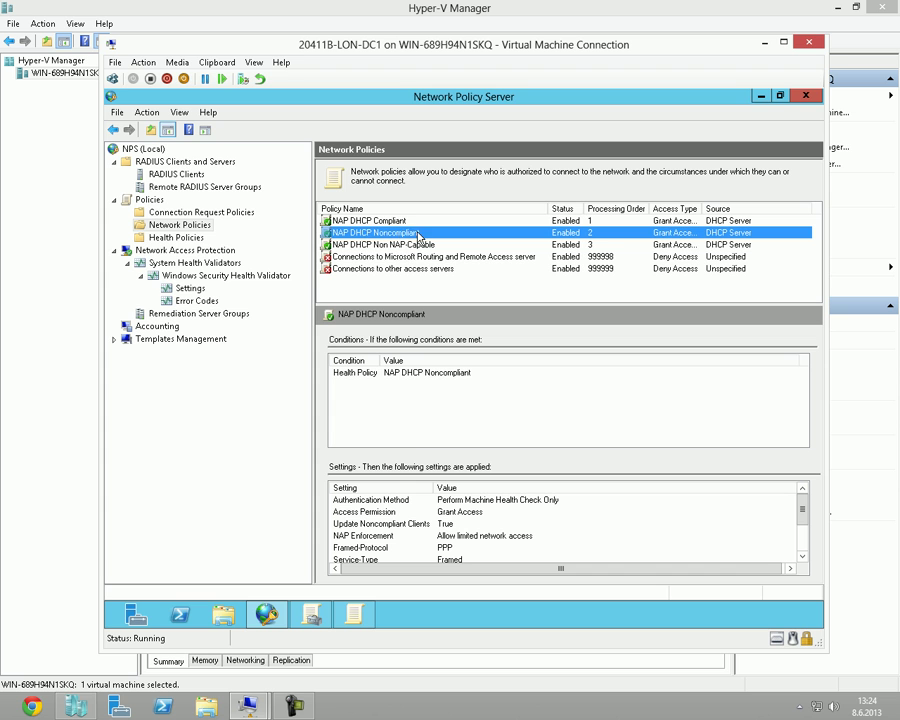
double_click(400, 233)
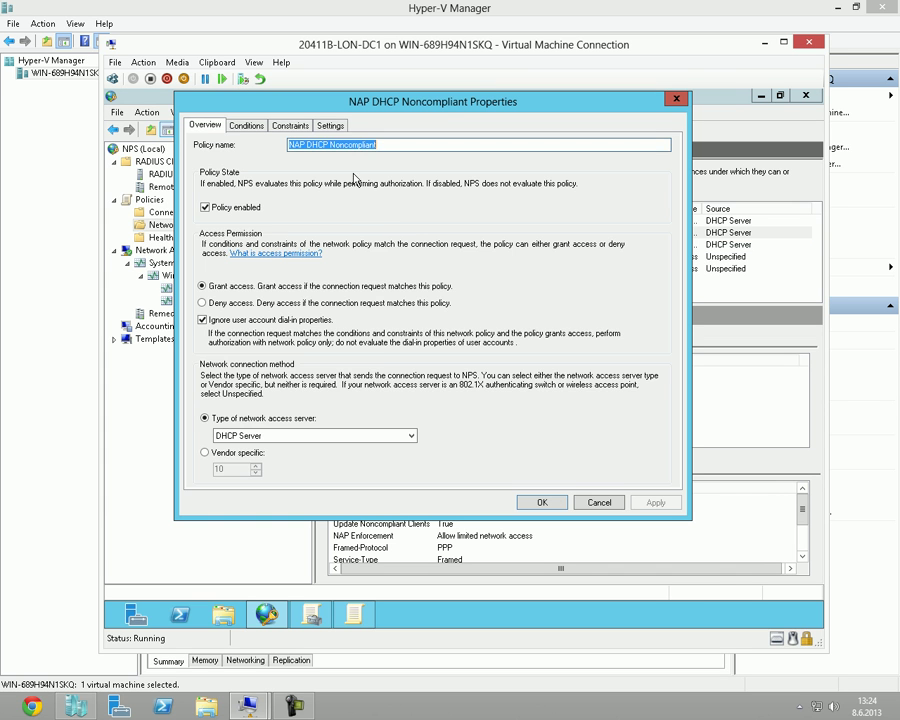
Under Settings > NAP Enforcement, clear Enable auto-remediation and apply the change.
left_click(330, 125)
left_click(240, 252)
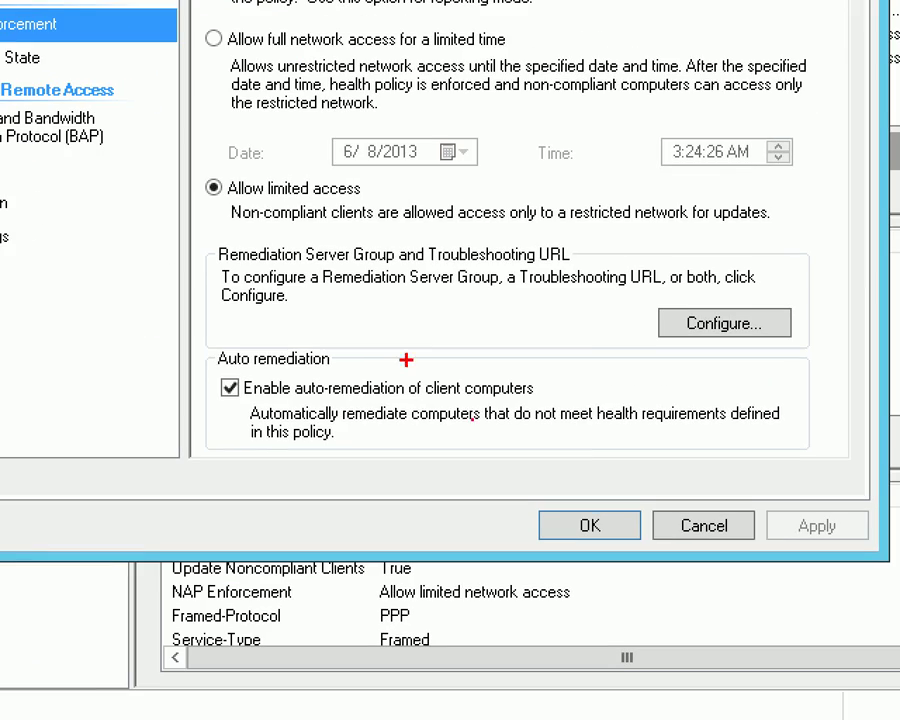
left_click_drag(211, 344, 594, 461)
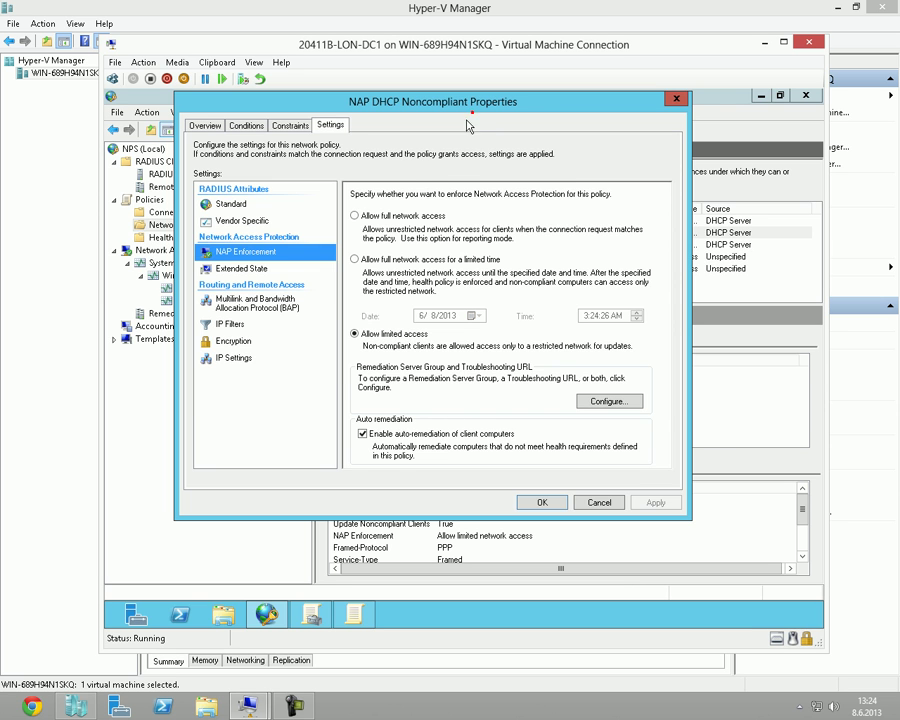
mouse_move(417, 101)
left_mouse_down()
mouse_move(436, 195)
mouse_move(407, 119)
left_mouse_up()
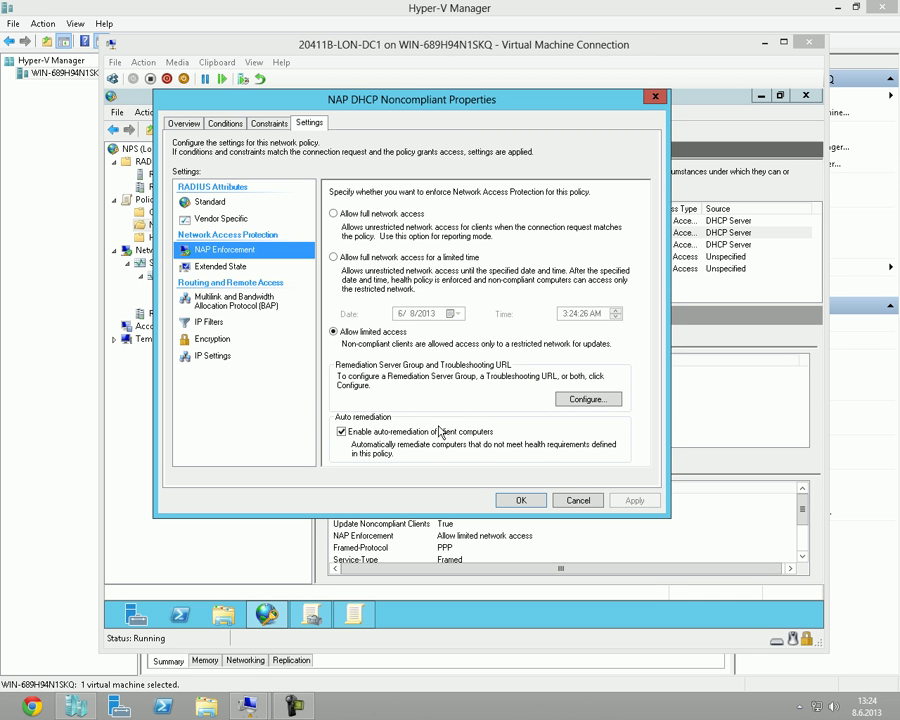
left_click(440, 434)
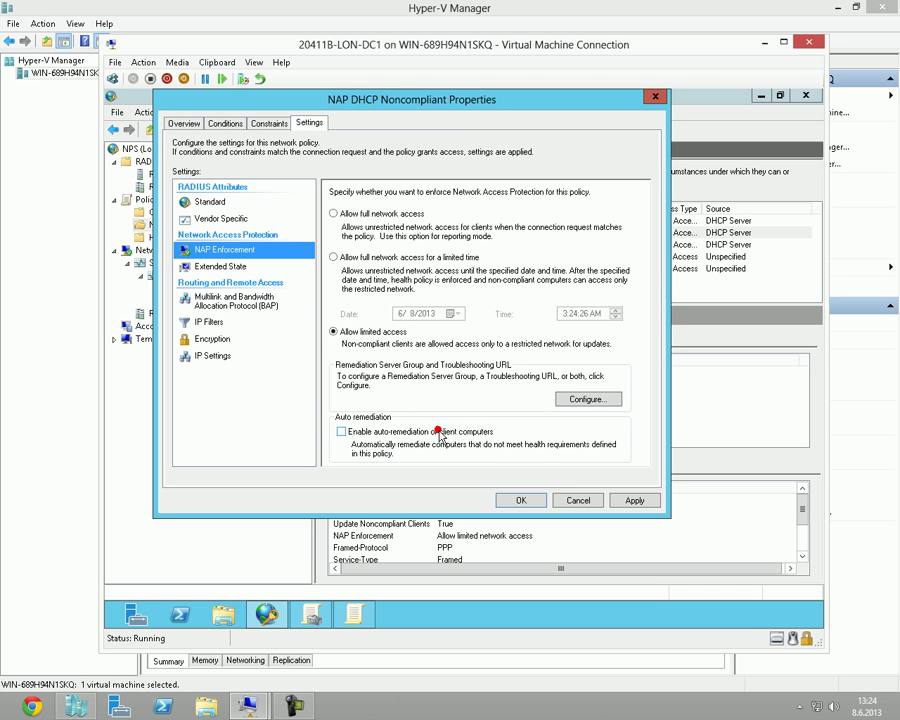
left_click(630, 500)
left_click(536, 500)
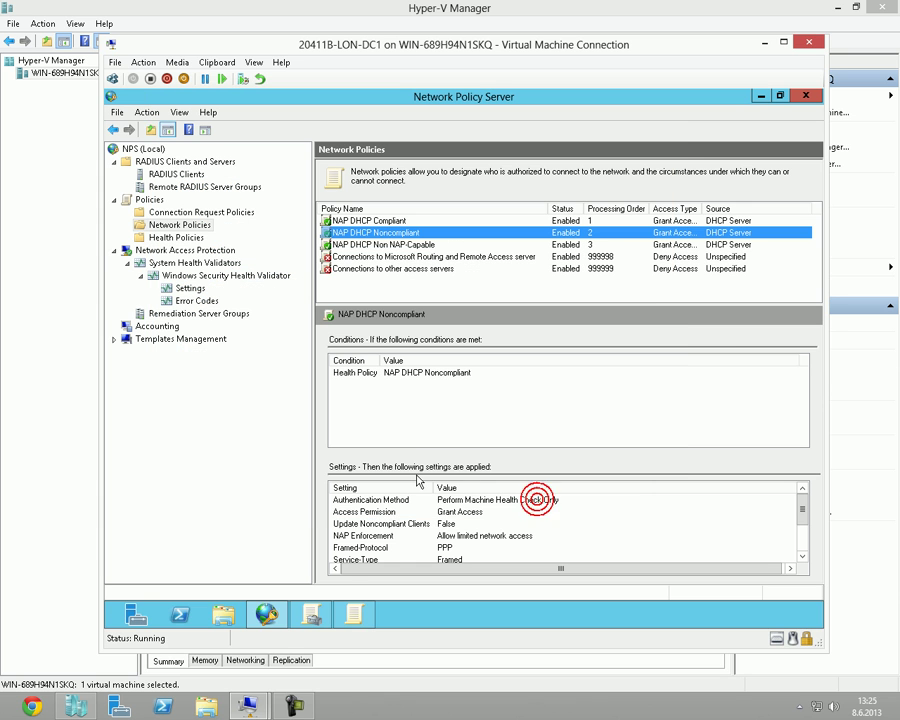
On LON-CL1, turn off the domain network firewall and recheck its setting.
mouse_move(248, 705)
left_click(315, 610)
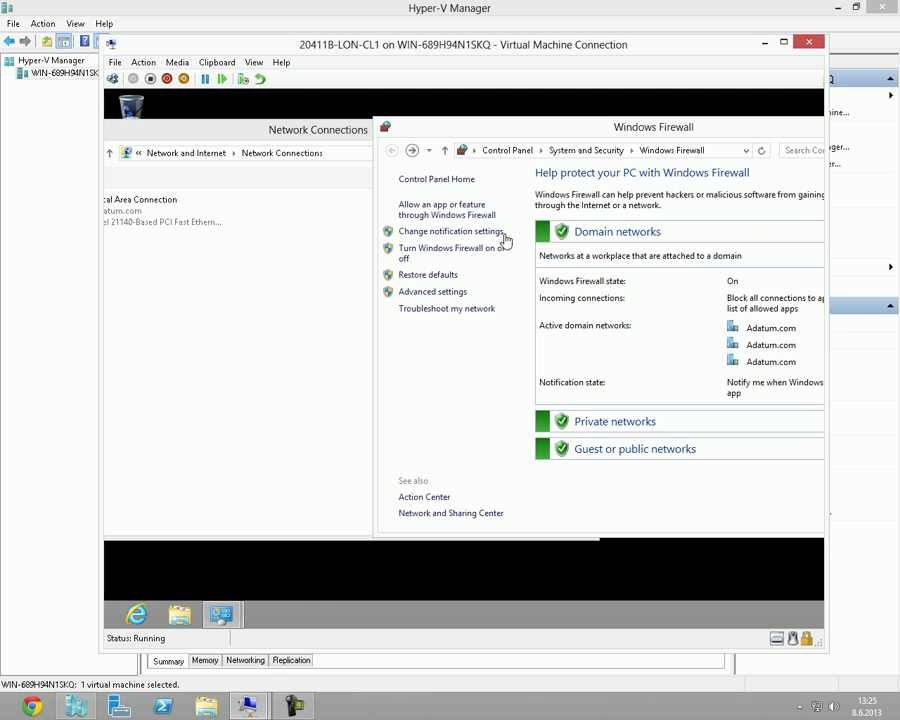
left_click(455, 250)
left_click(530, 281)
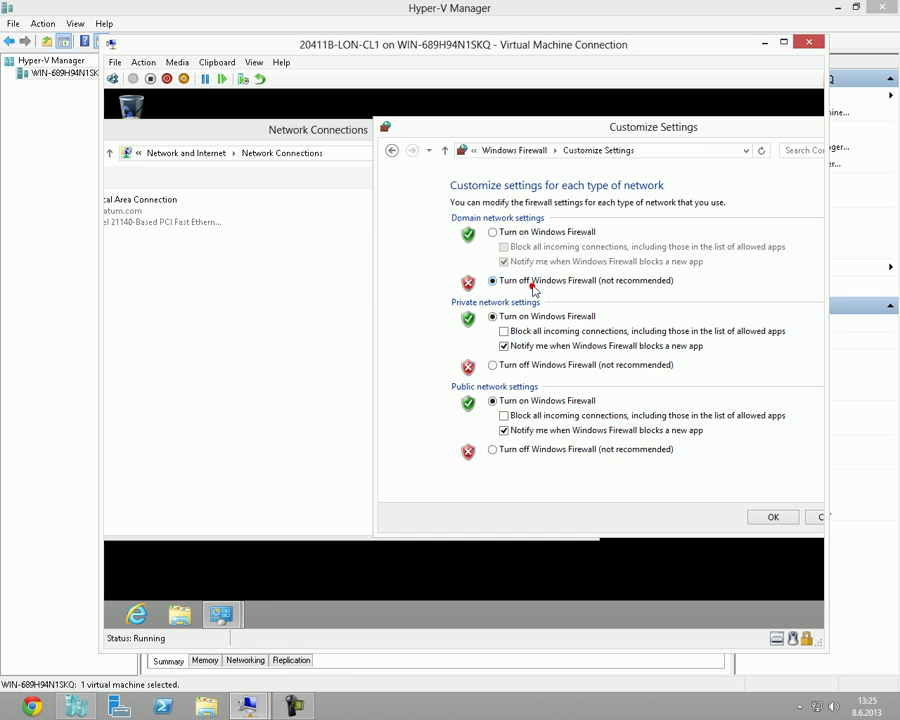
left_click(756, 516)
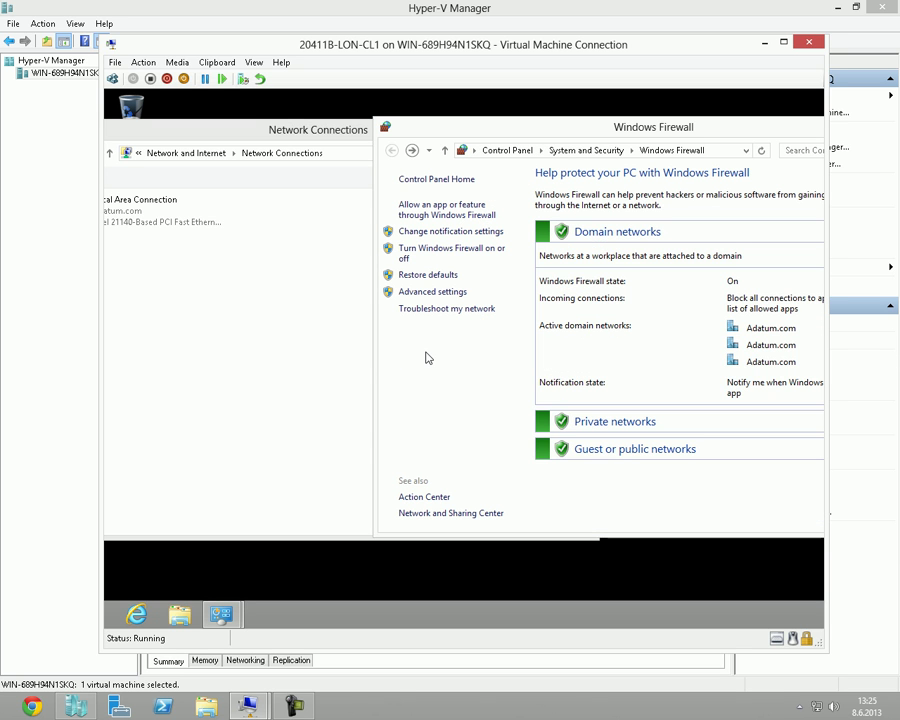
left_click(440, 250)
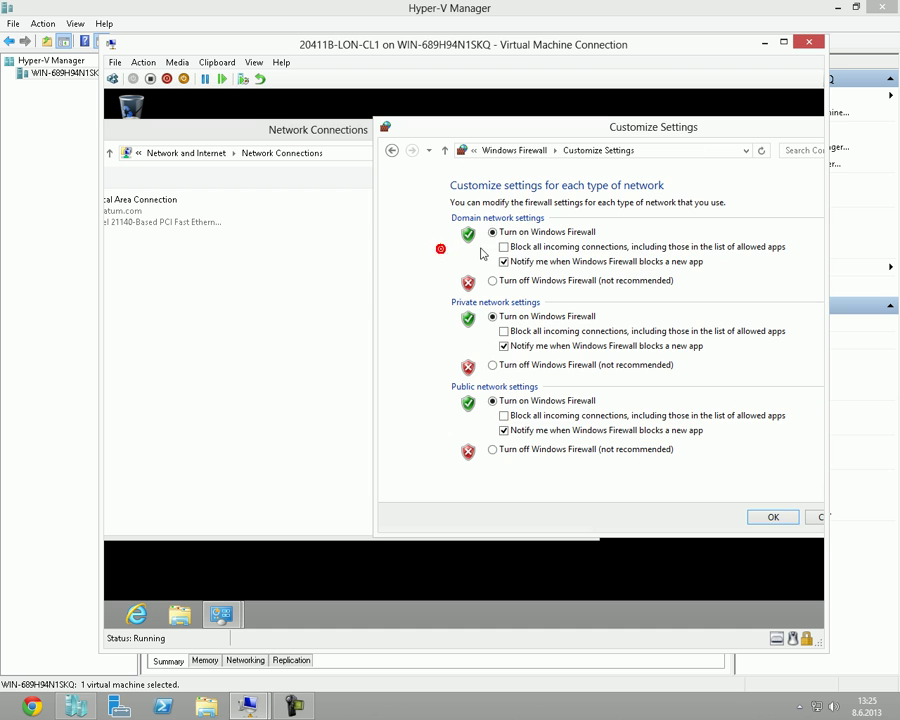
left_click(515, 284)
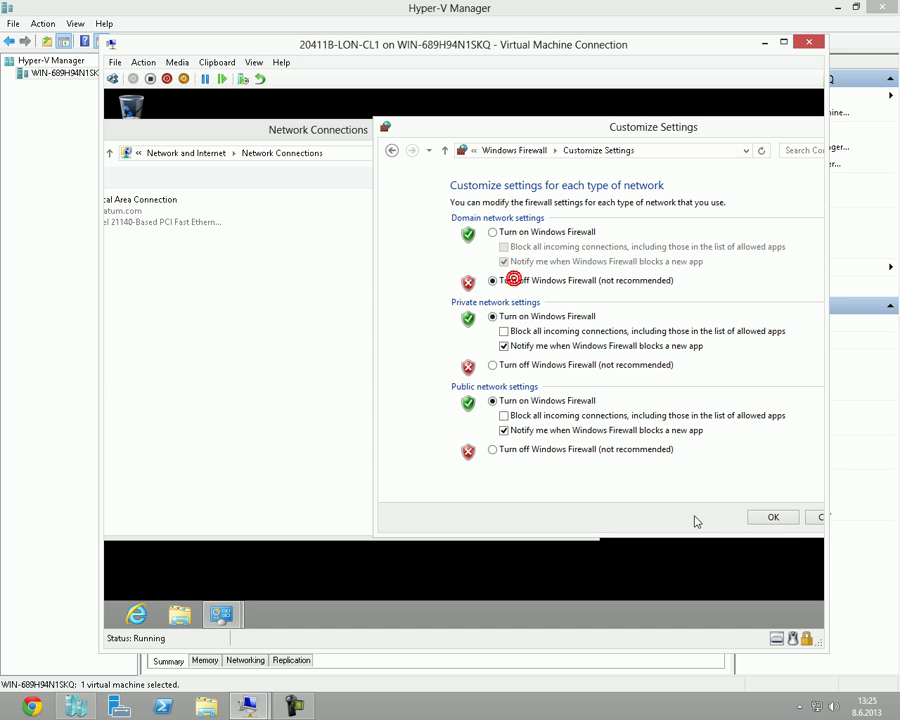
left_click(773, 515)
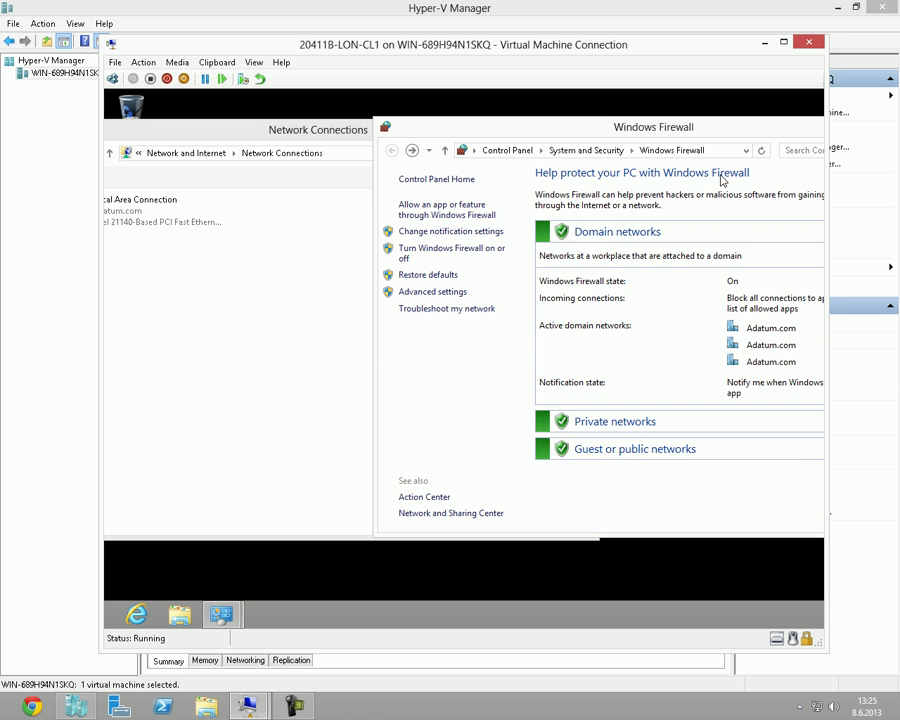
left_click_drag(691, 119, 666, 104)
left_click(410, 236)
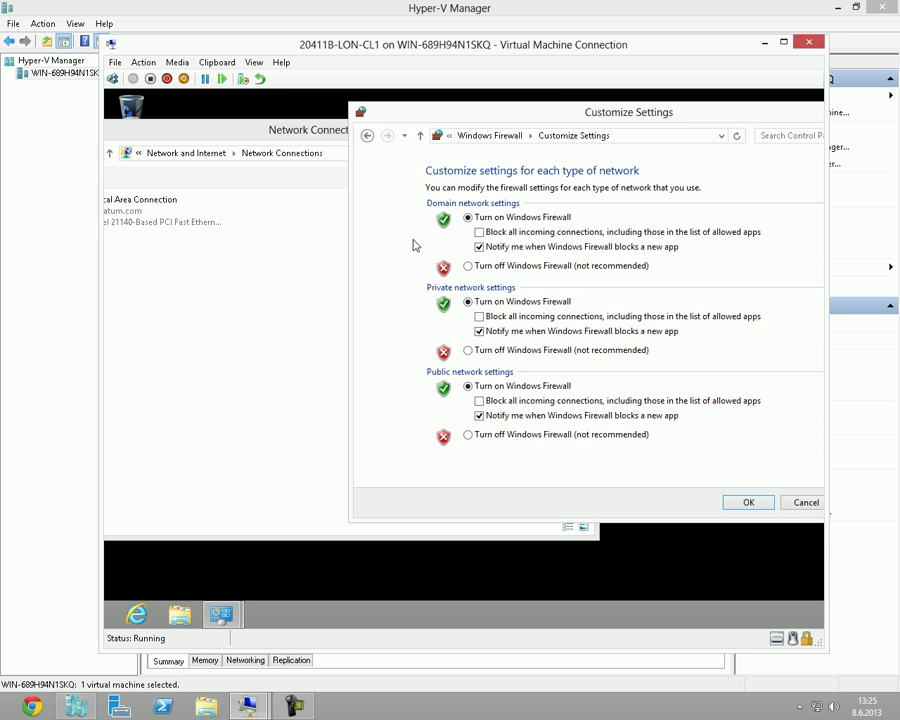
left_click(795, 505)
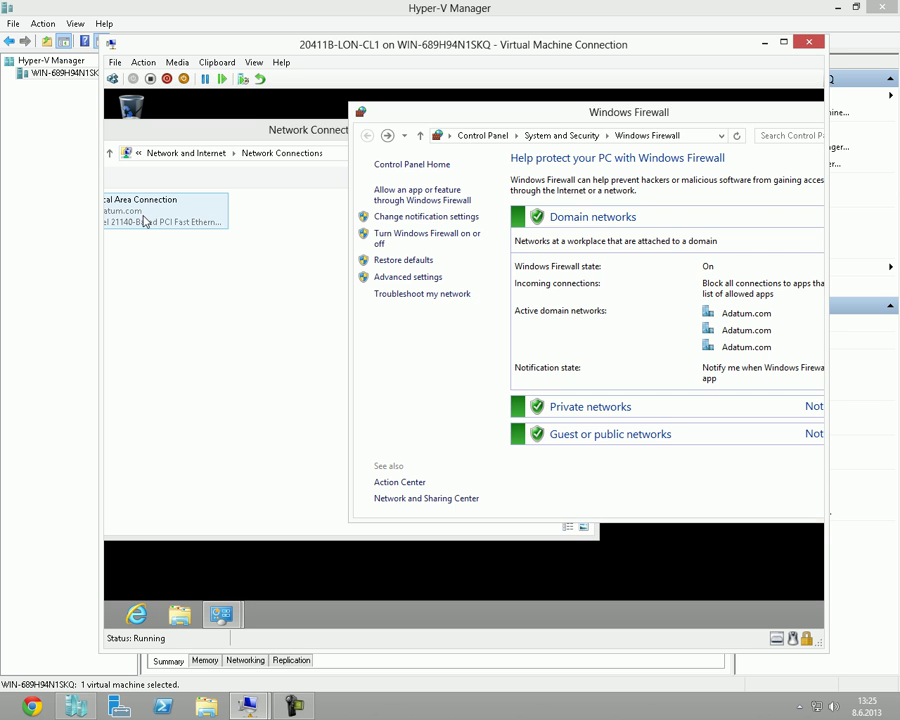
Disable and then re-enable LON-CL1's Local Area Connection.
left_click(143, 217)
right_click(143, 217)
left_click(187, 223)
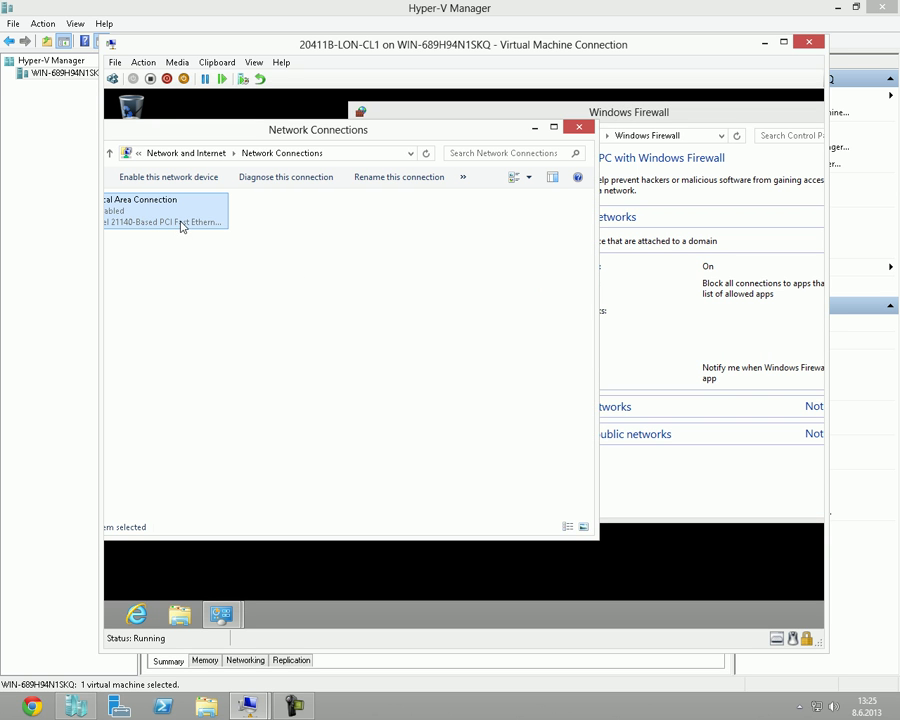
left_click_drag(230, 130, 249, 130)
left_click(620, 114)
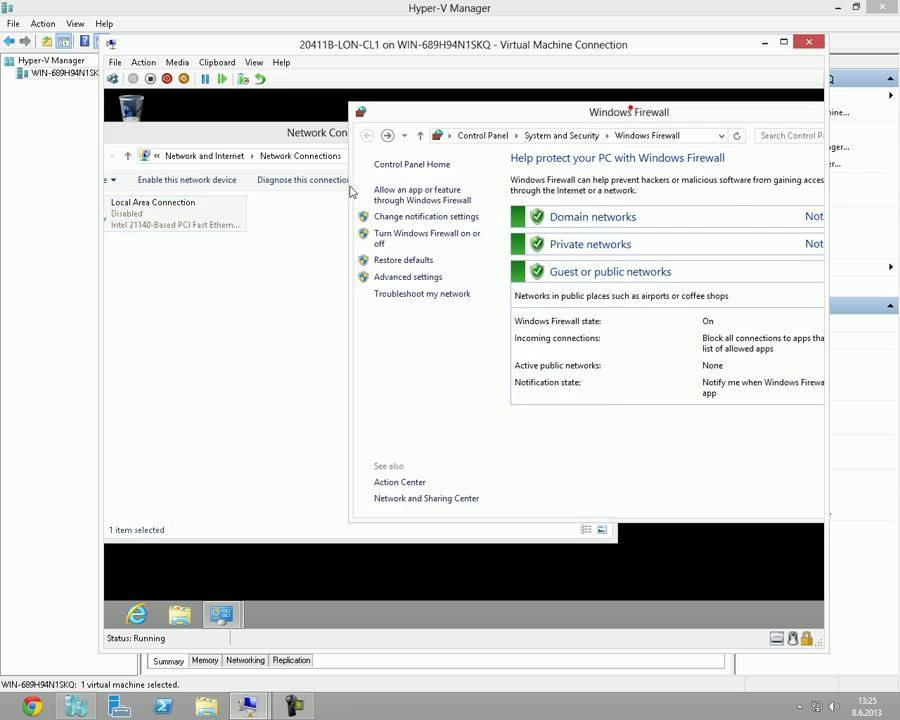
right_click(153, 228)
left_click(180, 232)
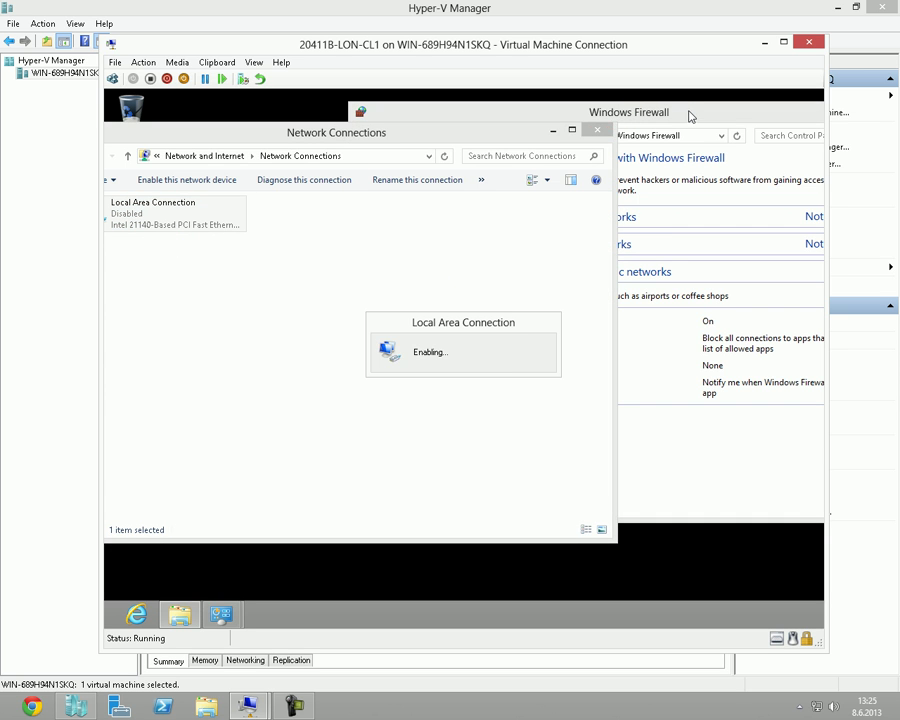
left_click(688, 114)
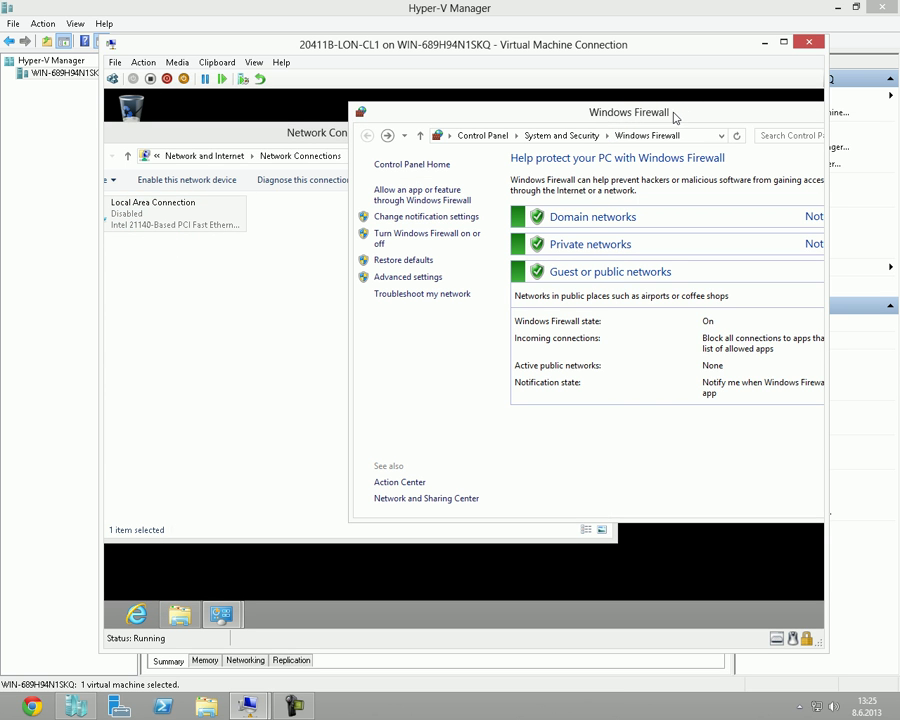
Turn the domain network firewall off again and confirm it stays off.
left_click(421, 243)
left_click(516, 267)
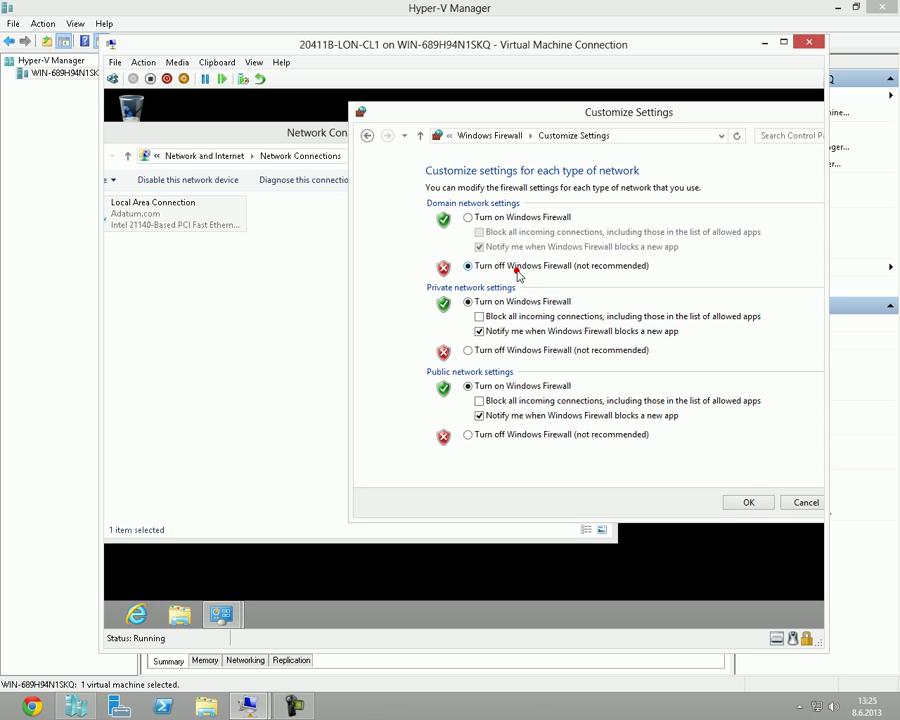
left_click(741, 501)
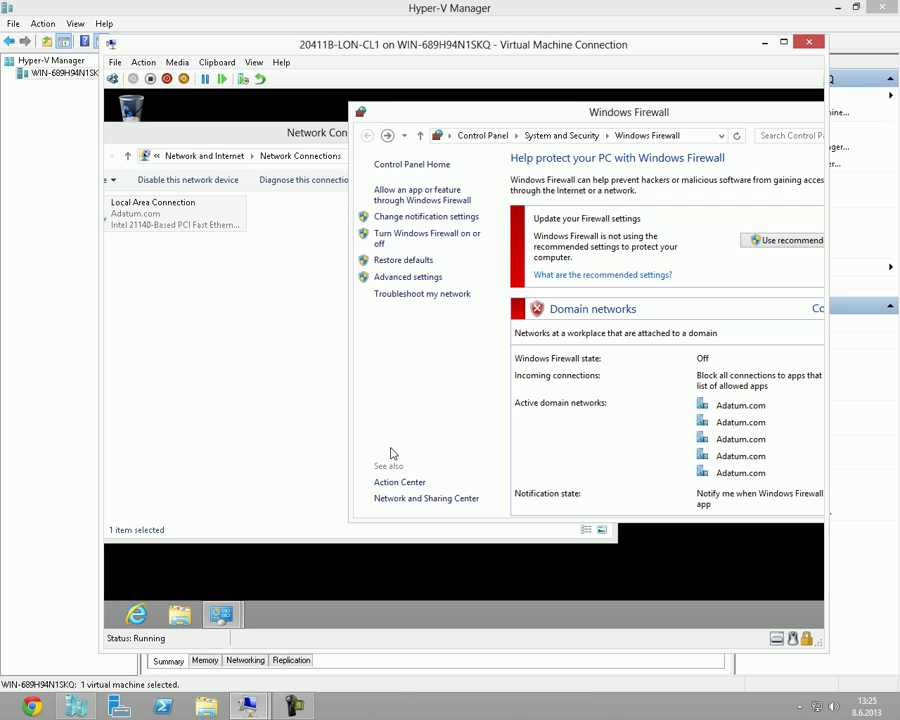
left_click(397, 424)
left_click_drag(618, 123, 510, 101)
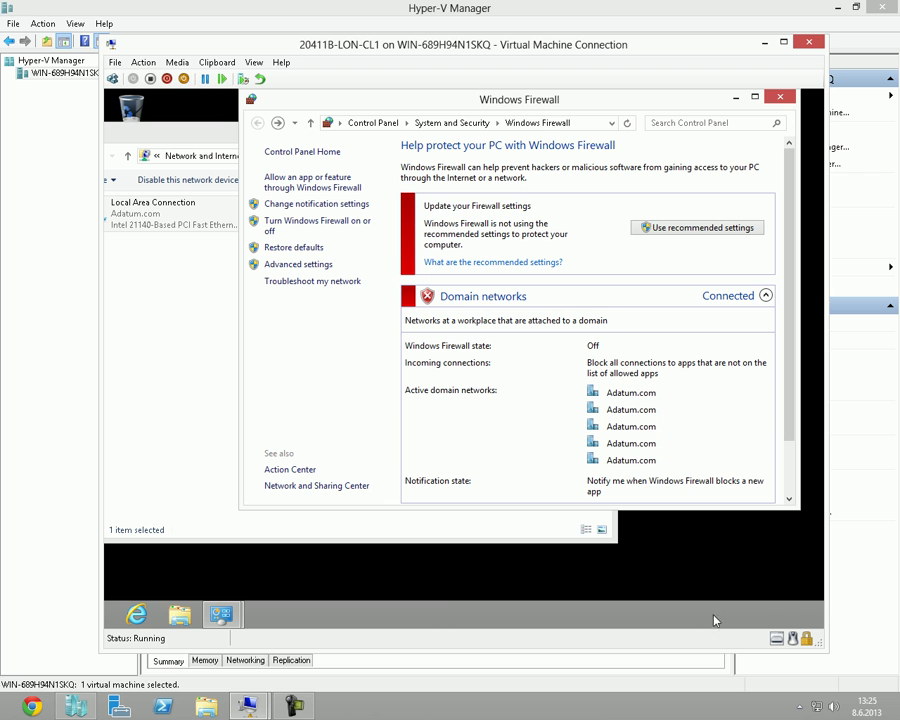
Set the Action Center system icon to On through taskbar properties and view its messages.
right_click(603, 613)
left_click(562, 614)
right_click(572, 616)
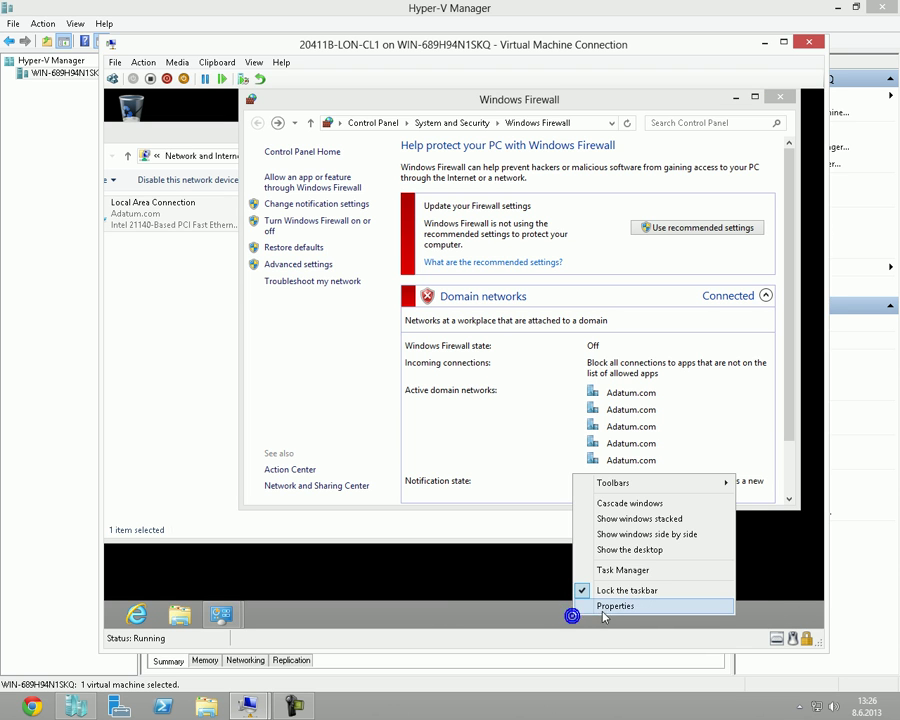
left_click(605, 607)
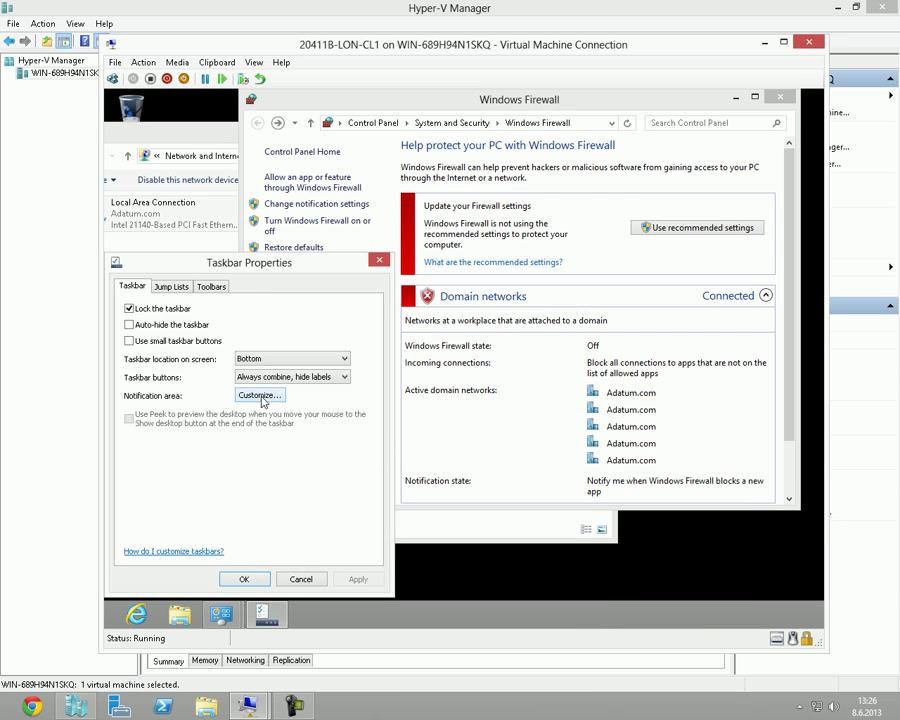
left_click(258, 393)
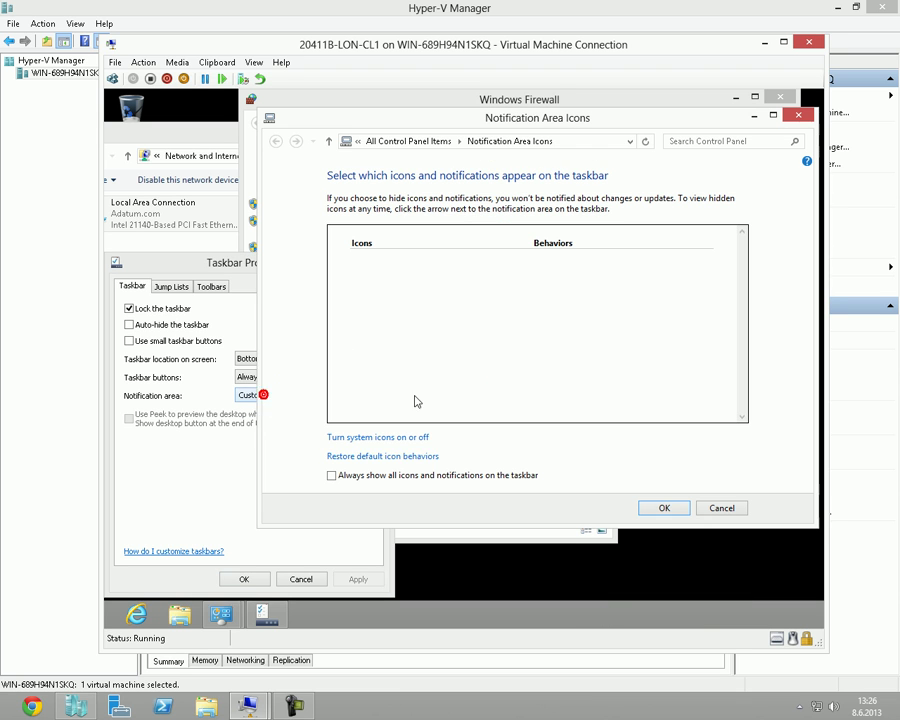
left_click(368, 440)
left_click(564, 396)
left_click(552, 407)
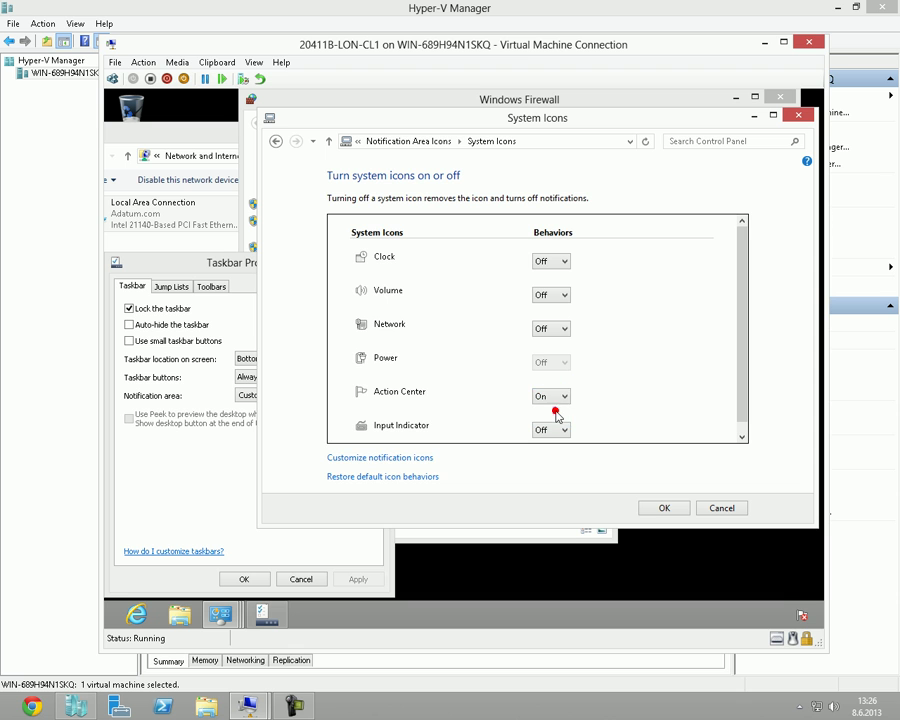
left_click(655, 512)
left_click(648, 508)
left_click(242, 575)
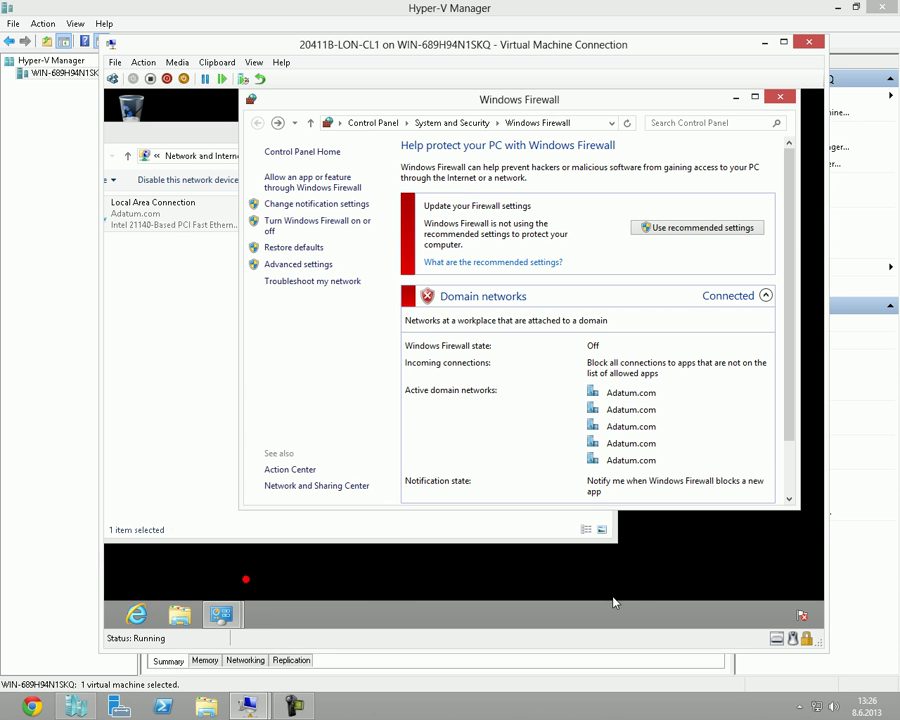
left_click(801, 616)
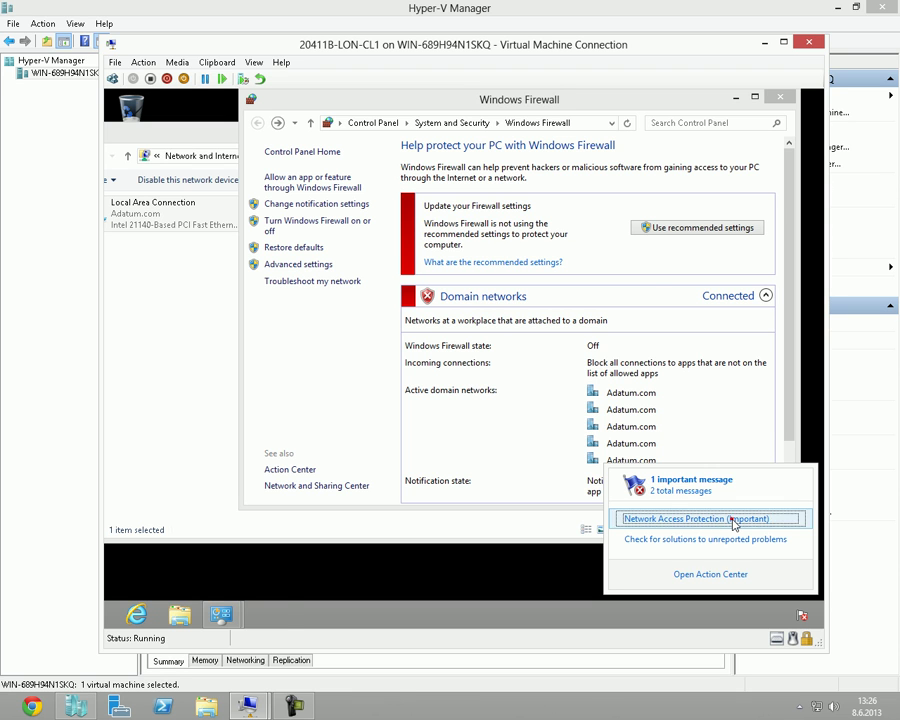
Open the Network Access Protection message and review the noncompliance details on its help page.
left_click(735, 519)
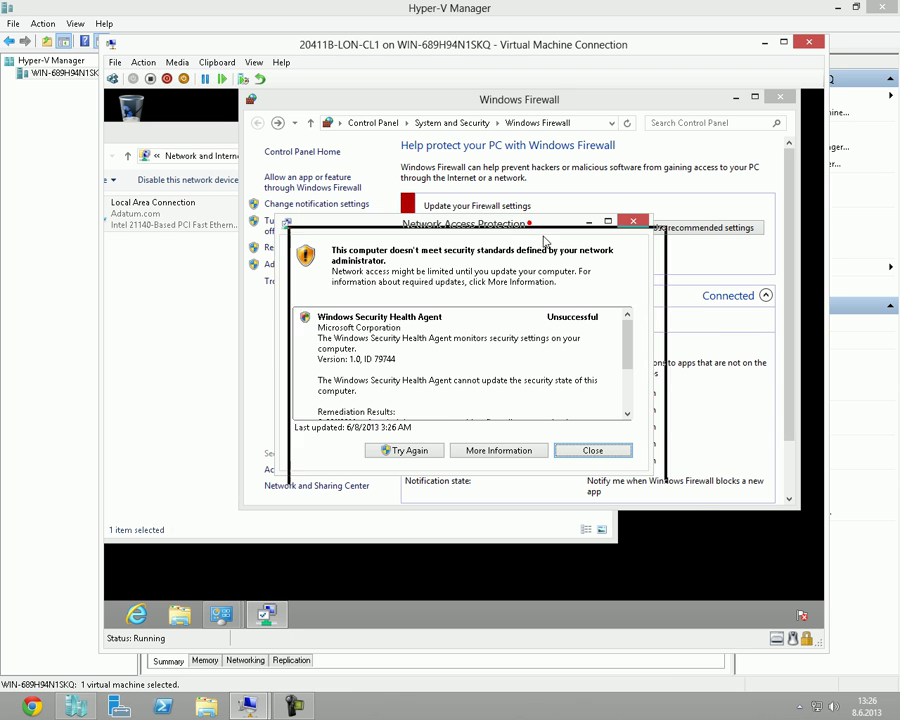
left_click_drag(504, 223, 557, 254)
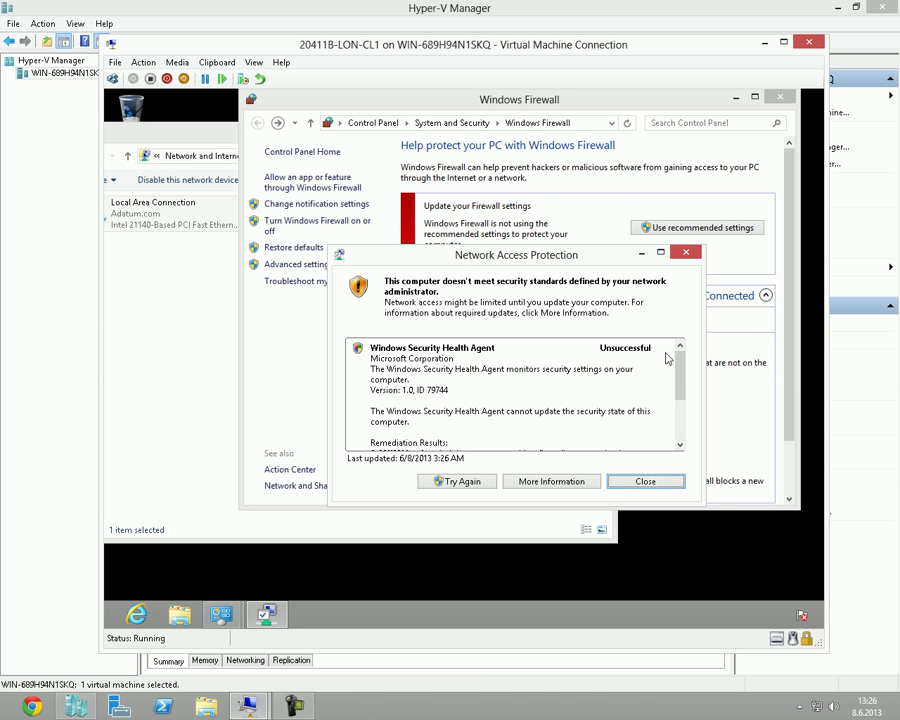
mouse_move(683, 374)
left_mouse_down()
mouse_move(682, 432)
mouse_move(677, 364)
left_mouse_up()
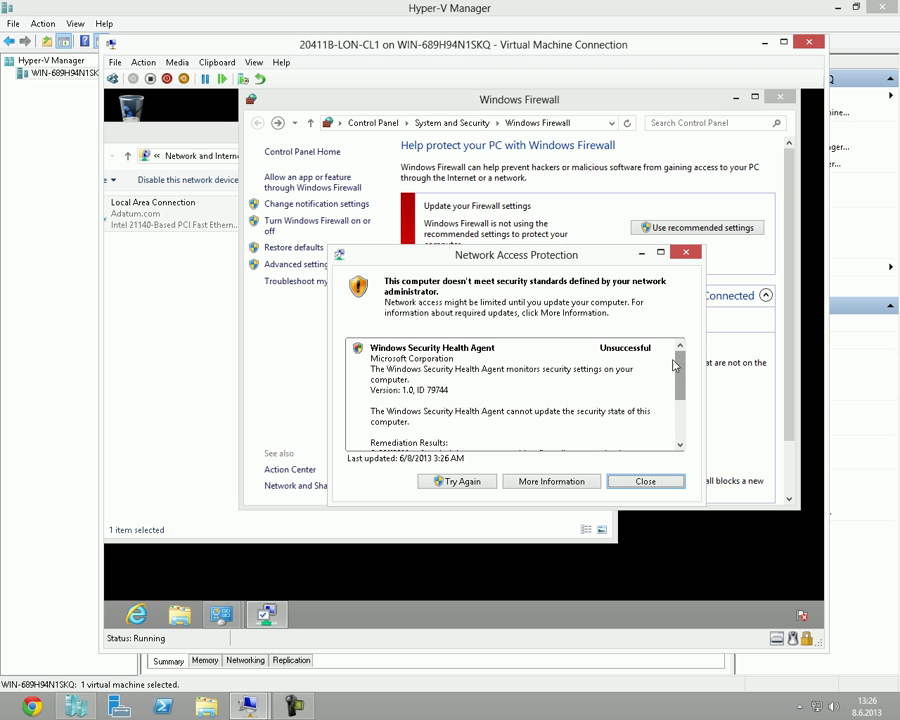
left_click_drag(584, 256, 593, 191)
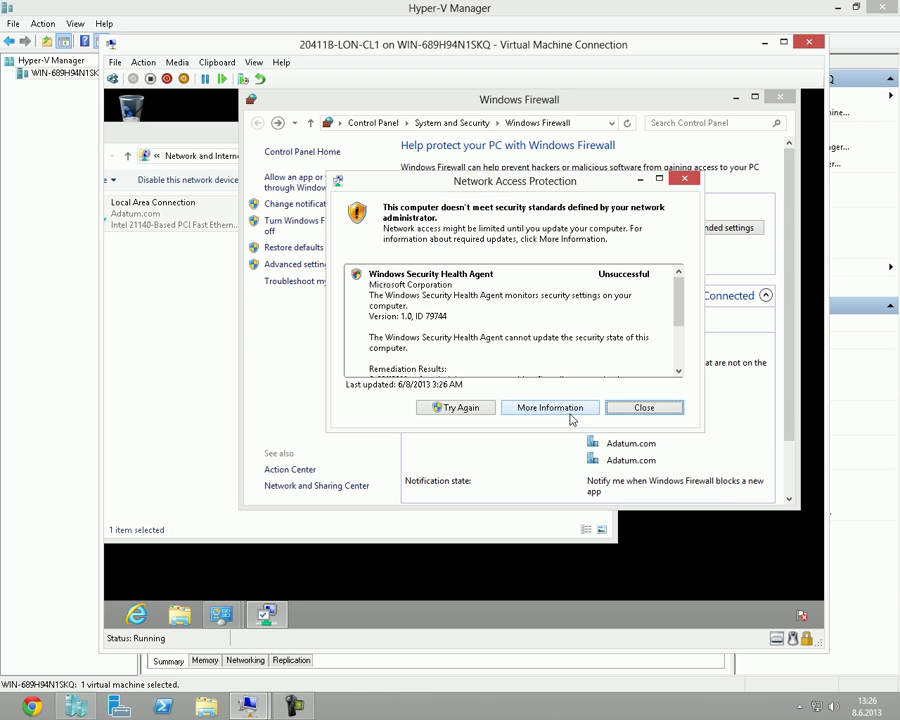
left_click(563, 409)
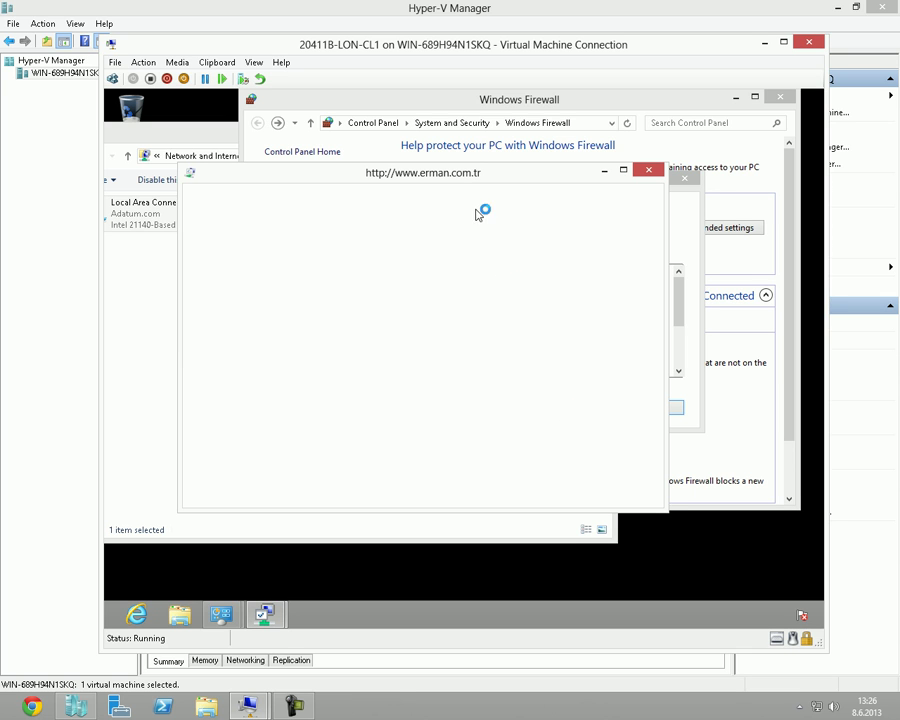
double_click(461, 174)
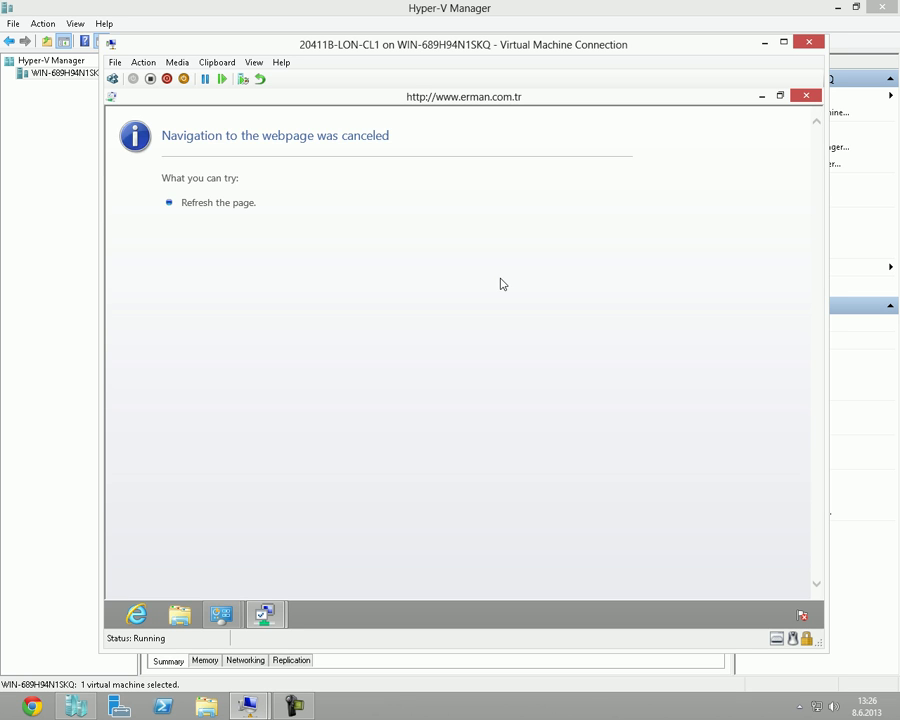
mouse_move(801, 108)
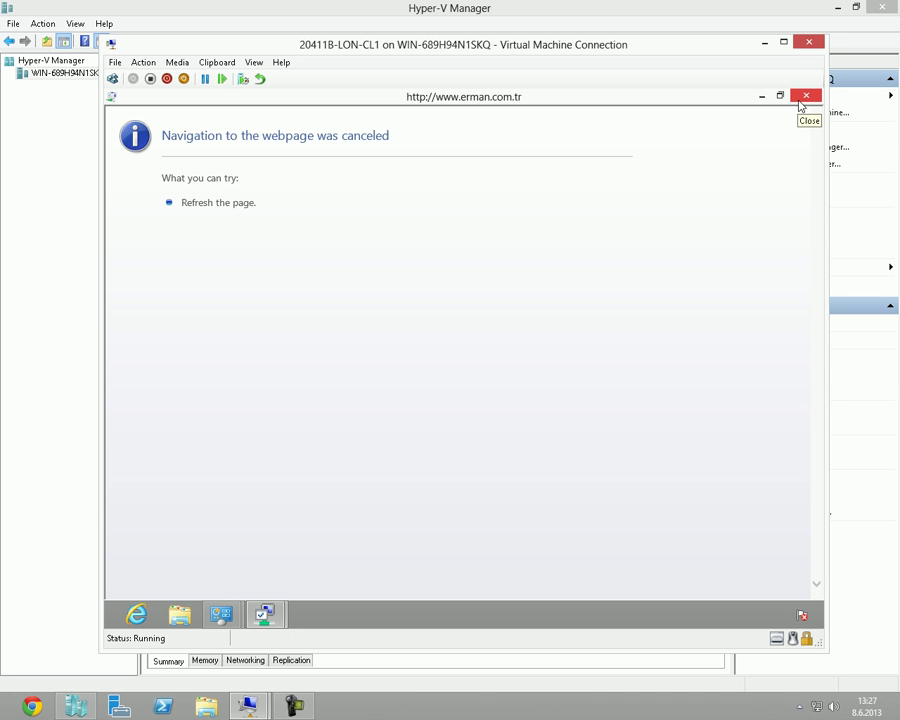
left_click(804, 98)
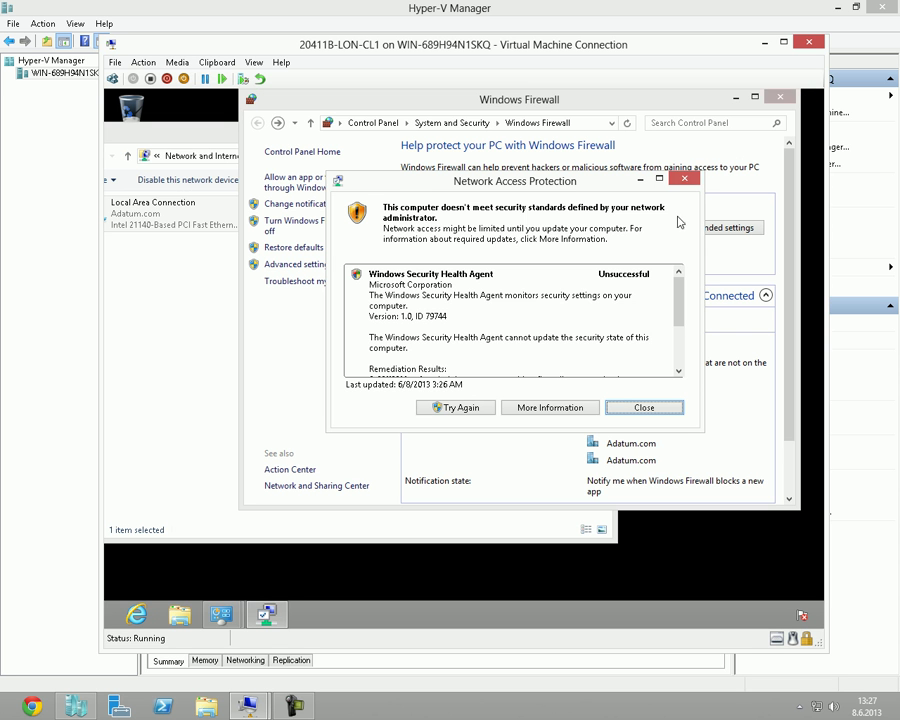
Close the NAP dialog and switch to LON-DC1.
left_click(659, 408)
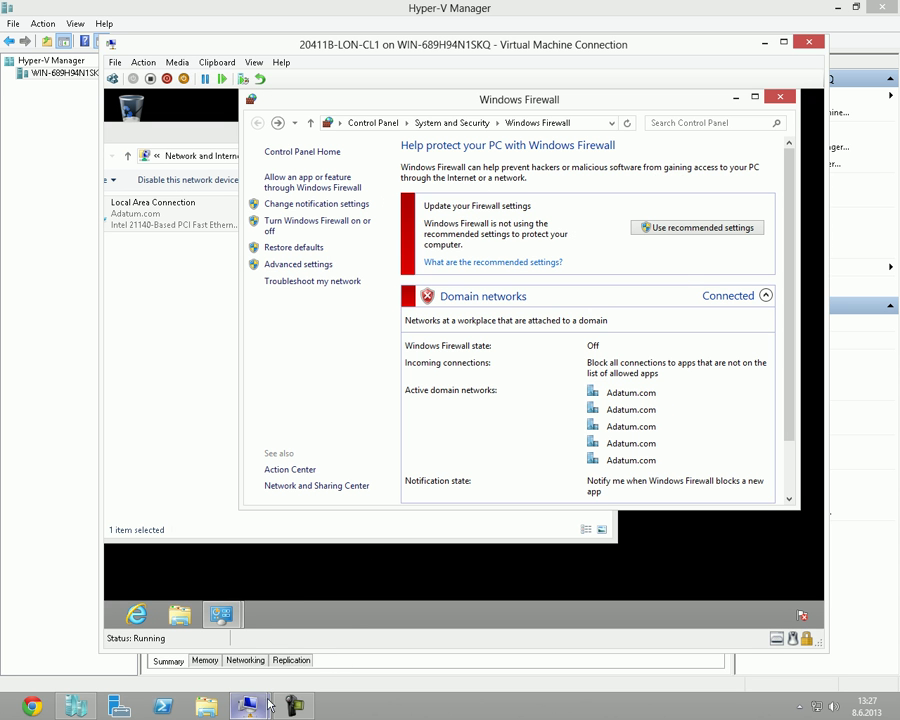
mouse_move(246, 700)
left_click(174, 636)
Check Enable auto-remediation under NAP Enforcement in the NAP DHCP Noncompliant policy and save.
double_click(385, 233)
left_click(310, 124)
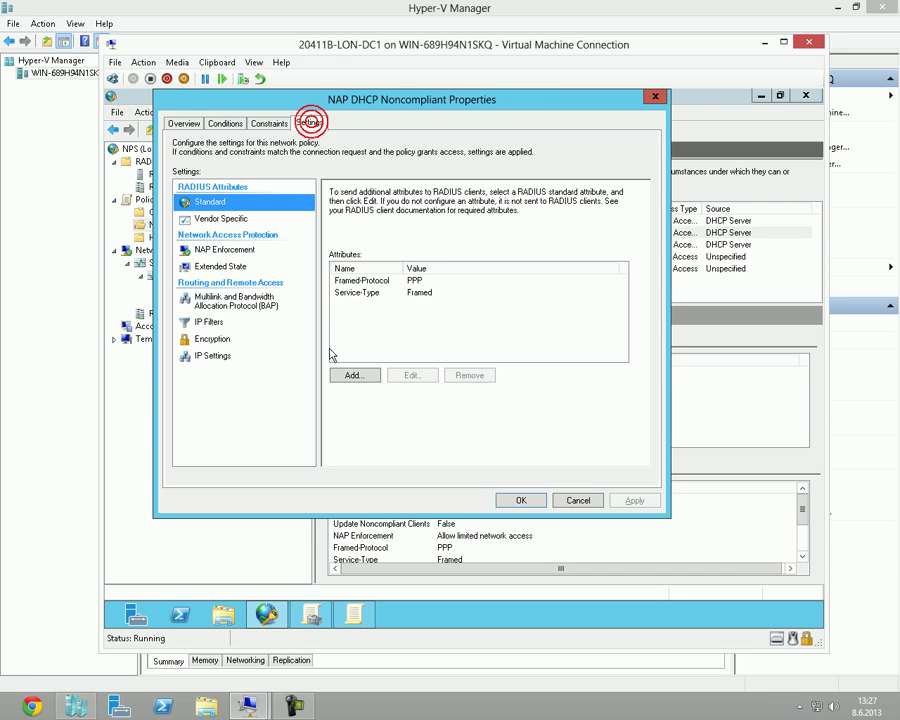
left_click(226, 250)
left_click(343, 430)
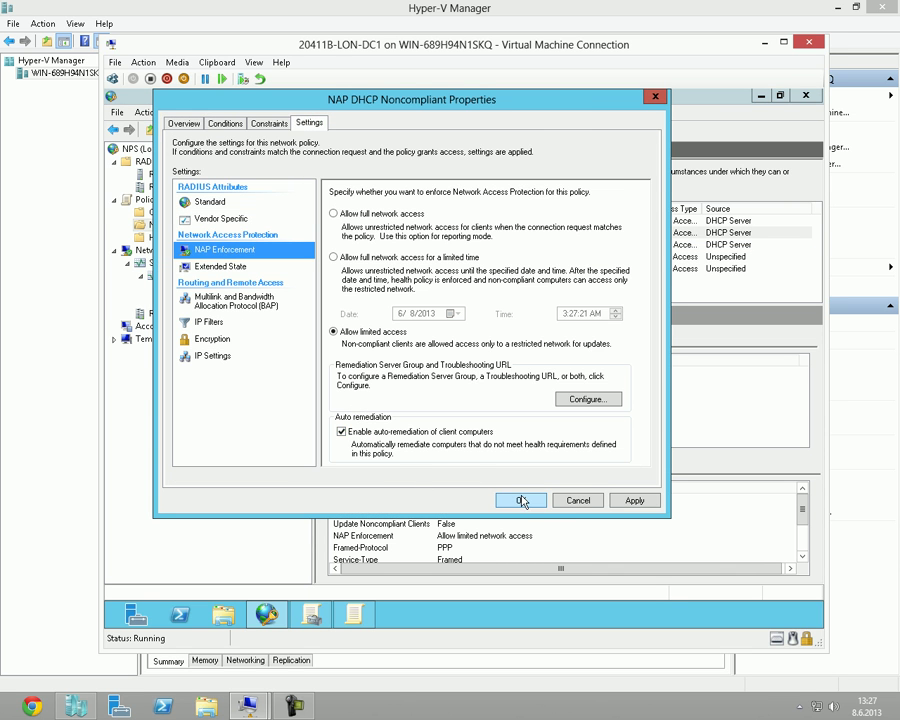
left_click(520, 500)
On LON-CL1, disable and re-enable the Local Area Connection, then view Windows Firewall.
mouse_move(248, 706)
left_click(325, 633)
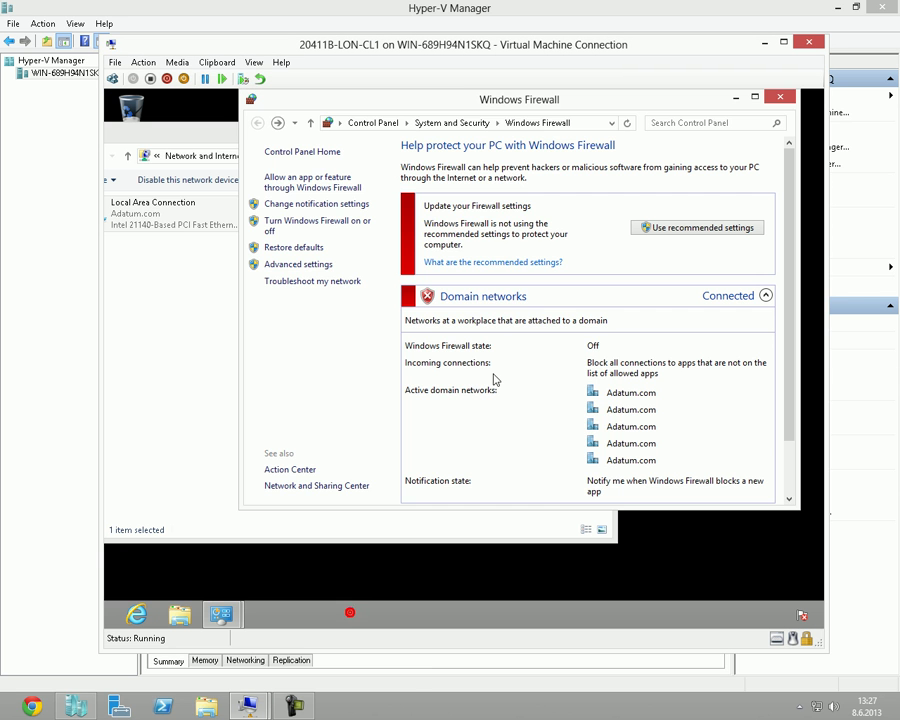
left_click(151, 225)
right_click(155, 226)
left_click(178, 232)
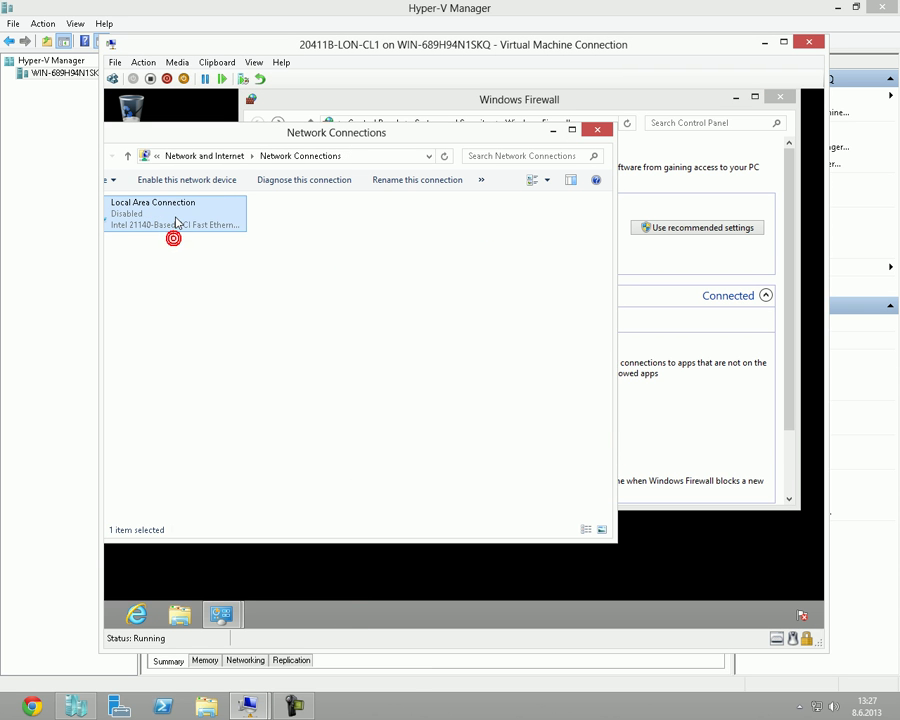
right_click(175, 216)
left_click(200, 227)
left_click(719, 103)
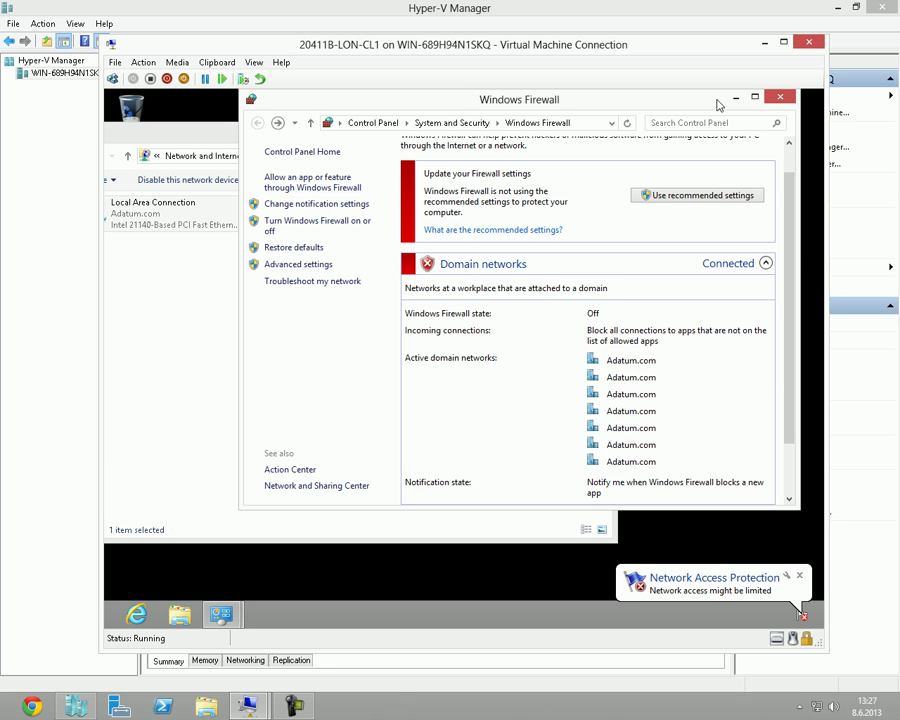
scroll(790, 260, "up", 2)
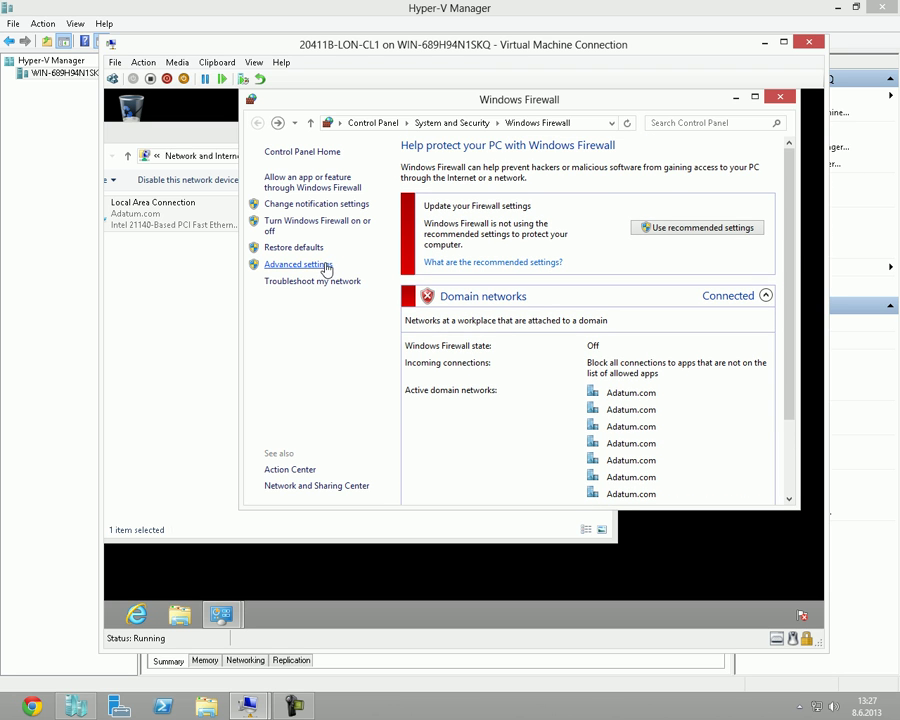
On LON-CL1, set the domain network firewall to off.
left_click(310, 233)
left_click(359, 204)
left_click(614, 487)
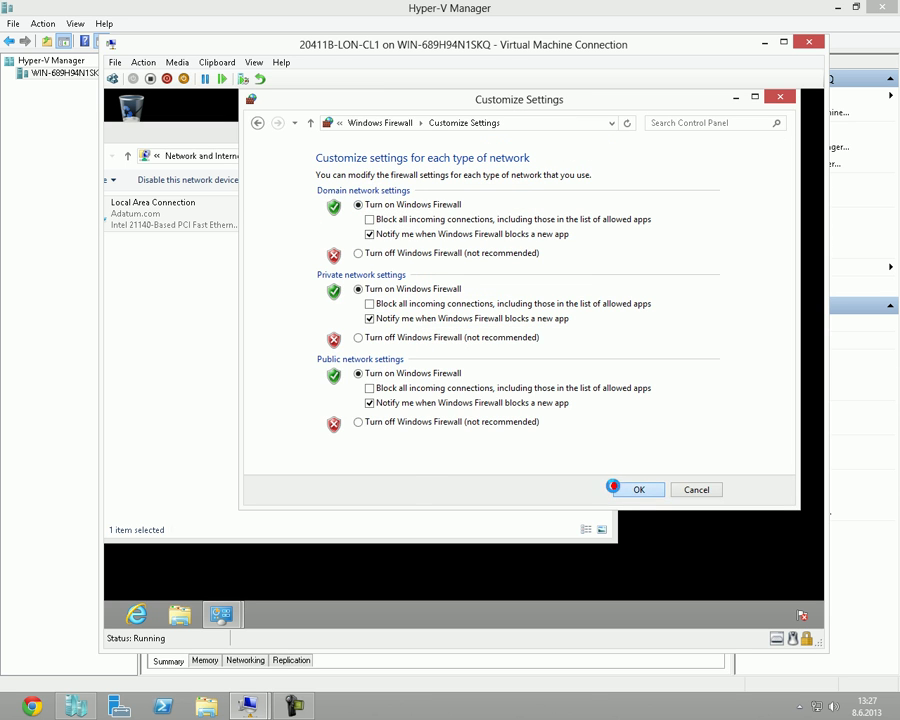
left_click(333, 228)
left_click(404, 256)
left_click(636, 489)
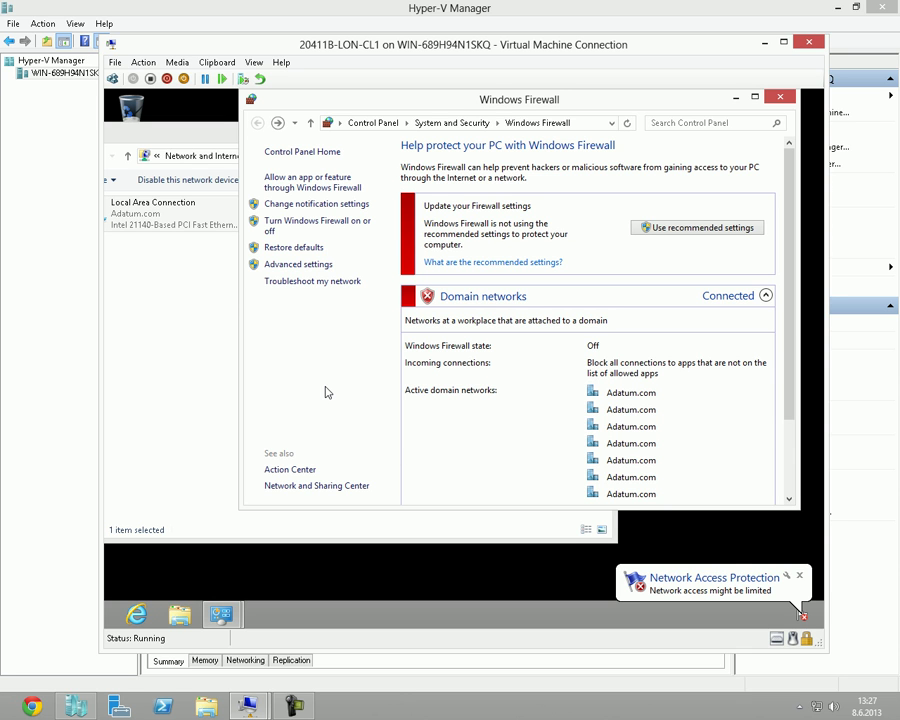
On LON-DC1, verify the NAP Enforcement auto-remediation setting of NAP DHCP Noncompliant, then return to LON-CL1.
left_click(249, 705)
left_click(150, 630)
double_click(388, 236)
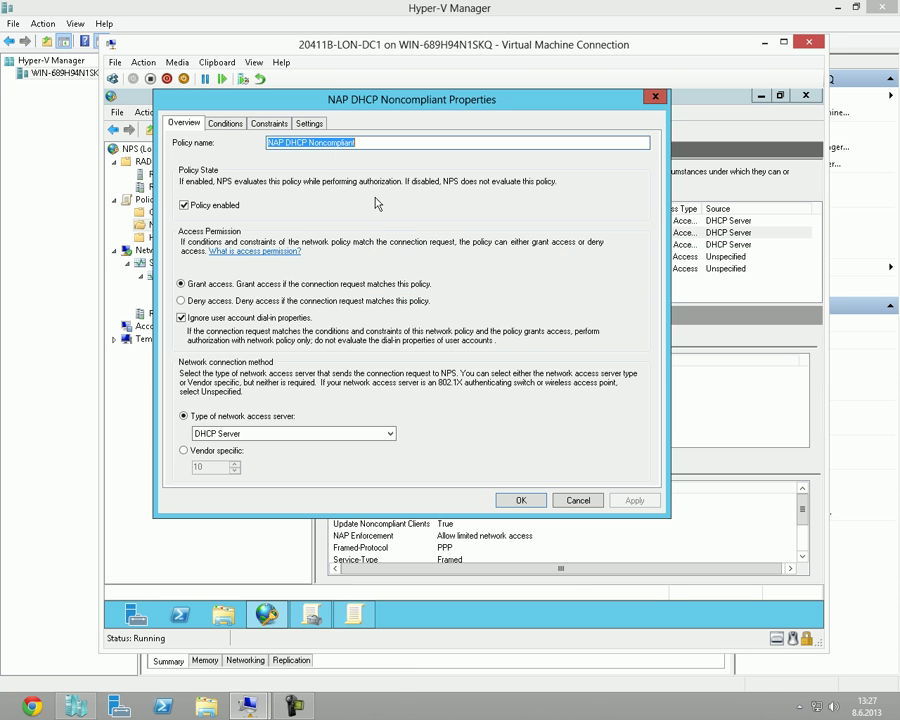
left_click(310, 122)
left_click(238, 250)
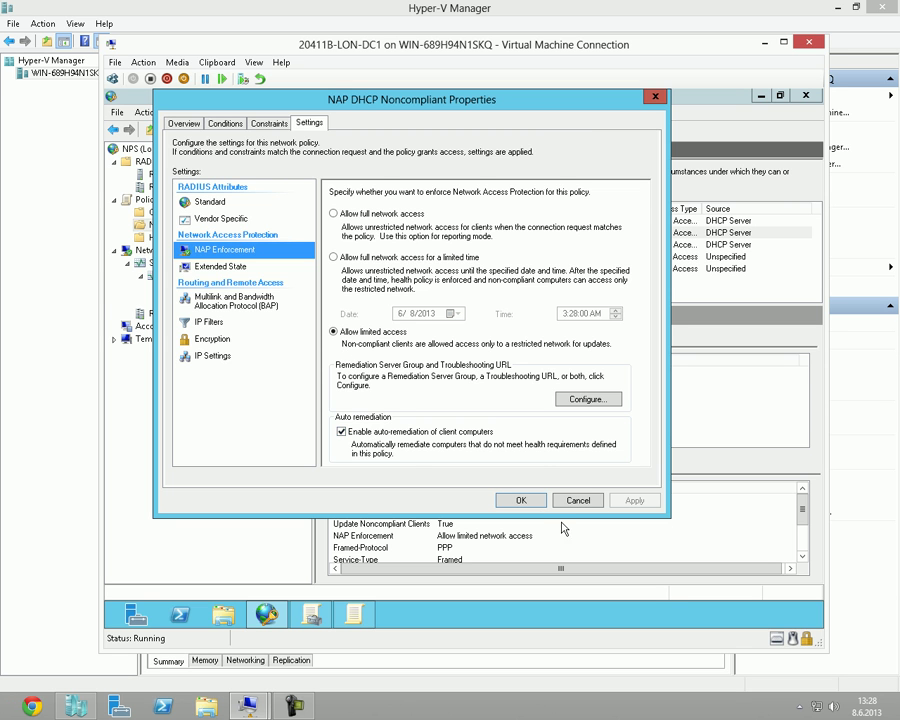
left_click(521, 500)
mouse_move(248, 706)
left_click(301, 672)
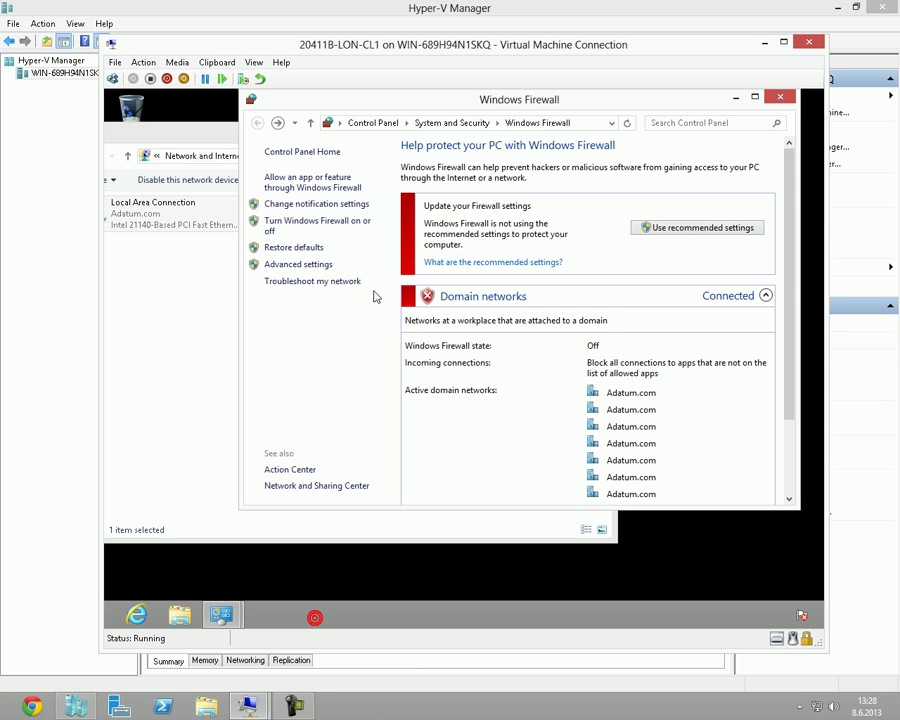
Disable LON-CL1's Local Area Connection, turn the domain firewall on, then re-enable the connection.
left_click(204, 230)
right_click(204, 232)
left_click(216, 236)
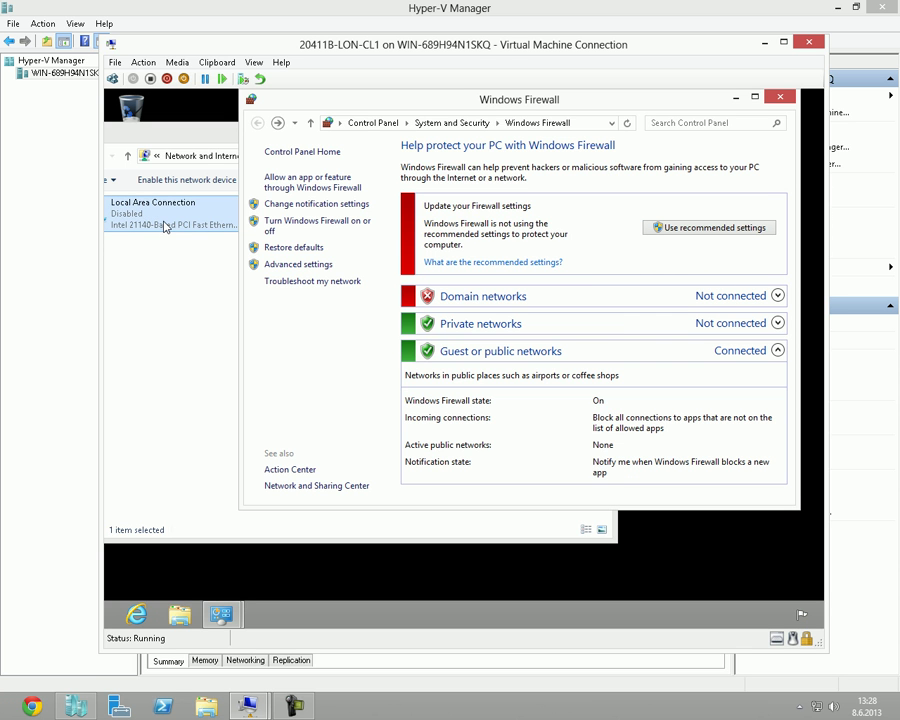
left_click(165, 225)
right_click(163, 222)
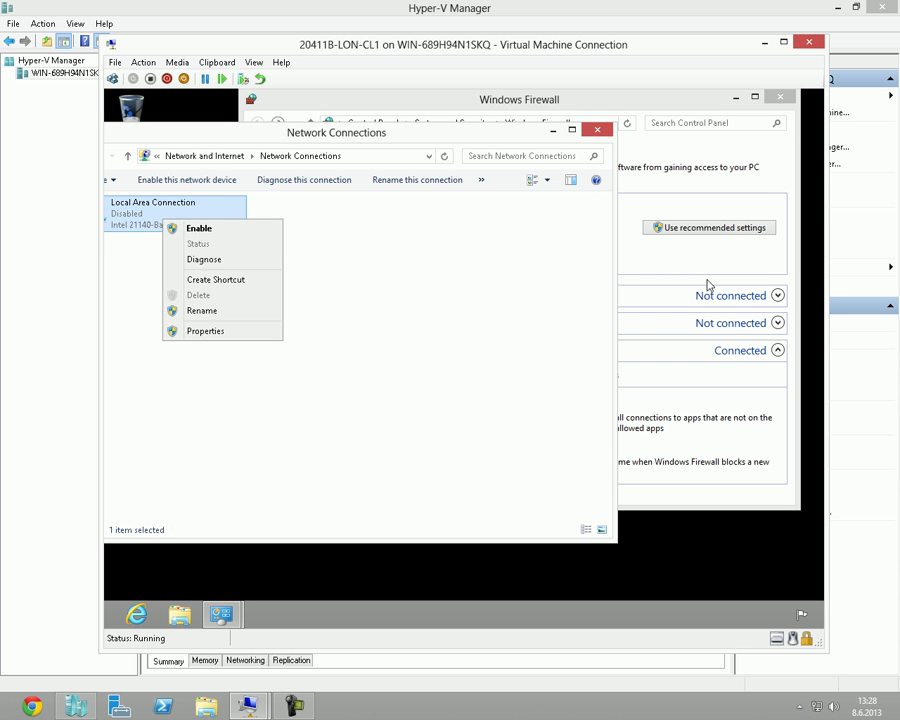
left_click(701, 272)
left_click(300, 221)
left_click(386, 205)
left_click(639, 489)
left_click(187, 208)
right_click(185, 207)
left_click(222, 218)
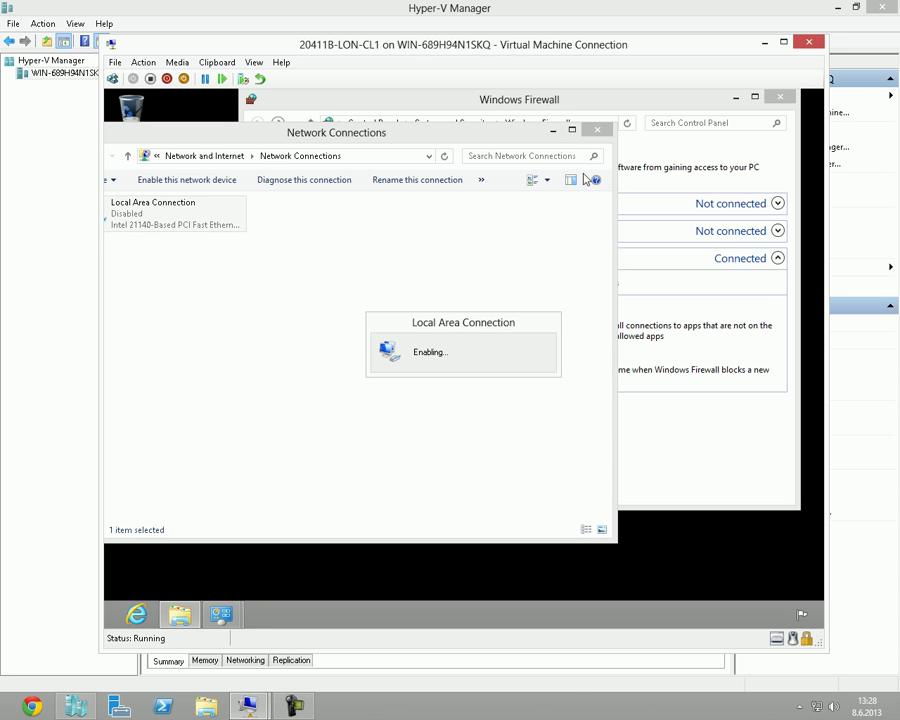
Turn off the domain network firewall and check the pending system messages.
left_click_drag(653, 108, 727, 113)
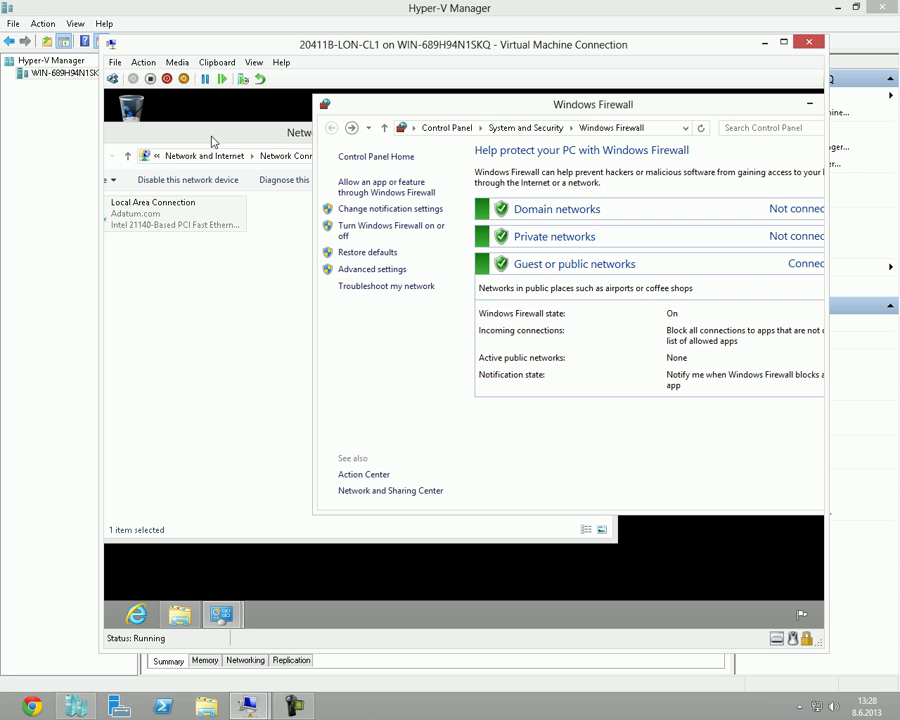
left_click(235, 135)
left_click(695, 188)
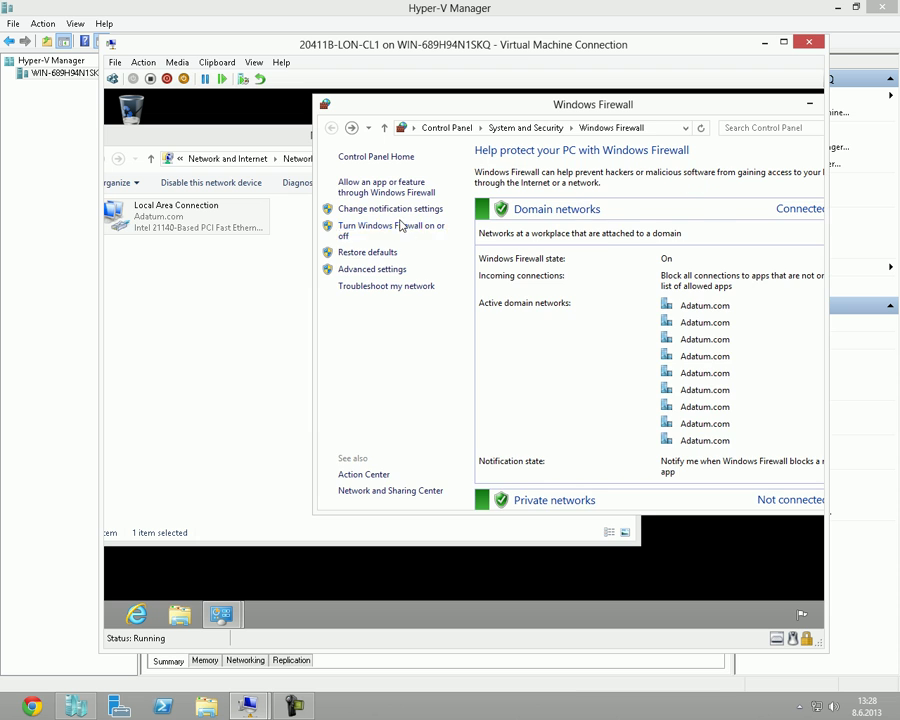
left_click(398, 224)
left_click(468, 258)
left_click(704, 494)
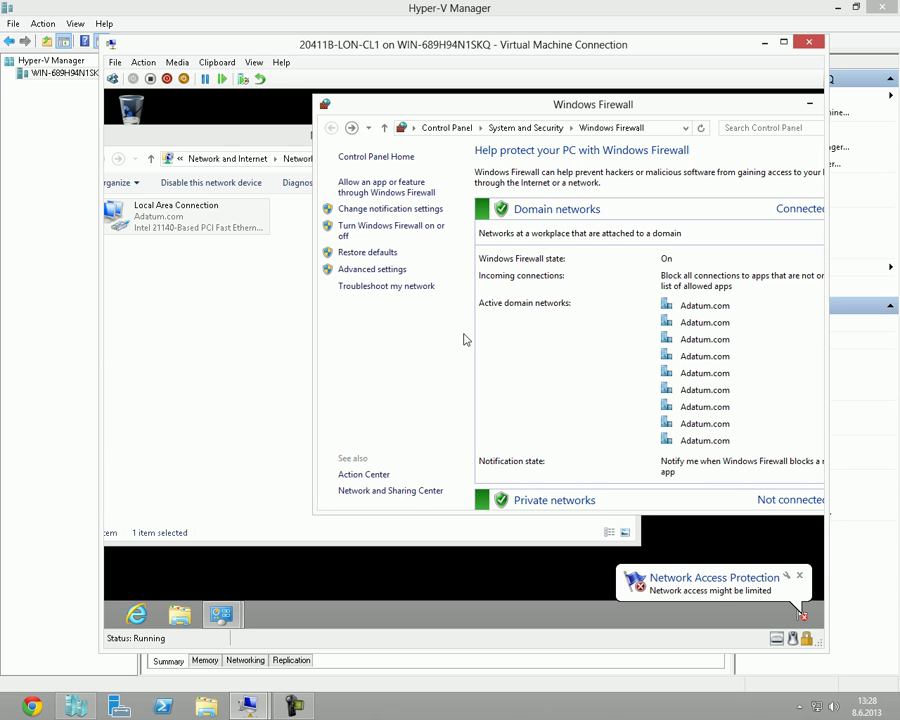
left_click(802, 614)
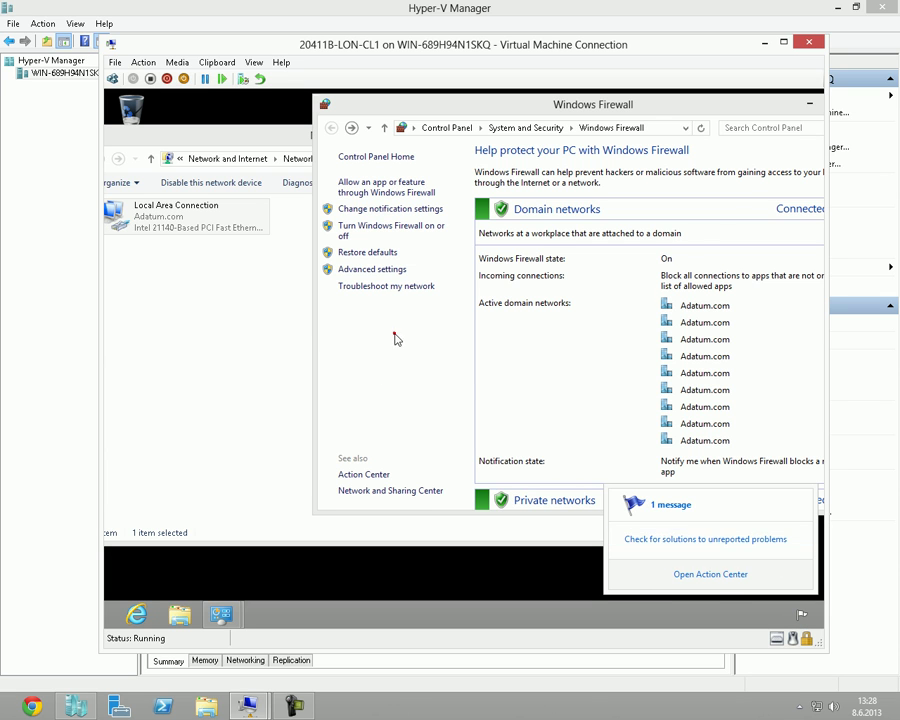
left_click(526, 376)
Collapse the Domain networks details and minimize the Windows Firewall window.
left_click_drag(529, 111, 313, 84)
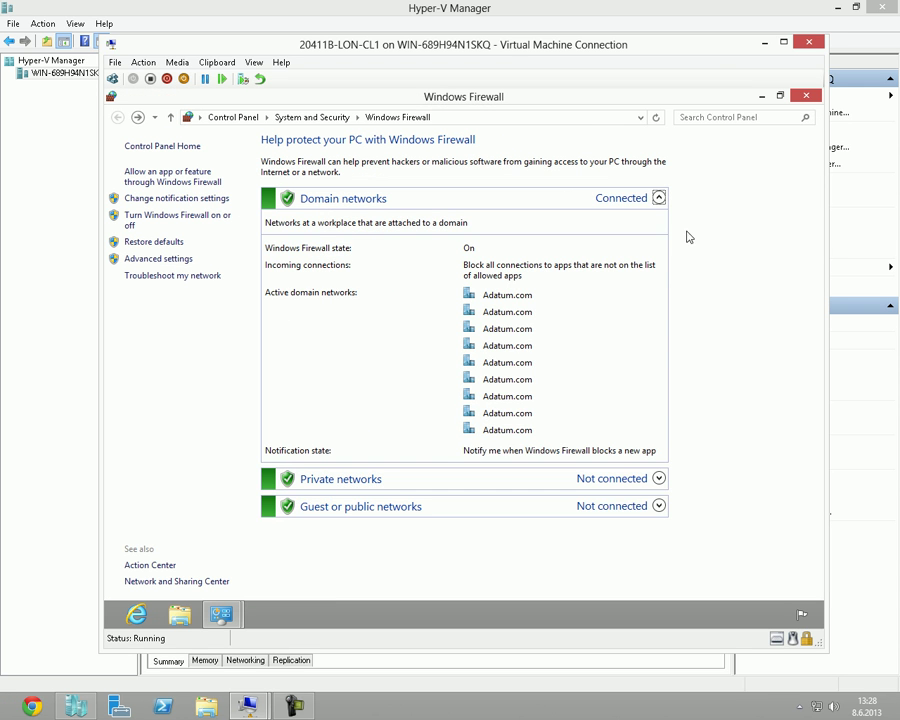
left_click(659, 197)
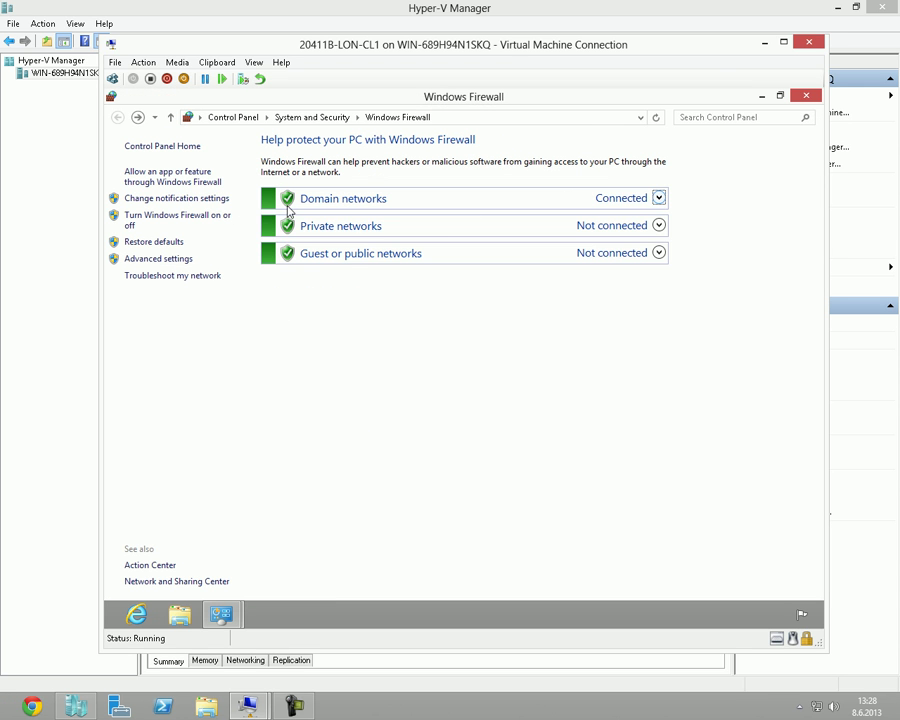
left_click(761, 96)
left_click_drag(340, 137, 408, 137)
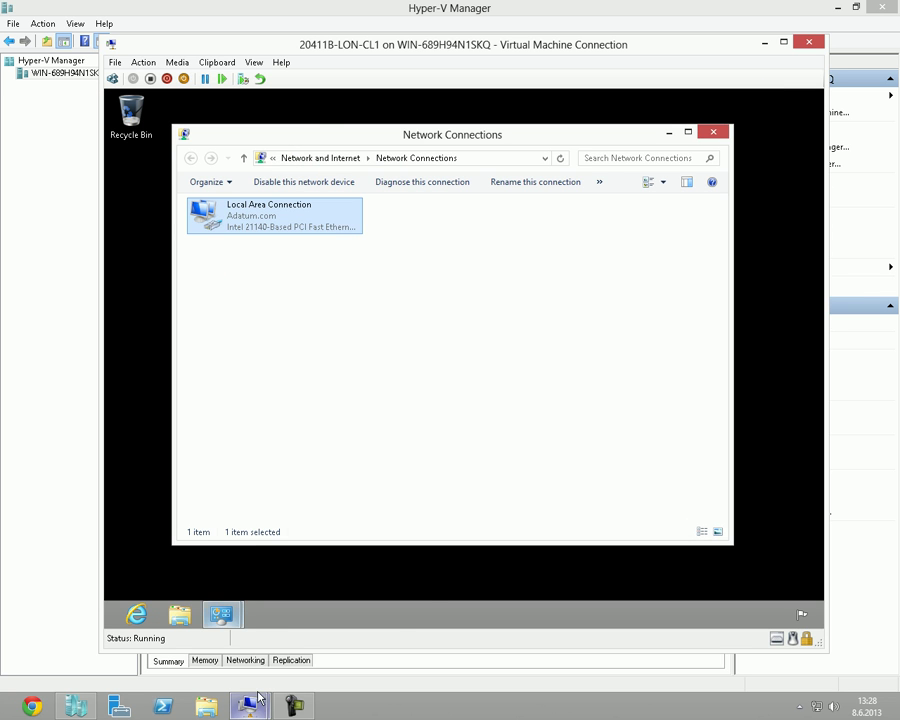
On LON-DC1, start the Configure NAP wizard, select Virtual Private Network (VPN), then cancel.
mouse_move(248, 706)
left_click(218, 671)
left_click(143, 149)
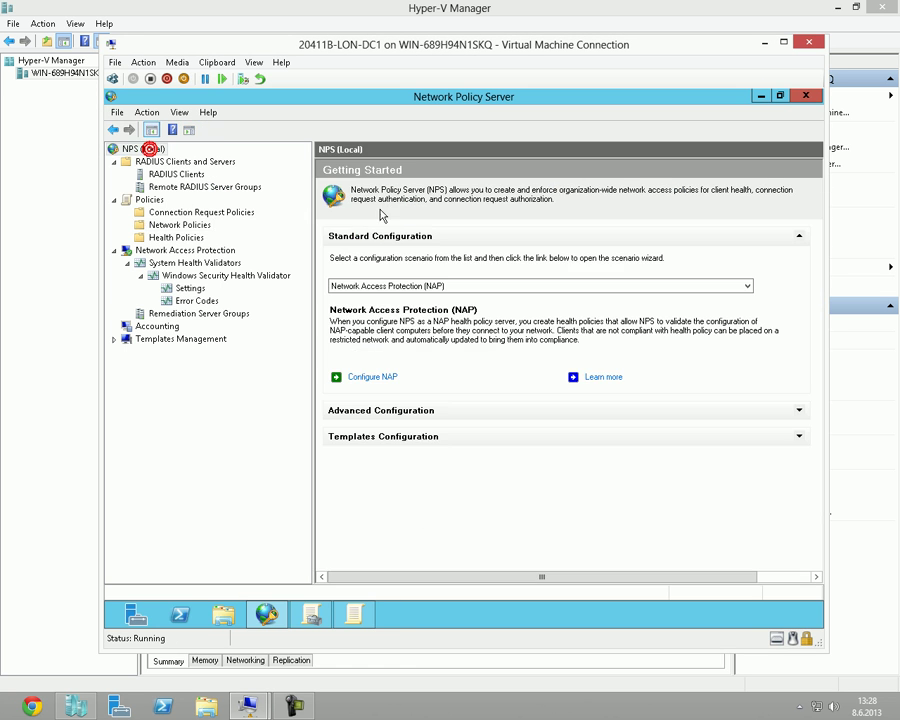
left_click(401, 285)
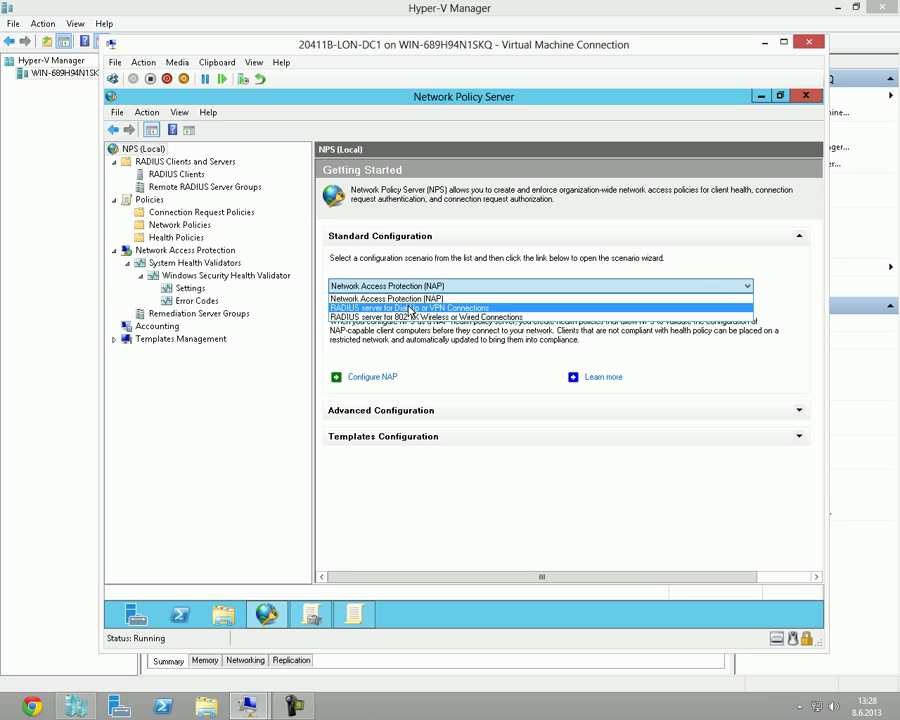
left_click(404, 298)
left_click(386, 377)
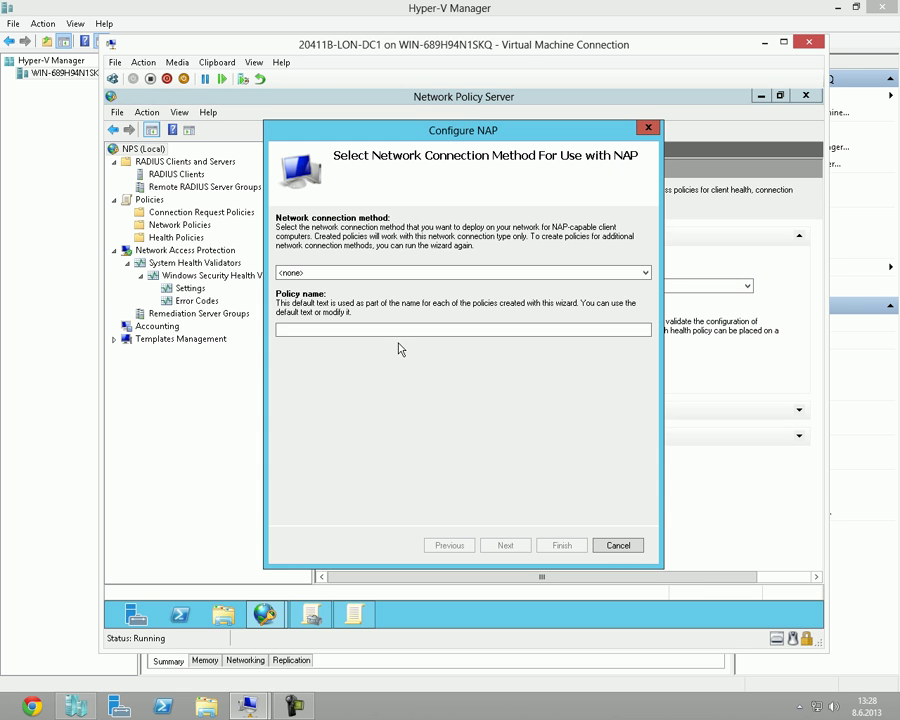
left_click(414, 271)
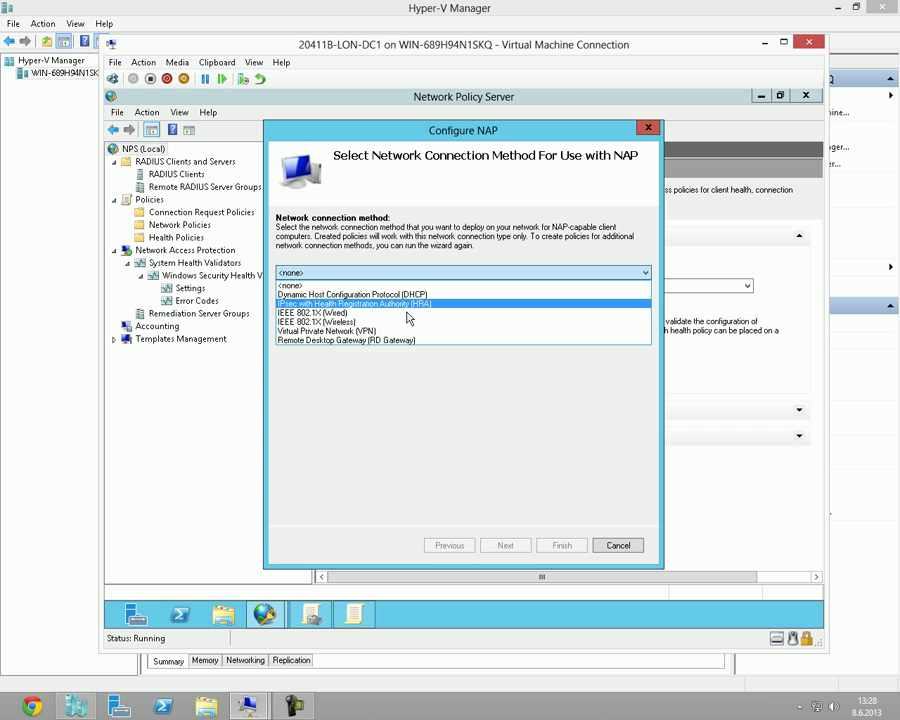
left_click(377, 324)
left_click(376, 272)
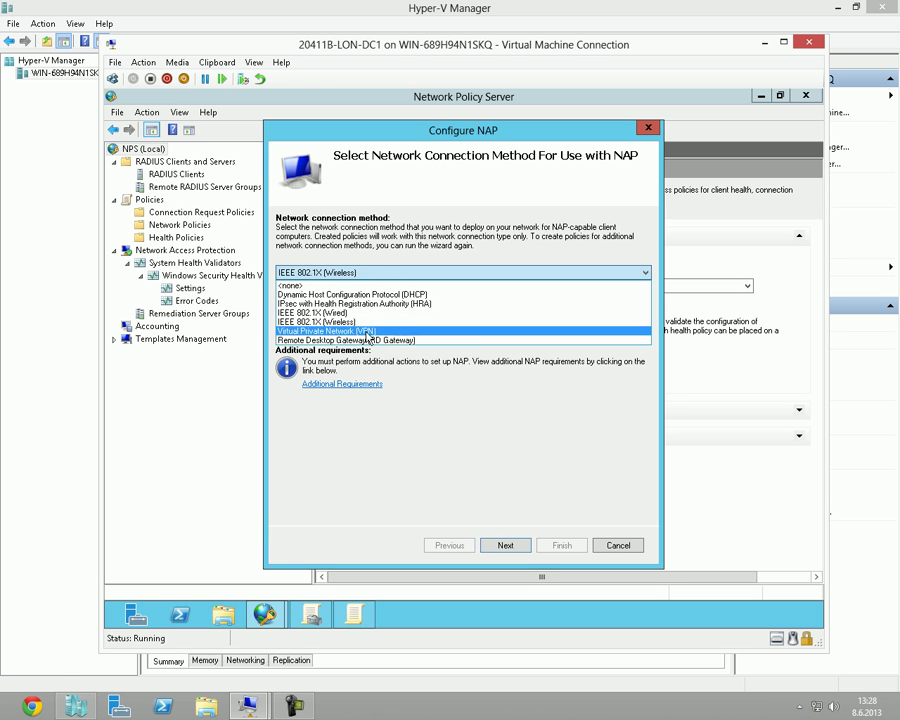
left_click(366, 331)
left_click(500, 545)
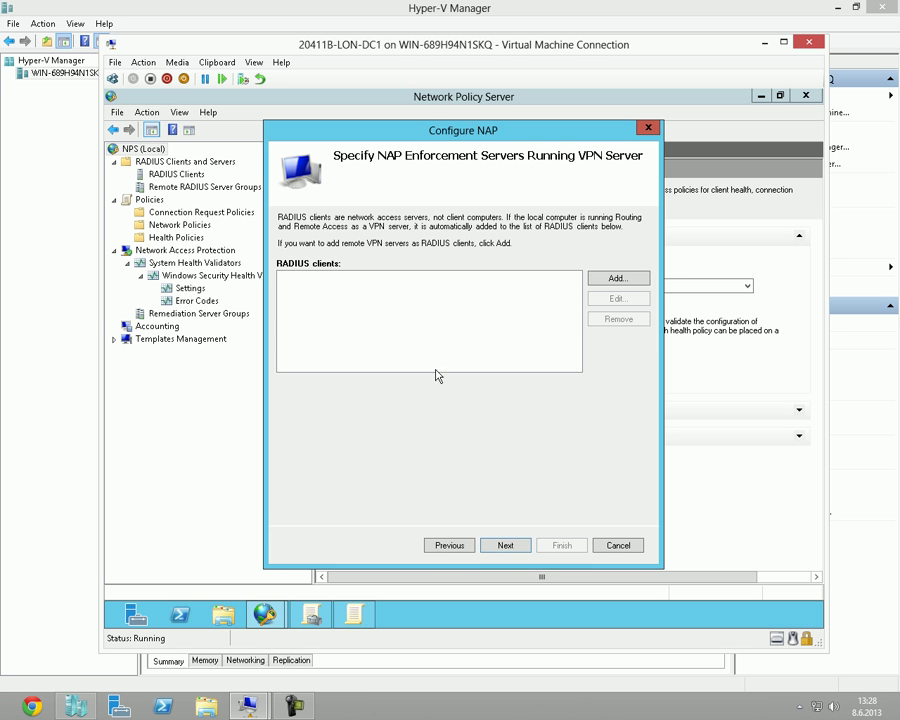
key("Escape")
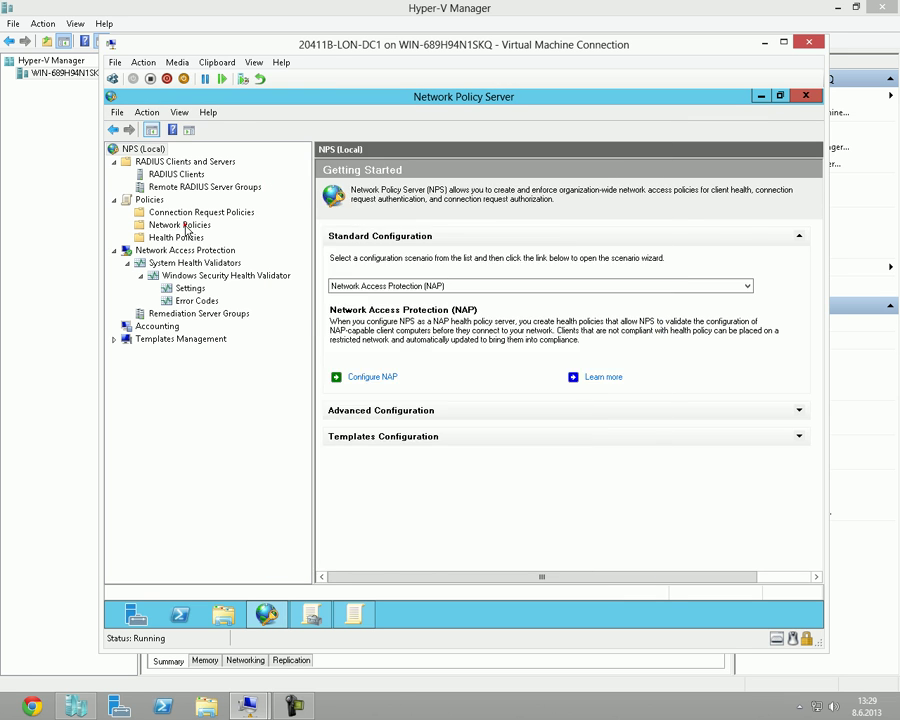
Show the Network Policies list, then close the LON-CL1 connection window.
left_click(181, 225)
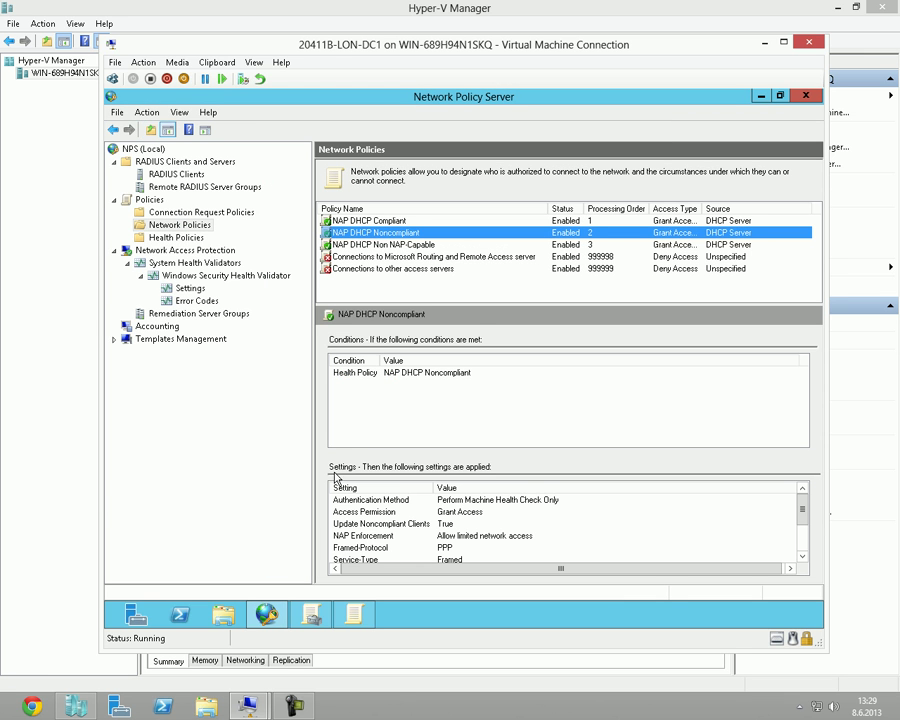
mouse_move(250, 705)
left_click(333, 637)
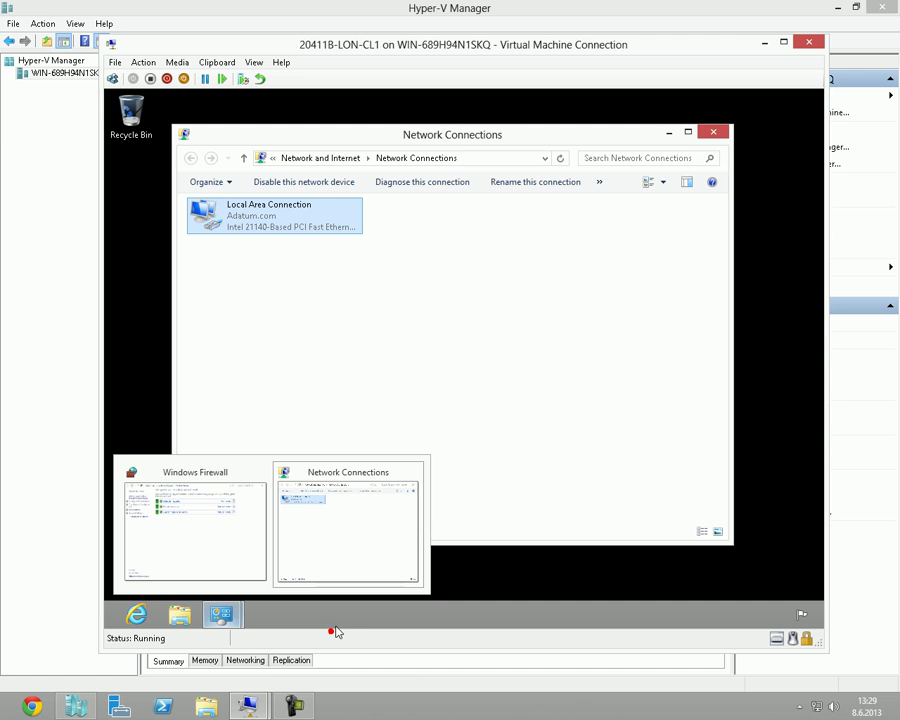
left_click(603, 366)
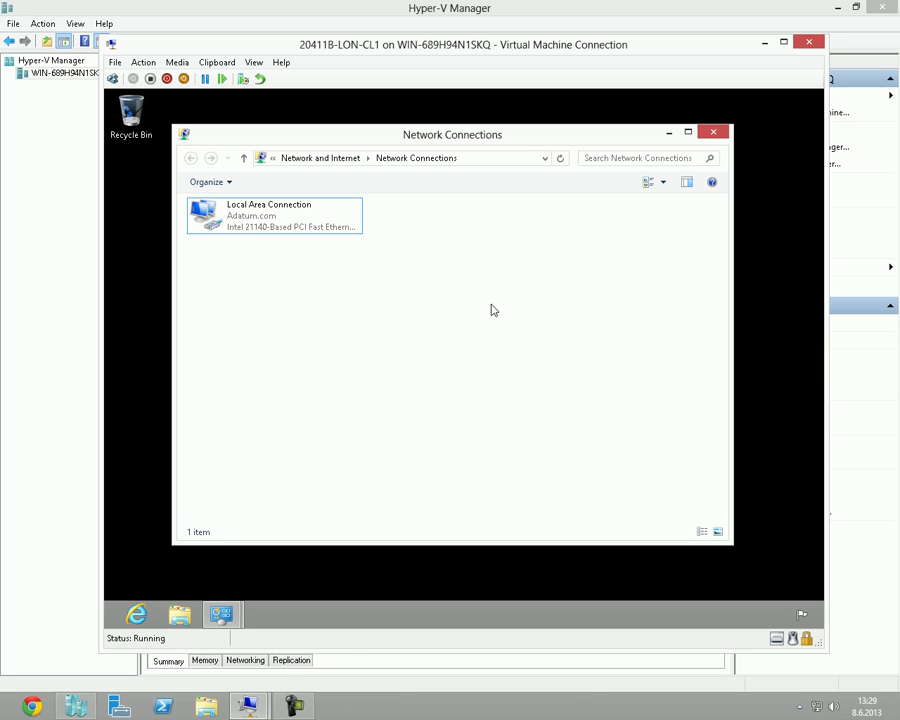
left_click(809, 43)
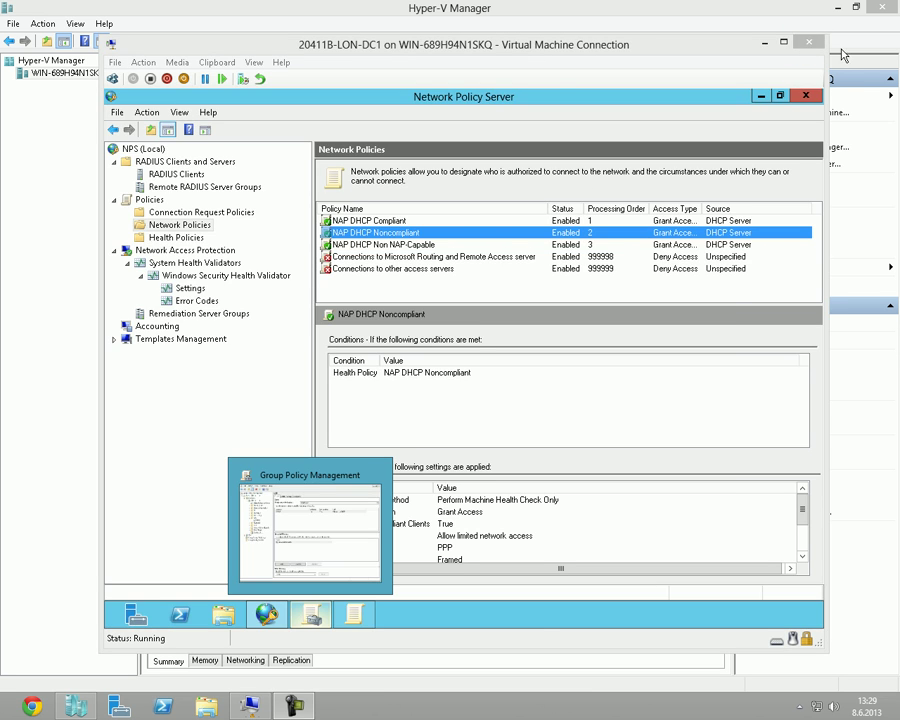
Close the LON-DC1 connection window and revert LON-CL1 and LON-DC1 to their snapshots.
left_click(809, 43)
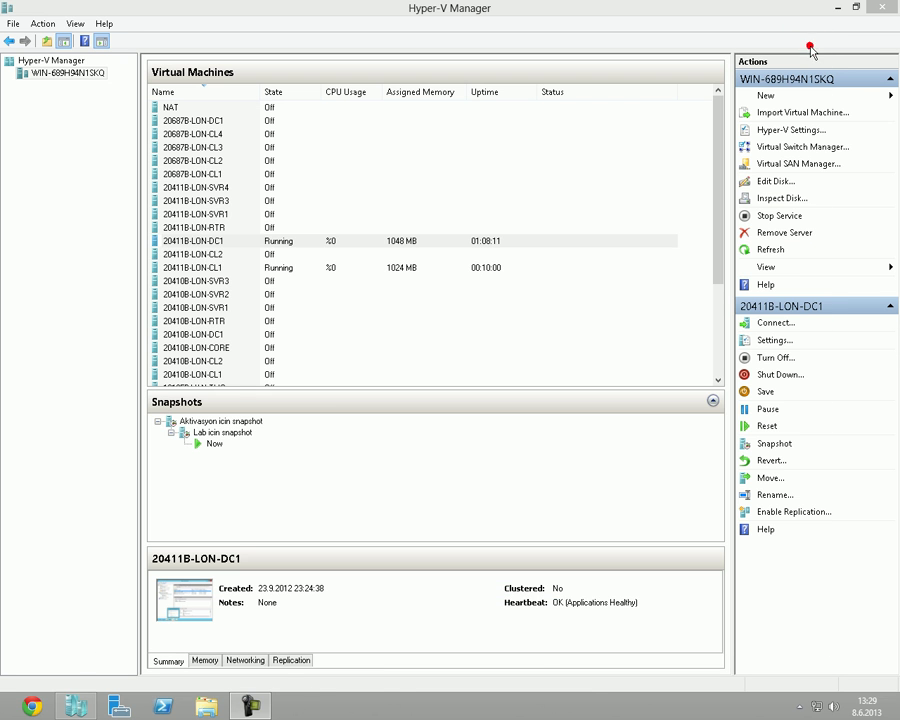
left_click(67, 693)
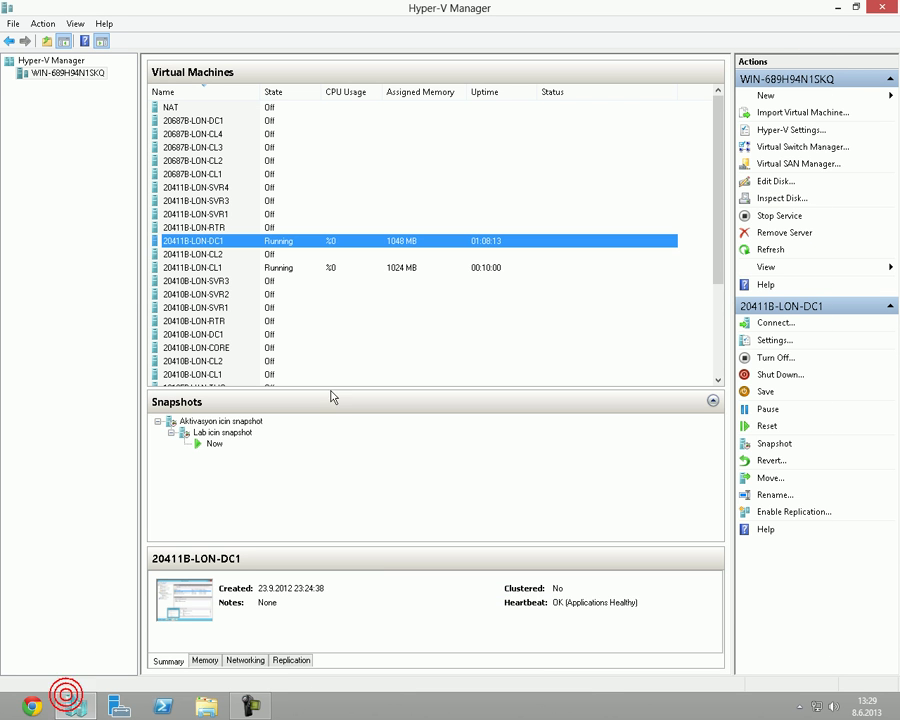
right_click(355, 268)
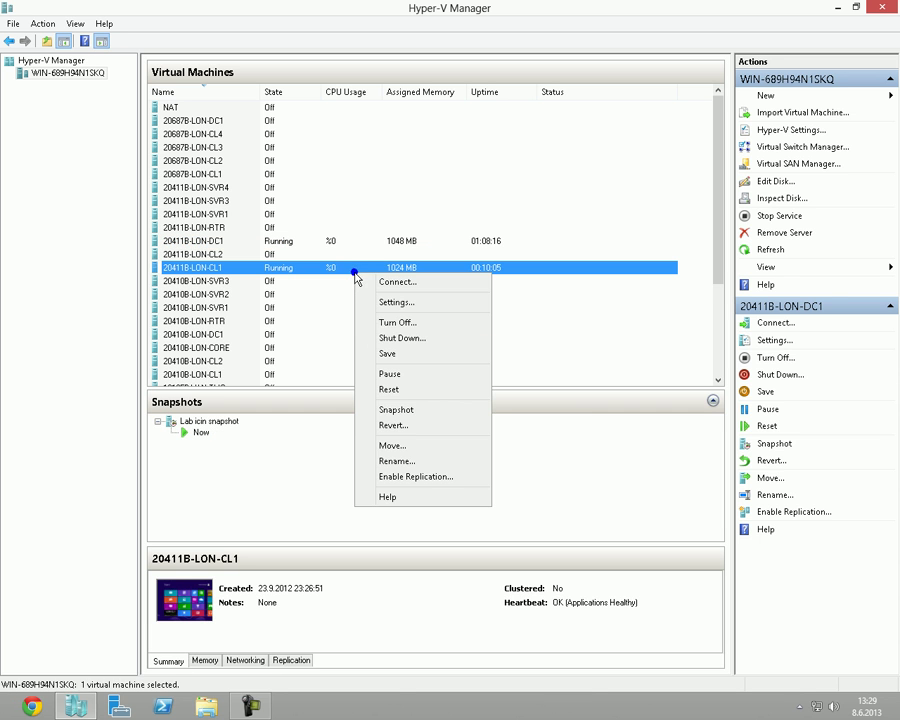
left_click(378, 424)
left_click(406, 248)
right_click(406, 249)
left_click(432, 395)
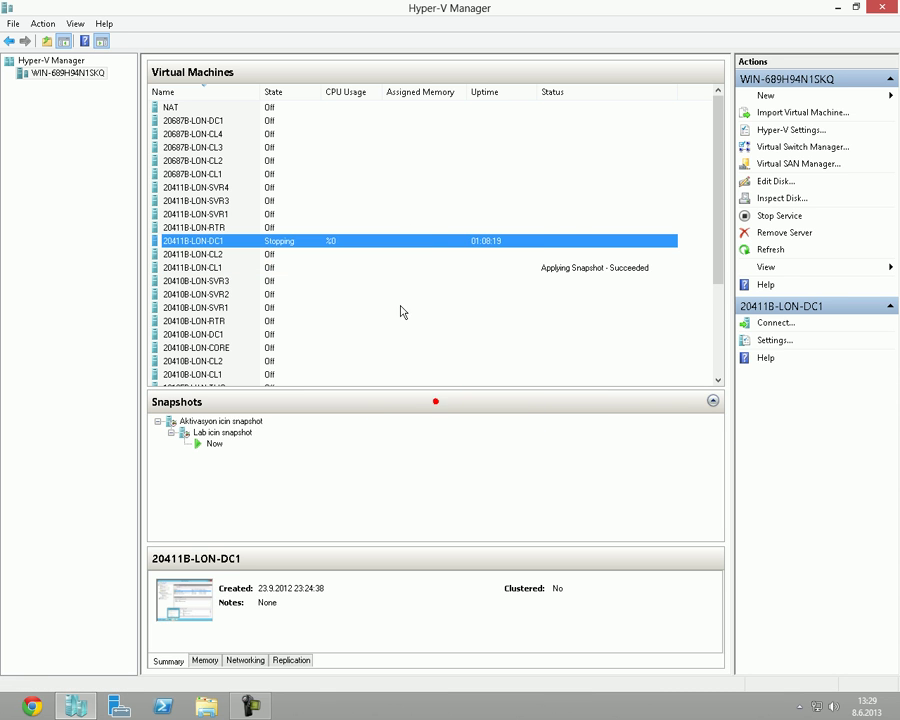
Check each virtual machine's state, then close Hyper-V Manager.
left_click(398, 254)
left_click(408, 267)
left_click(408, 241)
mouse_move(893, 6)
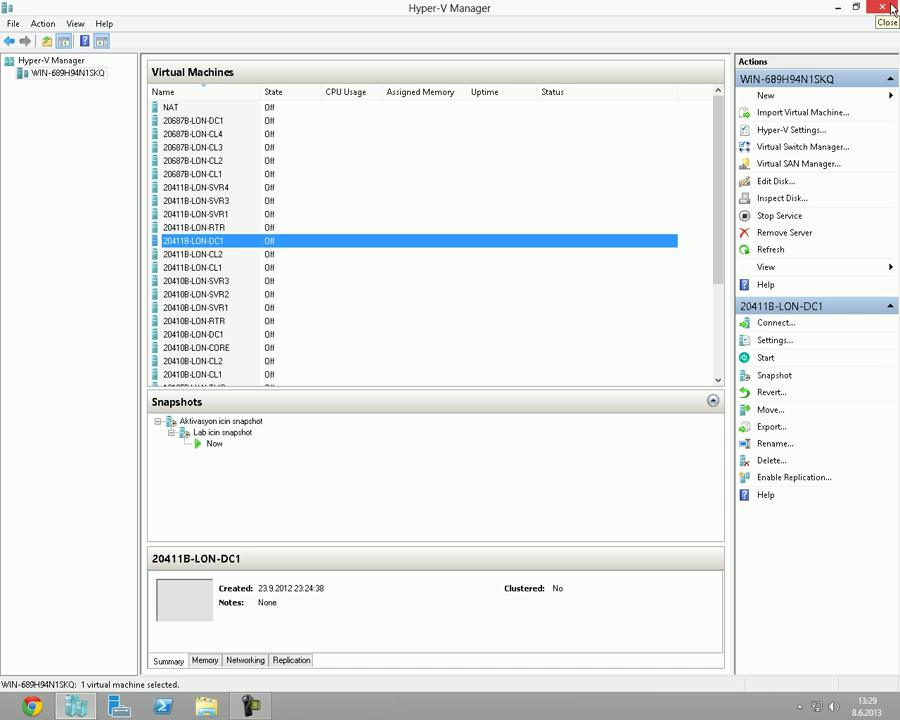
left_click(569, 254)
right_click(526, 232)
left_click(455, 255)
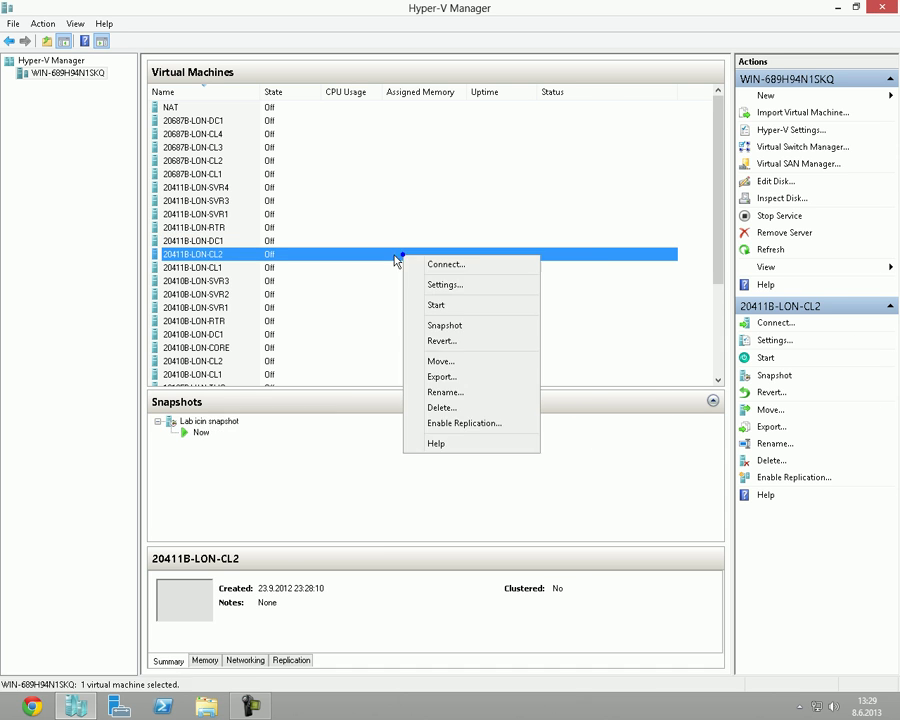
left_click(890, 6)
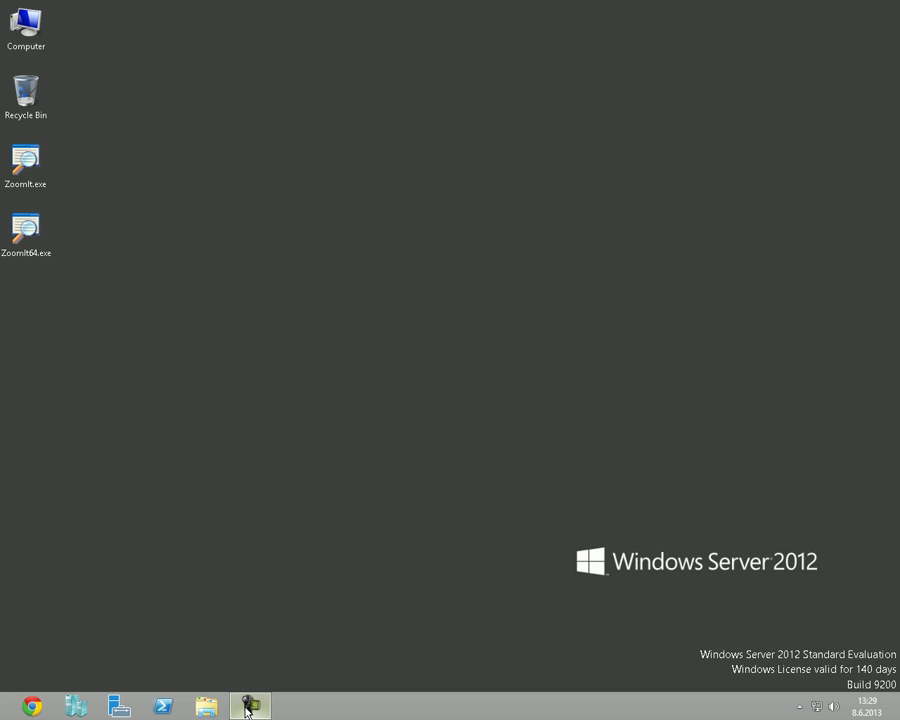